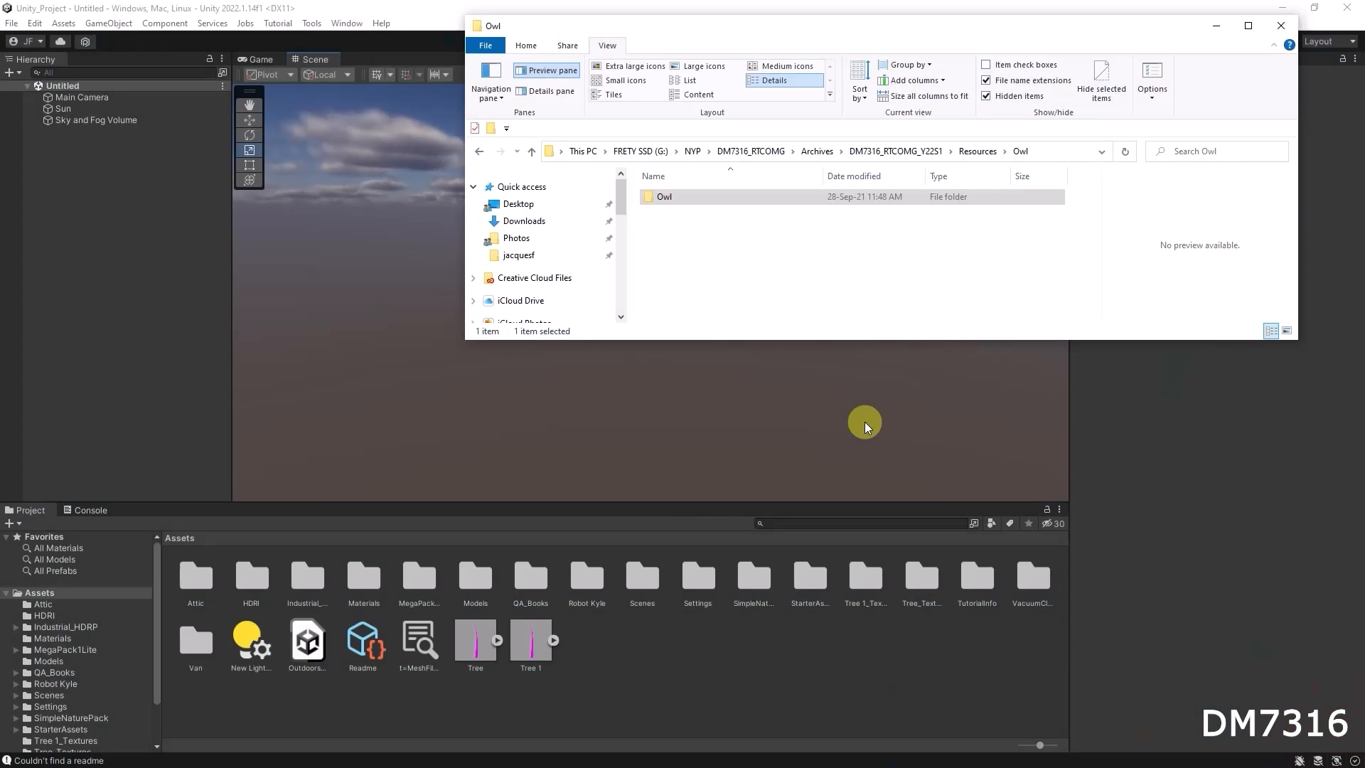
Import the Owl folder from the Resources directory into the project's Assets and close the file window
drag(280, 504, 280, 492)
key(alt+Tab)
click(654, 195)
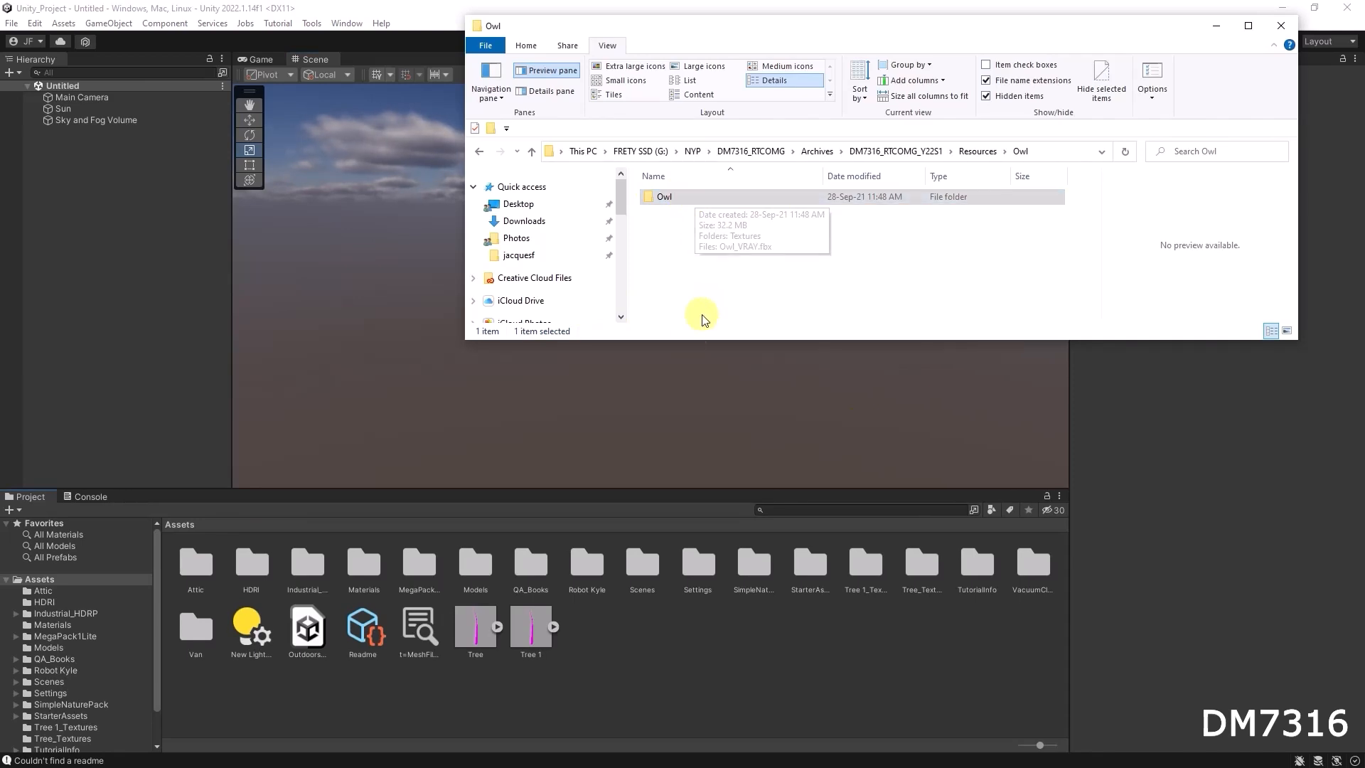
drag(735, 35, 747, 122)
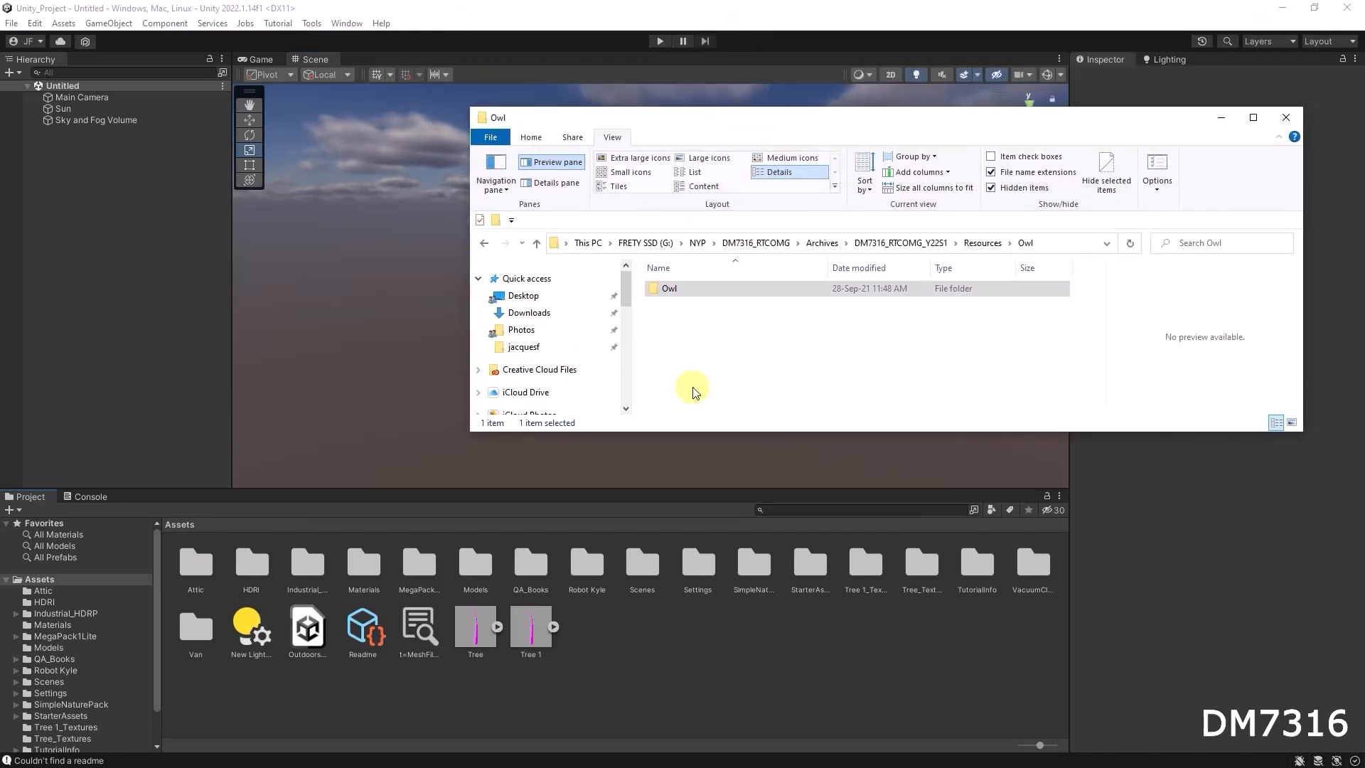
drag(655, 288, 664, 652)
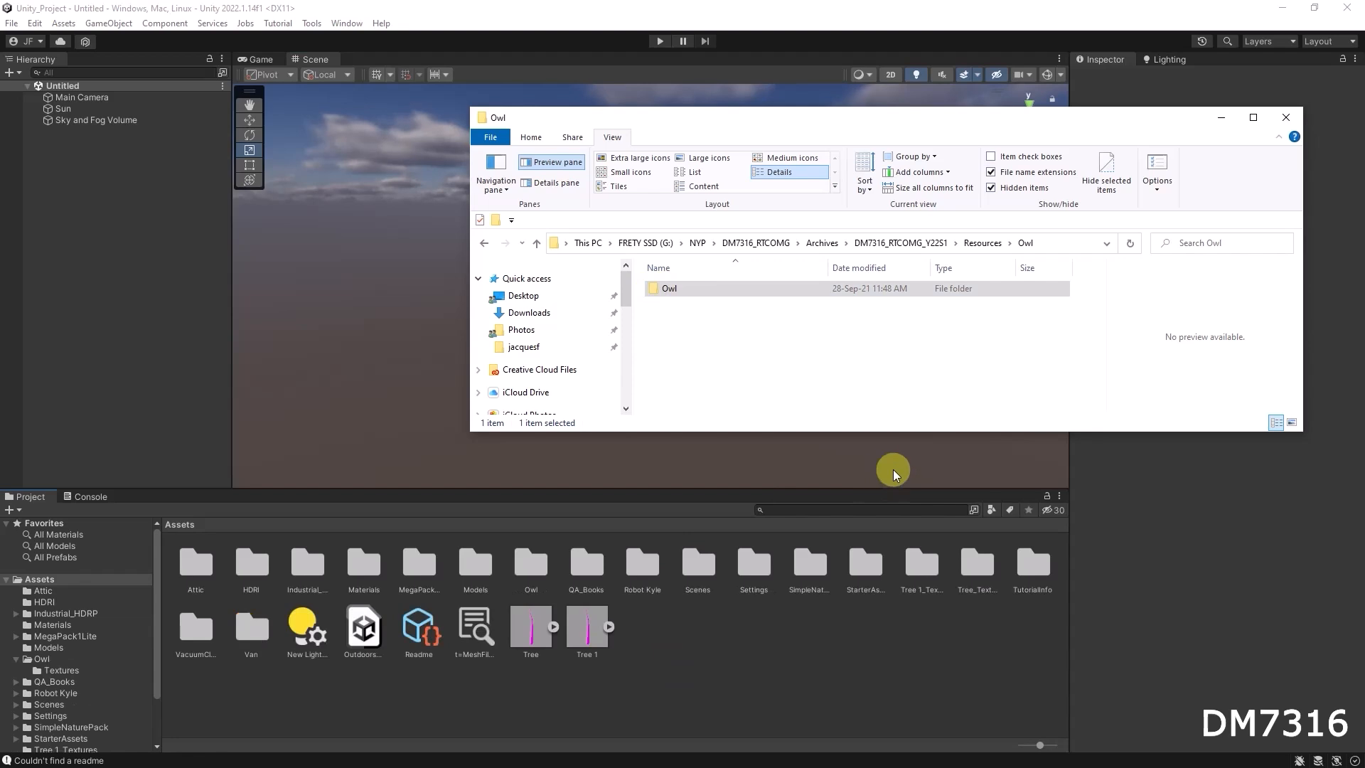
click(1285, 117)
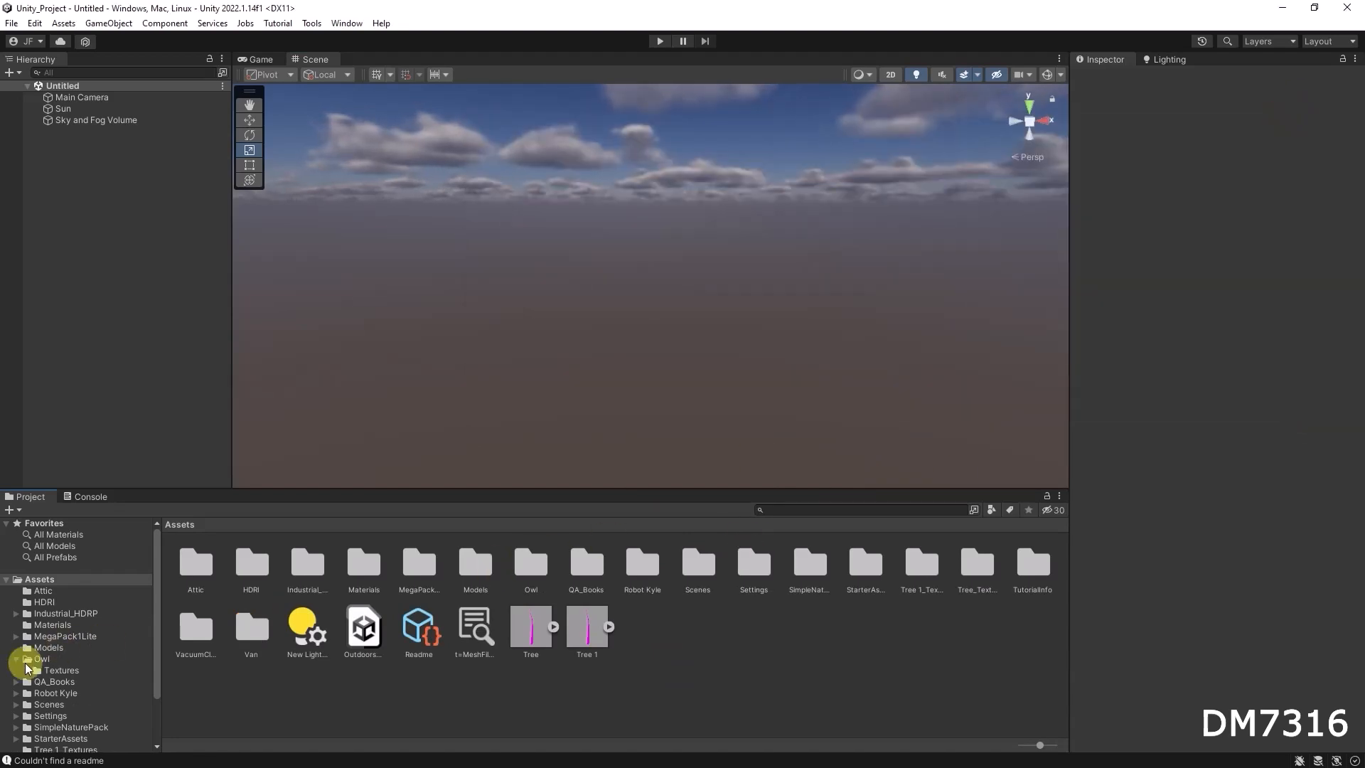
Open the imported Owl folder and examine the Owl_VRAY model in an enlarged preview
click(38, 661)
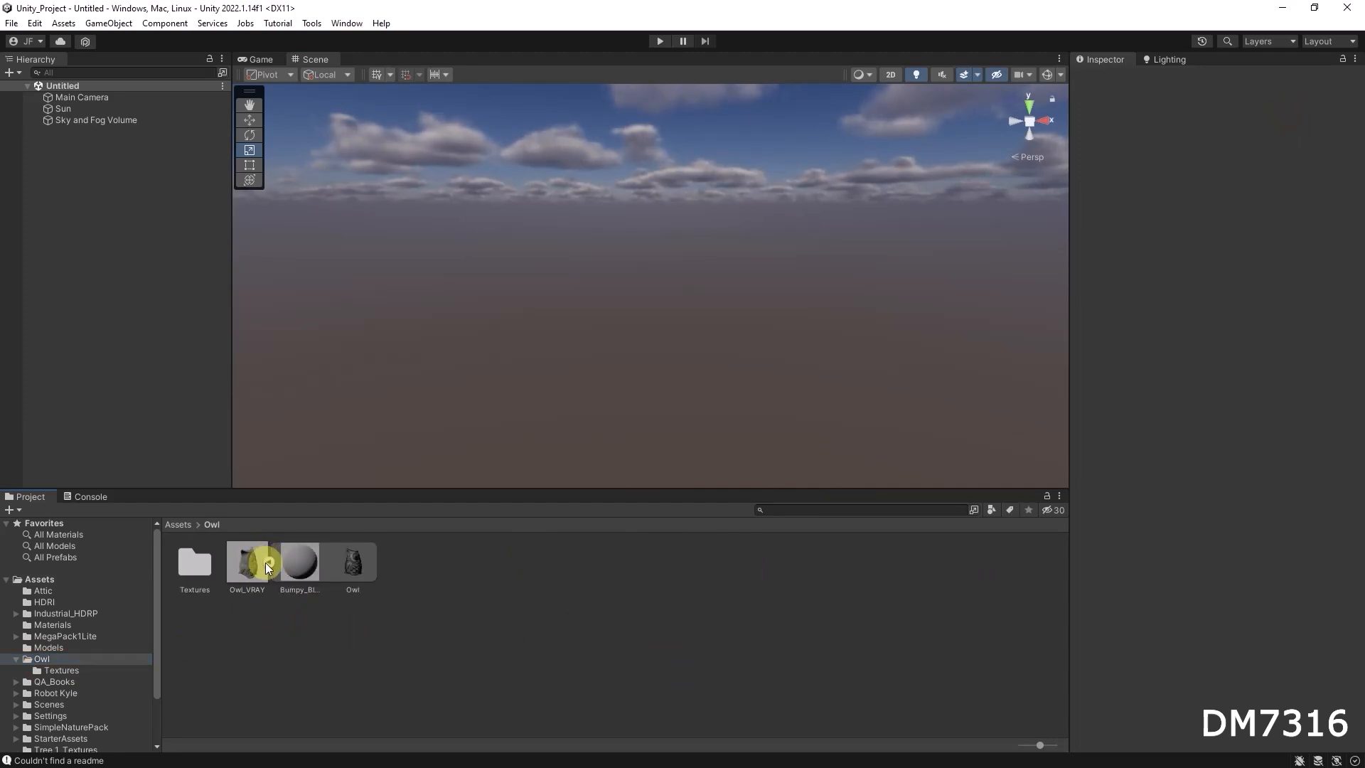
click(259, 564)
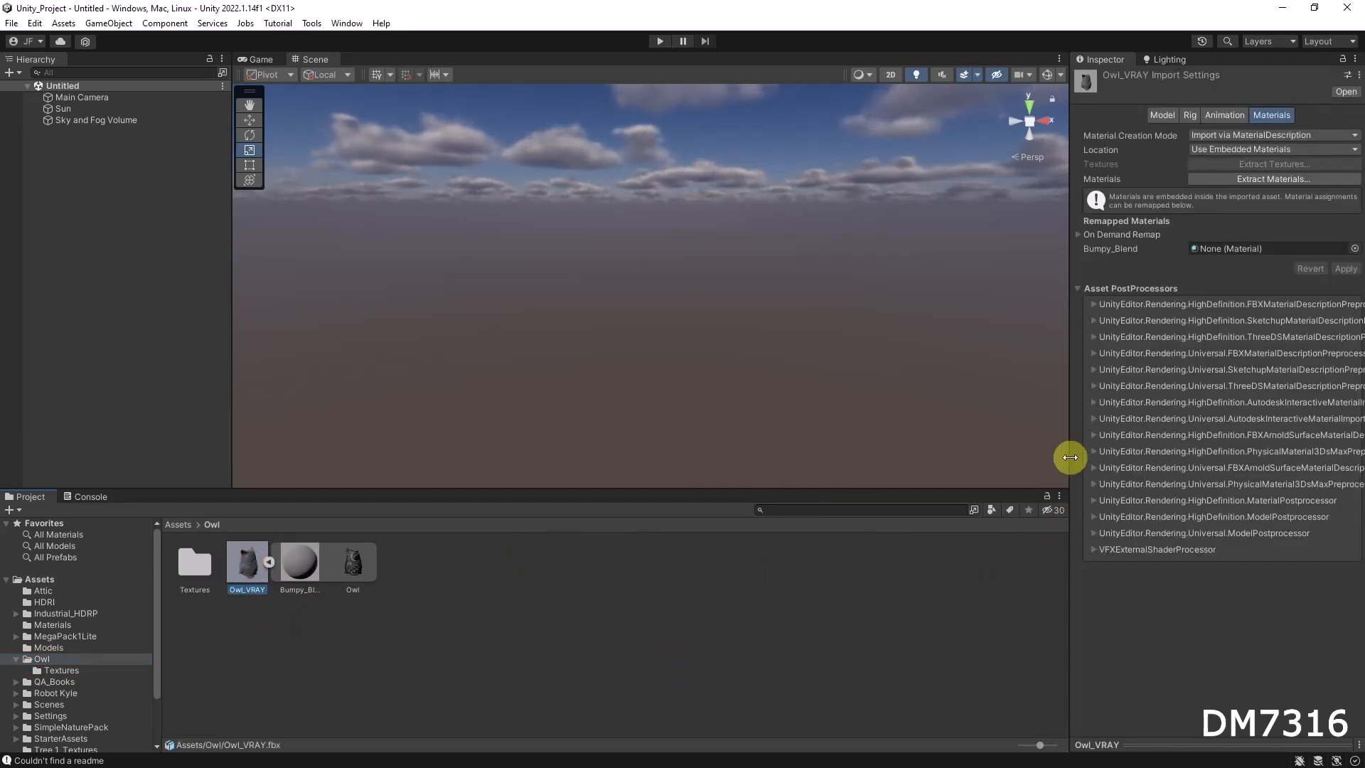
drag(1069, 459, 1031, 459)
drag(1193, 747, 1203, 412)
drag(1247, 551, 1193, 568)
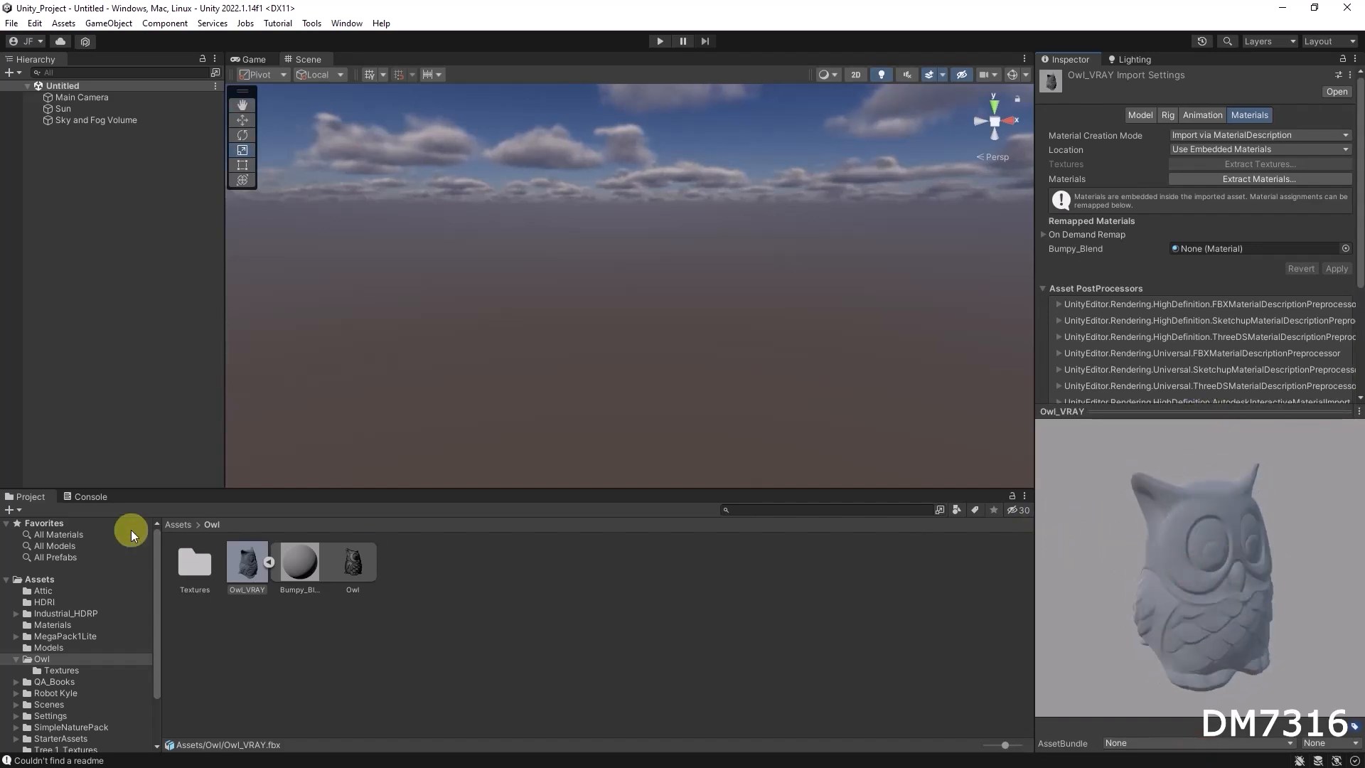
Look through the owl's Textures folder, then return to the Owl folder and collapse the Owl_VRAY model's contents
double_click(196, 566)
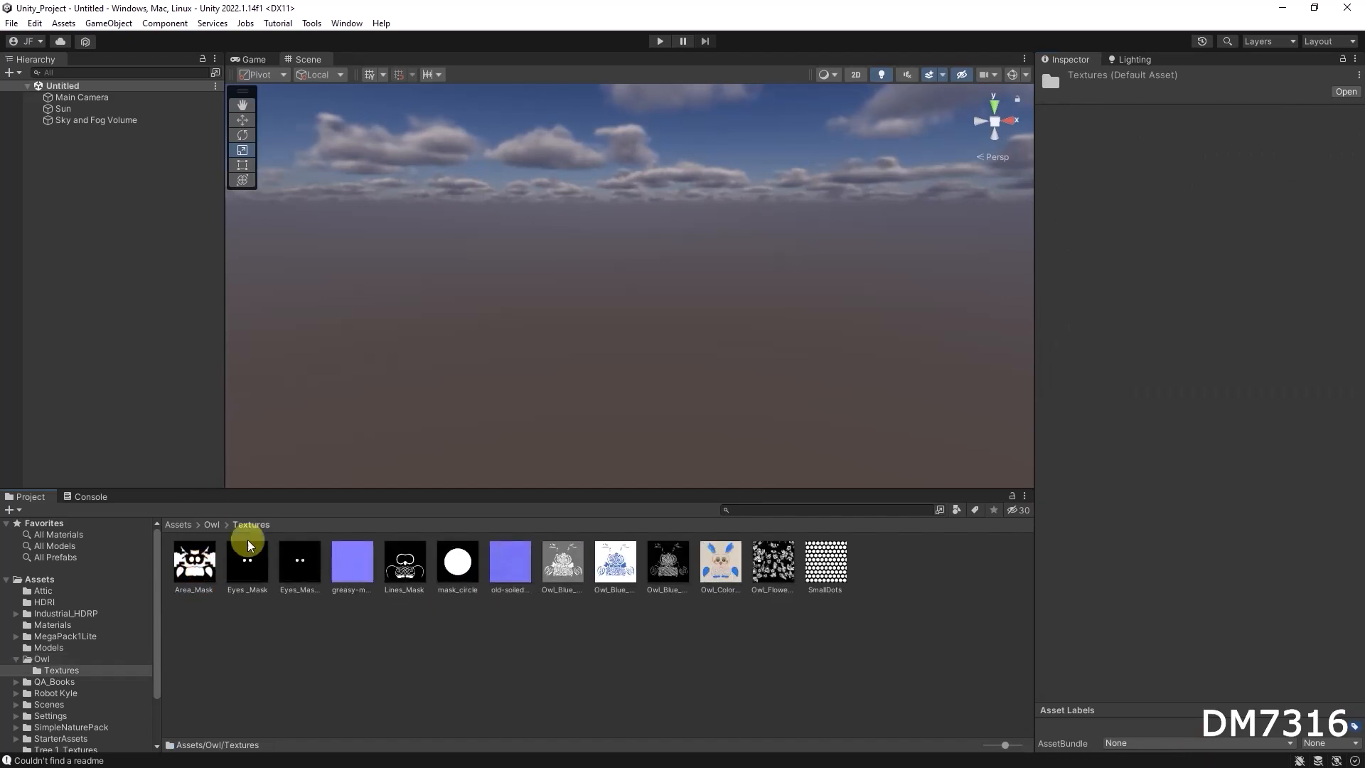
click(211, 524)
click(246, 563)
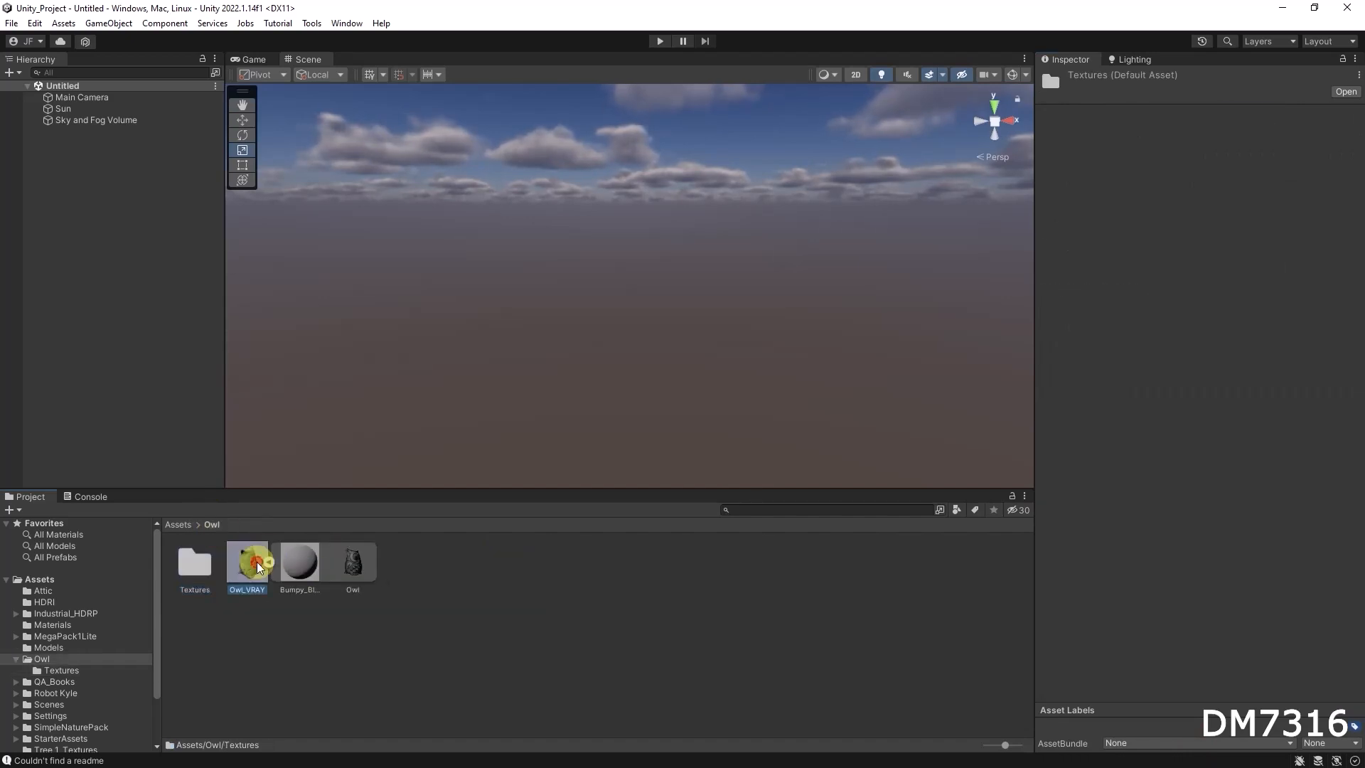
click(269, 563)
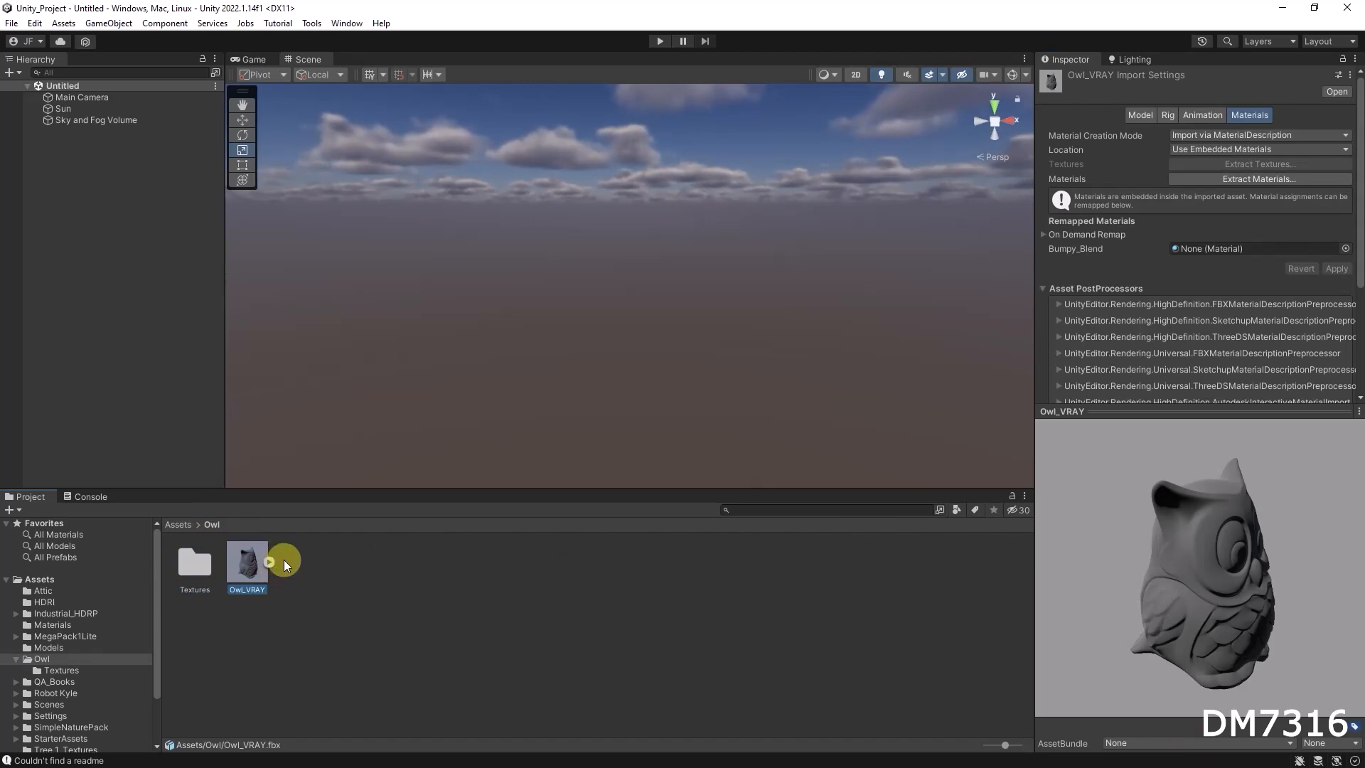
Add the Owl_VRAY model to the scene and rotate it to about 197.8 degrees around Y so it faces the view
drag(233, 569, 99, 263)
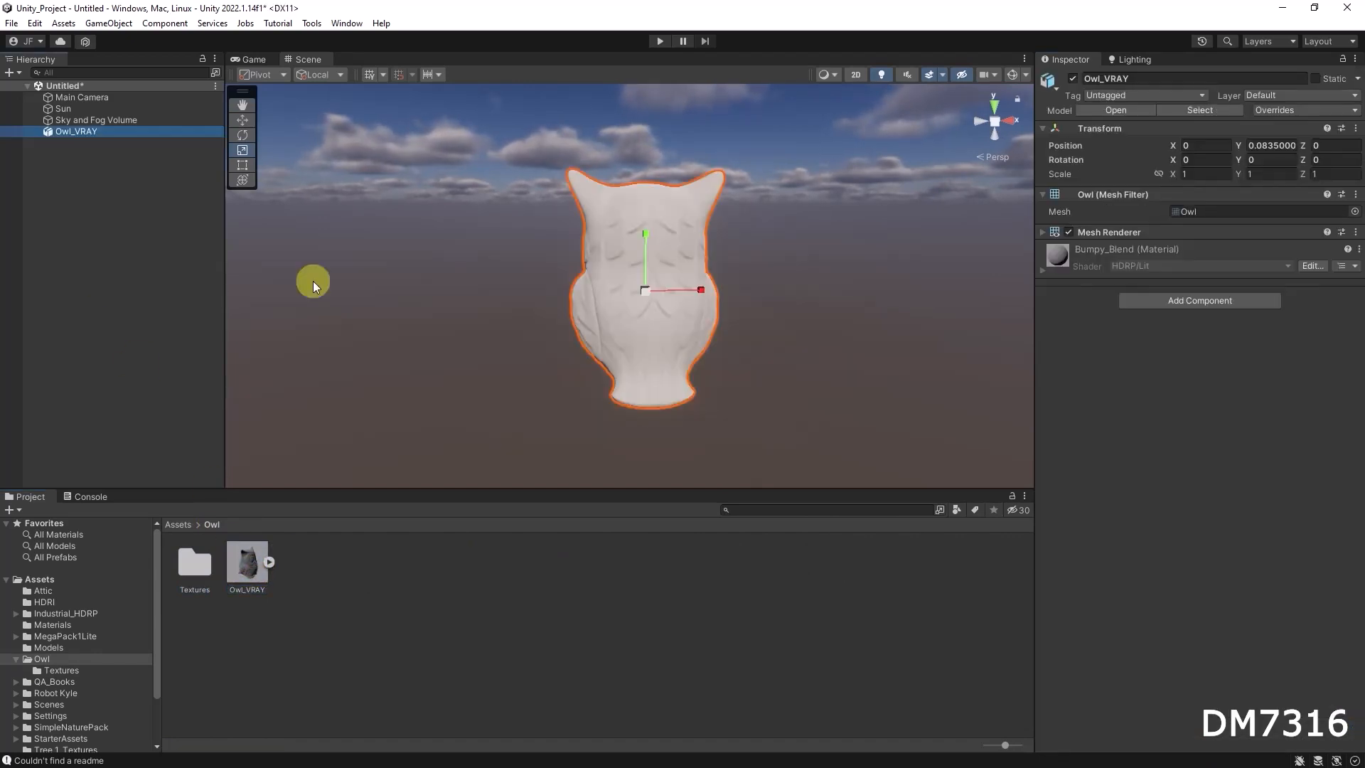
alt+drag(677, 257, 545, 296)
key(e)
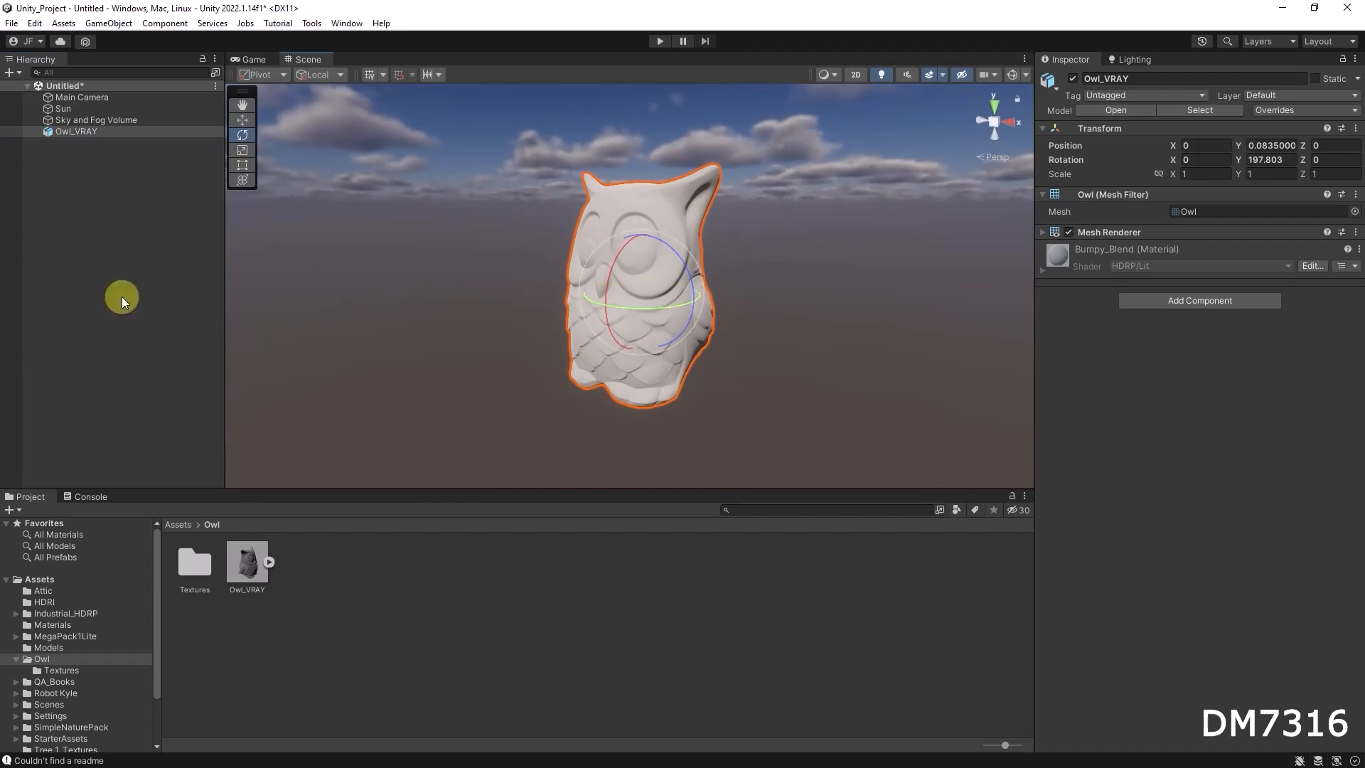
Add a 3D plane as the owl's ground and set its position to 0, 0, 0
right_click(100, 259)
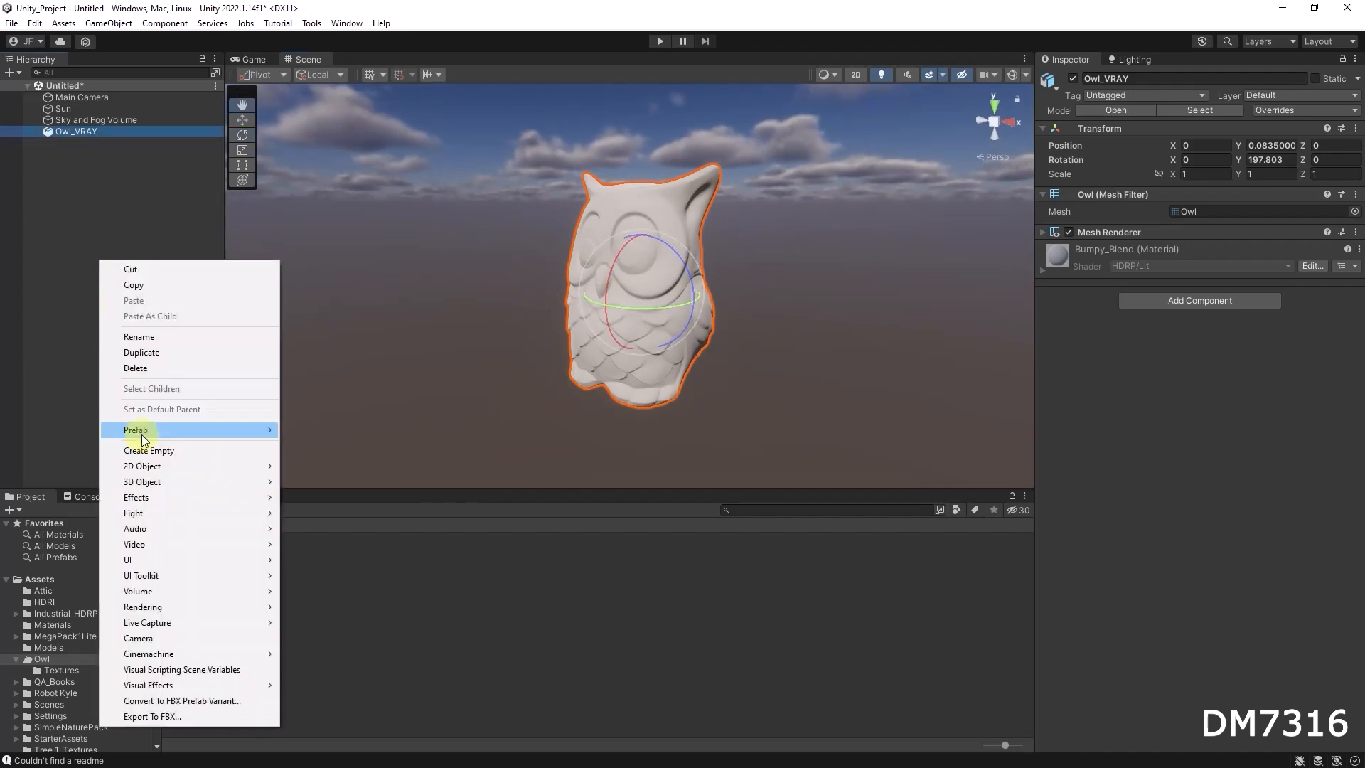
mouse_move(138, 481)
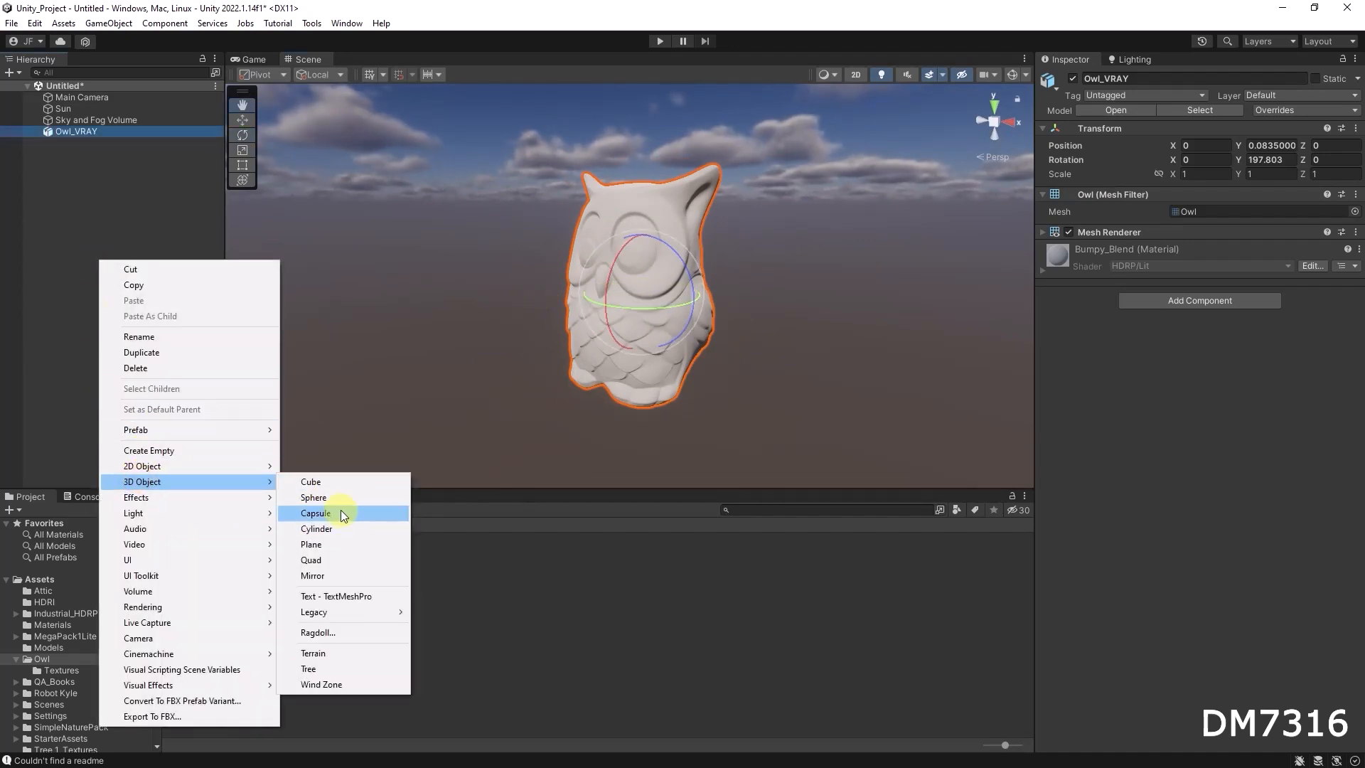
click(313, 544)
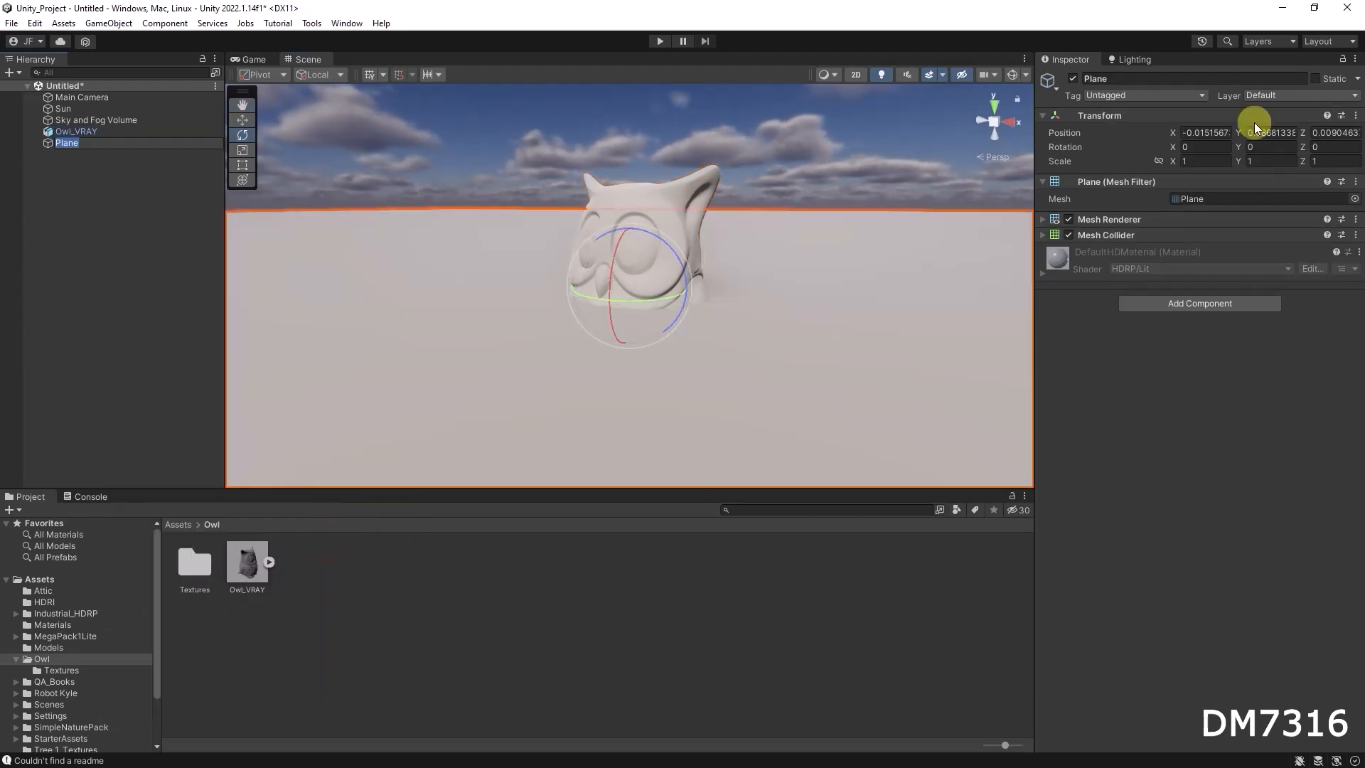
click(1213, 128)
text(0)
key(Tab)
text(0)
key(Tab)
text(0)
Set the Sun light's shadow map resolution to Ultra
key(alt)
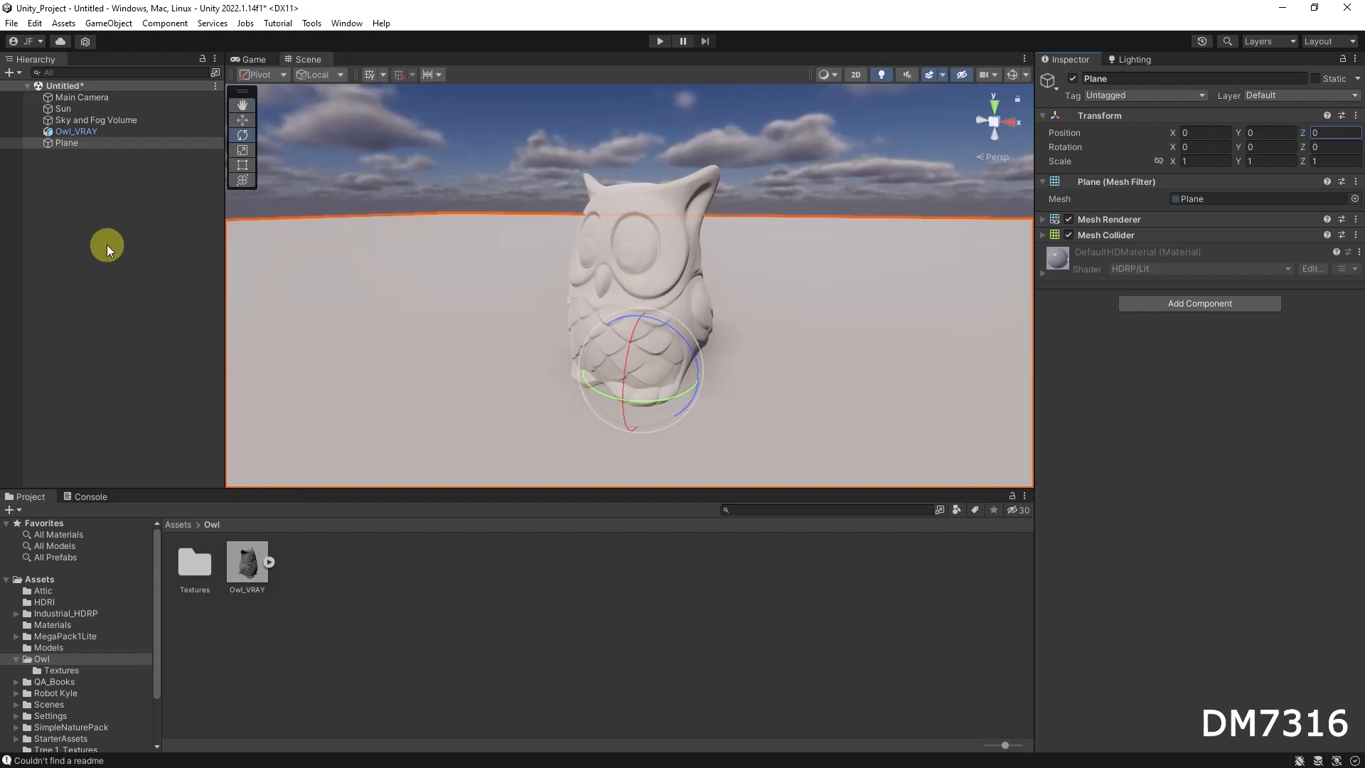
alt+drag(588, 334, 886, 384)
alt+right_drag(886, 384, 405, 366)
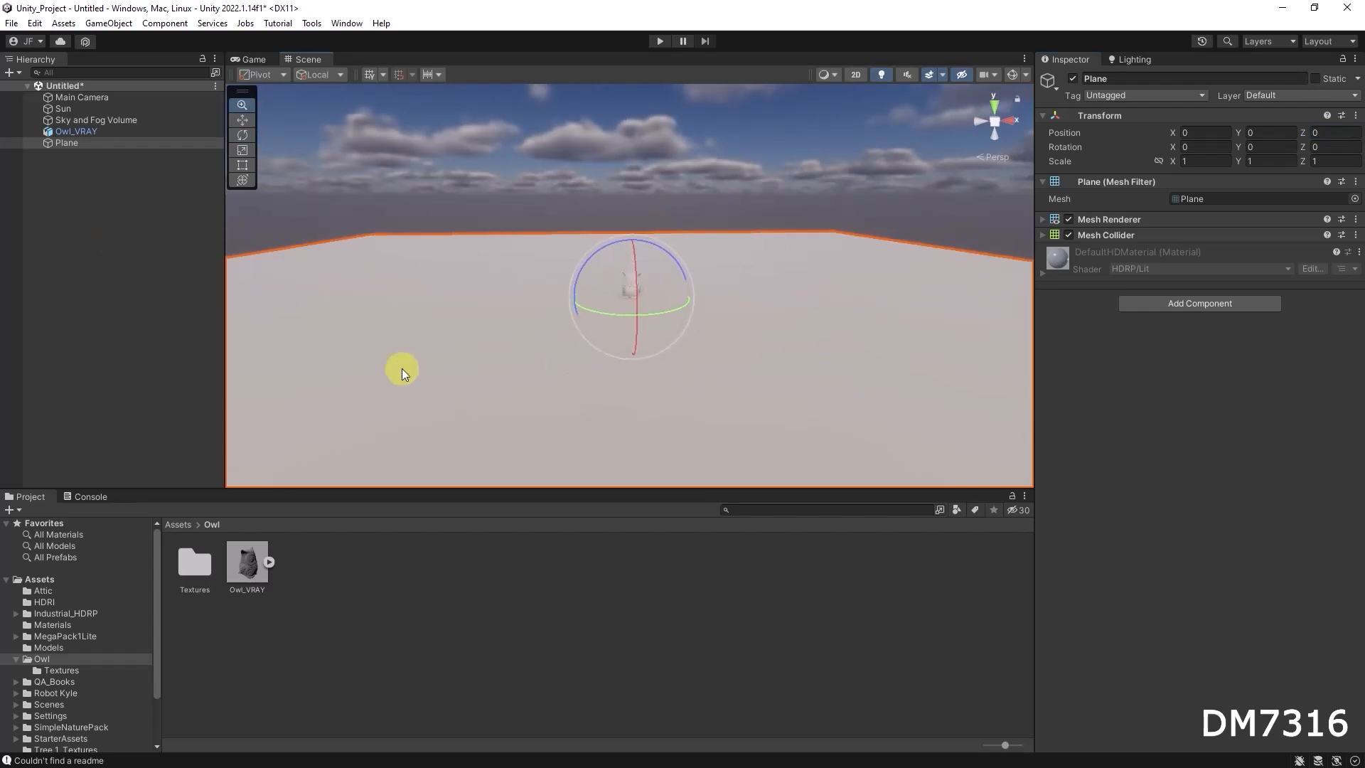
alt+right_drag(552, 266, 1019, 284)
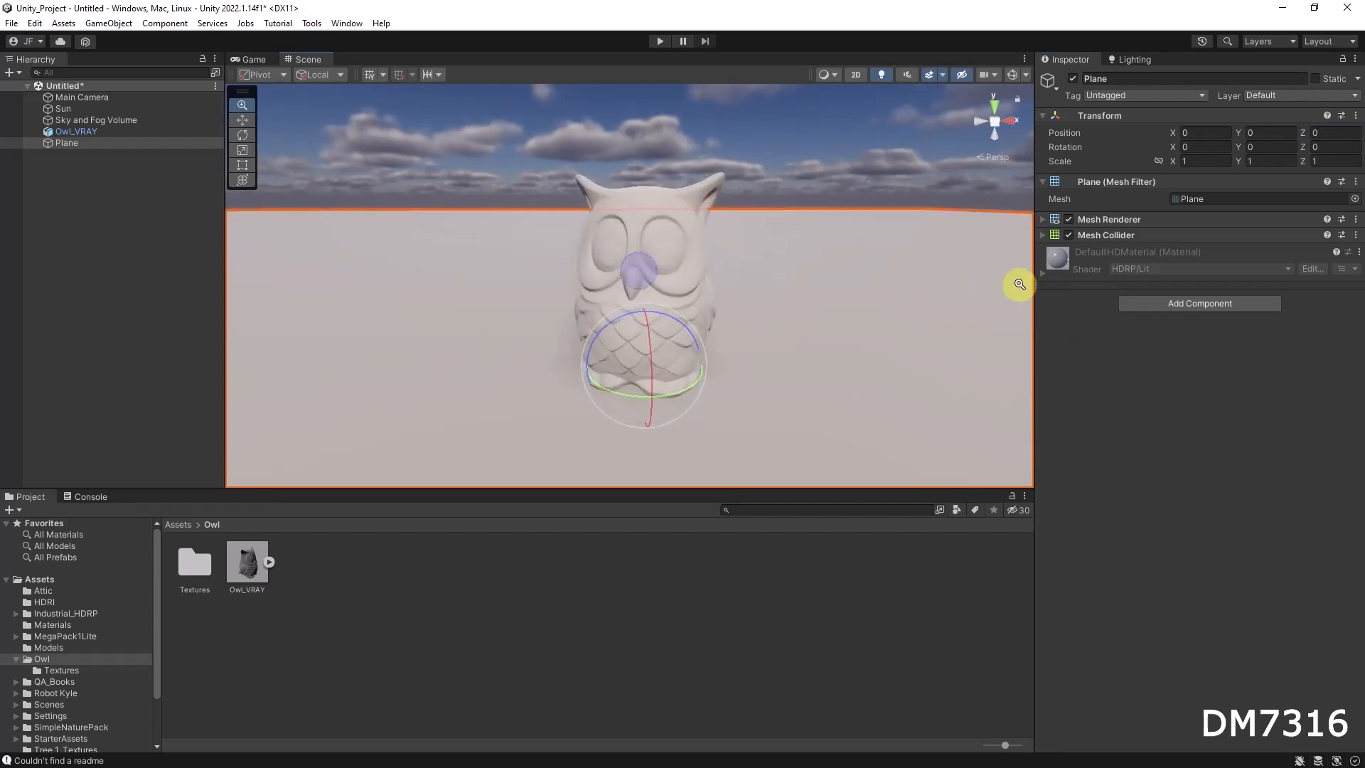
alt+drag(685, 268, 662, 304)
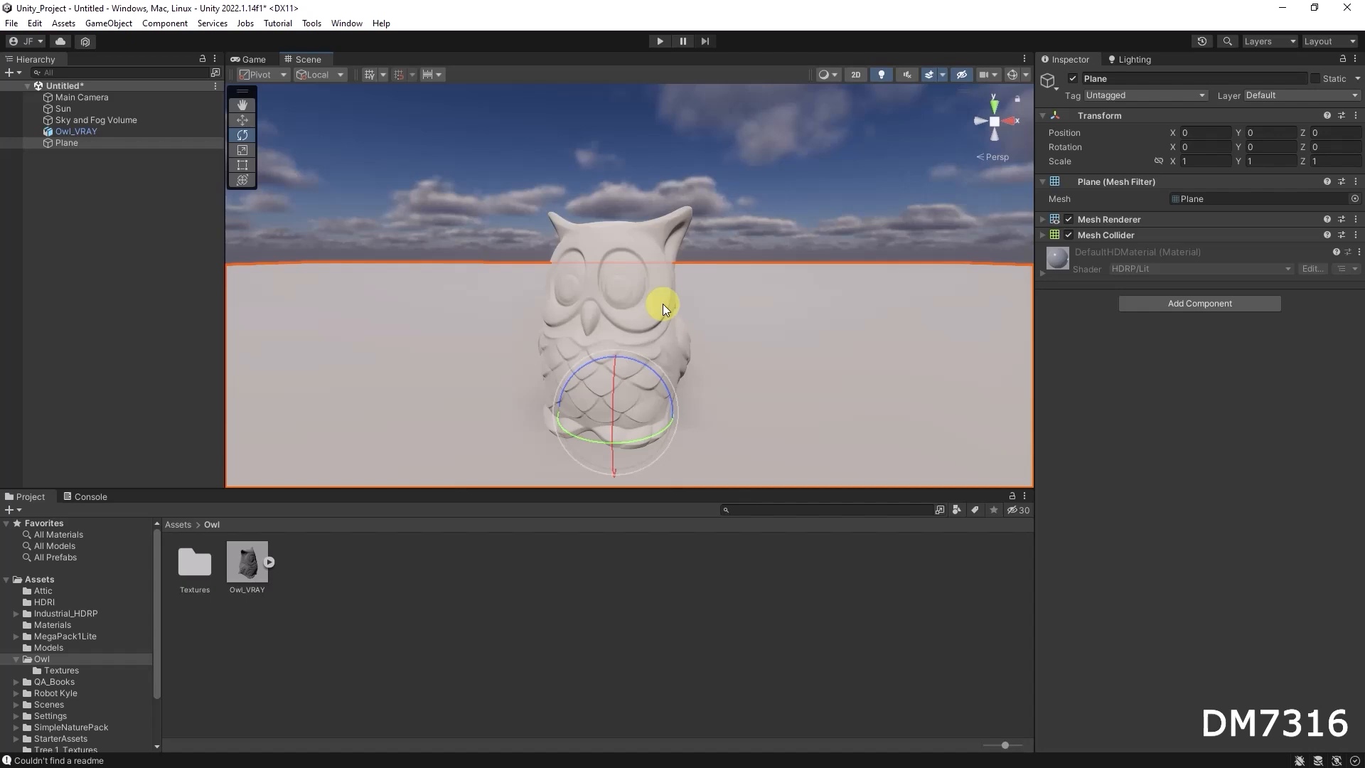
alt+drag(673, 344, 793, 344)
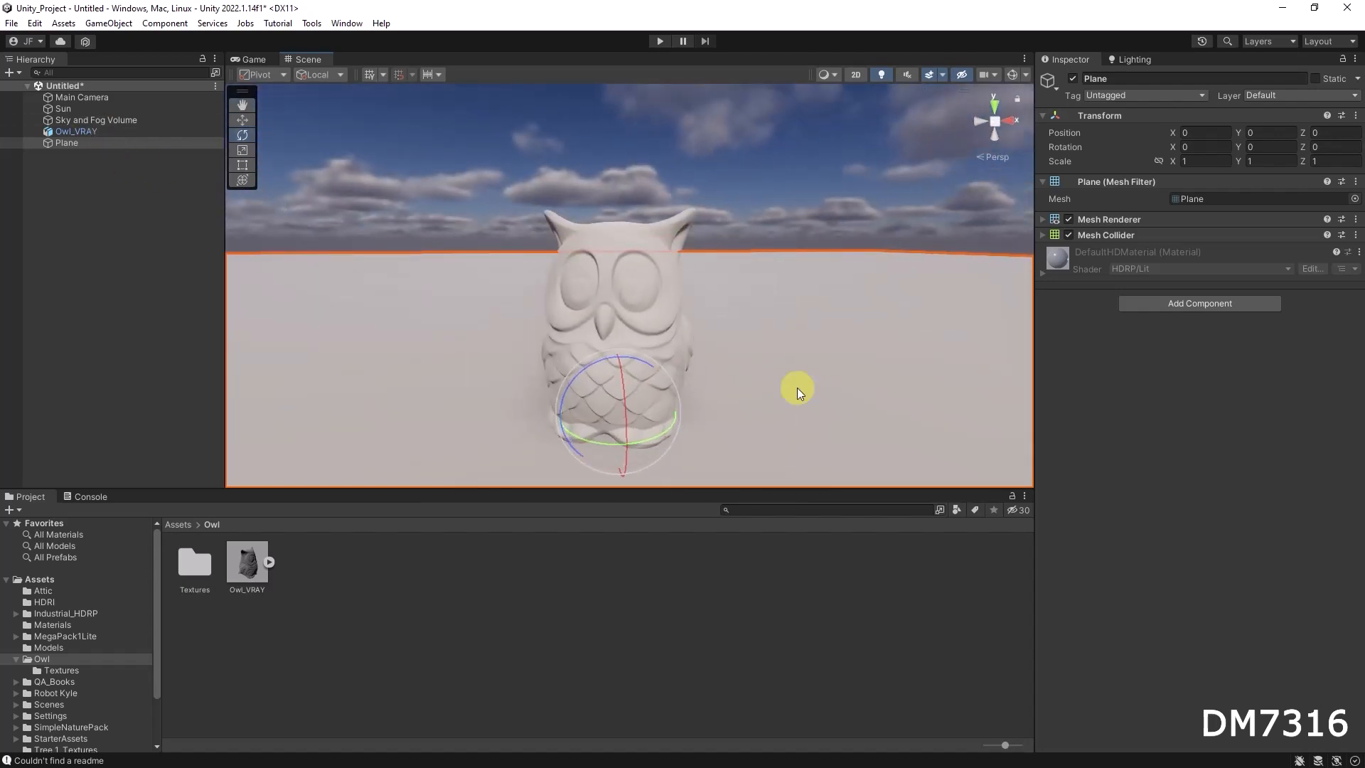
alt+drag(738, 343, 637, 317)
click(75, 106)
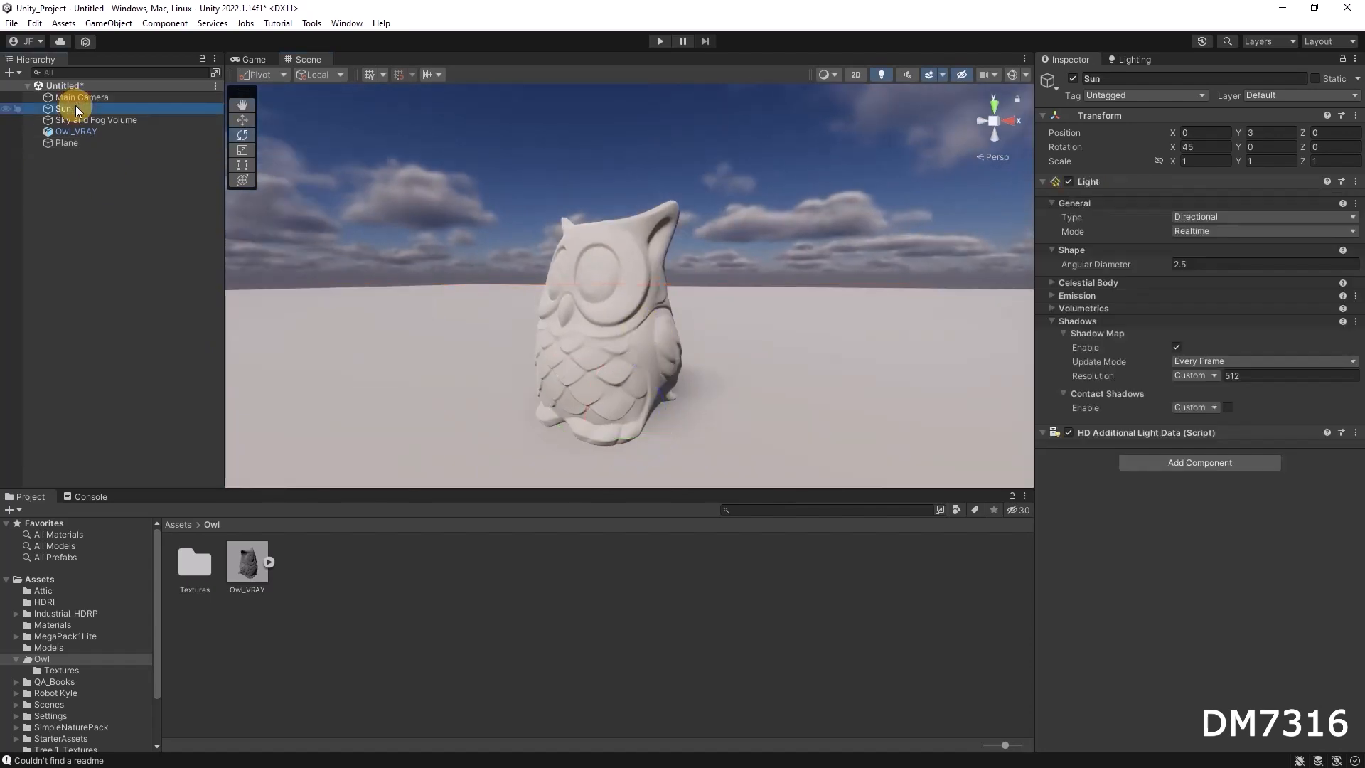
click(1240, 375)
click(1201, 374)
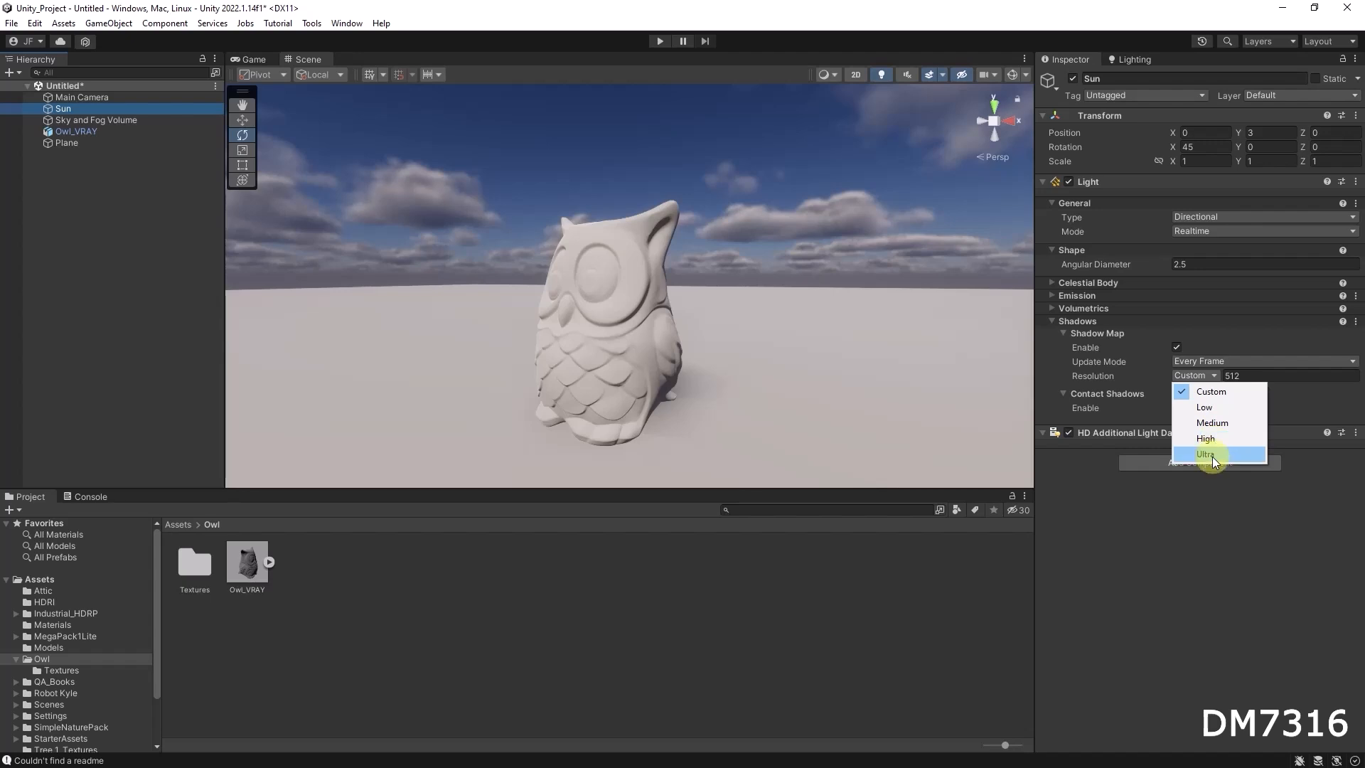
click(1212, 454)
Set the Sun light's angular diameter to 0.49 to sharpen the owl's shadow
alt+drag(637, 402, 753, 390)
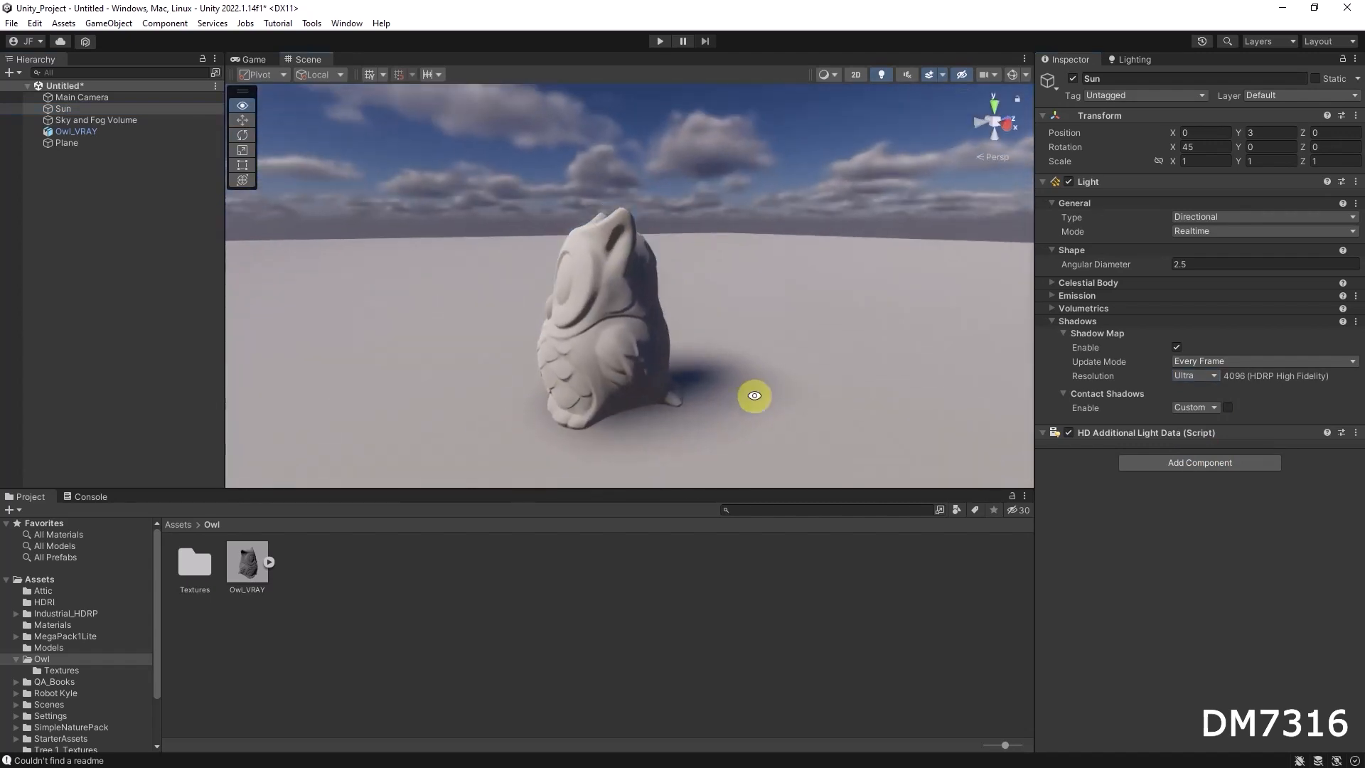
click(1180, 264)
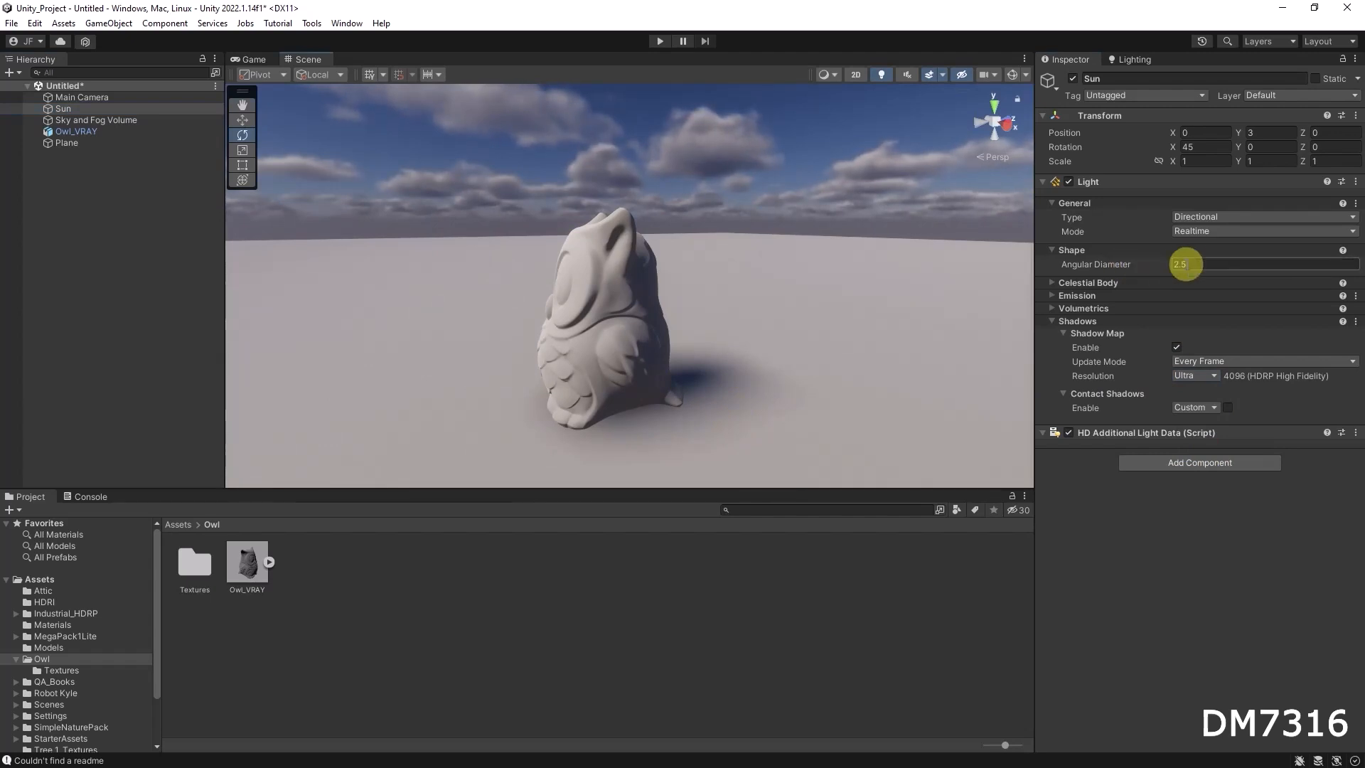
drag(1166, 262, 1107, 254)
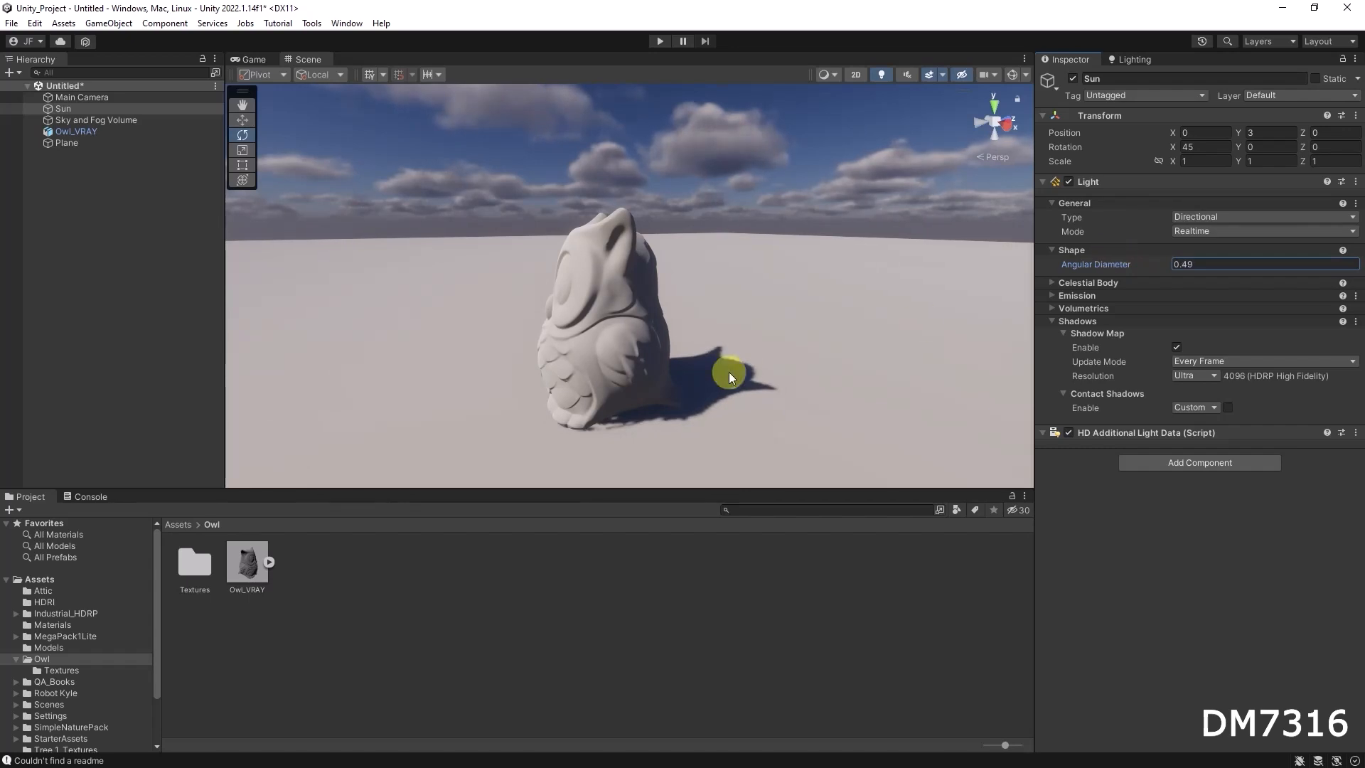
Examine the owl and its cast shadow on the plane from different angles
alt+right_drag(757, 399, 873, 417)
alt+drag(782, 425, 783, 432)
middle_drag(784, 422, 784, 373)
alt+drag(784, 372, 784, 392)
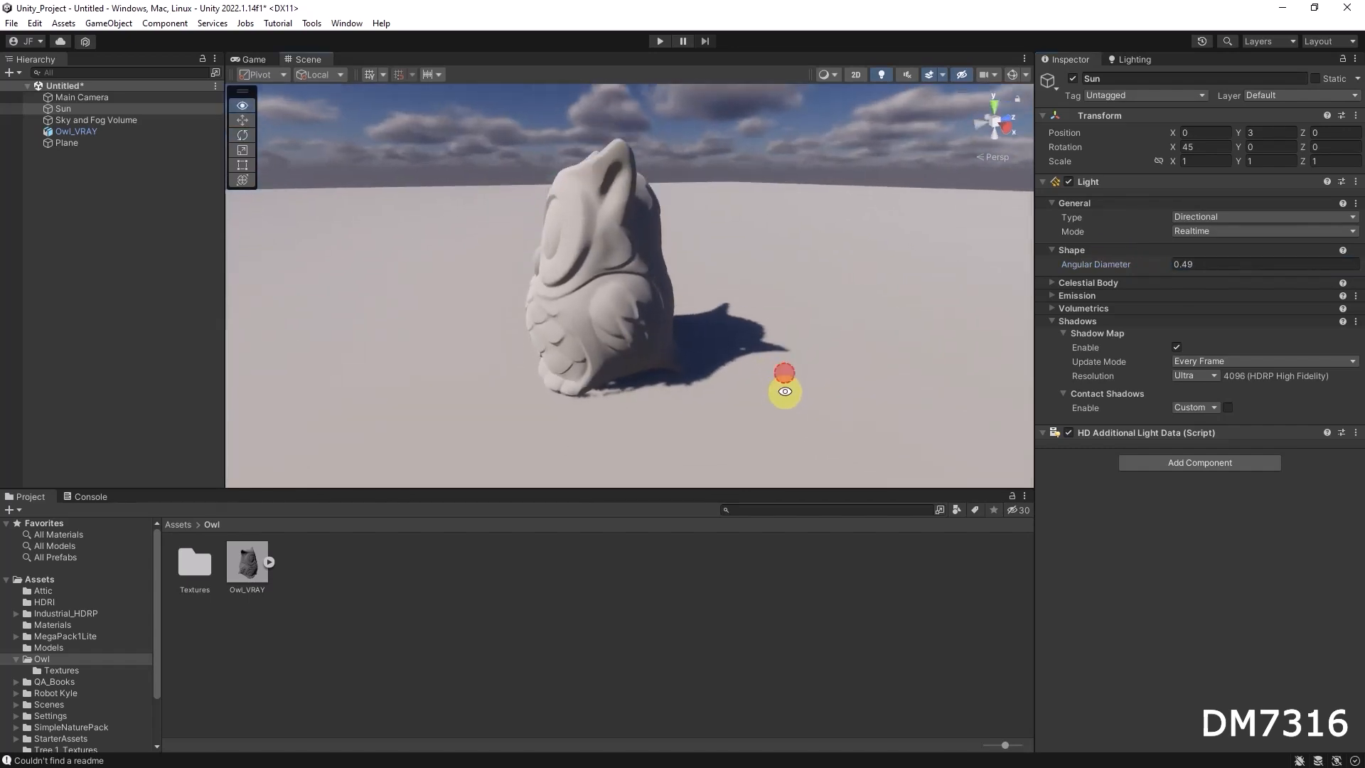
click(1166, 263)
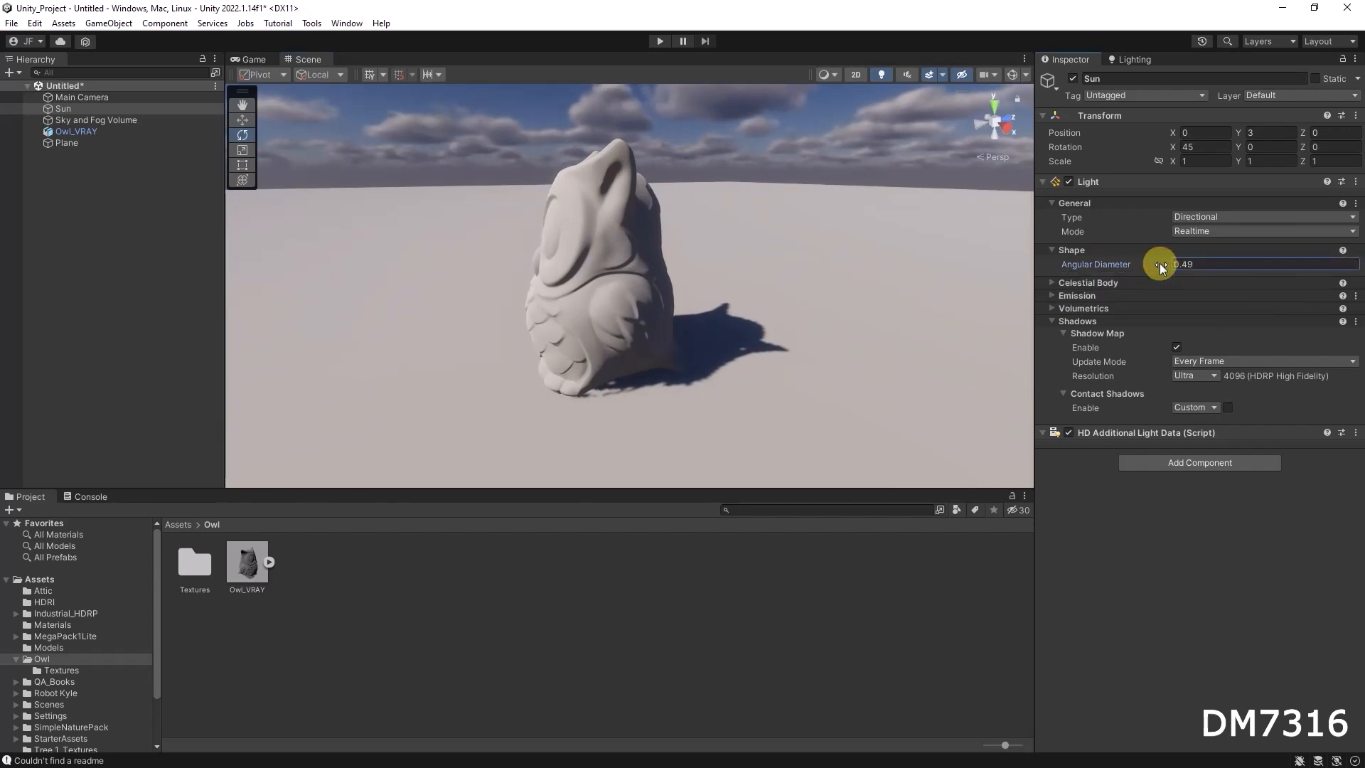
mouse_move(630, 352)
alt+mouse_down()
mouse_move(822, 326)
mouse_move(1030, 365)
mouse_move(635, 367)
alt+mouse_up()
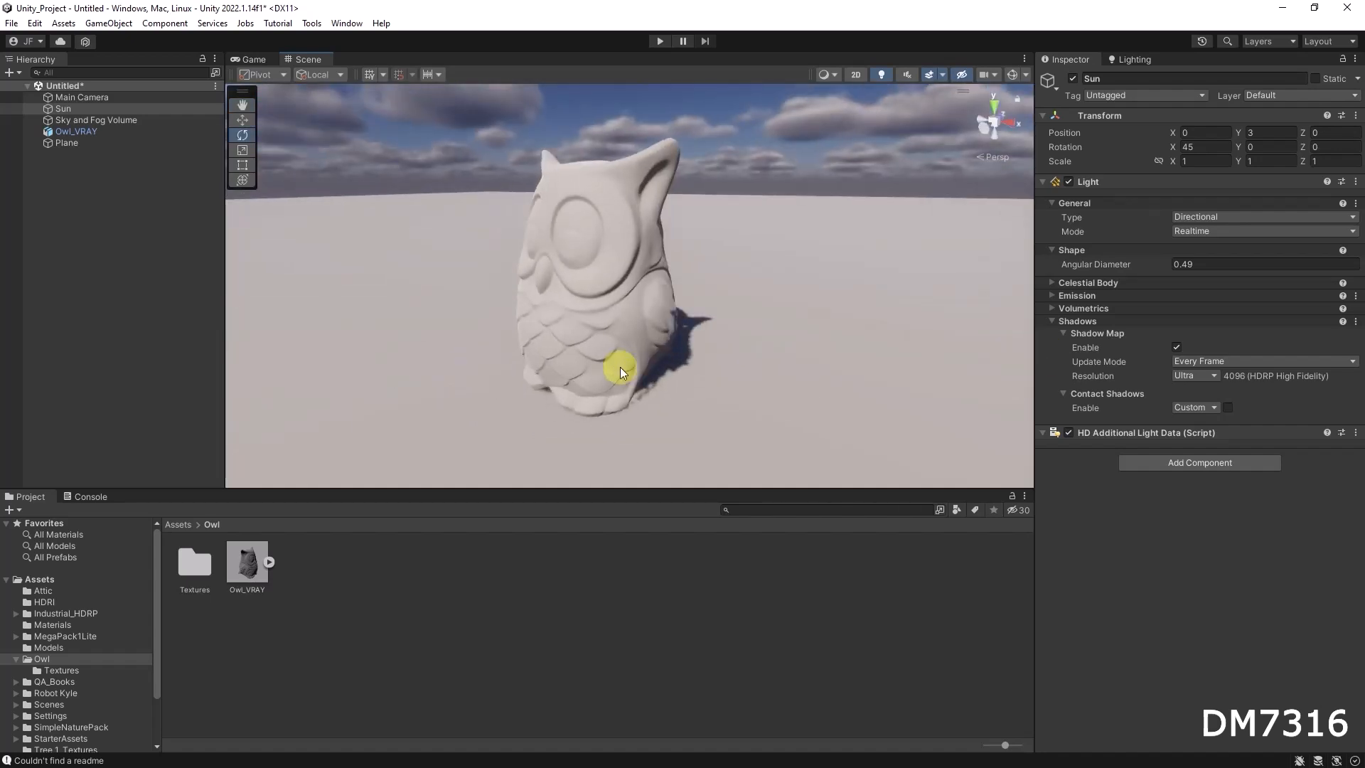
alt+drag(785, 321, 744, 292)
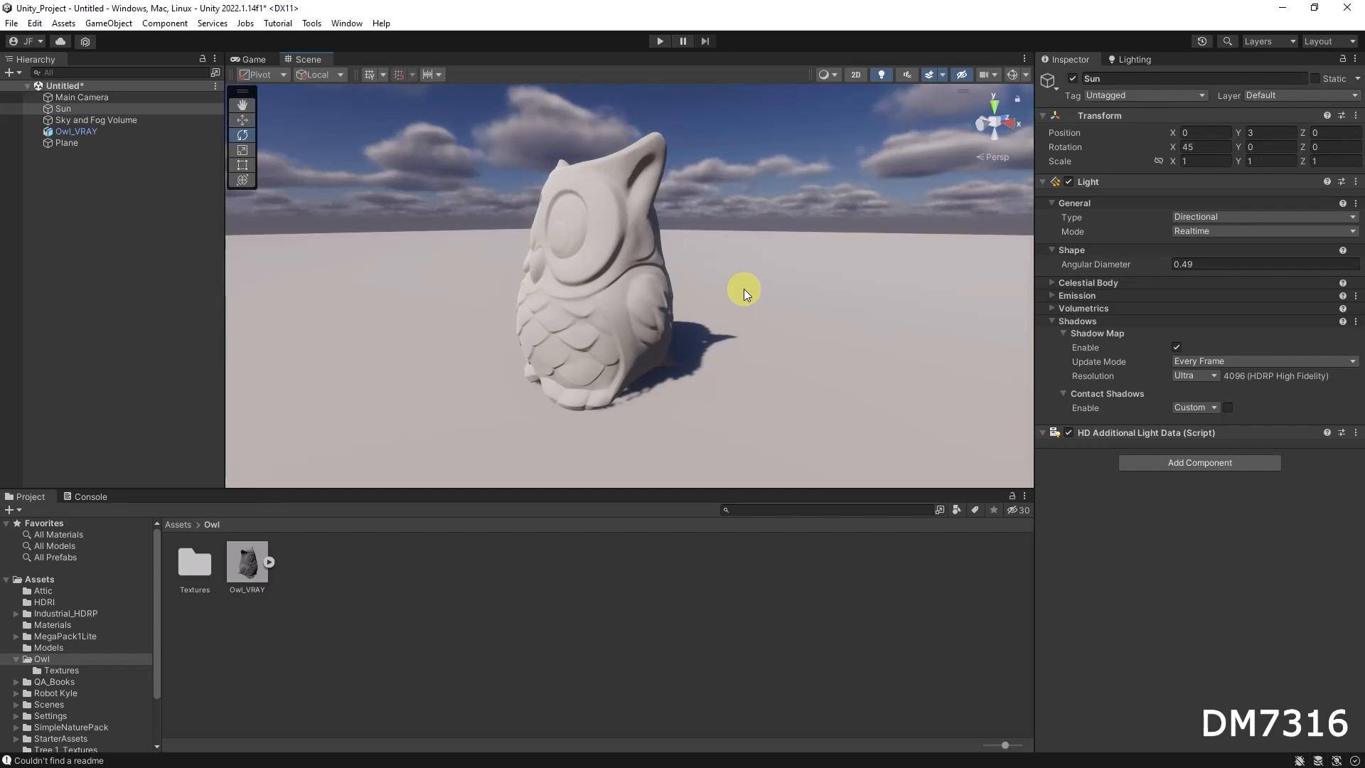
Add a Shadows override to the Sky and Fog Volume and enable its Max Distance setting
click(89, 120)
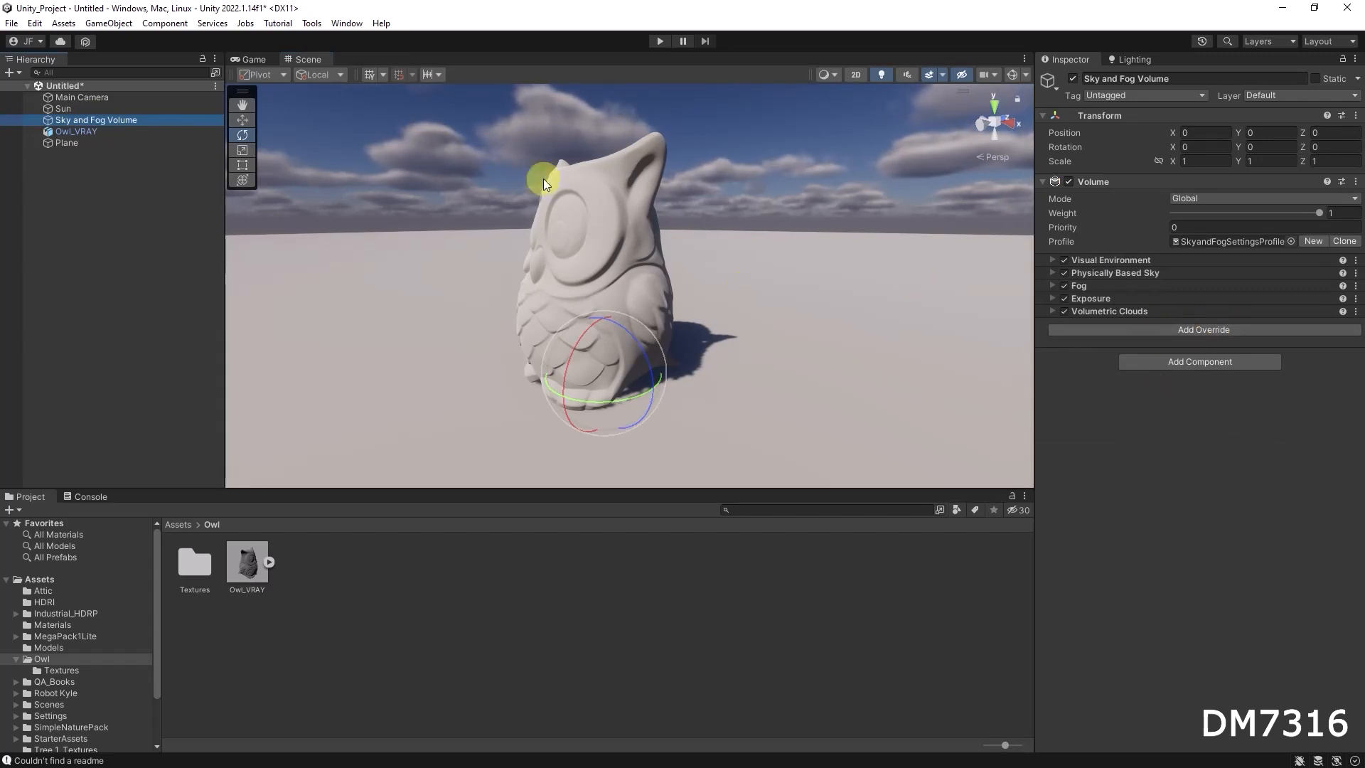
click(35, 24)
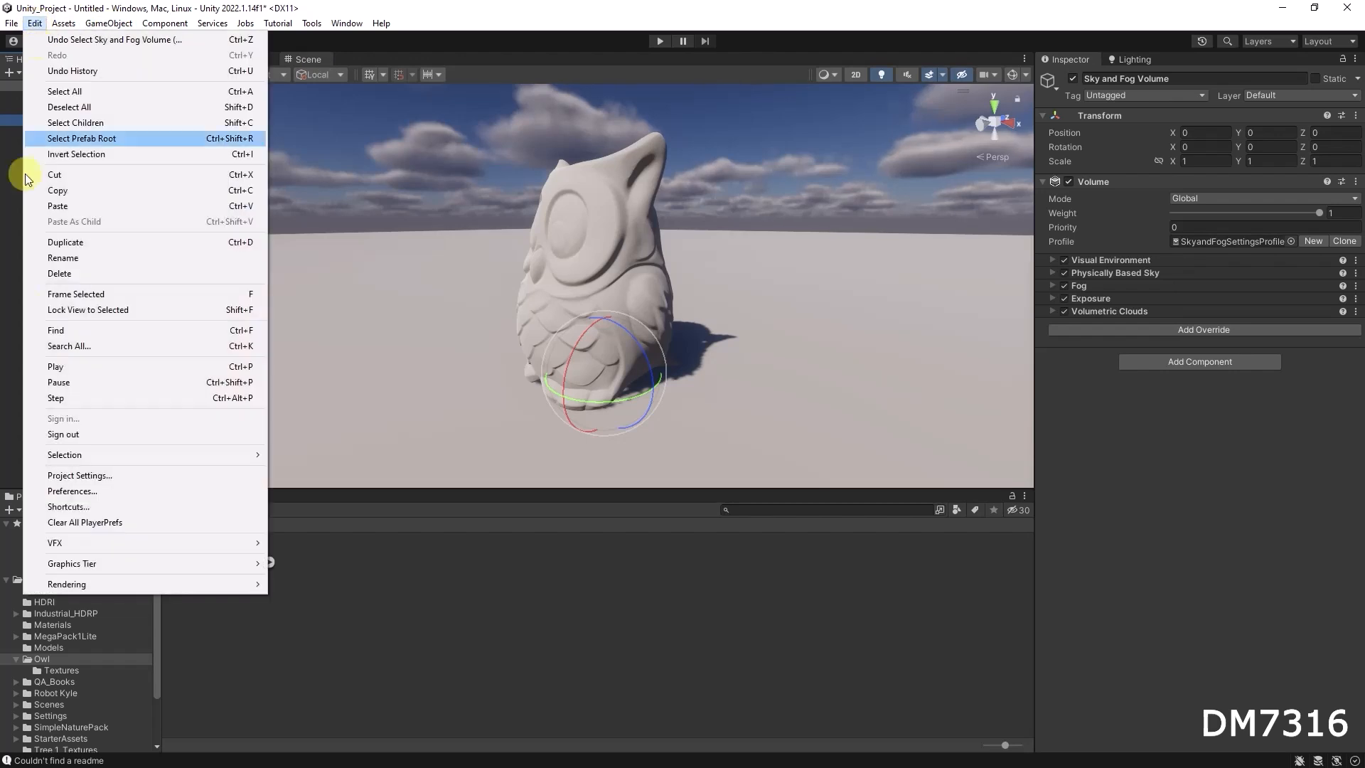
click(448, 11)
alt+drag(623, 312, 779, 310)
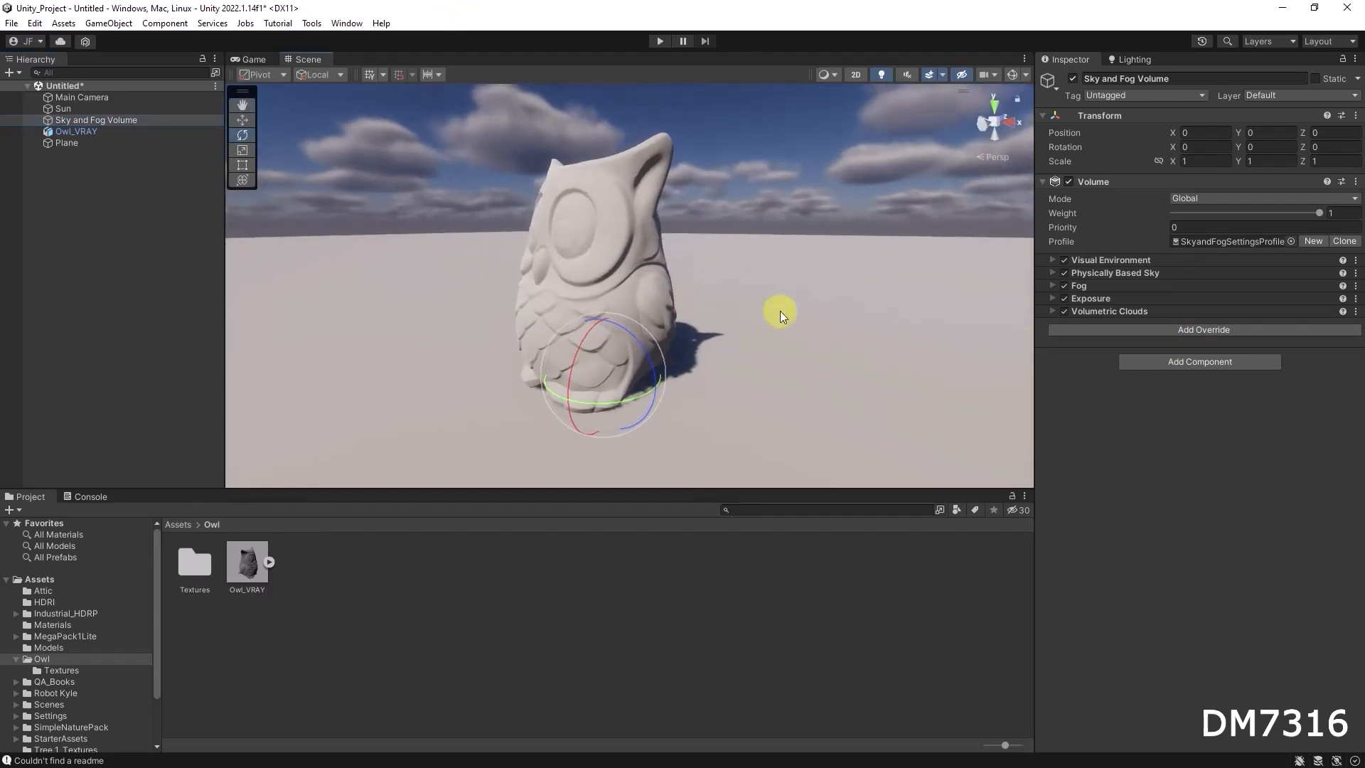
click(1229, 331)
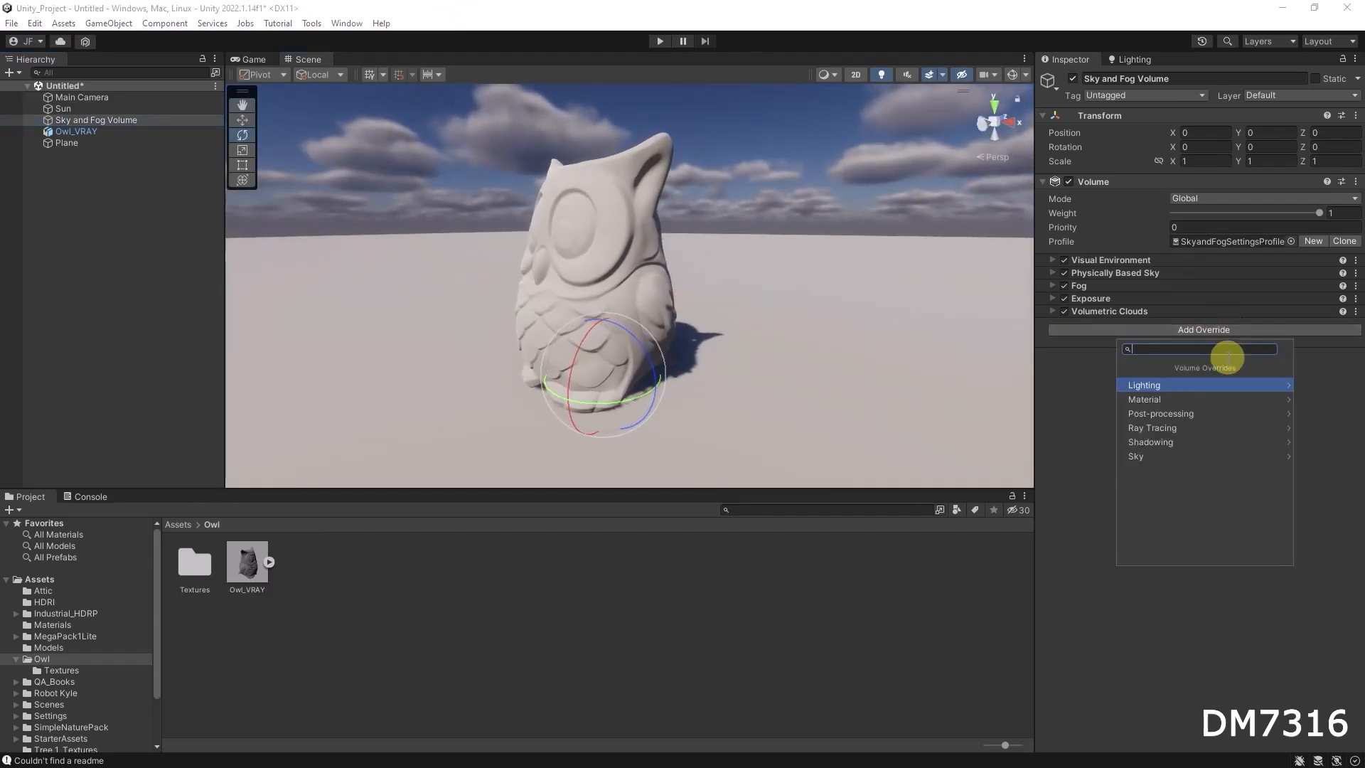
text(shad)
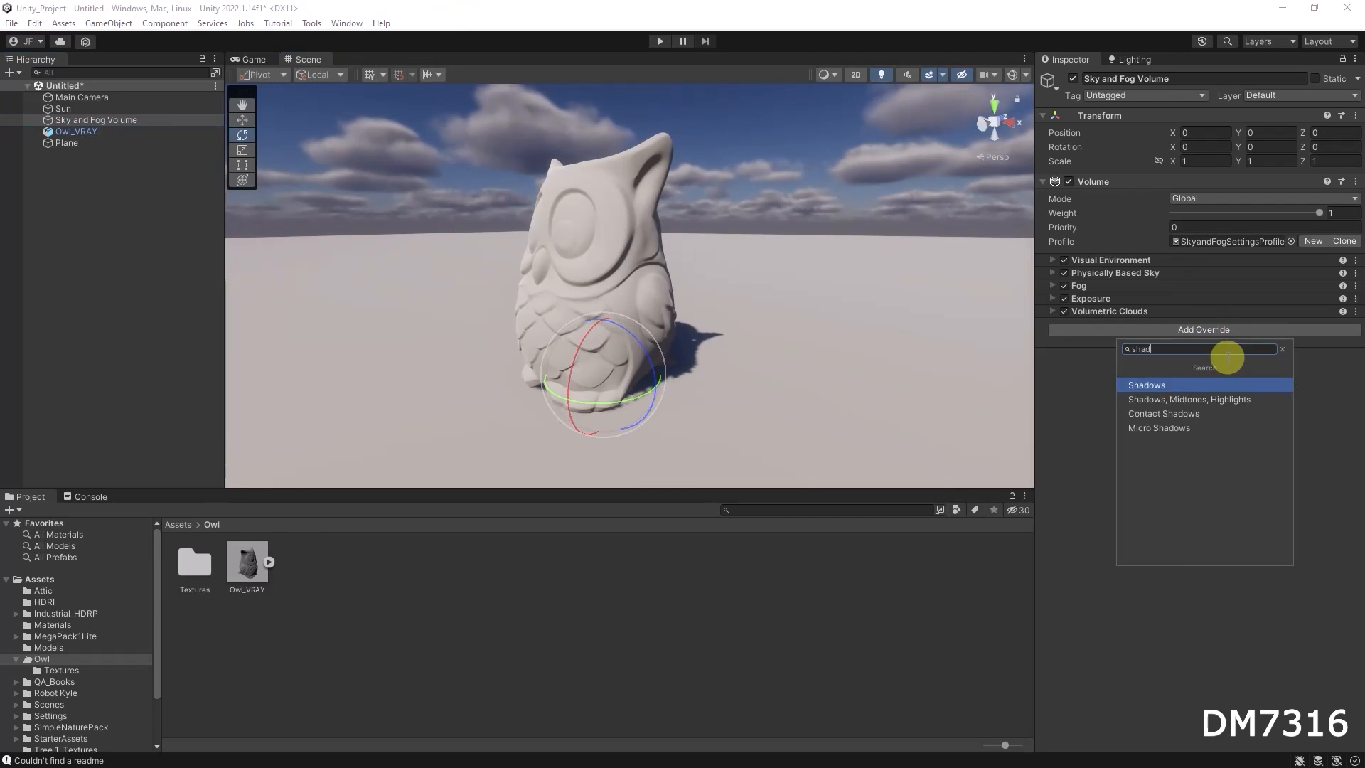
click(1174, 384)
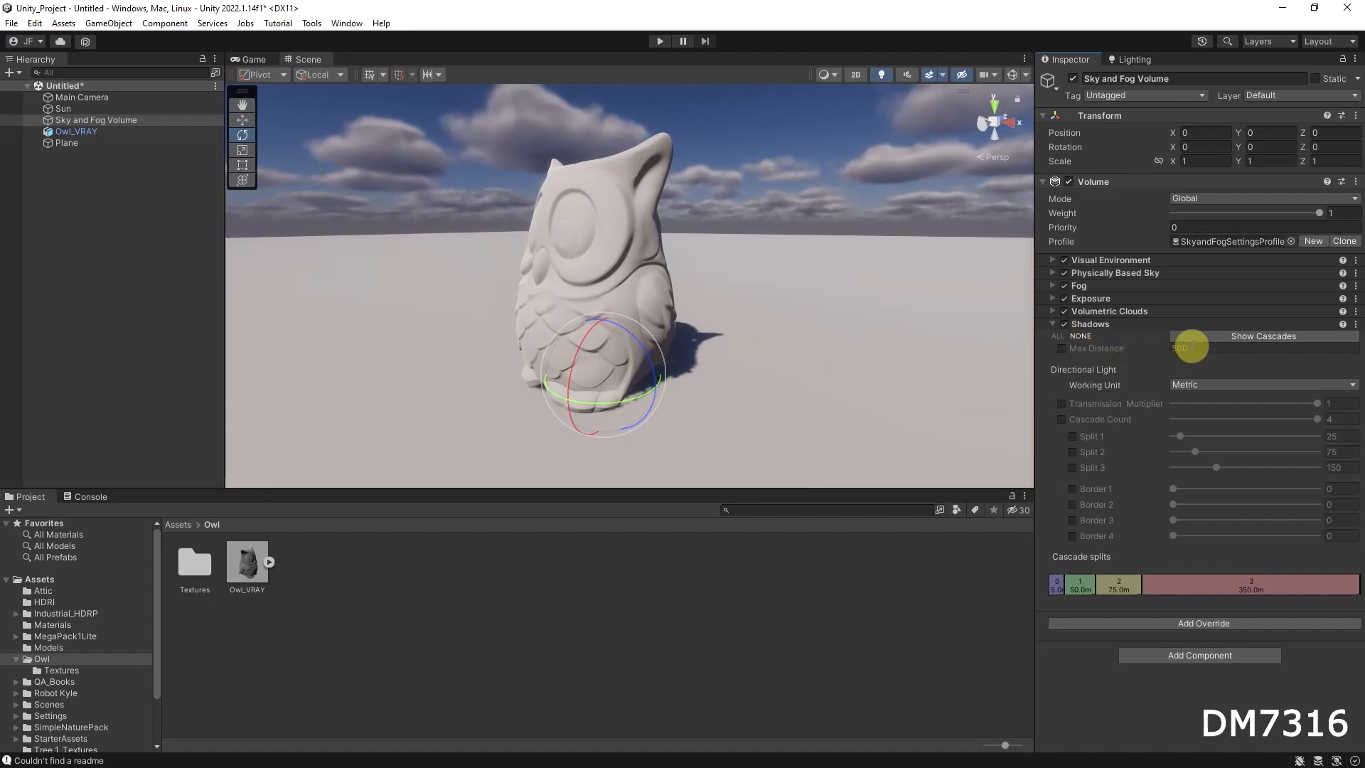
click(1061, 348)
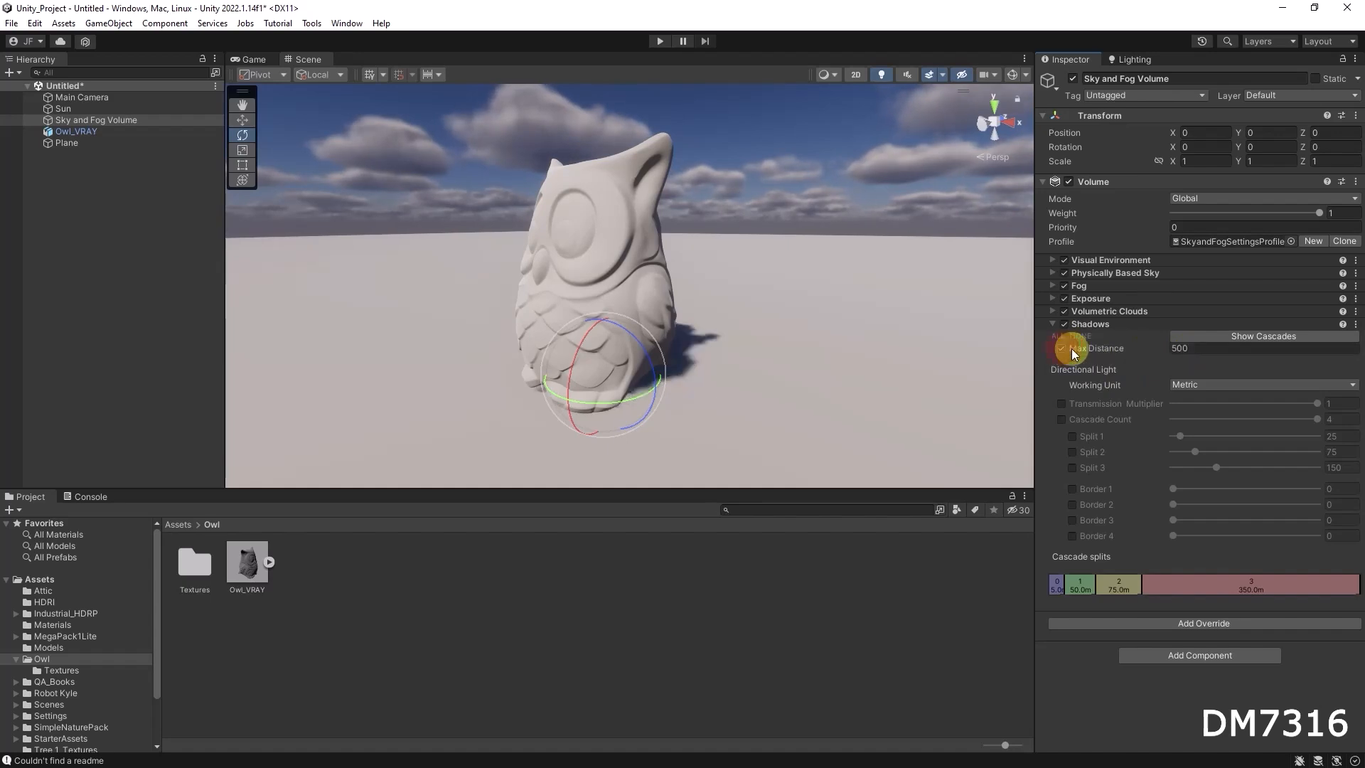
Set the shadow Max Distance to 10 and inspect the owl's shadow up close from several angles
click(1196, 348)
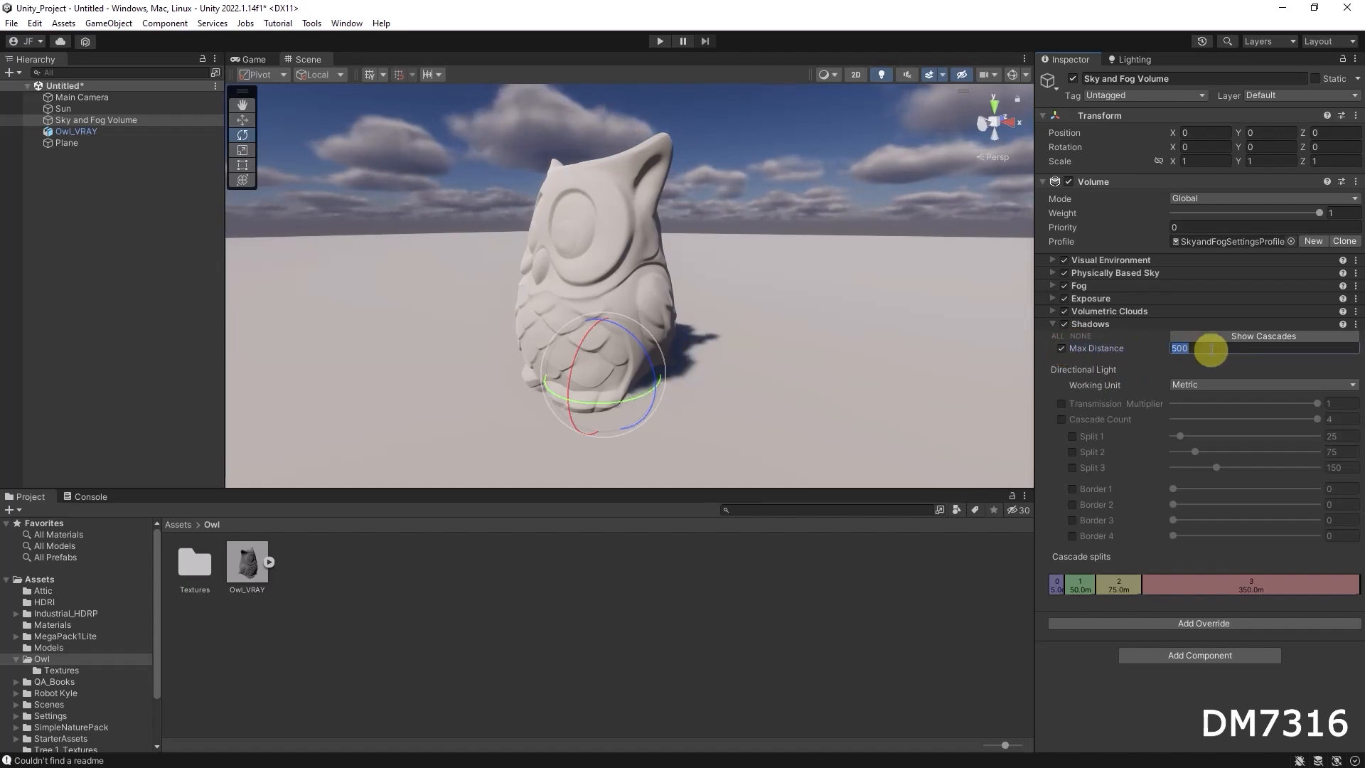
text(10)
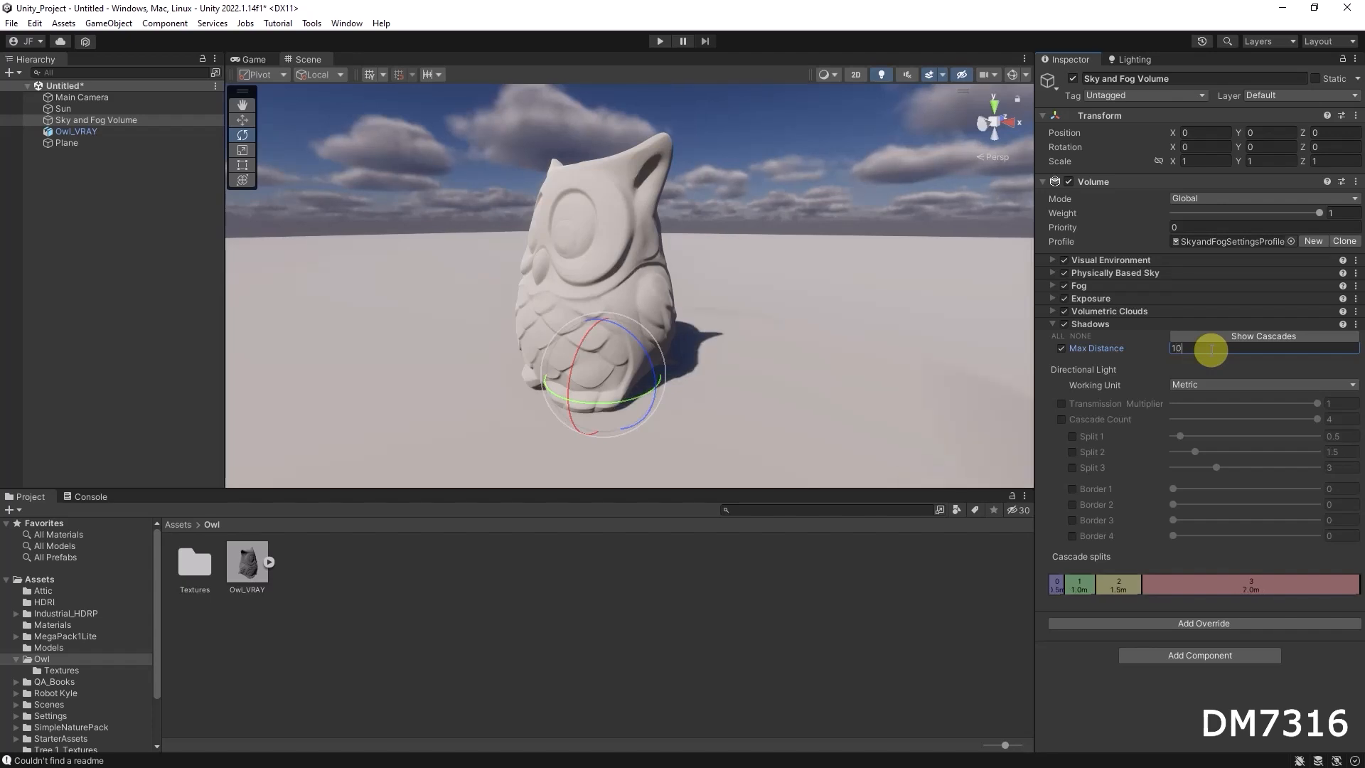
mouse_move(755, 296)
alt+mouse_down()
mouse_move(600, 317)
mouse_move(736, 312)
alt+mouse_up()
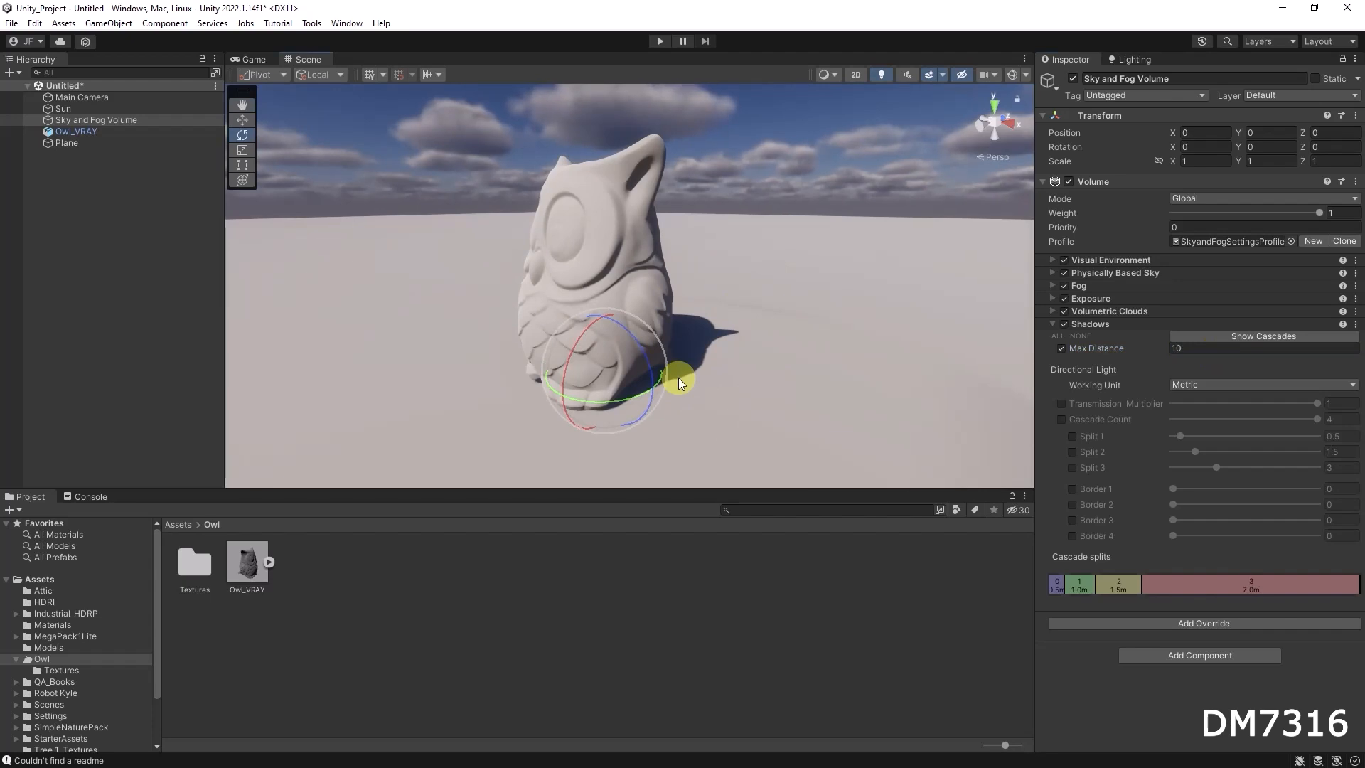
alt+right_drag(708, 352, 1007, 404)
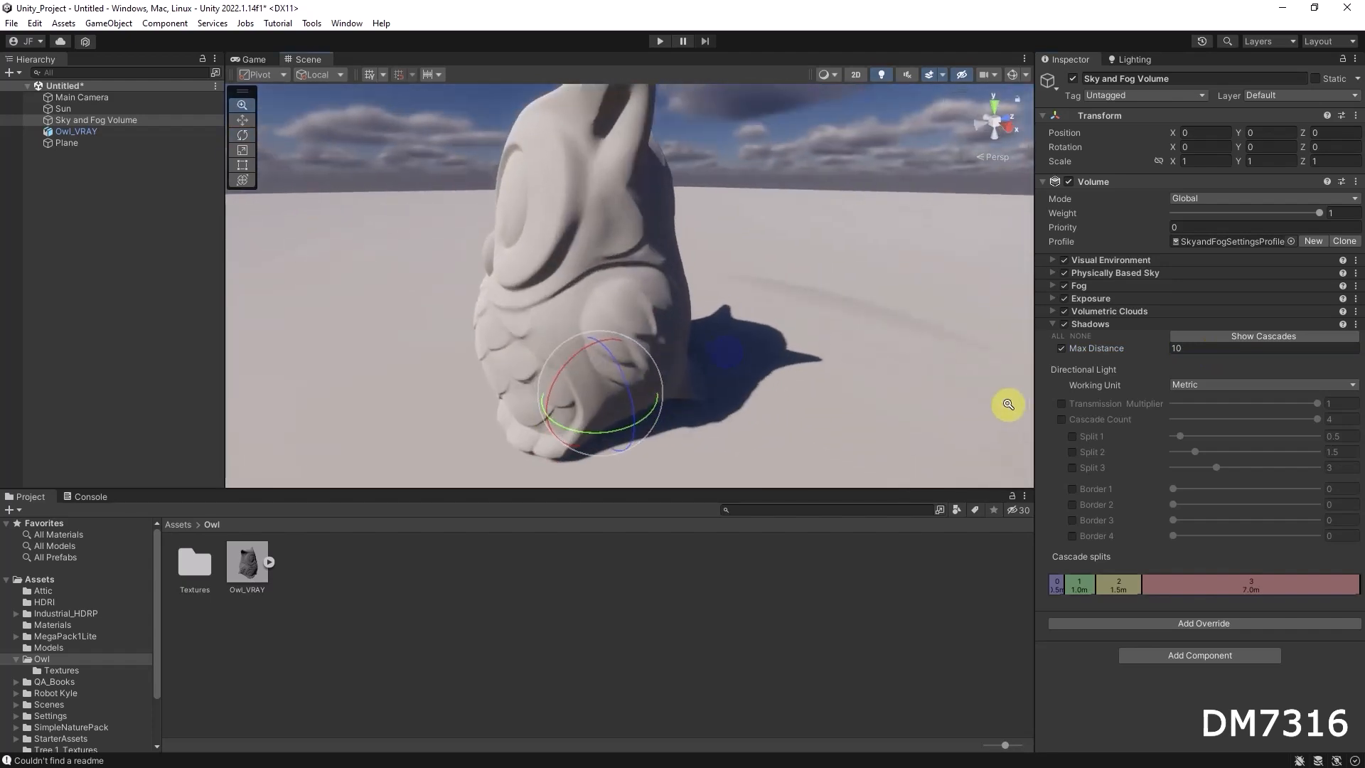
alt+drag(704, 344, 738, 334)
alt+middle_drag(736, 359, 769, 364)
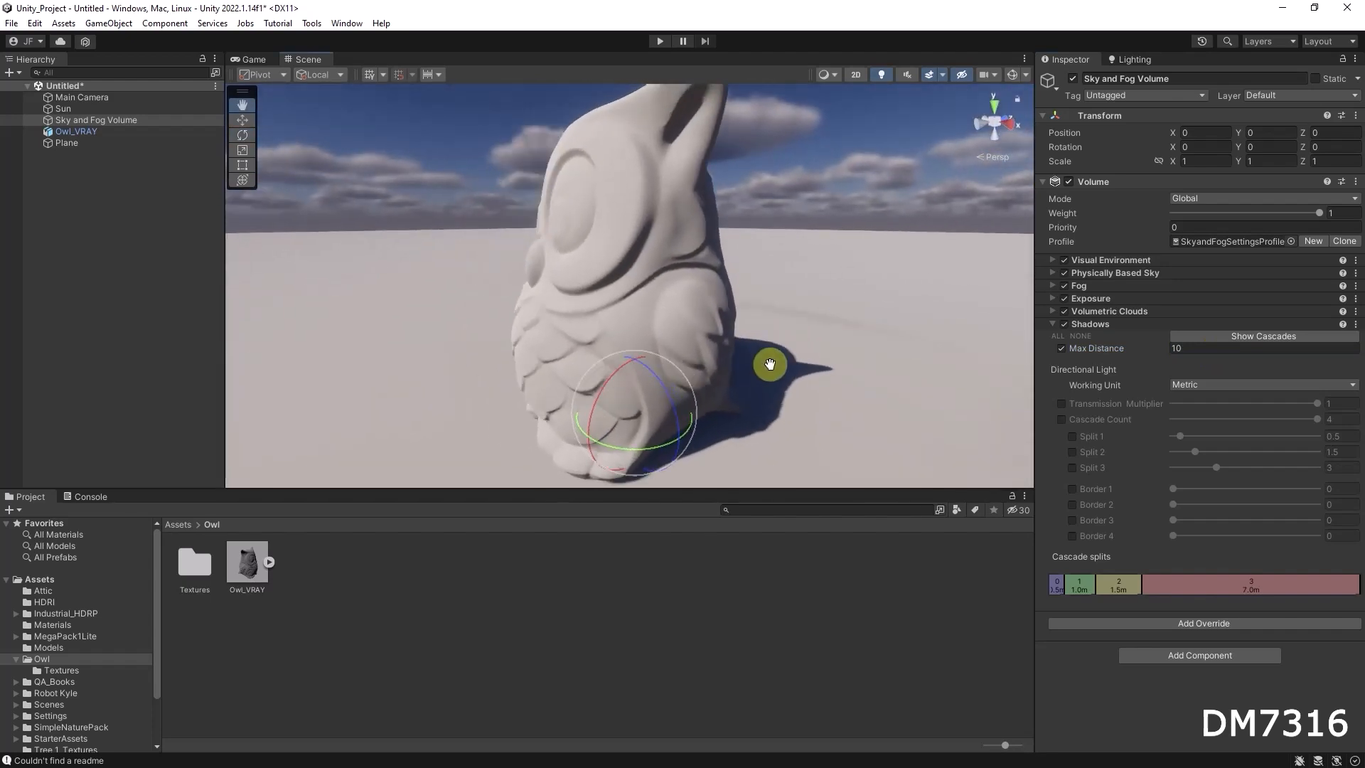
alt+drag(710, 207, 703, 292)
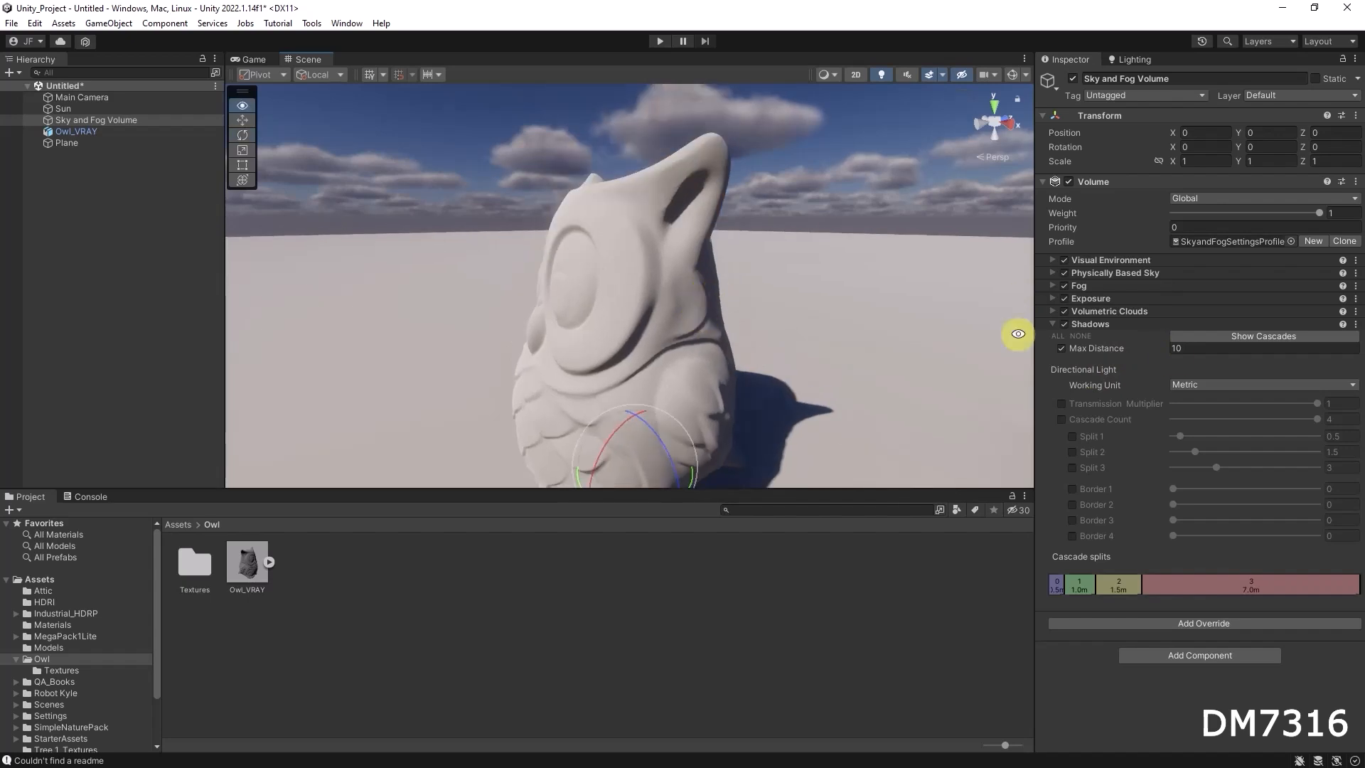
alt+drag(774, 334, 874, 312)
Reduce the shadow Max Distance to 5.51 while checking the owl's shadow on the plane
click(1173, 352)
text(6.5)
drag(1077, 348, 1058, 340)
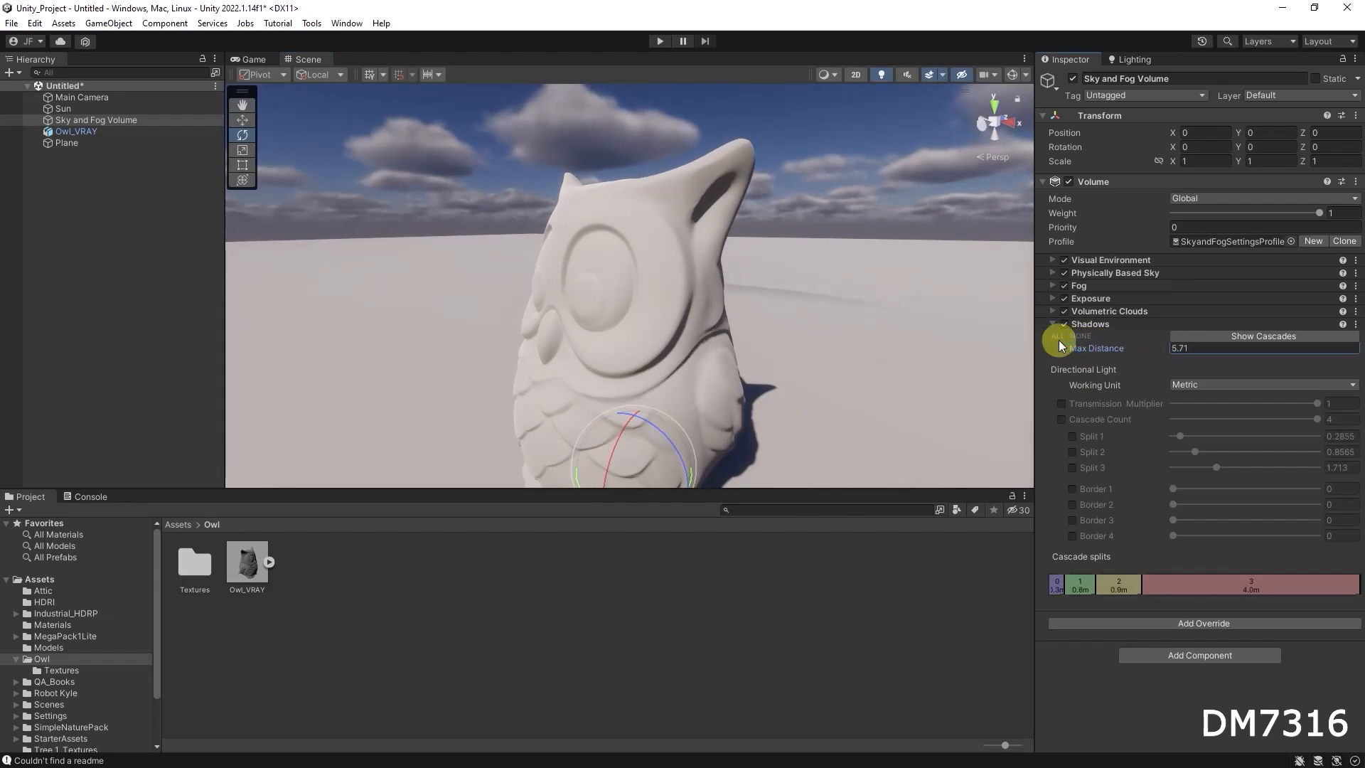
alt+drag(684, 344, 769, 258)
alt+drag(747, 335, 883, 360)
mouse_move(1162, 346)
mouse_down()
mouse_move(1131, 348)
mouse_move(1159, 341)
mouse_up()
Examine the owl's surface shading and cast shadow at the reduced distance from the front and sides
alt+drag(725, 301, 722, 273)
scroll(597, 295, down, 4)
alt+right_drag(756, 280, 892, 304)
alt+right_drag(710, 302, 981, 298)
alt+drag(670, 254, 782, 258)
alt+right_drag(781, 258, 758, 283)
alt+drag(740, 327, 807, 363)
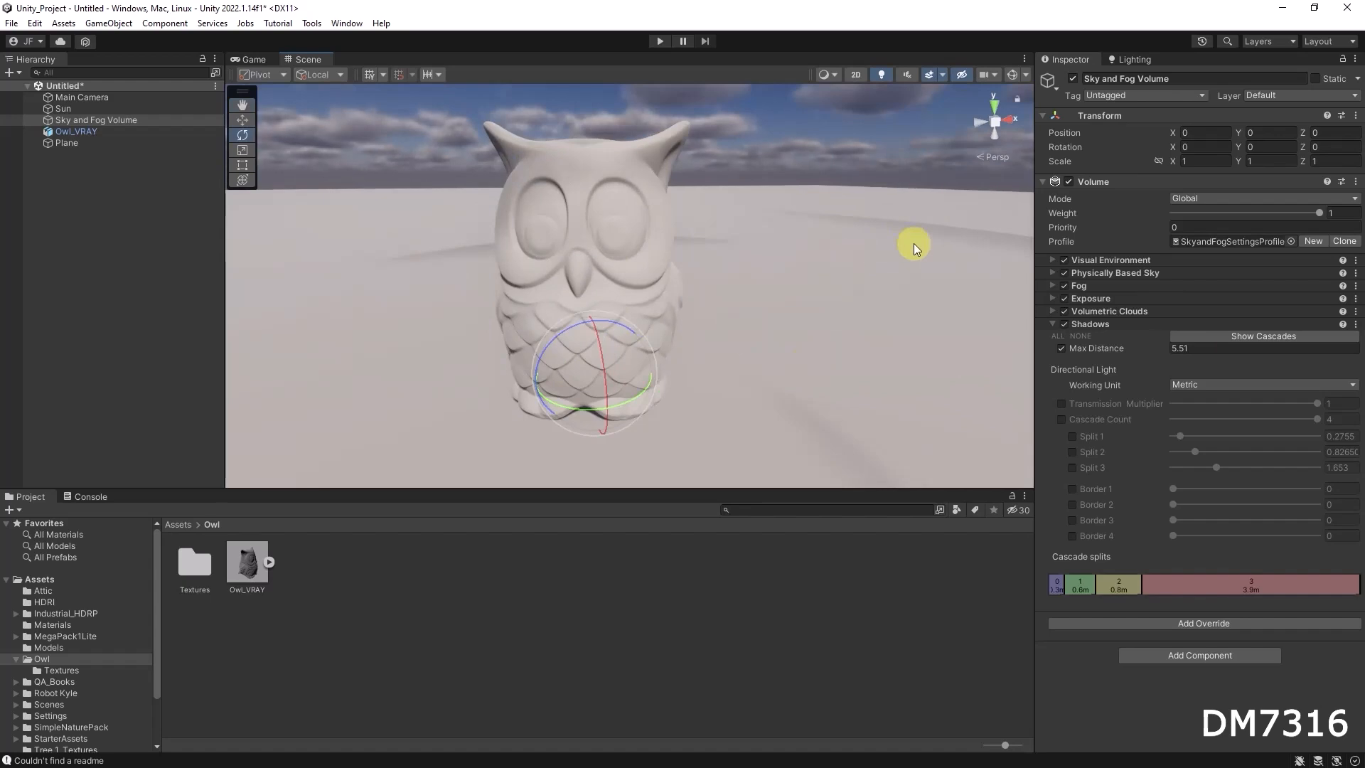
alt+drag(914, 381, 888, 370)
Set the shadow Max Distance to 10 and turn on the shadow cascade visualization
click(1216, 347)
text(10)
key(Return)
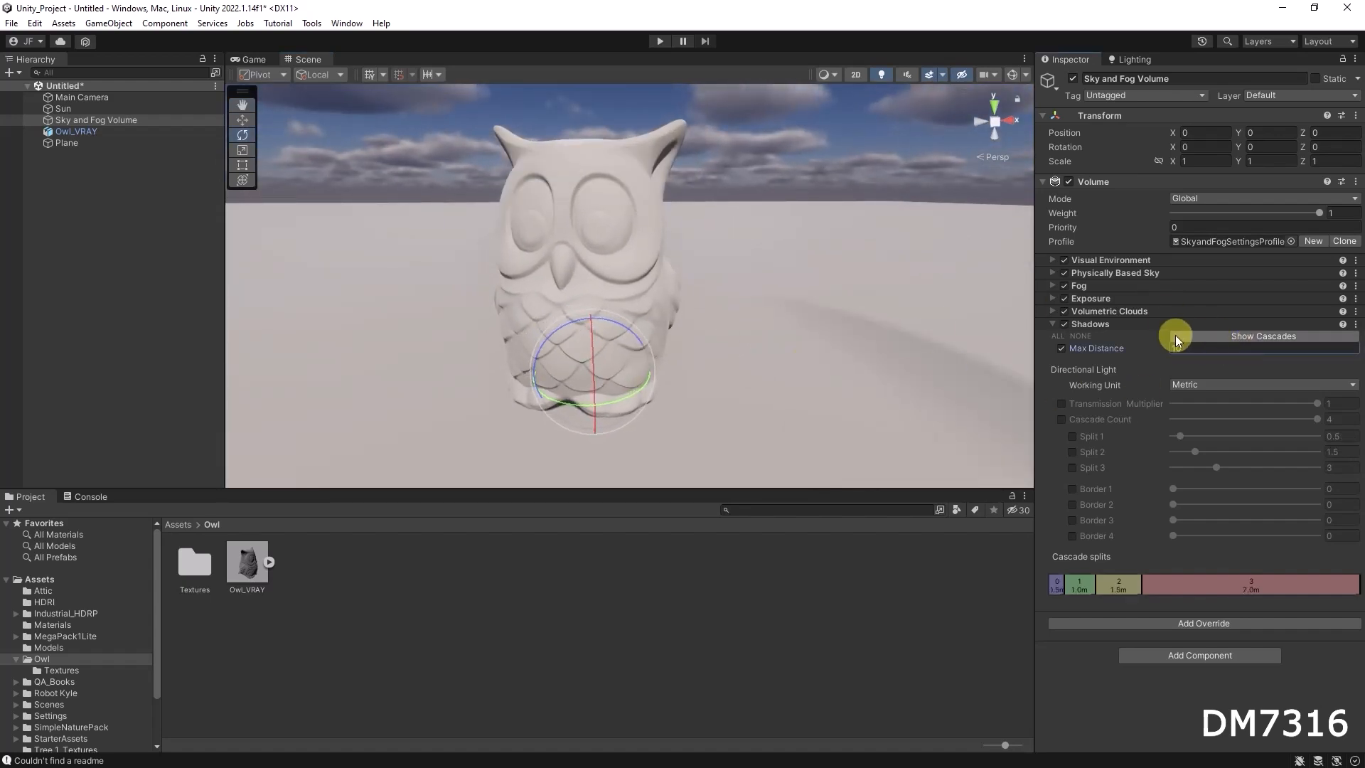
click(1280, 335)
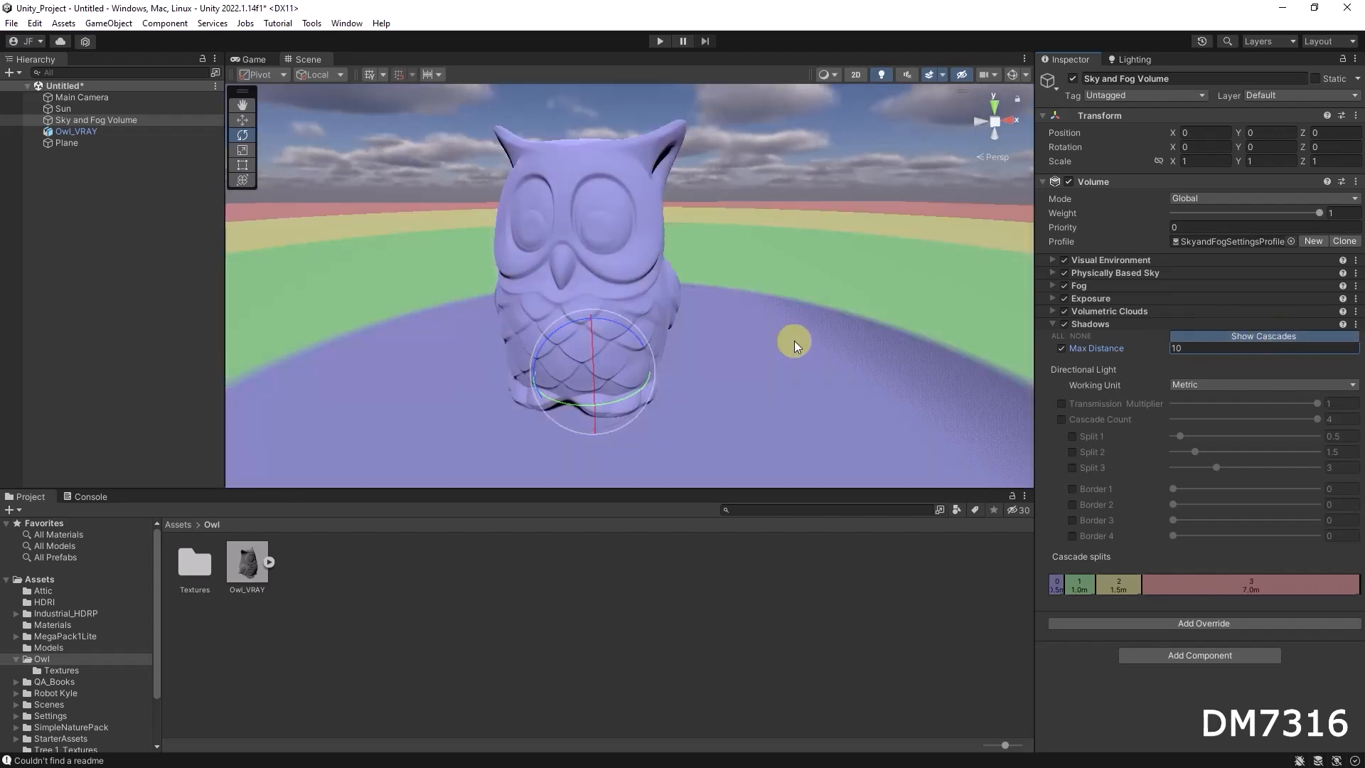
Examine how the coloured shadow cascades cover the owl and the plane at different viewing angles and distances
alt+drag(865, 356, 694, 363)
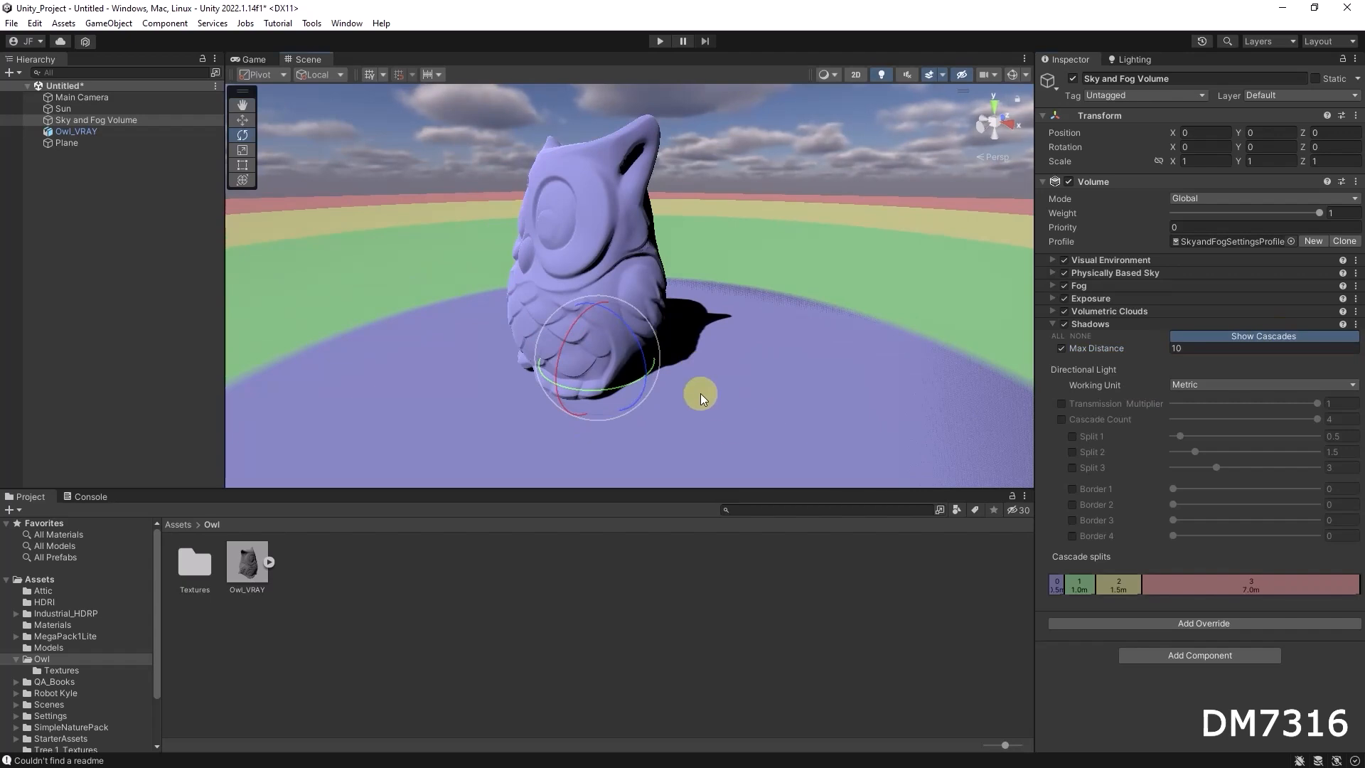
alt+right_drag(683, 352, 955, 338)
alt+right_drag(564, 290, 1037, 318)
alt+drag(636, 290, 729, 329)
alt+right_drag(740, 354, 749, 341)
alt+drag(748, 342, 676, 331)
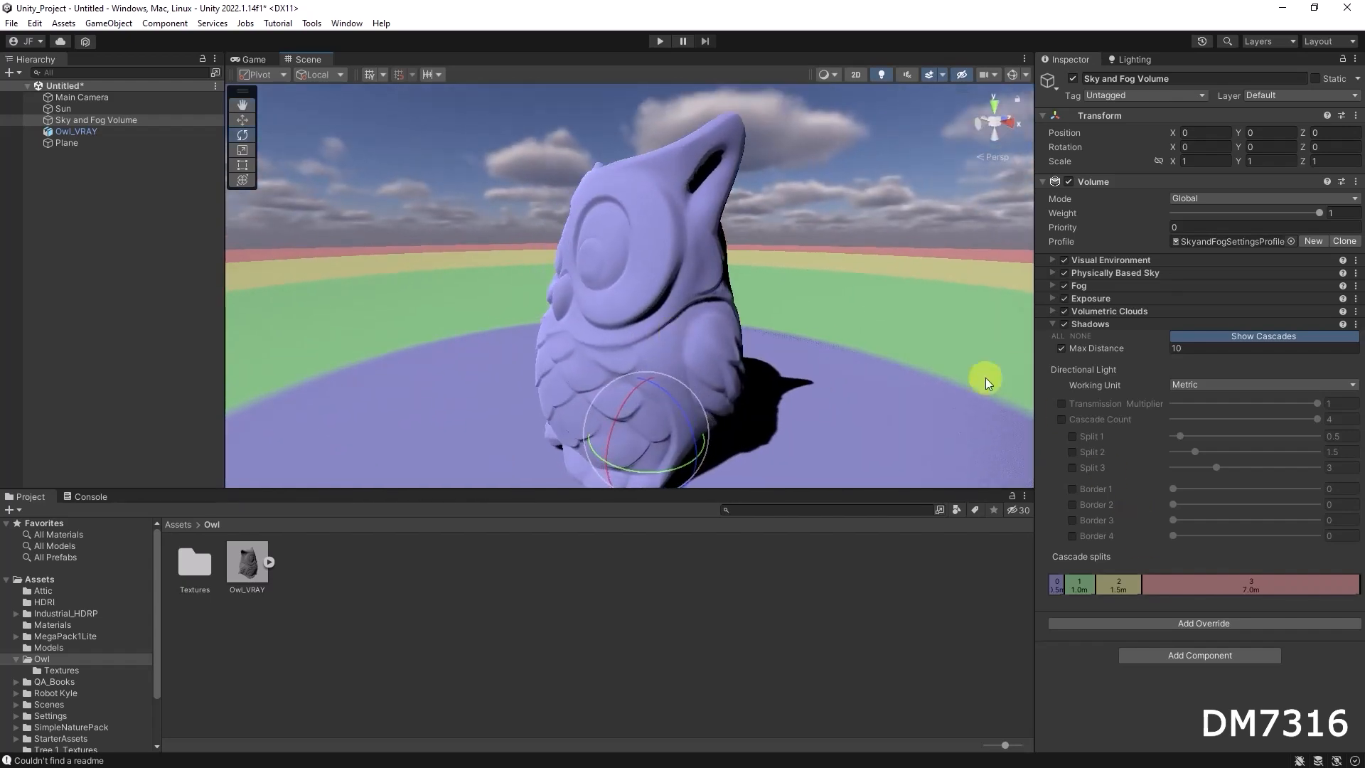
click(1236, 336)
click(1234, 336)
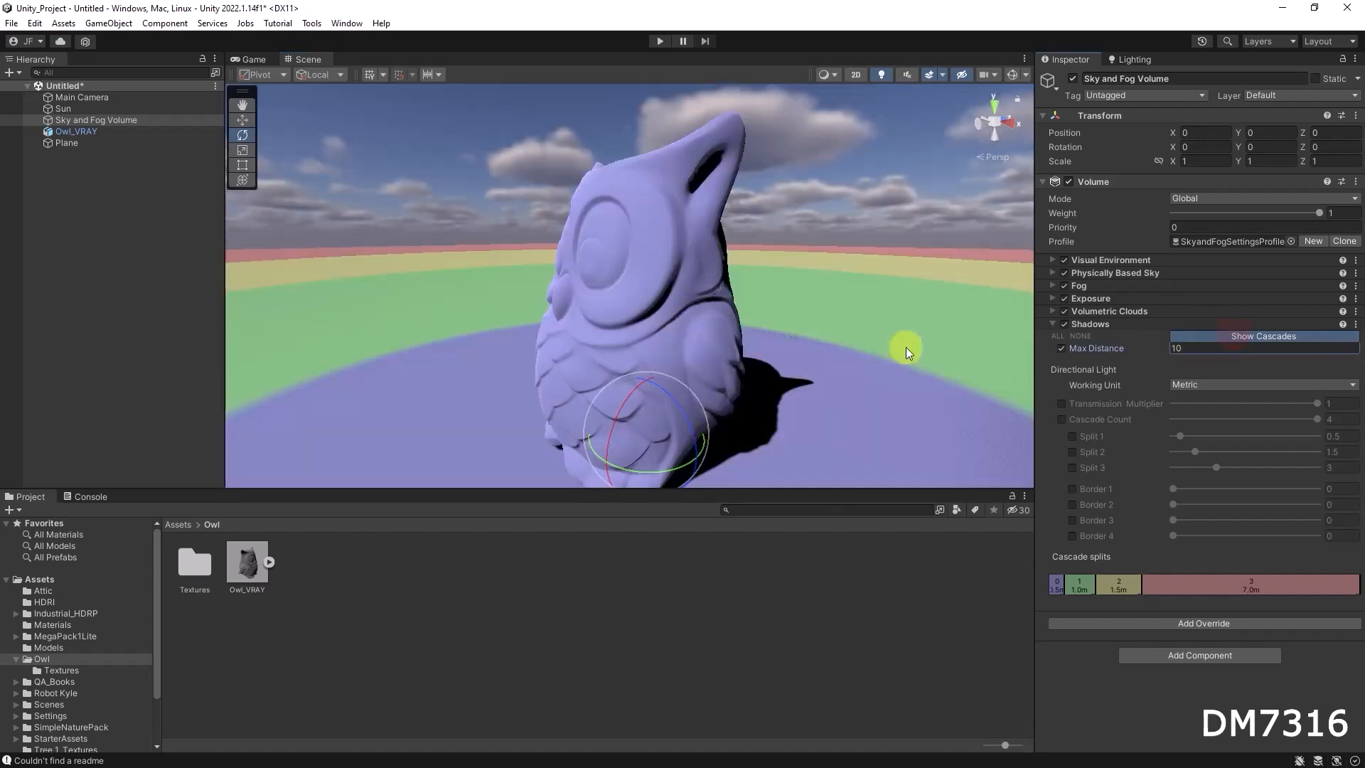
alt+drag(867, 416, 841, 381)
click(841, 381)
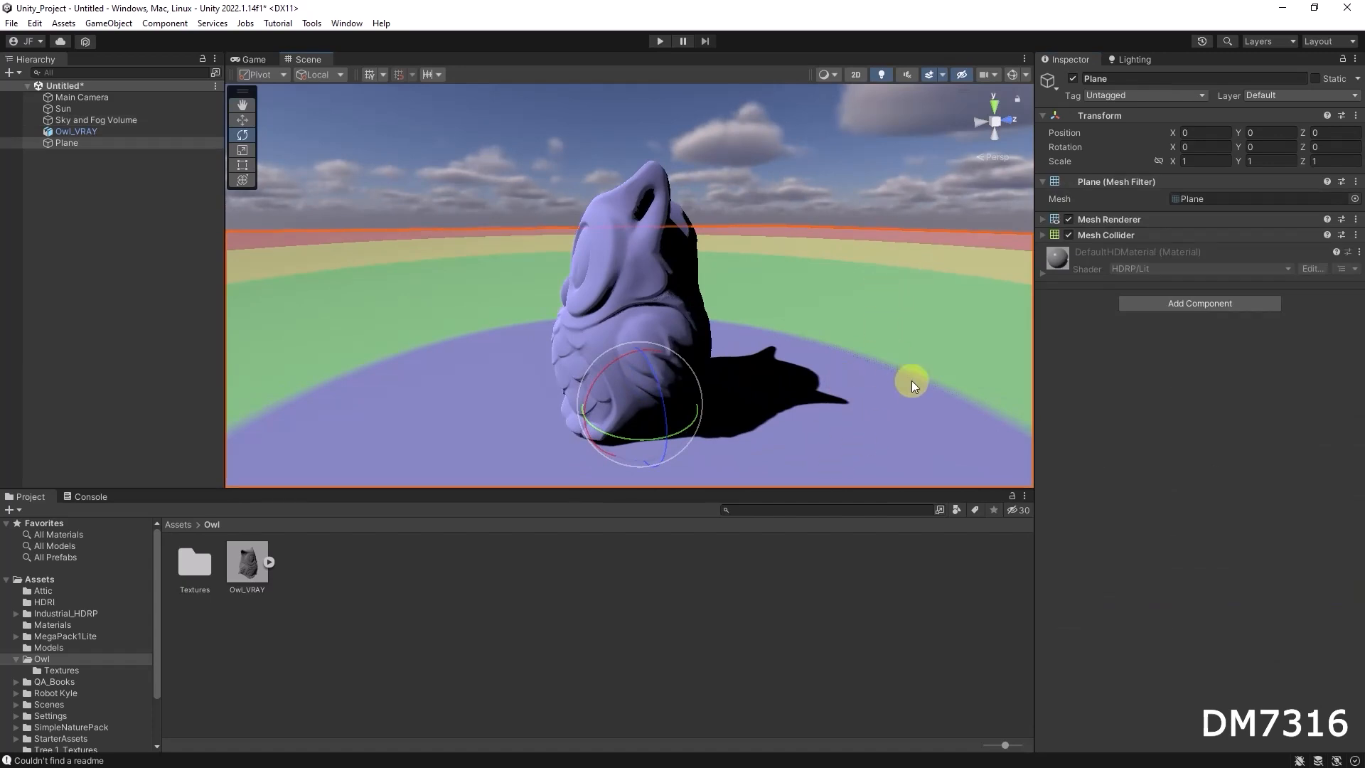
alt+drag(800, 393, 889, 420)
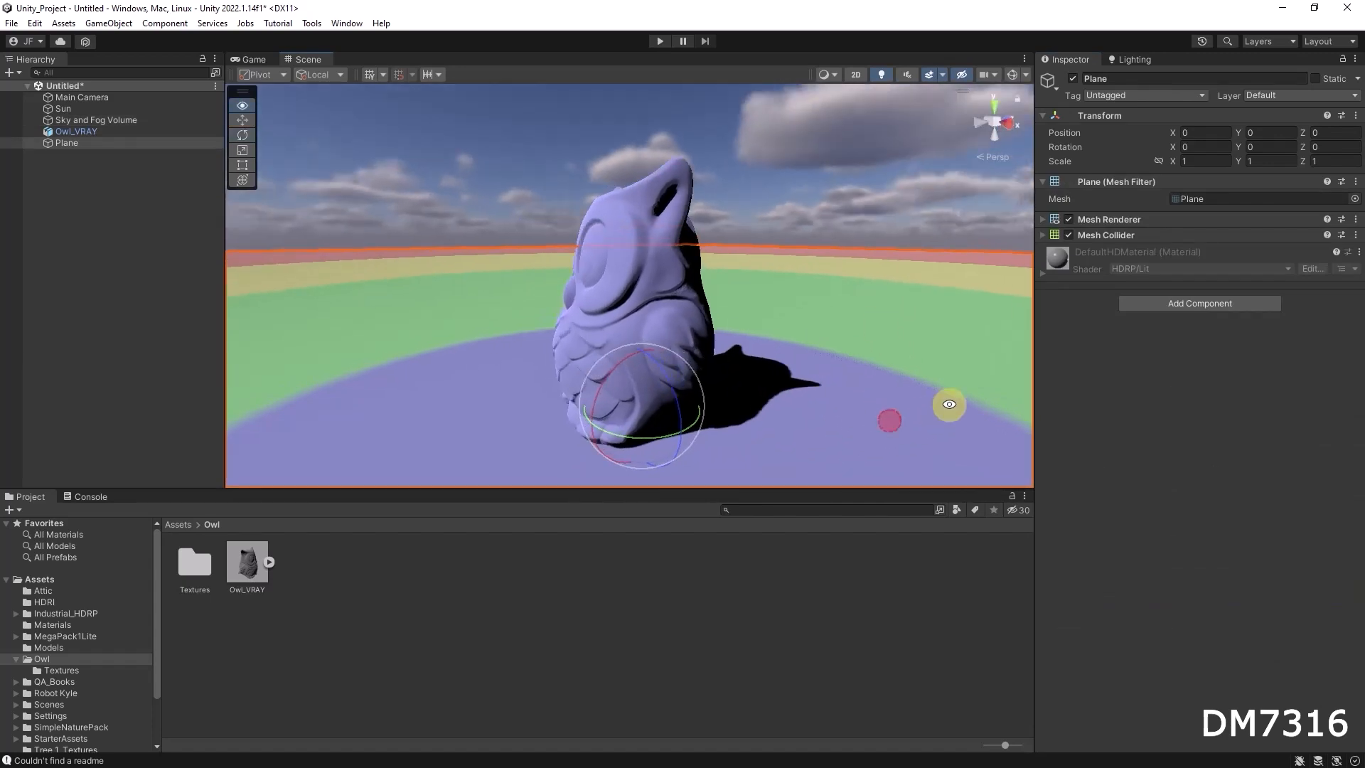
Override the Sky and Fog Volume's Cascade Count, Split 1 and Split 2, setting both splits to 3
click(114, 120)
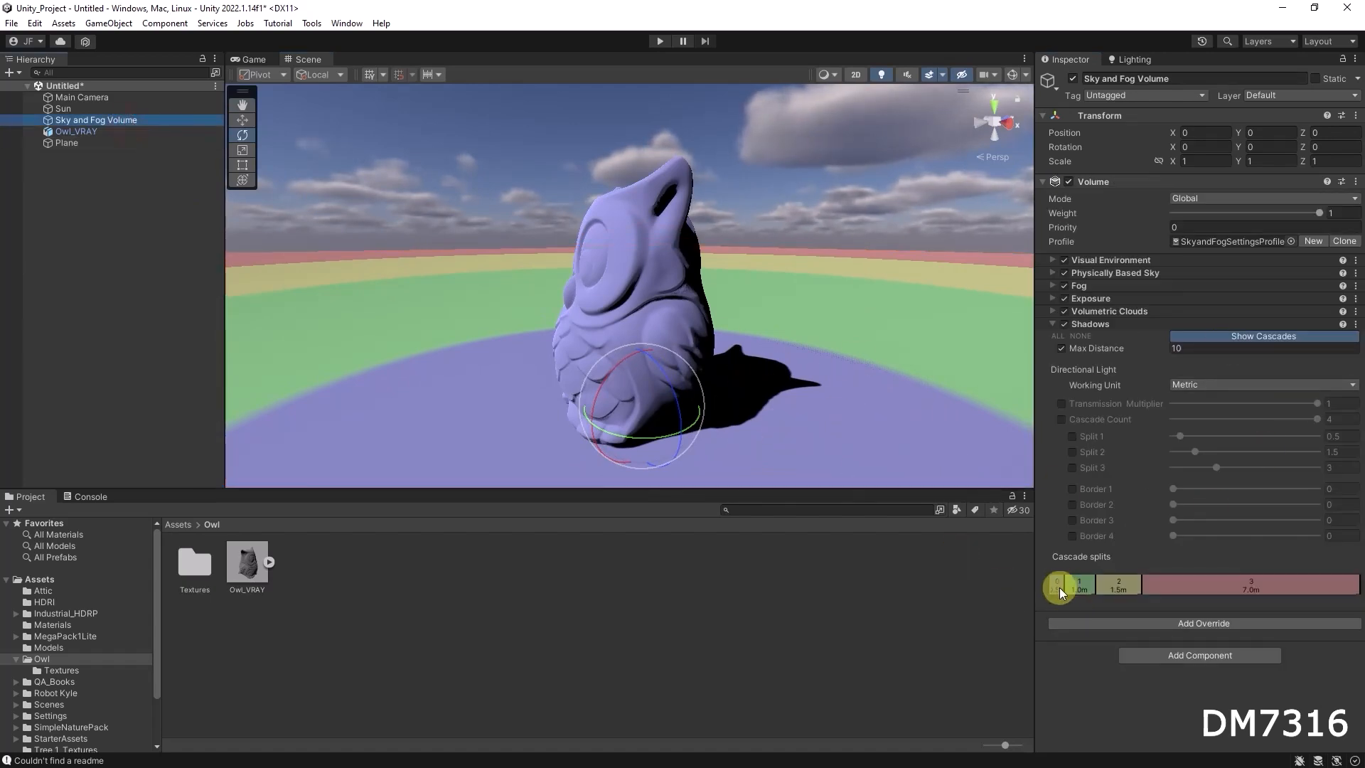
click(1061, 420)
click(1072, 435)
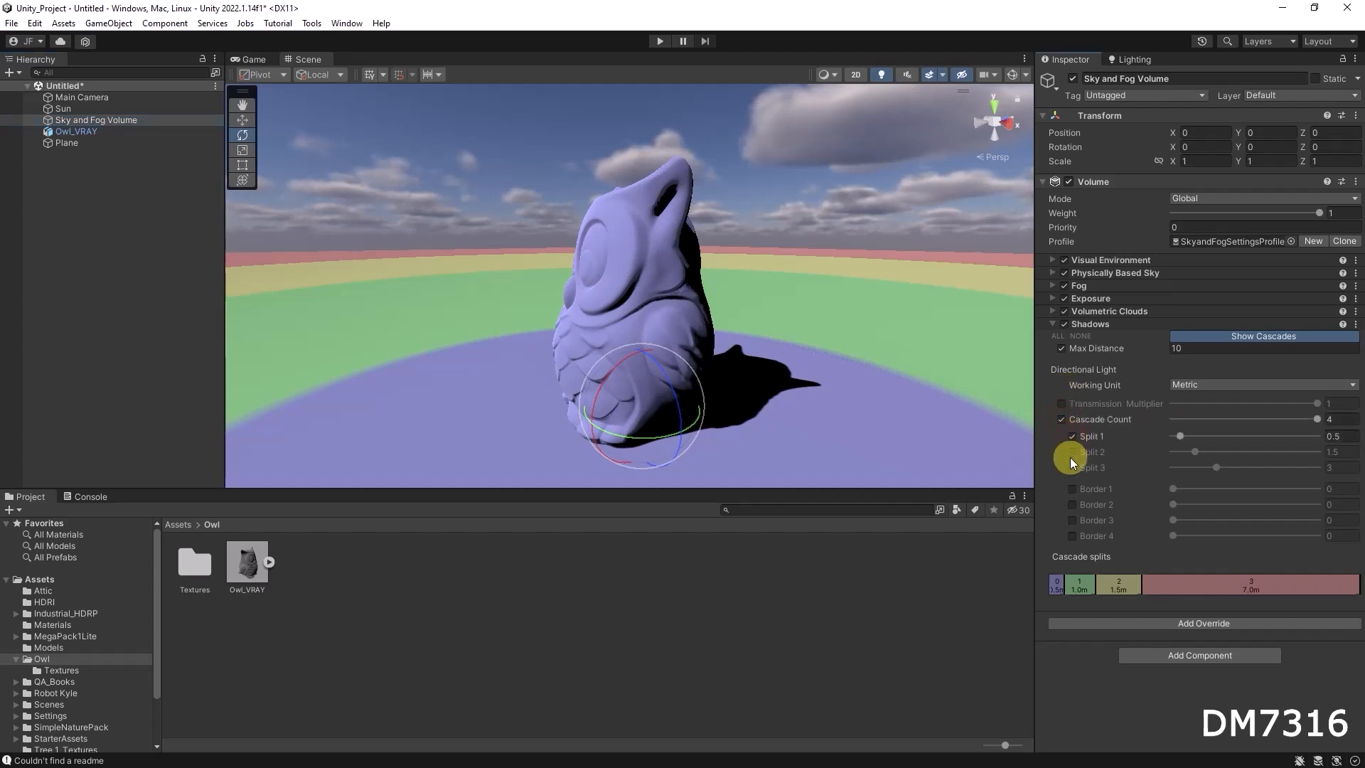
mouse_move(1193, 453)
mouse_down()
mouse_move(1224, 455)
mouse_move(1215, 437)
mouse_up()
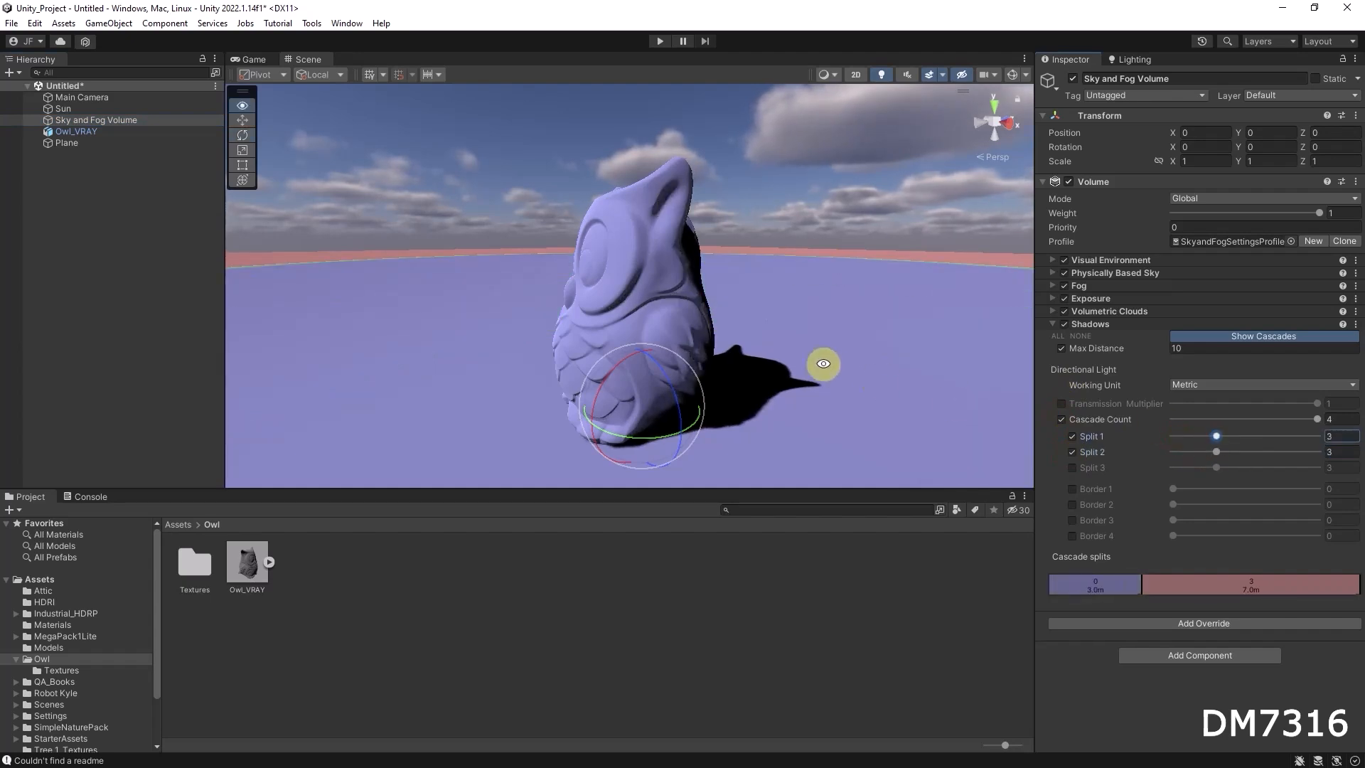
alt+drag(823, 364, 969, 369)
Turn off the shadow cascade visualization and set the shadow Max Distance to 5
click(1258, 337)
alt+drag(871, 318, 789, 305)
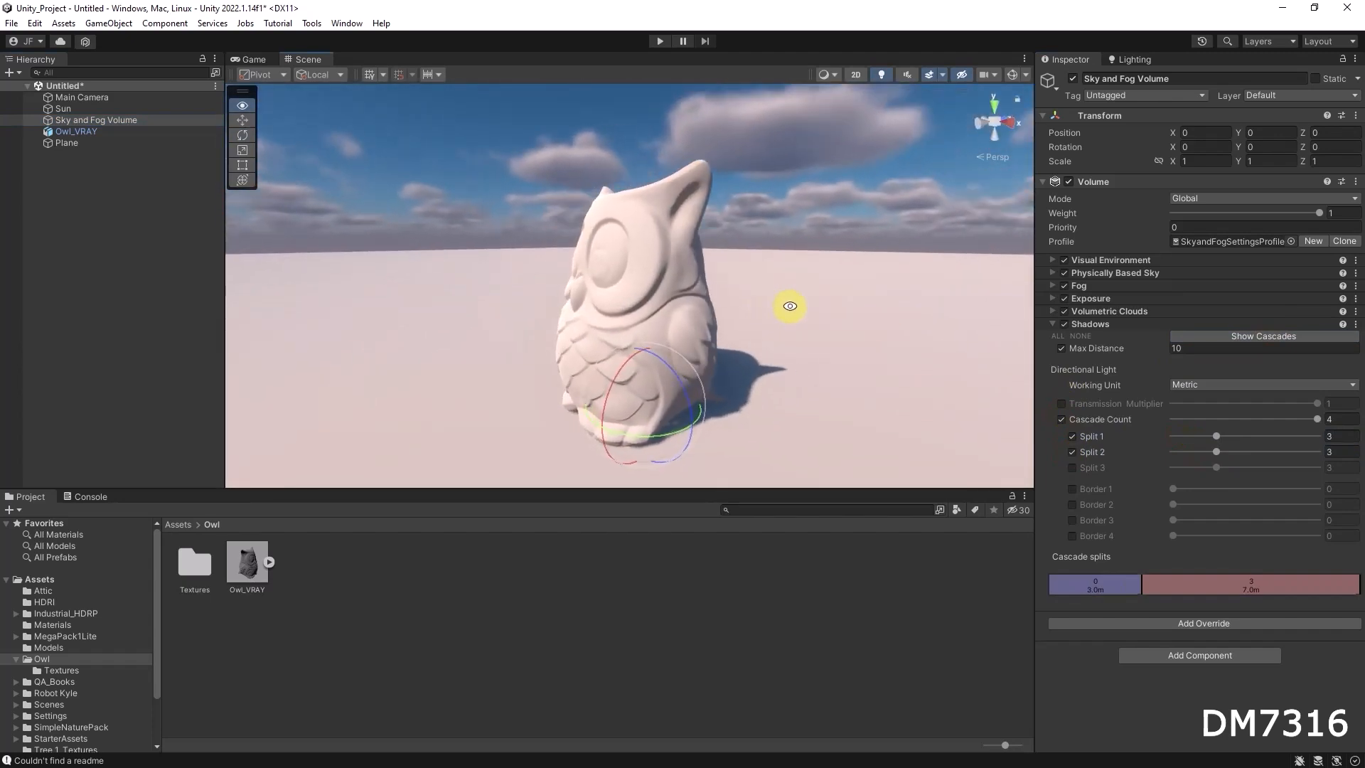
click(1191, 347)
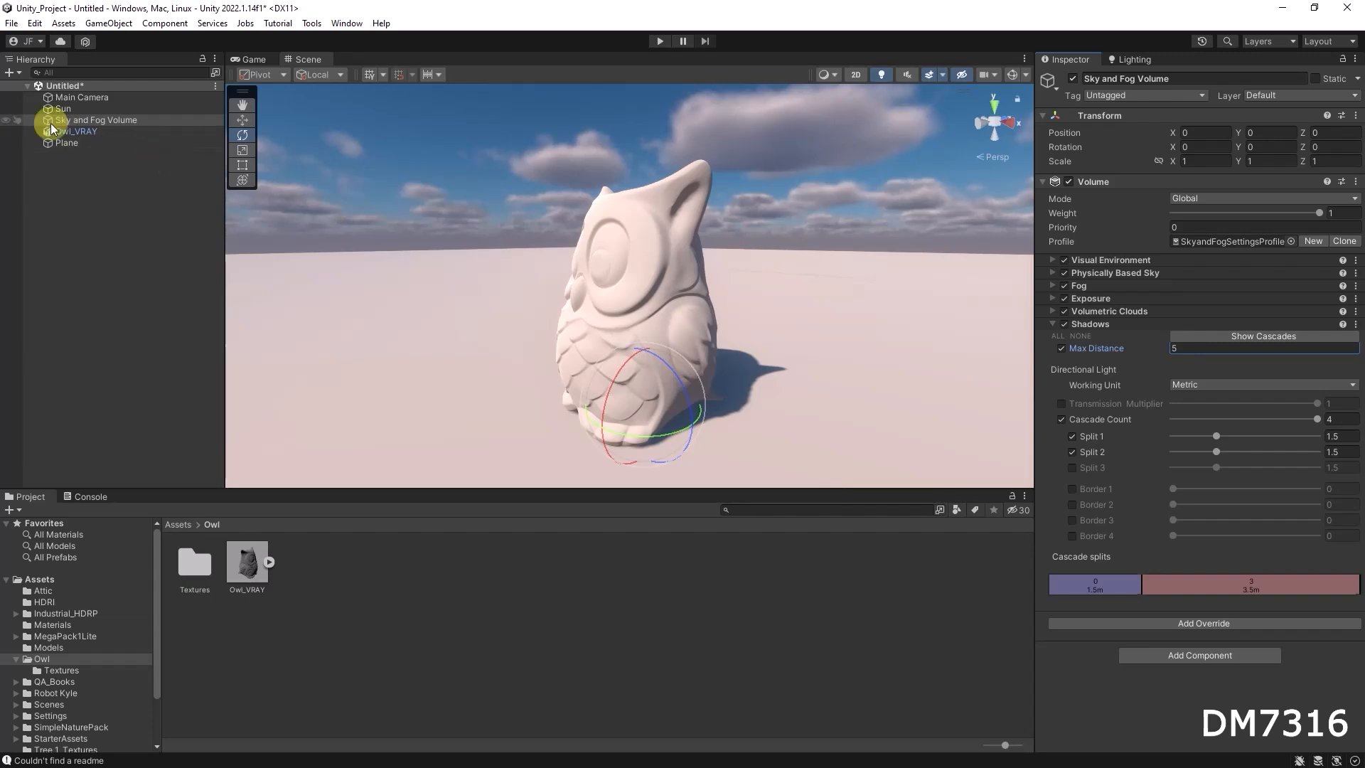
Rotate the Sun light to 54.31 on the Y axis so the owl's shadow falls to the side
click(79, 110)
alt+drag(734, 338, 949, 326)
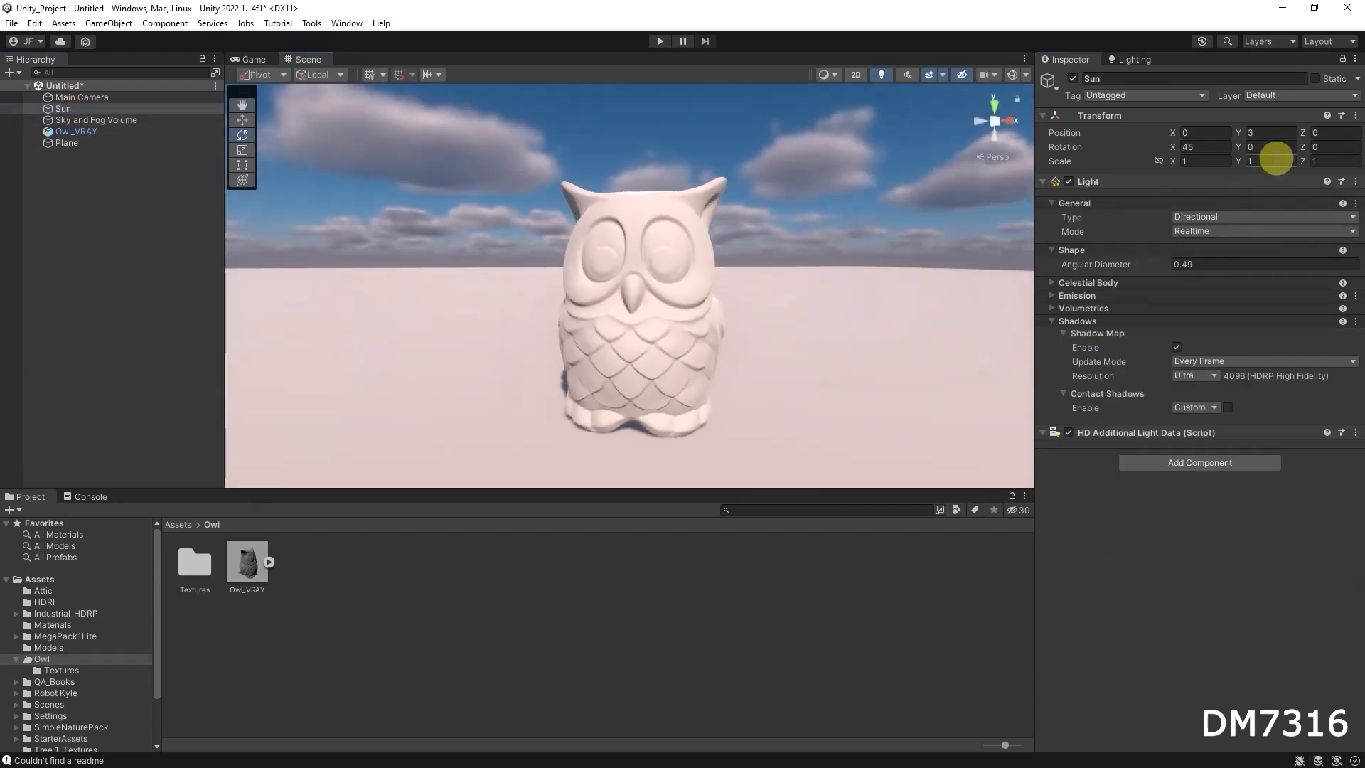
drag(1242, 145, 427, 201)
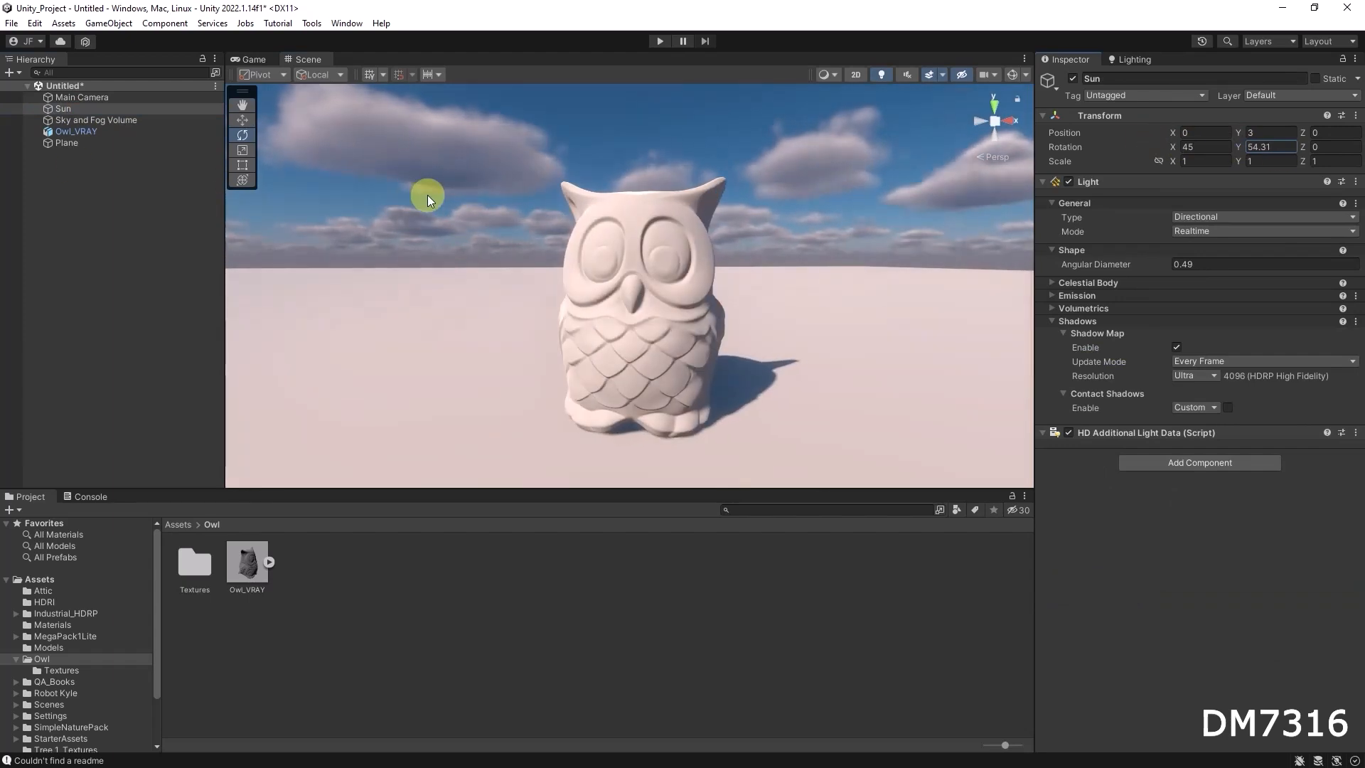
alt+drag(877, 344, 765, 317)
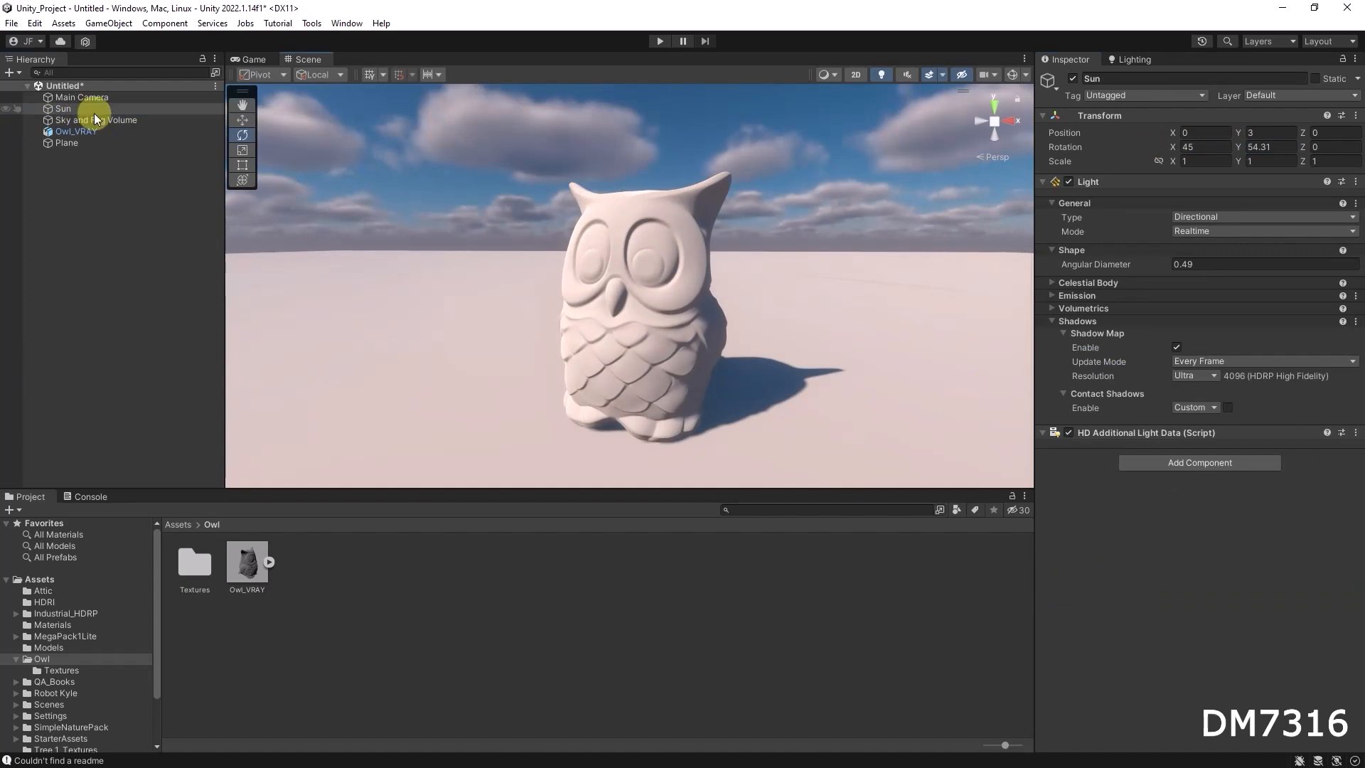
Set the Sun light's angular diameter to 0.5 after trying 0.43 and checking the shadow edge
click(117, 121)
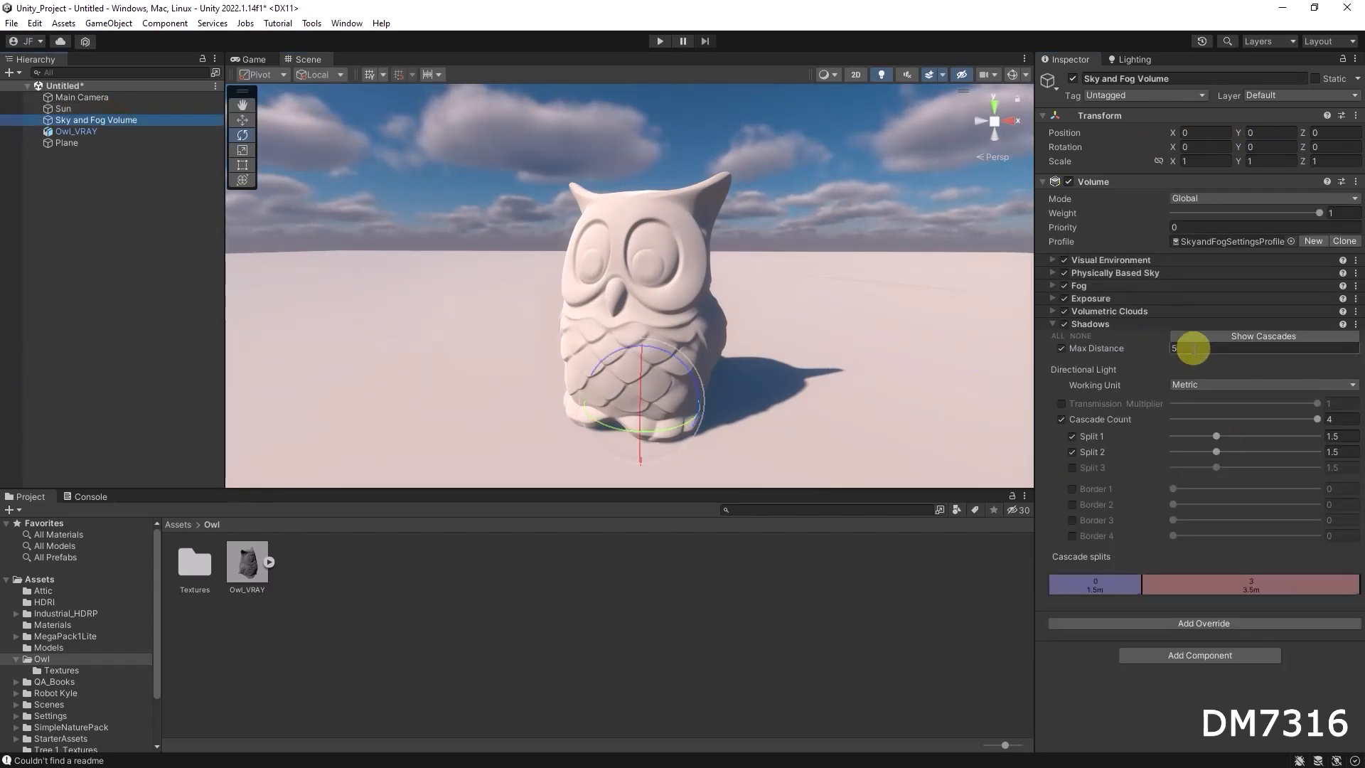
click(88, 109)
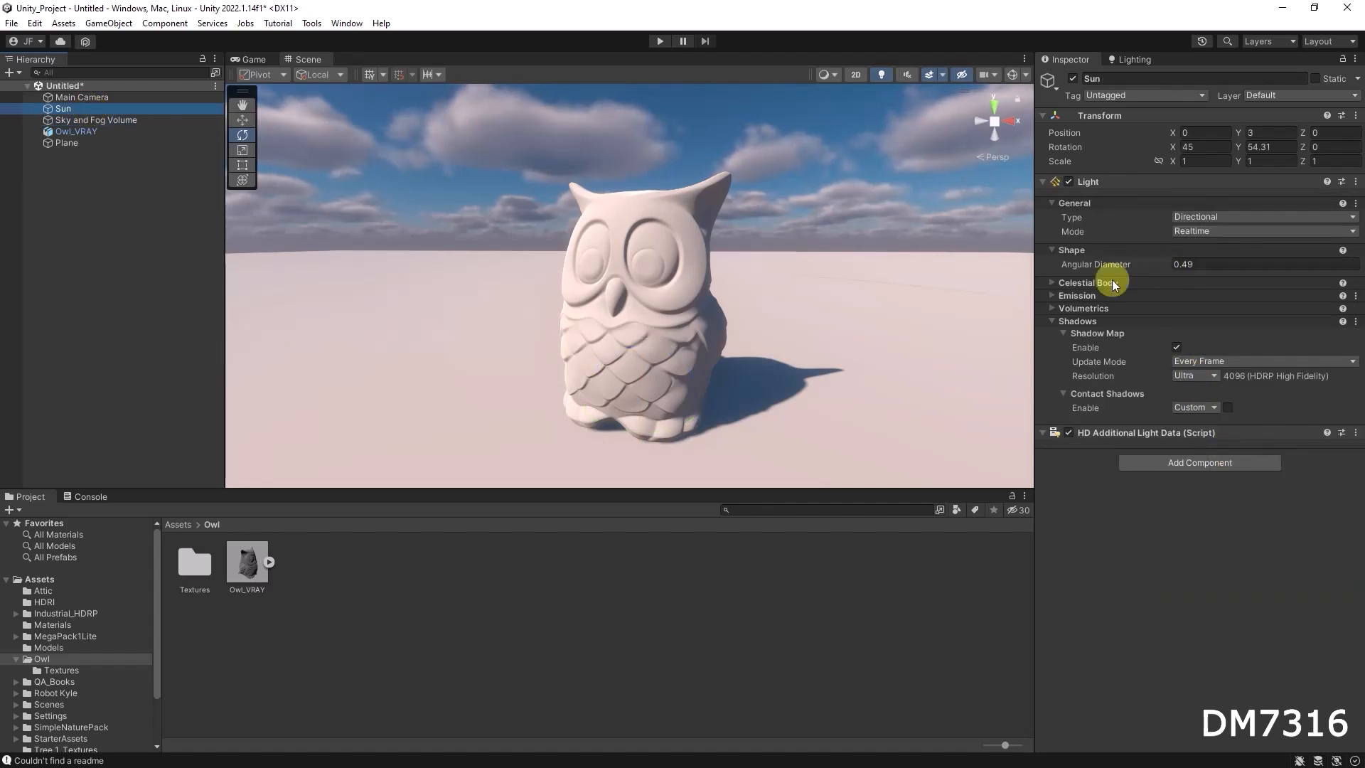
click(1167, 262)
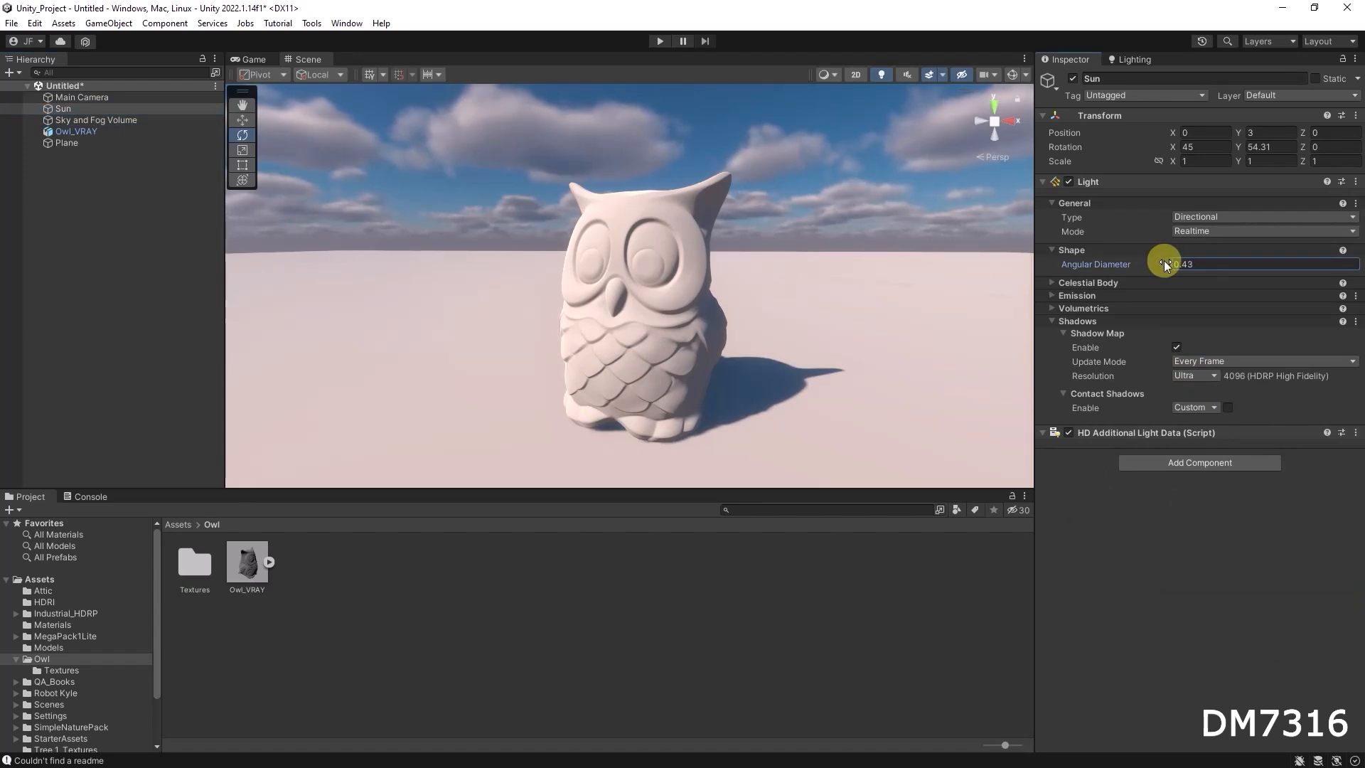
alt+drag(752, 348, 838, 320)
alt+right_drag(811, 339, 1017, 344)
alt+drag(883, 367, 789, 361)
click(1194, 264)
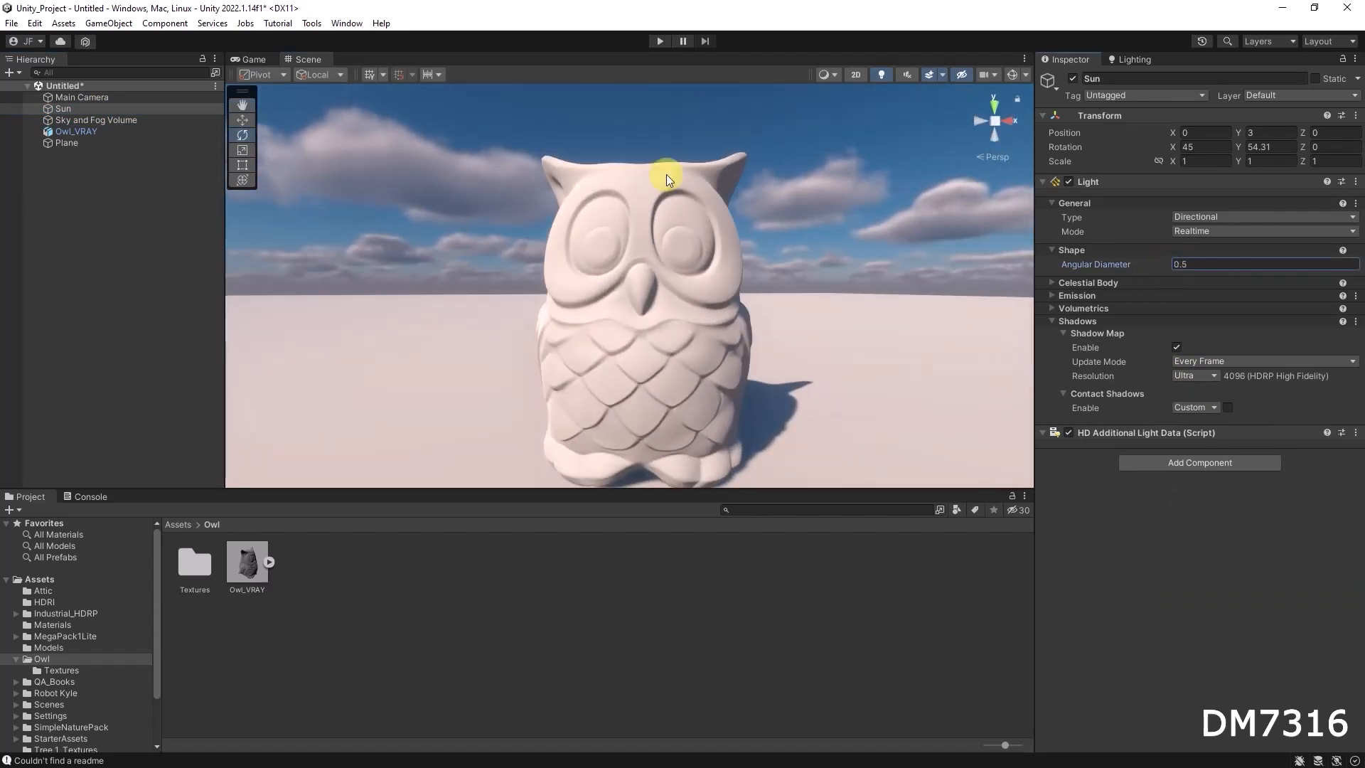
Enlarge the Scene view vertically and show the import settings of the Owl_VRAY model asset
click(591, 288)
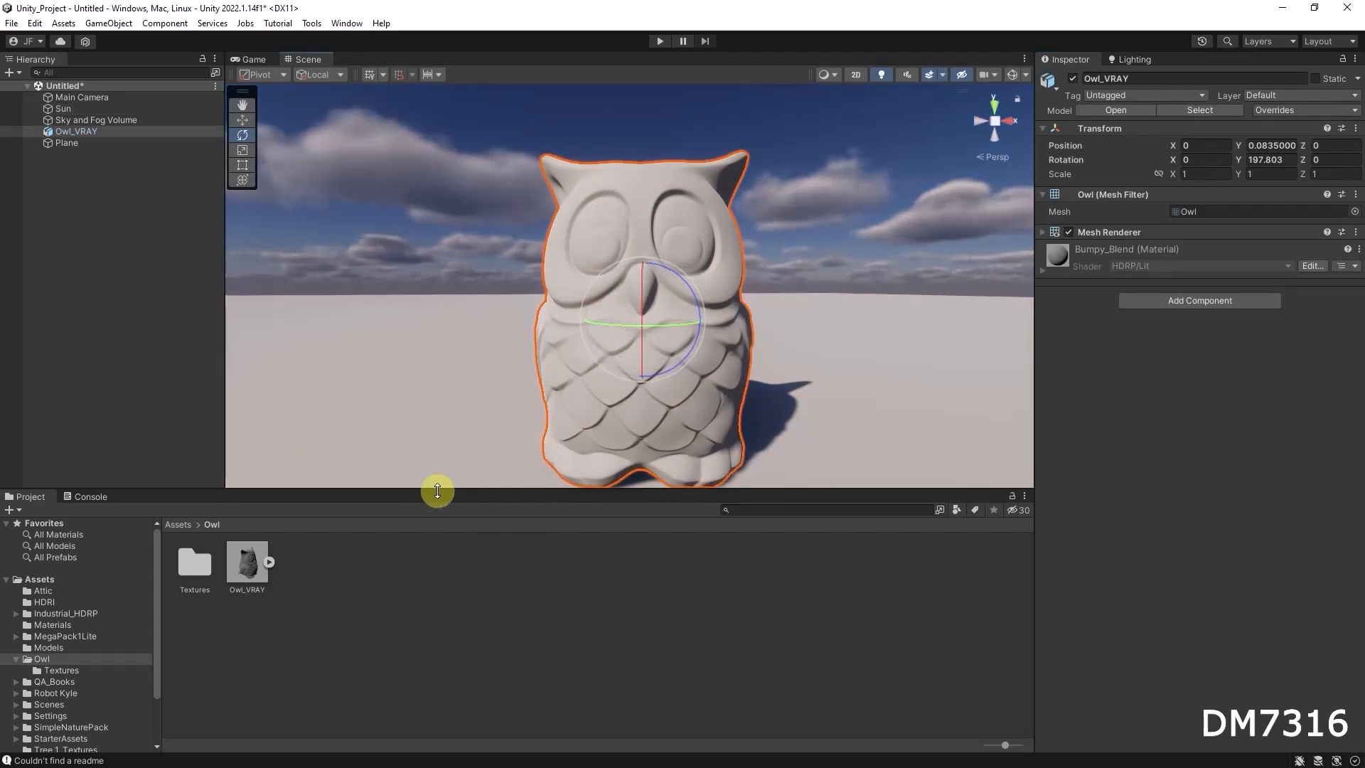
drag(437, 490, 408, 555)
click(239, 616)
mouse_move(725, 417)
alt+mouse_down()
mouse_move(685, 417)
mouse_move(704, 427)
alt+mouse_up()
mouse_move(703, 426)
alt+right_down()
mouse_move(566, 427)
mouse_move(694, 424)
alt+right_up()
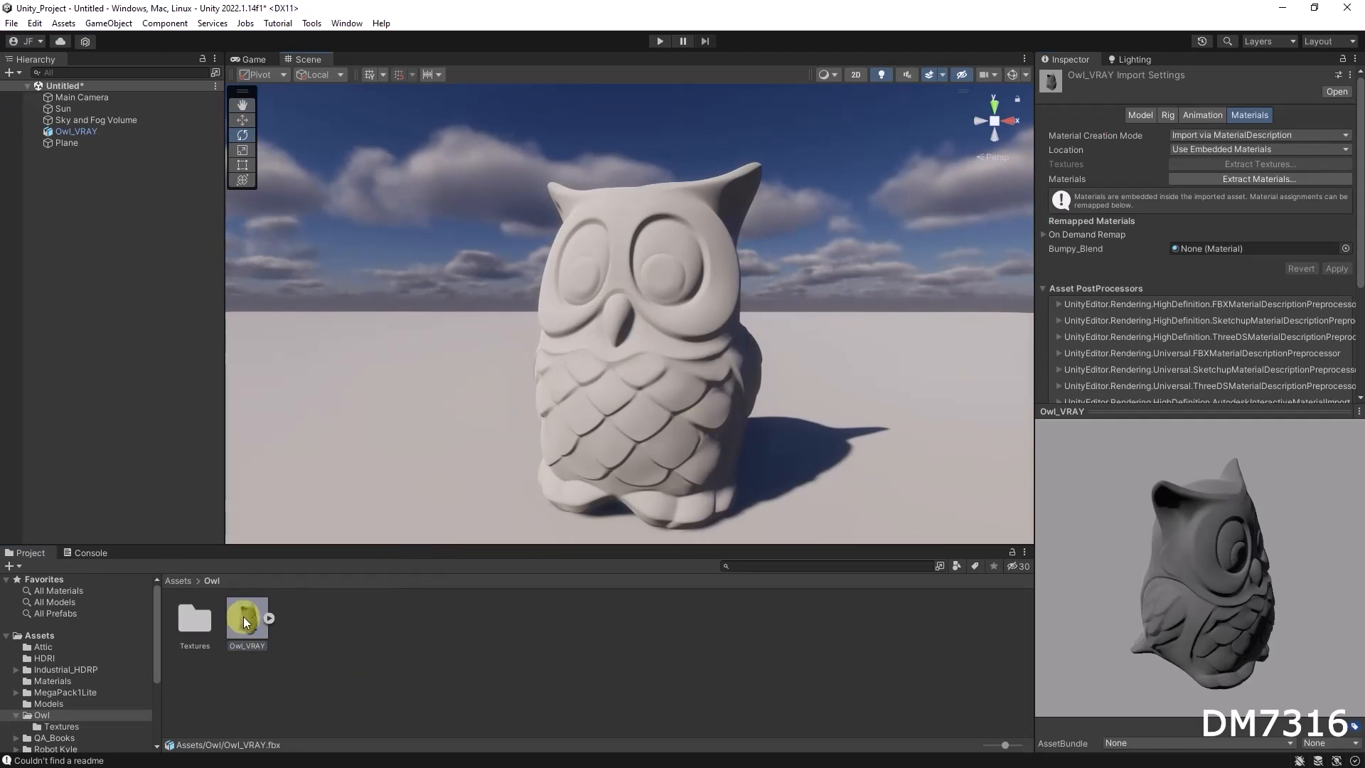
Expand the Owl_VRAY asset and inspect its embedded Bumpy_Blend material alongside the owl in the scene
click(268, 616)
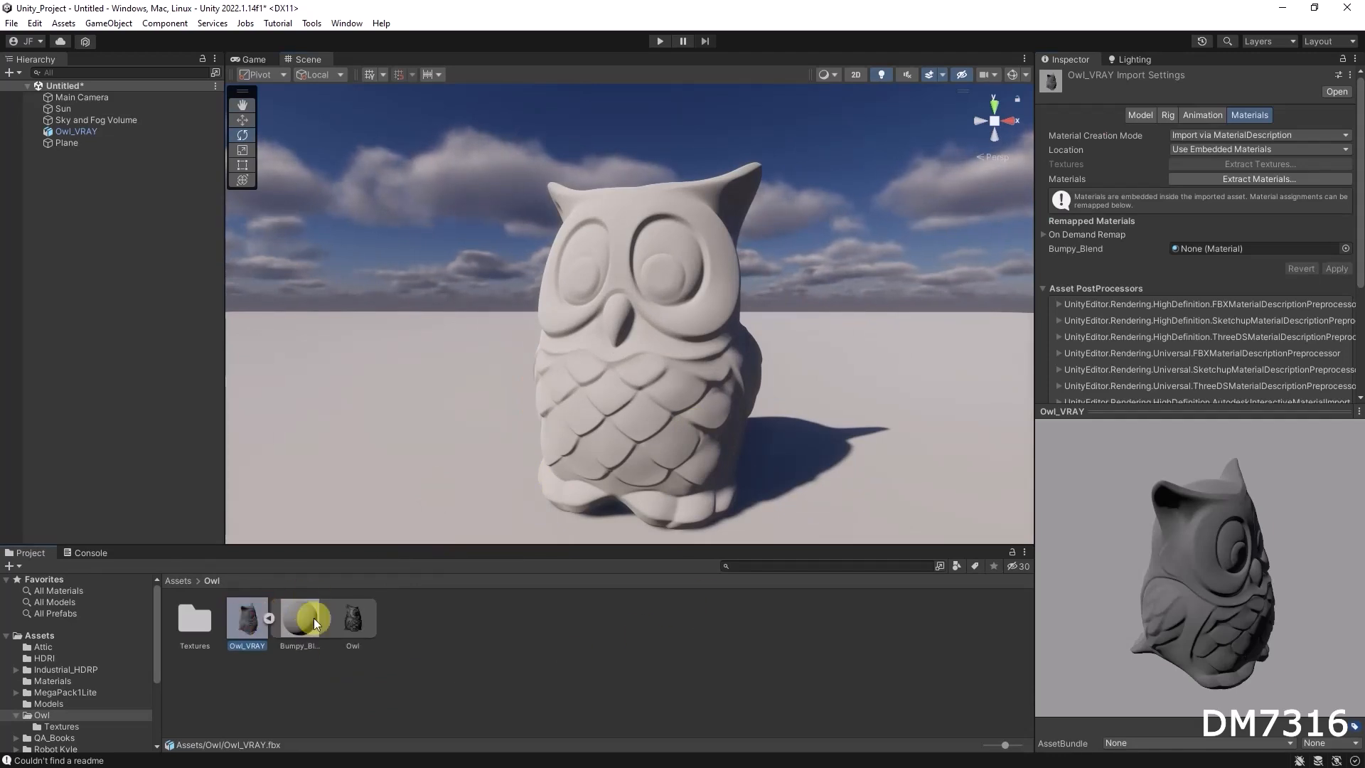
click(294, 615)
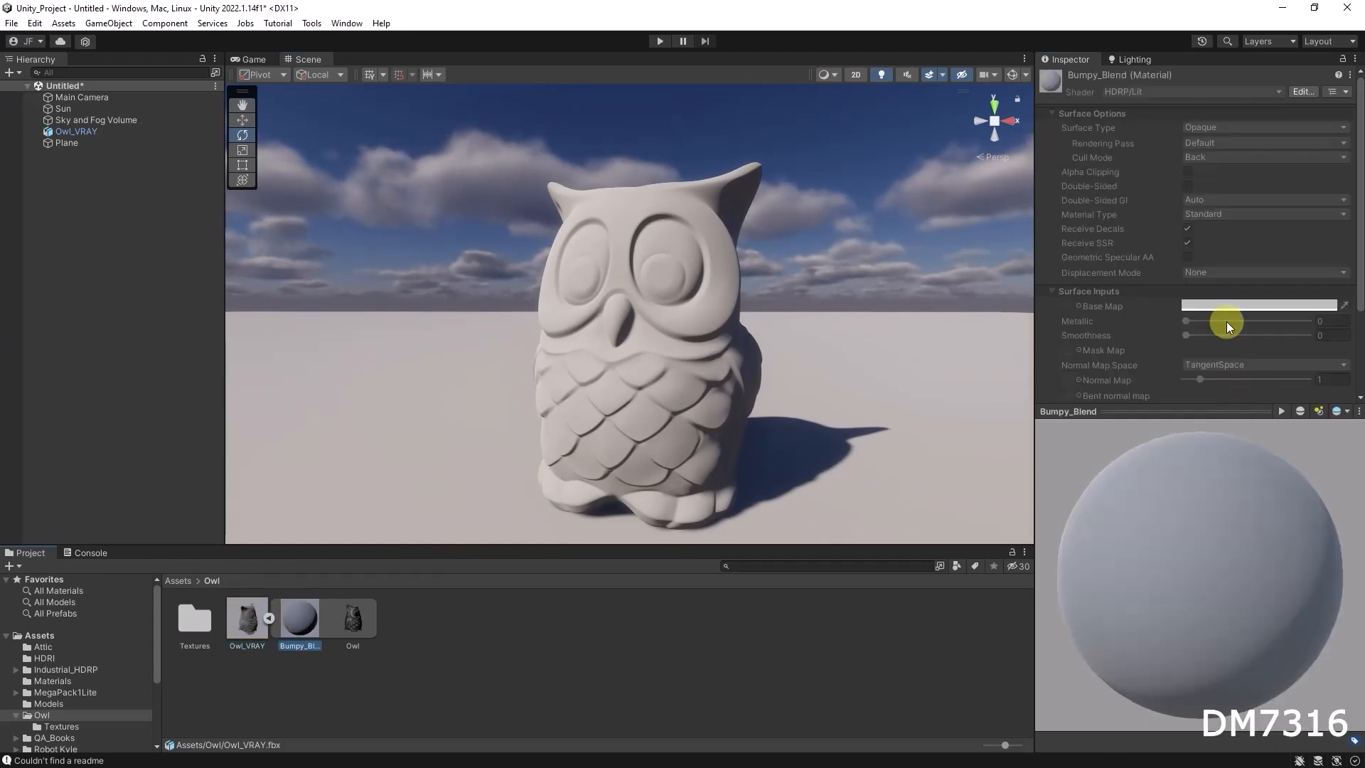
alt+drag(721, 371, 936, 378)
mouse_move(936, 379)
alt+right_down()
mouse_move(760, 379)
mouse_move(960, 377)
alt+right_up()
alt+drag(889, 378, 625, 373)
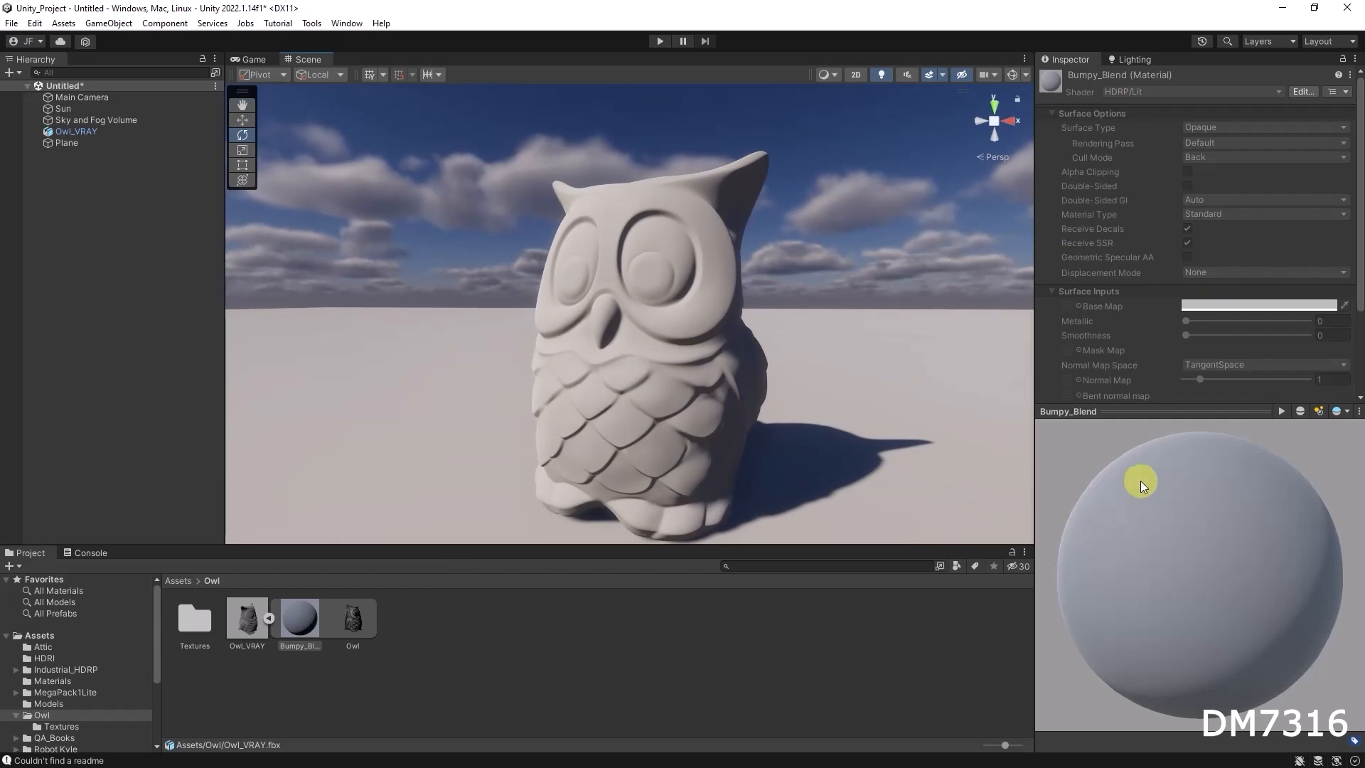
Collapse the Owl_VRAY asset, reopen its material import settings and minimize the model preview
click(270, 618)
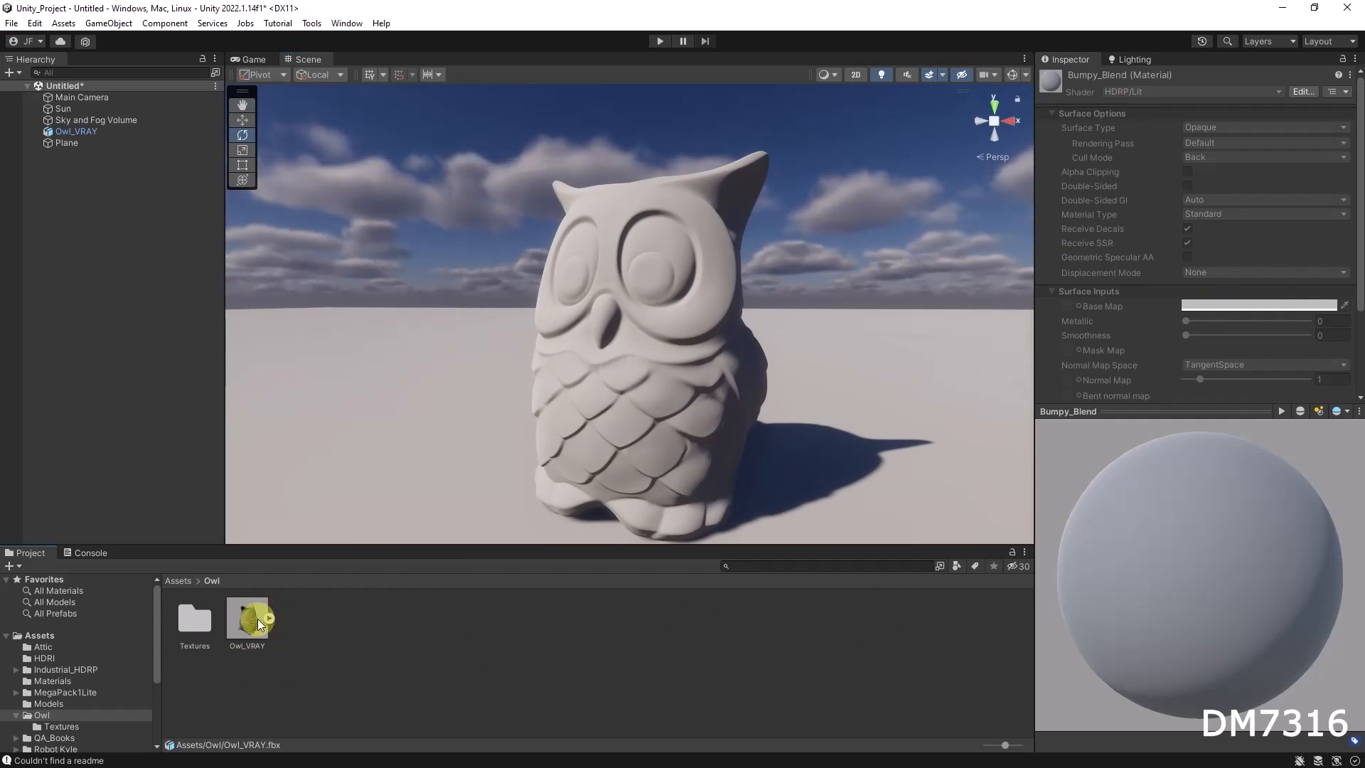
click(251, 612)
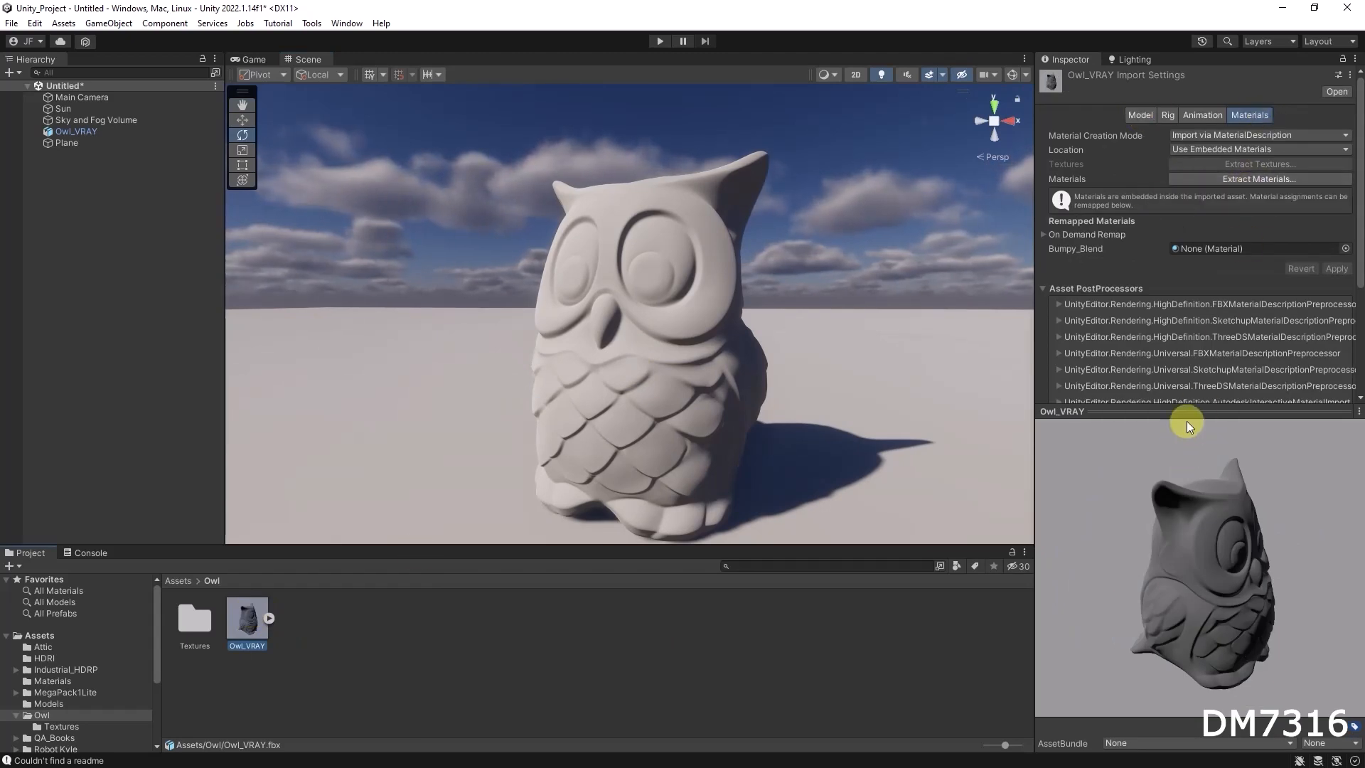
drag(1188, 414, 1258, 700)
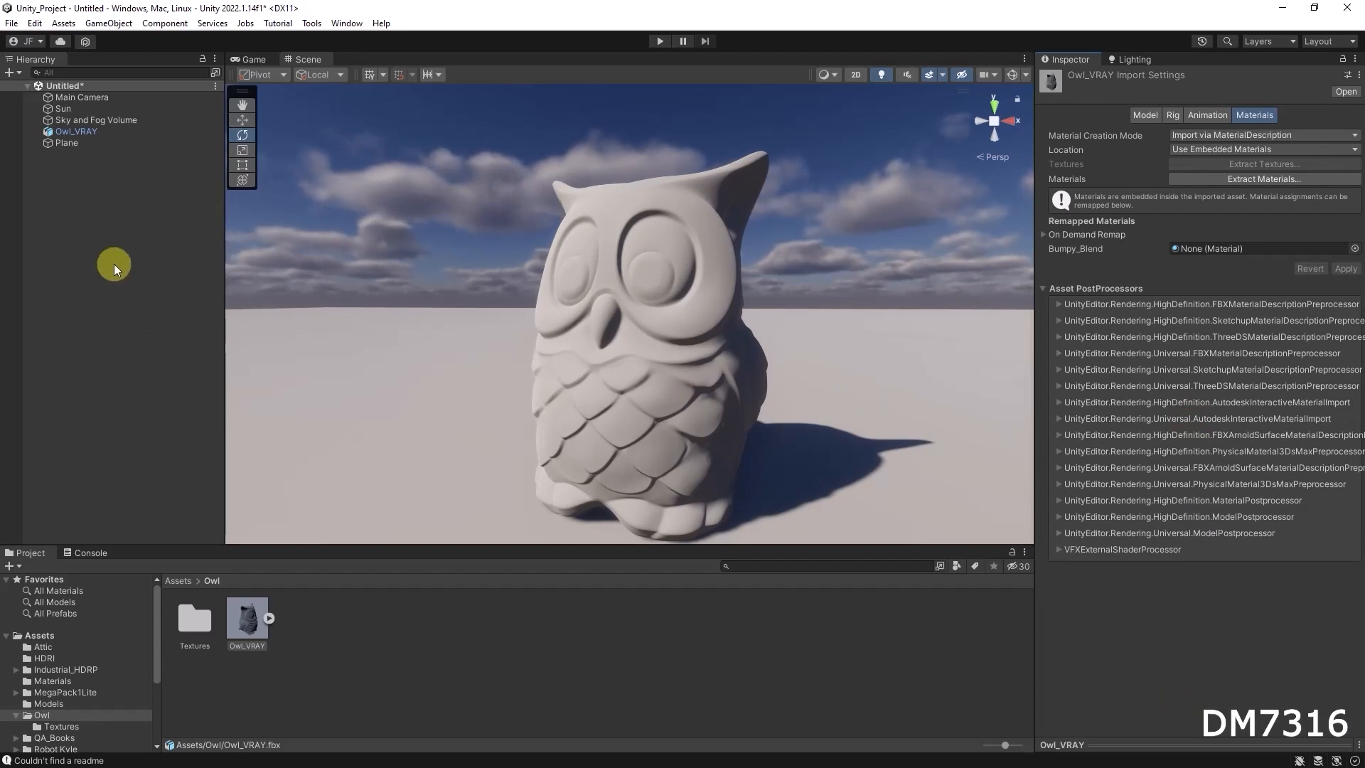
Create a folder named Materials inside the Owl folder after viewing the project's main Materials folder
click(423, 614)
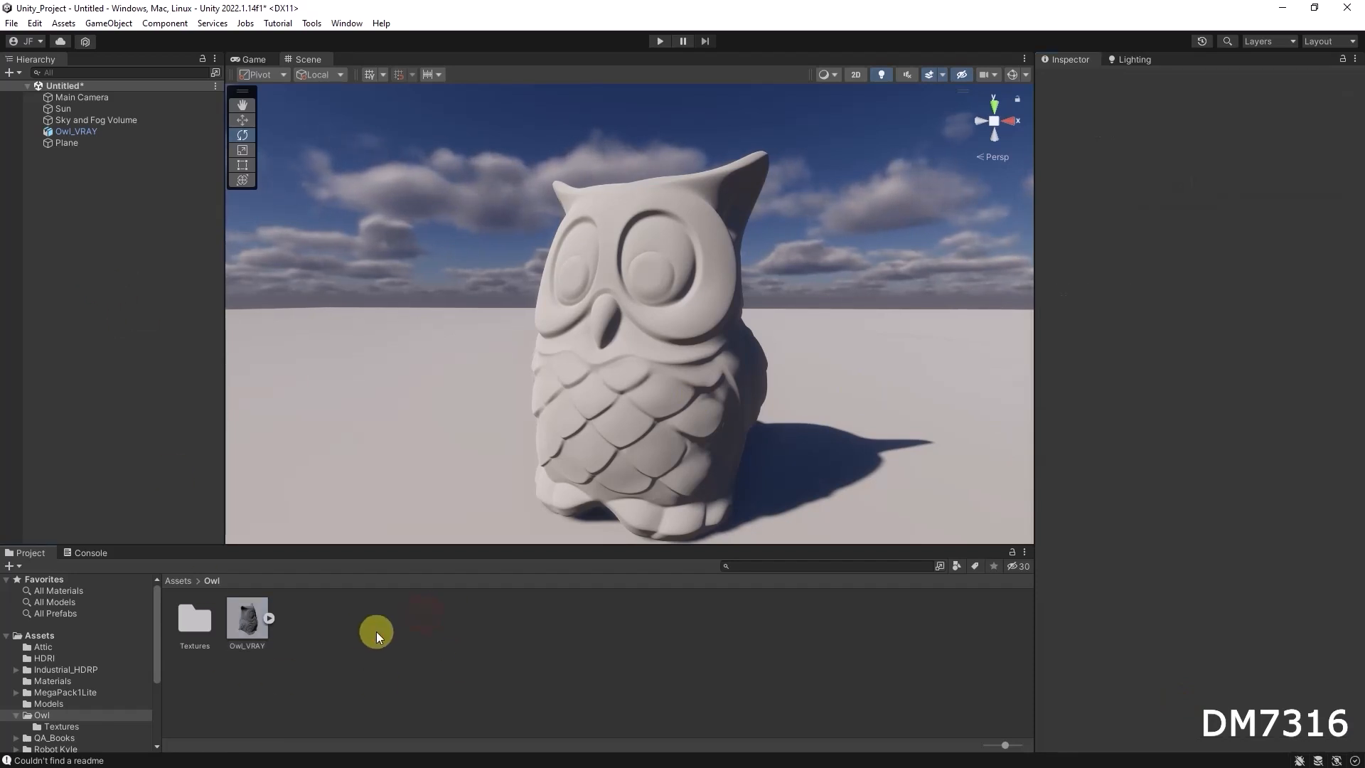
click(49, 680)
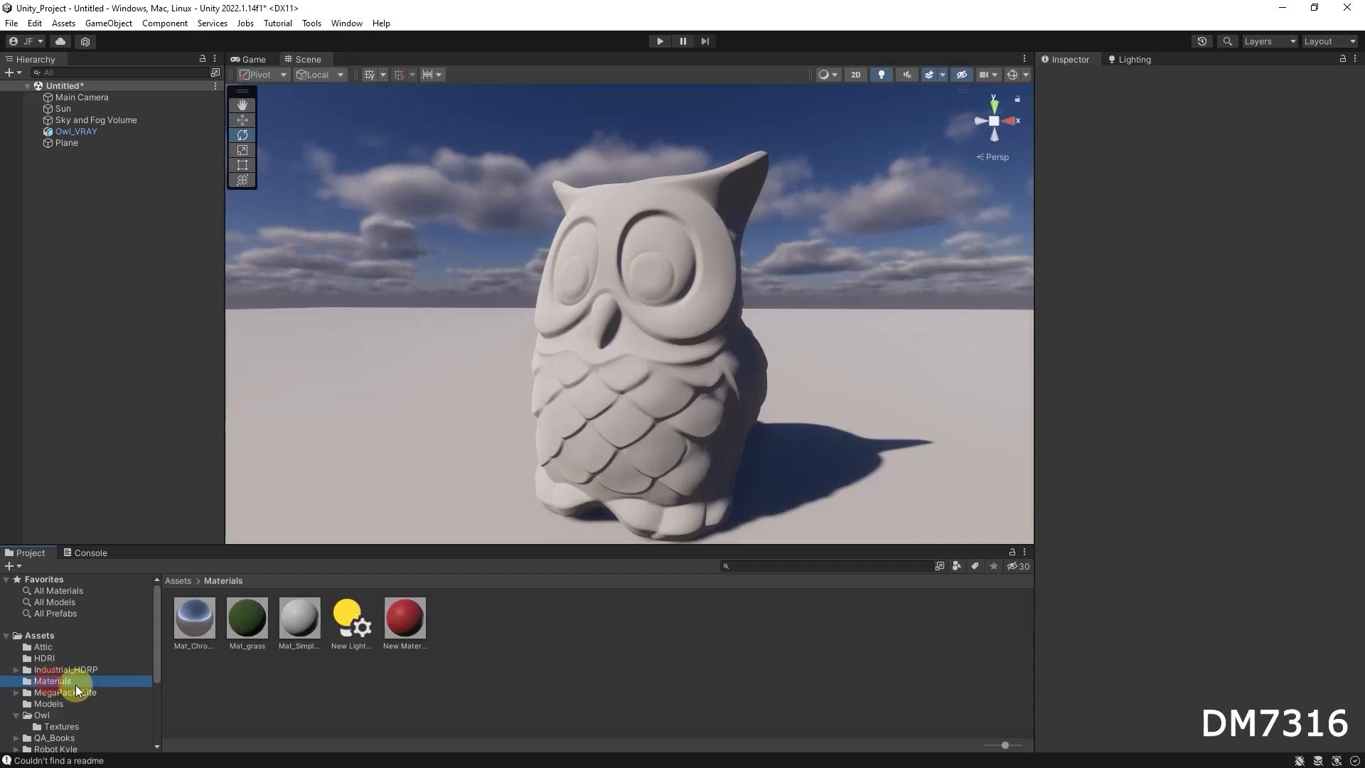
click(44, 715)
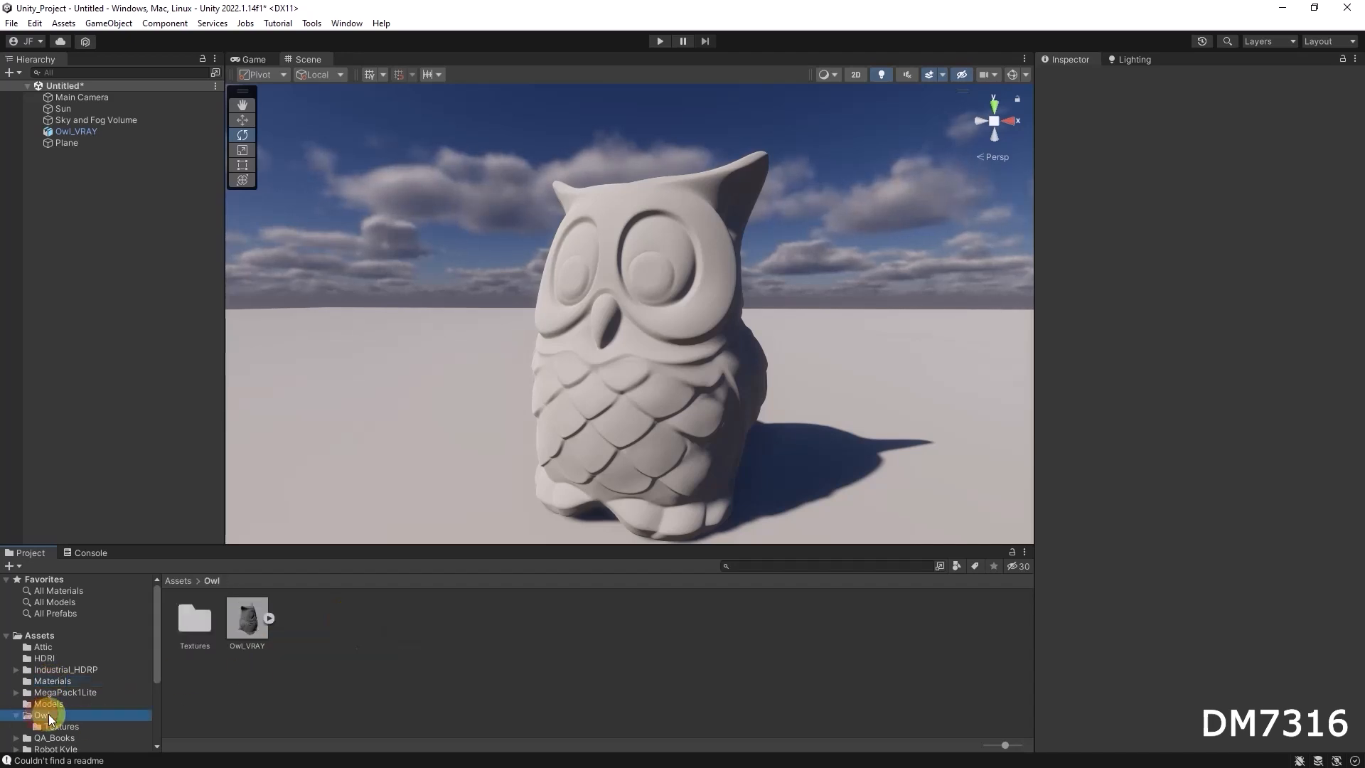
right_click(386, 632)
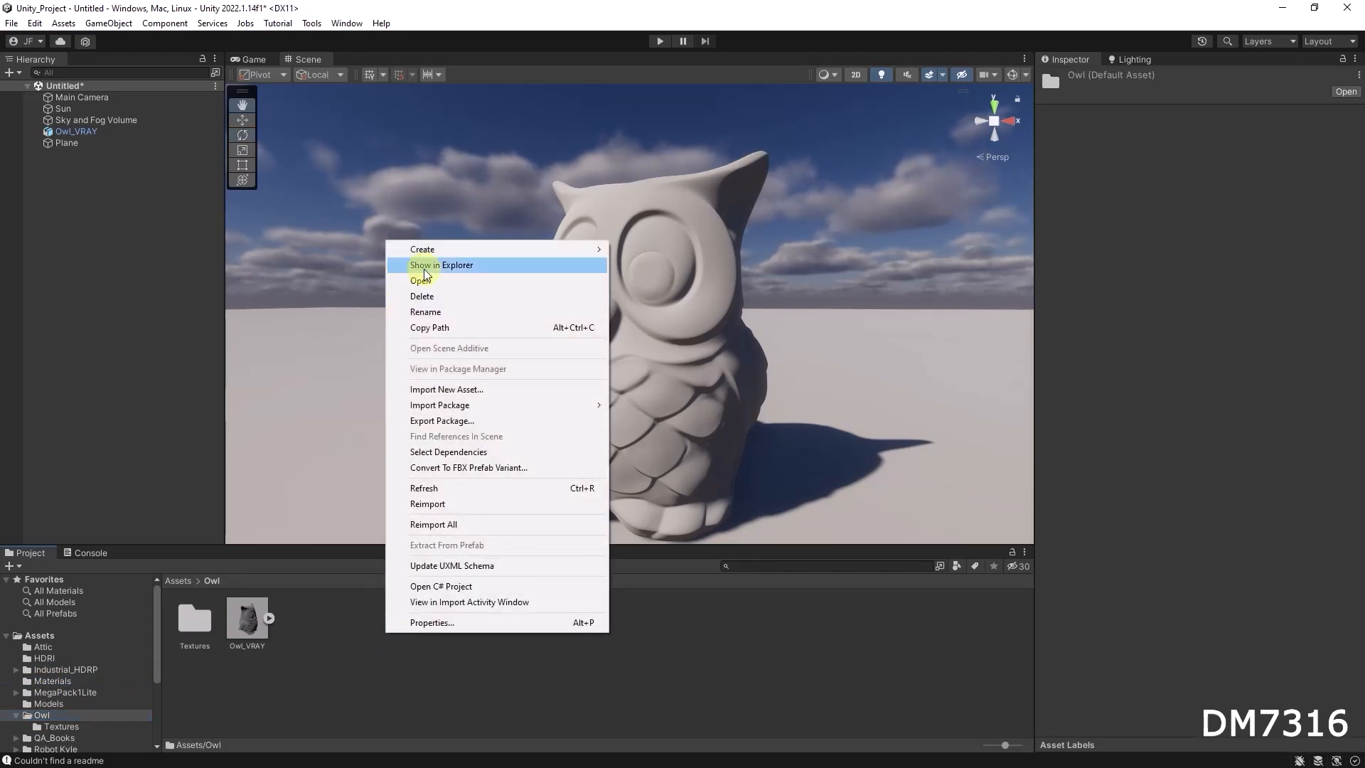
mouse_move(449, 250)
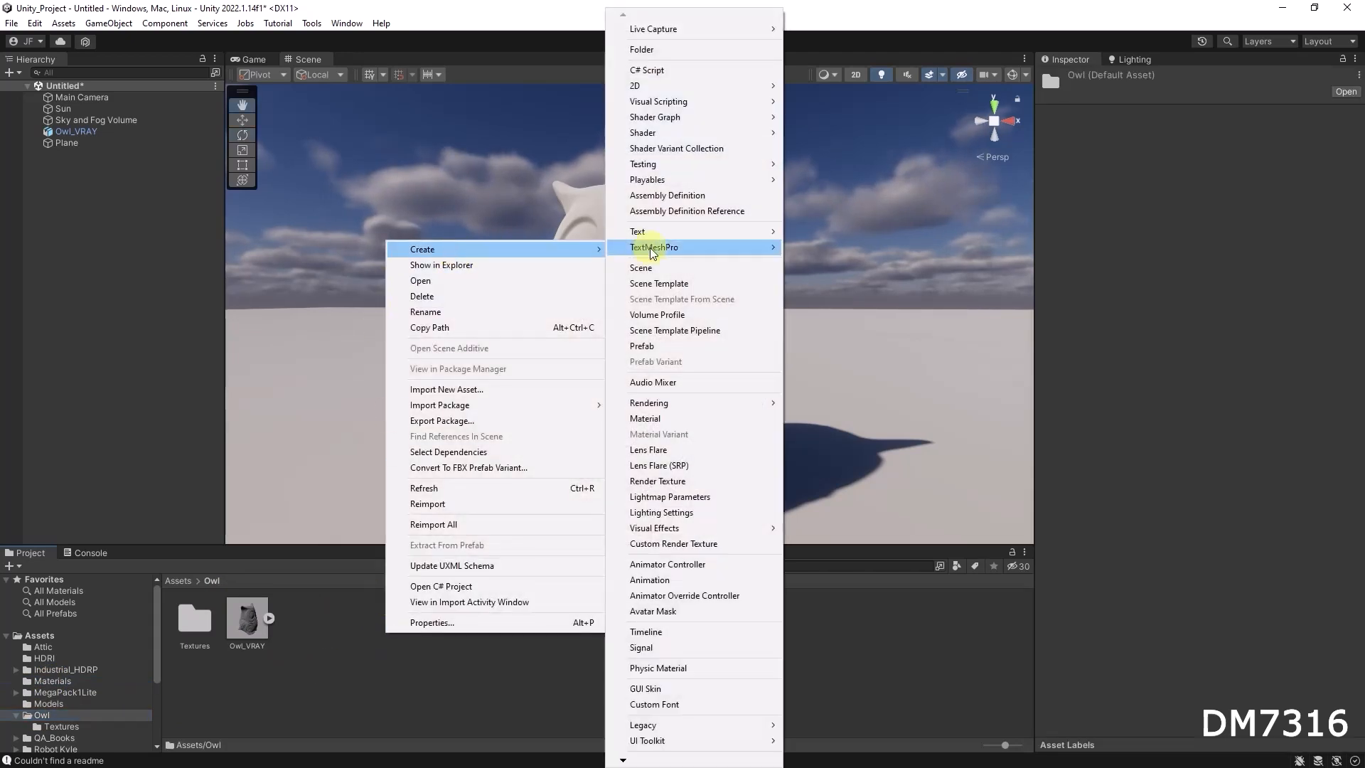
click(661, 48)
text(M)
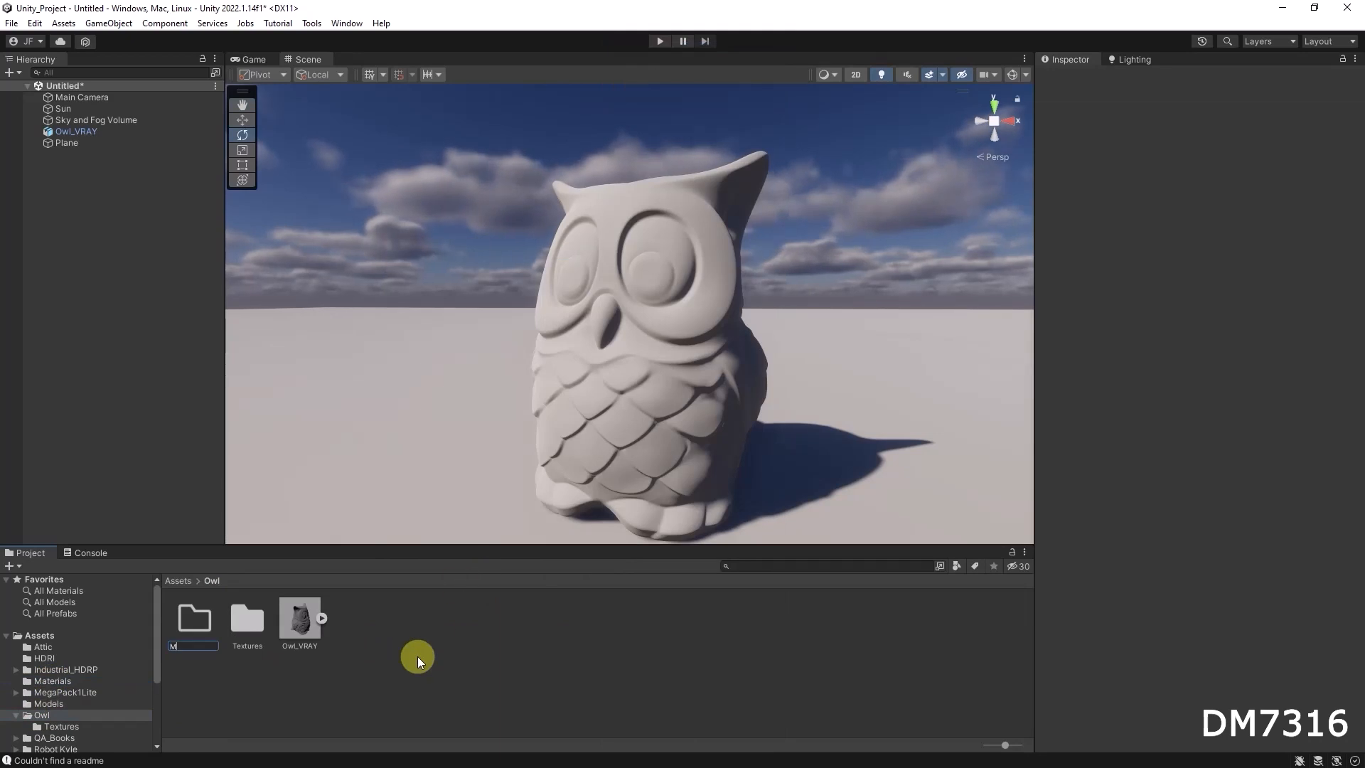
text(aterials)
key(Return)
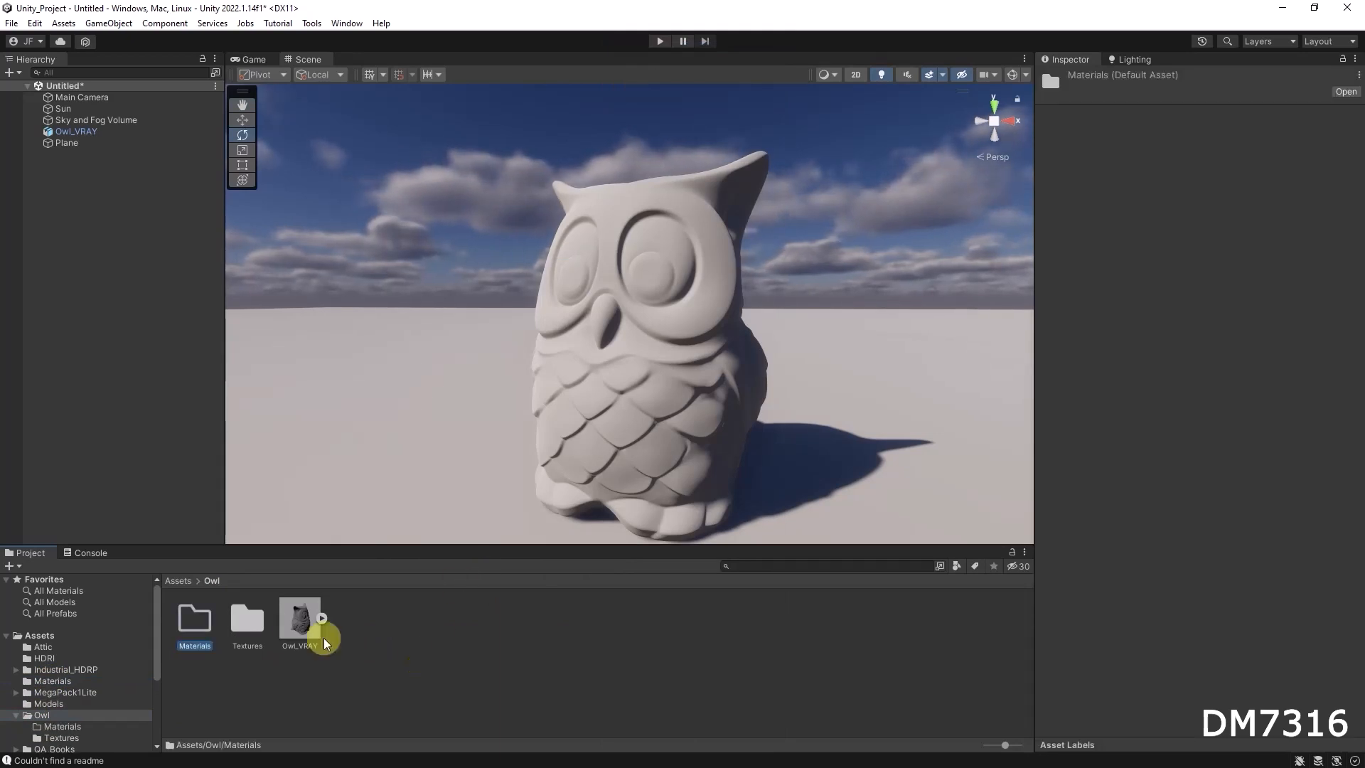
Move the Textures folder into Owl's Materials folder and create a material named Mat_Owl there
drag(228, 621, 196, 625)
double_click(194, 620)
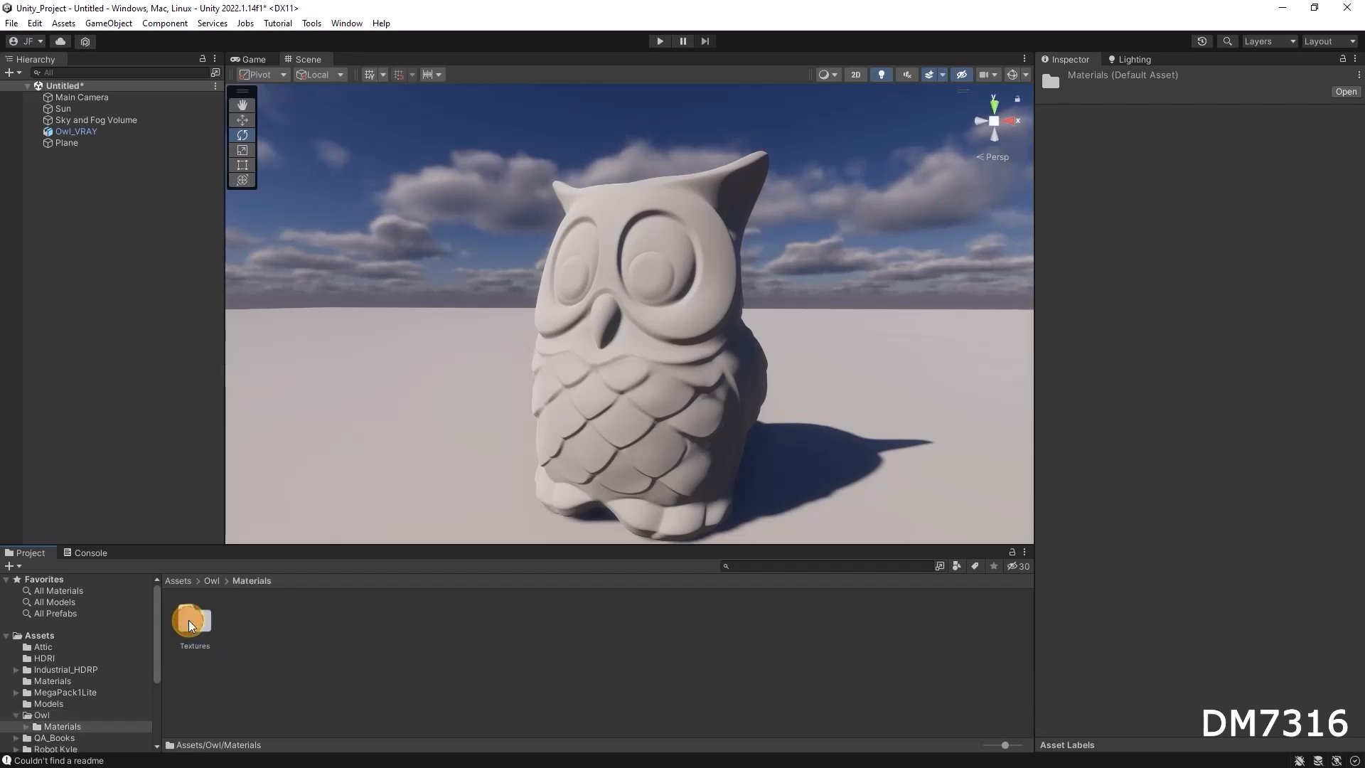
right_click(410, 612)
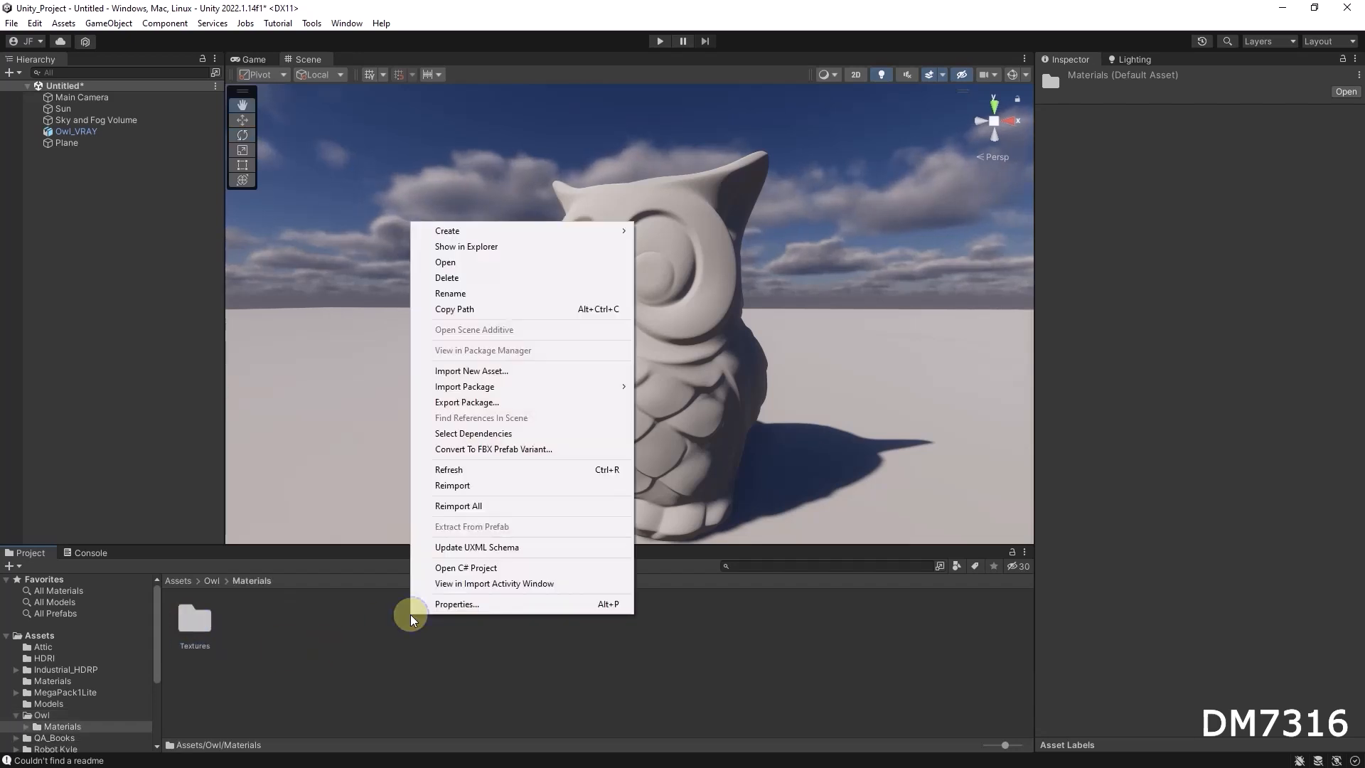
click(467, 233)
click(710, 418)
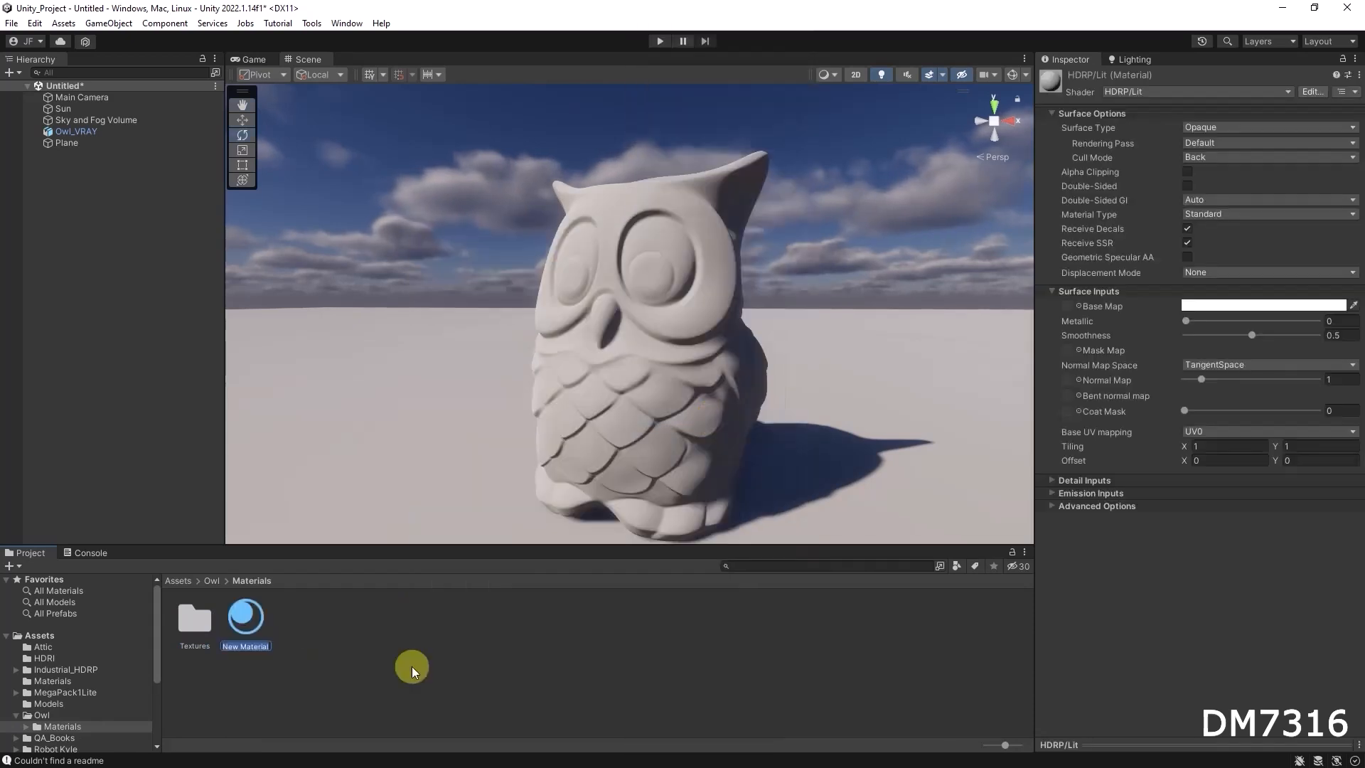
text(Mat_Owl)
key(Return)
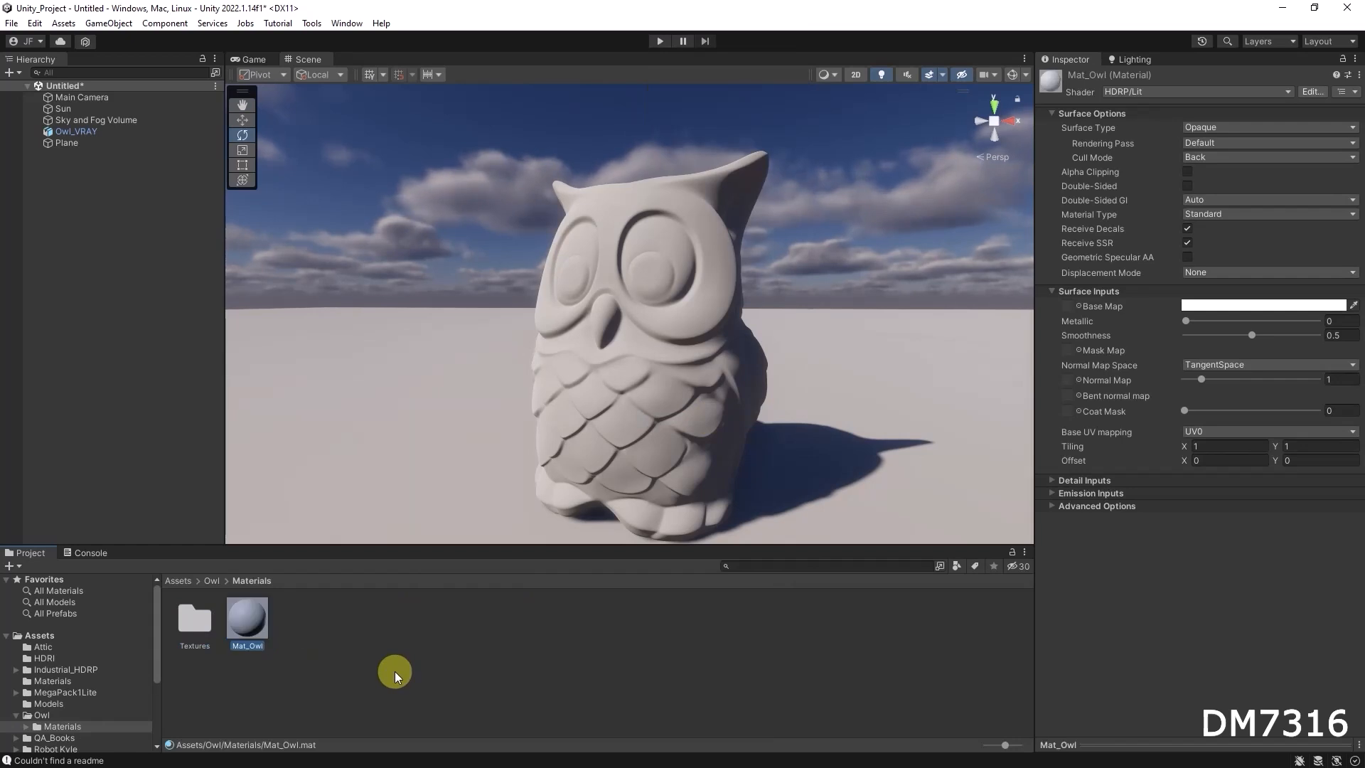
Assign the Mat_Owl material to the owl model in the scene and inspect it from several angles
drag(258, 615, 633, 407)
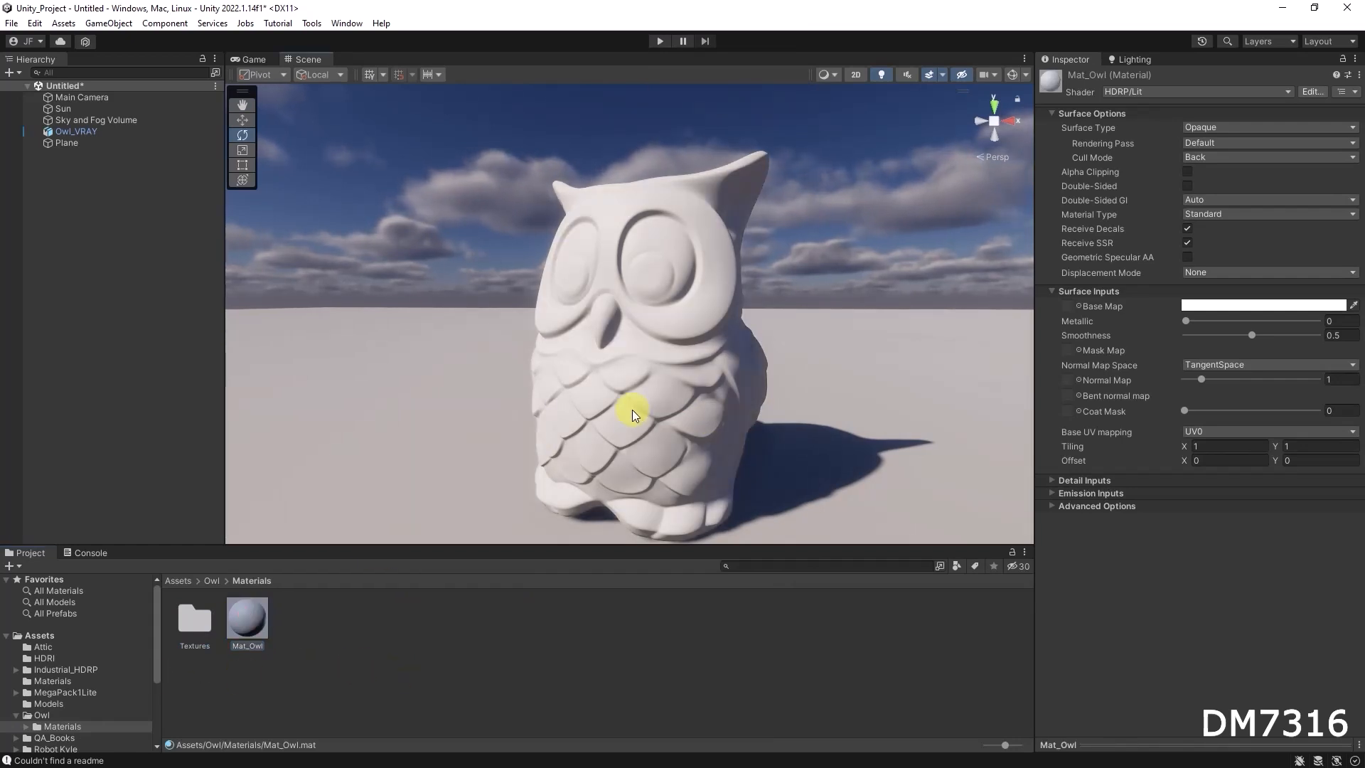
alt+right_drag(768, 382, 692, 388)
alt+drag(617, 432, 697, 396)
alt+right_drag(697, 396, 1024, 366)
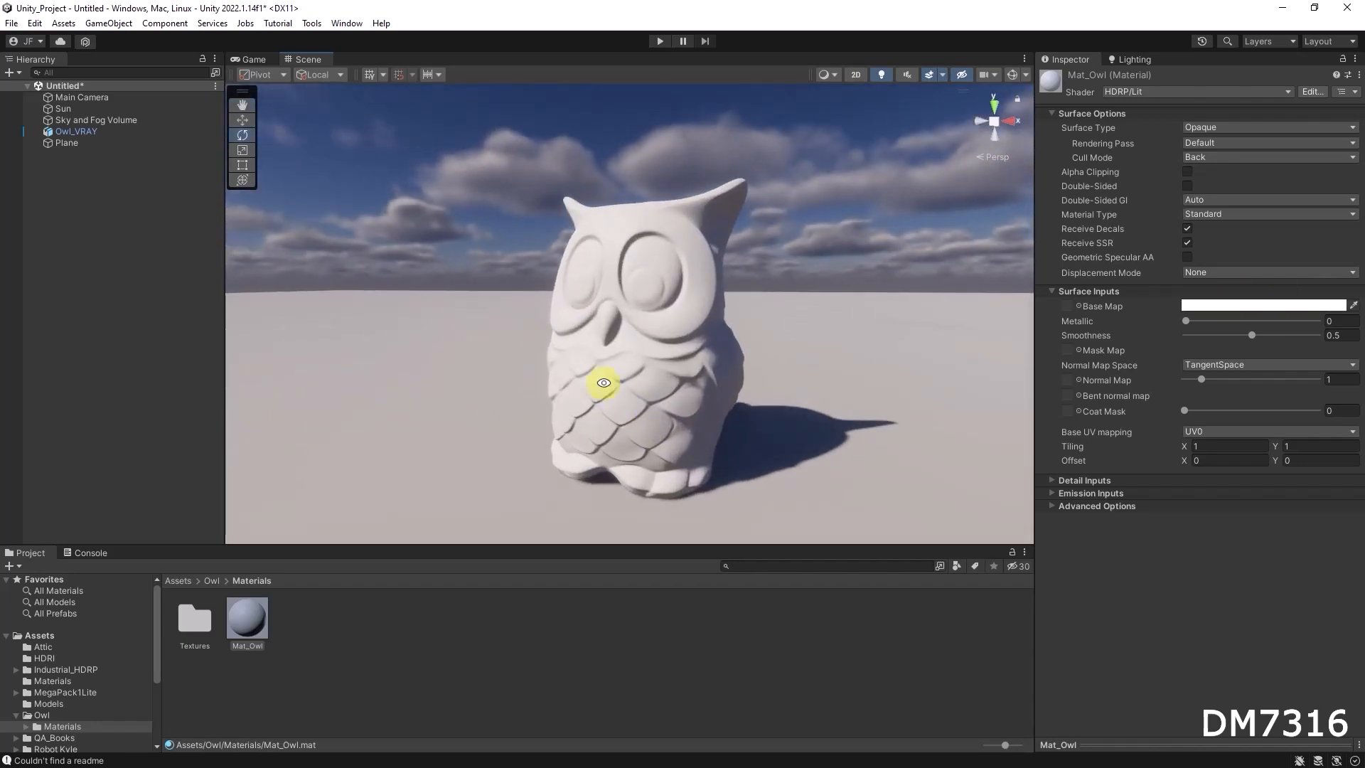
mouse_move(694, 390)
alt+mouse_down()
mouse_move(628, 408)
mouse_move(676, 387)
alt+mouse_up()
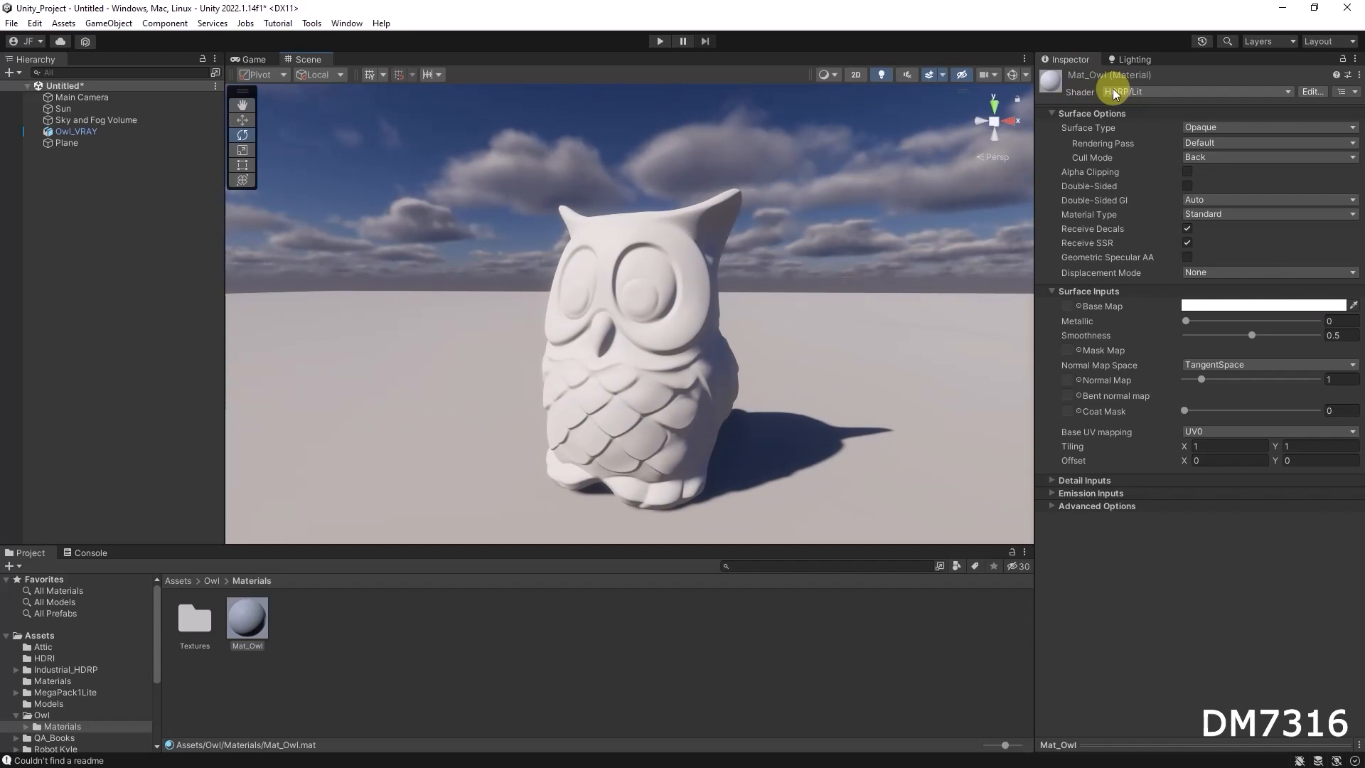
Look through the HDRP shaders available for Mat_Owl and keep the Lit shader
click(1155, 91)
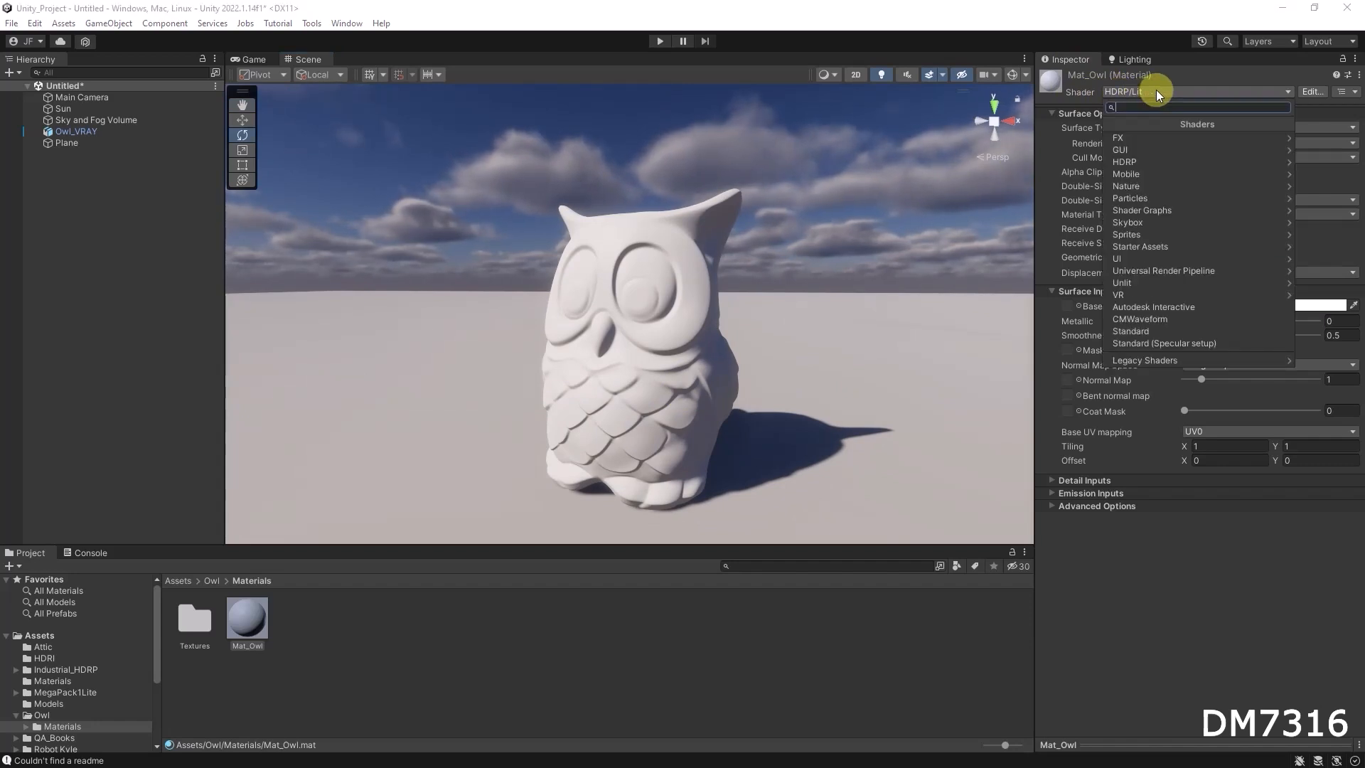
click(1137, 162)
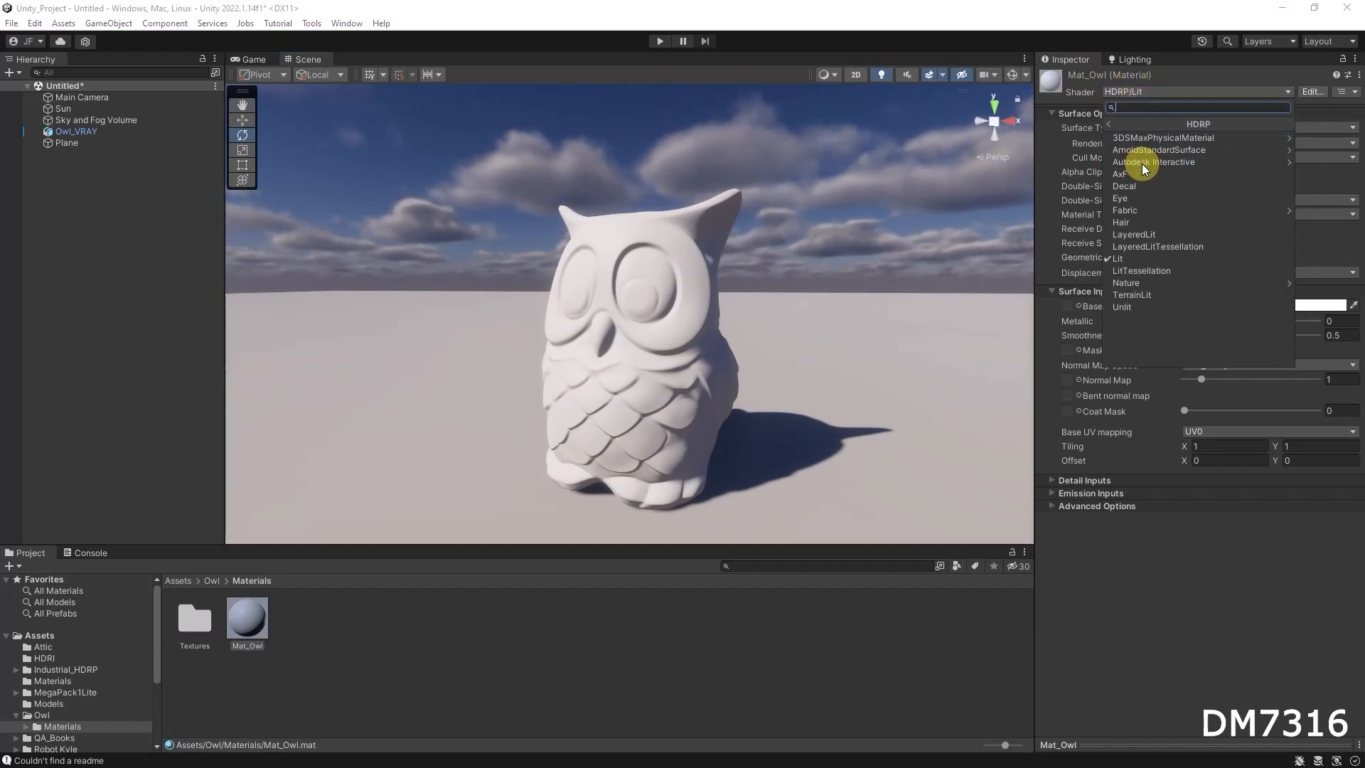
click(1144, 258)
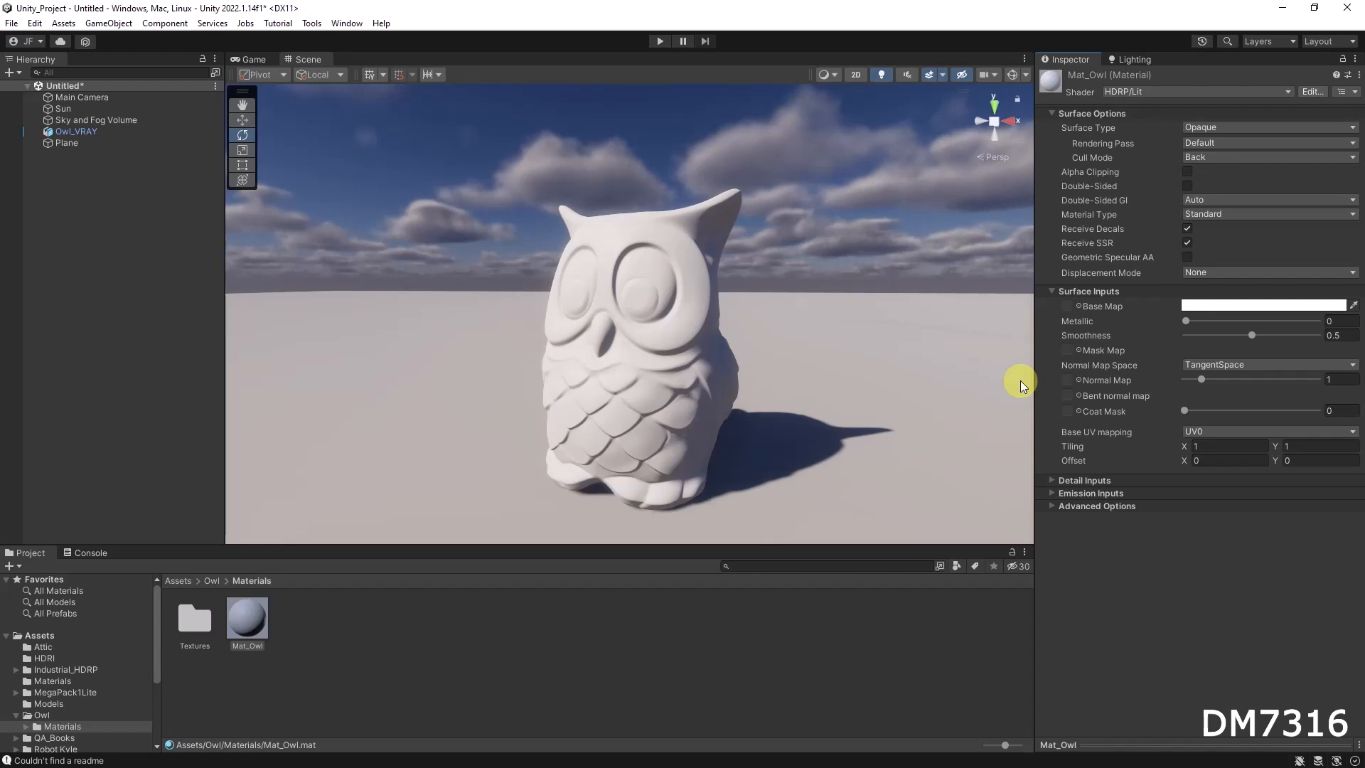
Darken Mat_Owl's base map colour to light grey C8C8C8, checking the shading around the owl
click(1213, 305)
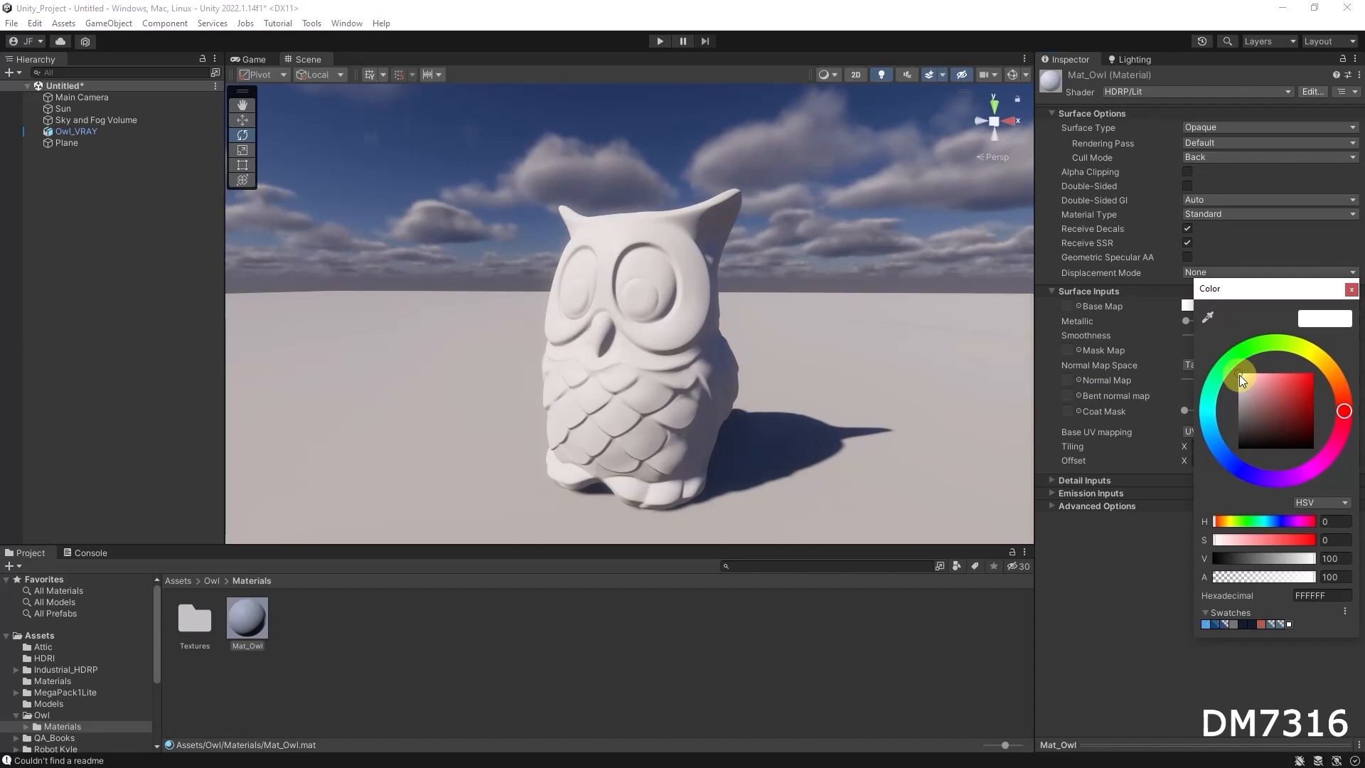
mouse_move(1240, 373)
mouse_down()
mouse_move(1237, 459)
mouse_move(1230, 371)
mouse_move(1231, 386)
mouse_move(1187, 381)
mouse_up()
alt+drag(652, 356, 1143, 375)
click(1239, 305)
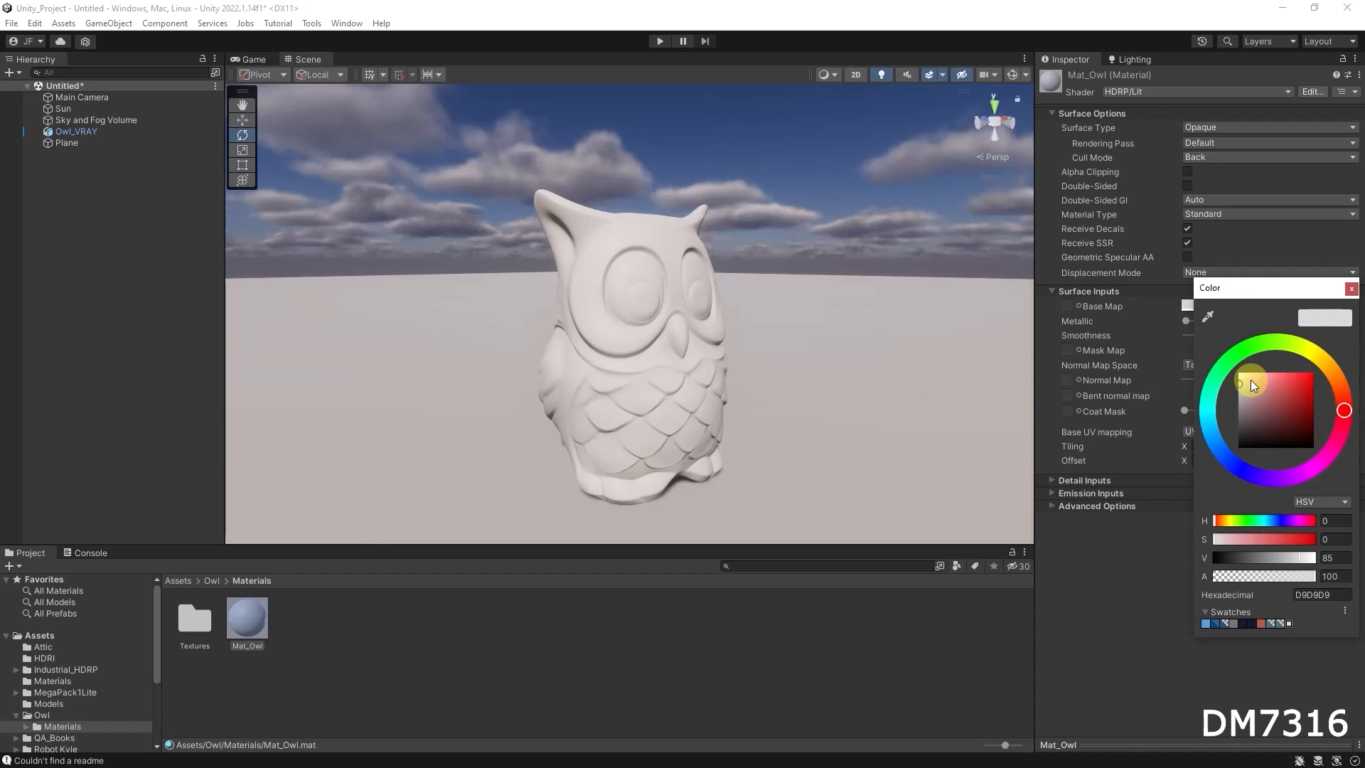
drag(1236, 389, 1233, 390)
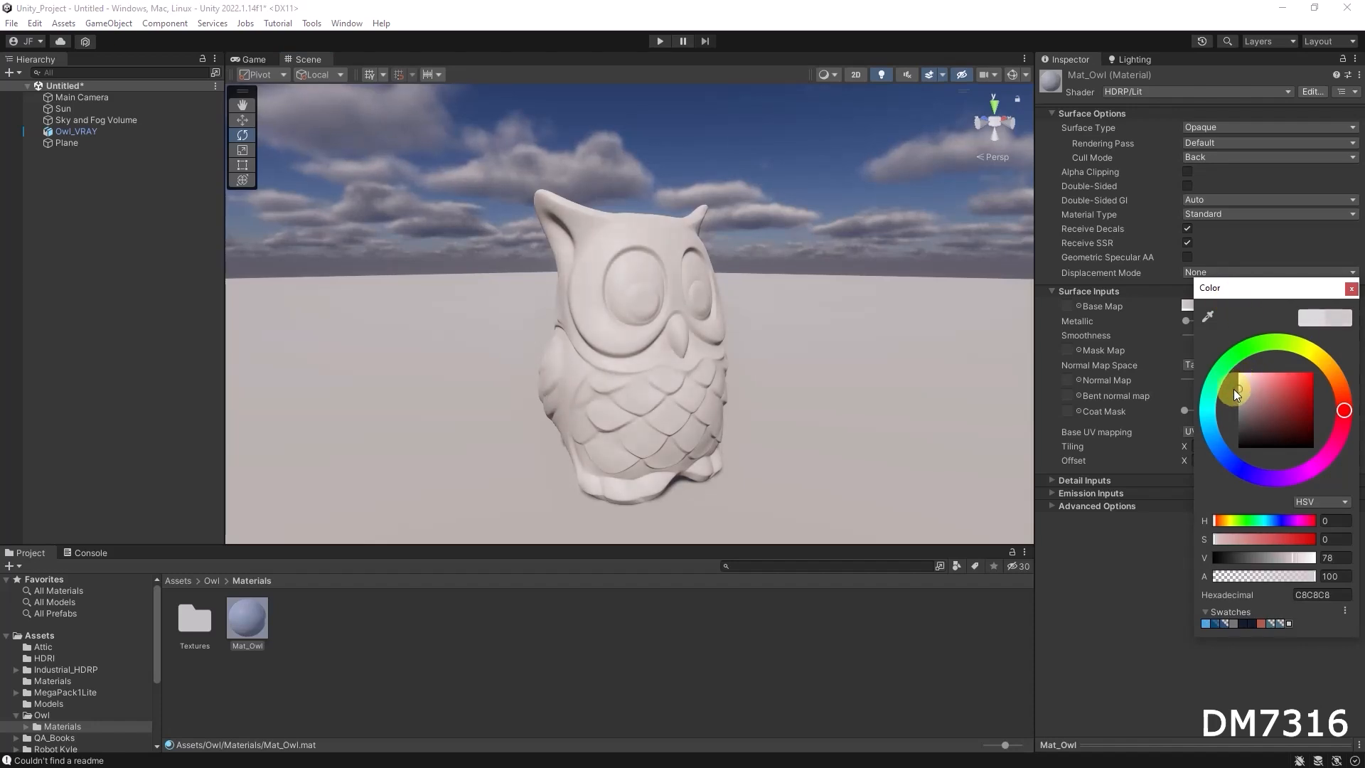
alt+drag(862, 378, 722, 371)
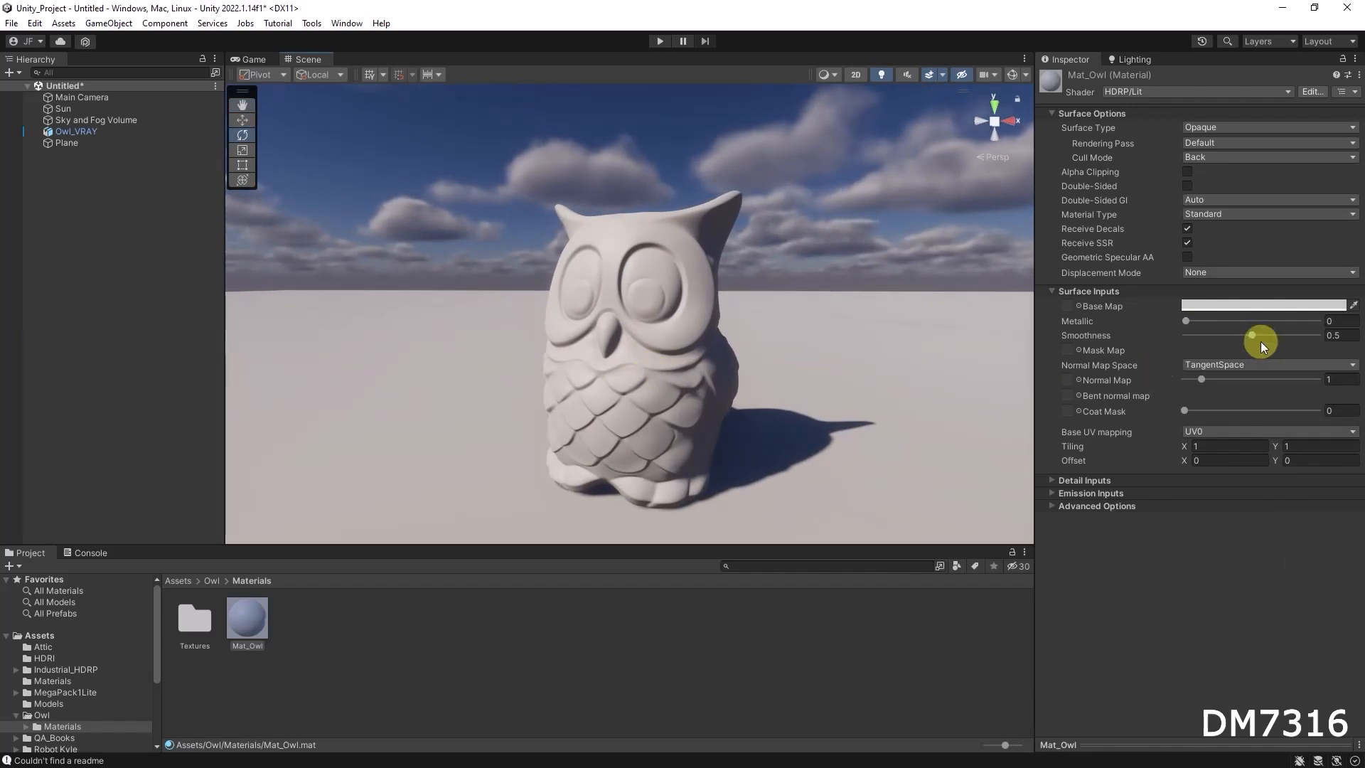
Try a smoothness of 0.787 on Mat_Owl and inspect the highlights on the owl
mouse_move(1252, 335)
mouse_down()
mouse_move(1324, 338)
mouse_move(1153, 327)
mouse_move(1255, 343)
mouse_up()
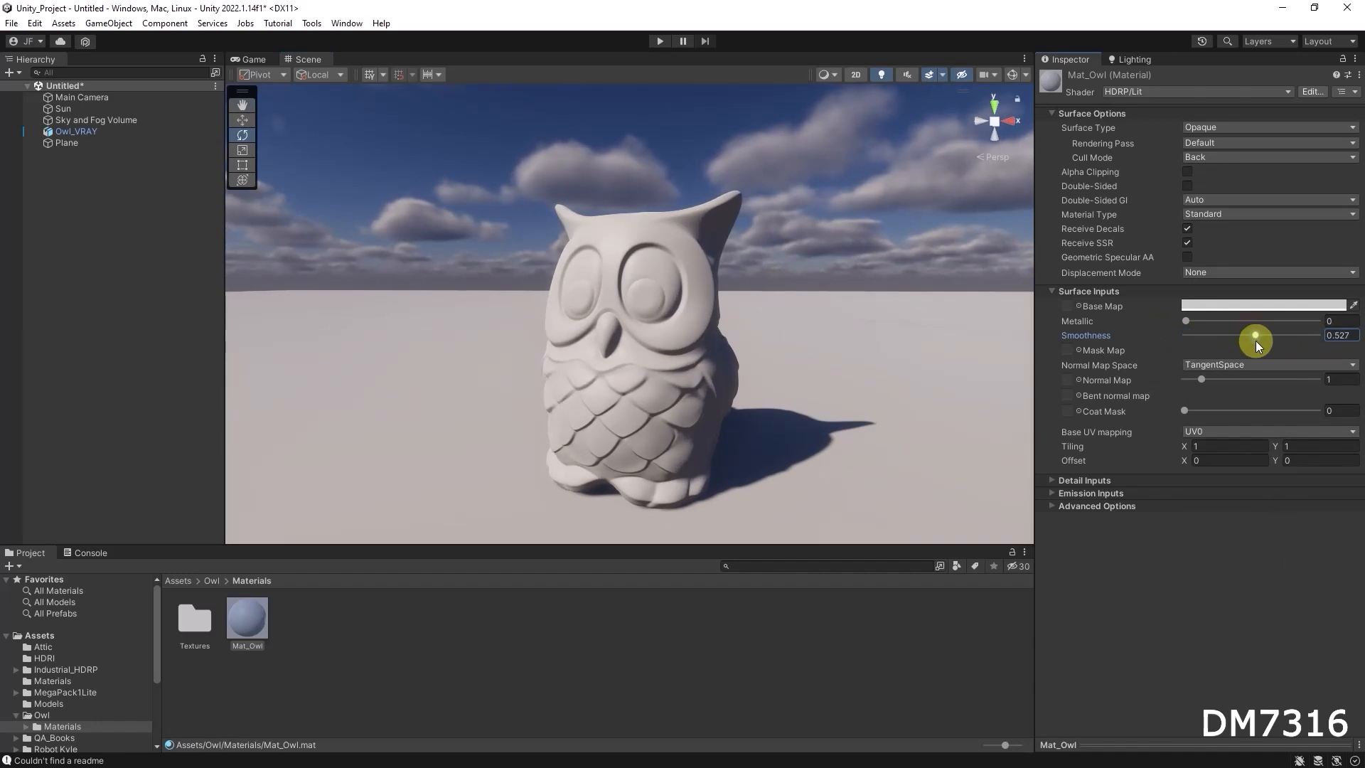
drag(1255, 334, 1288, 334)
alt+drag(654, 341, 688, 329)
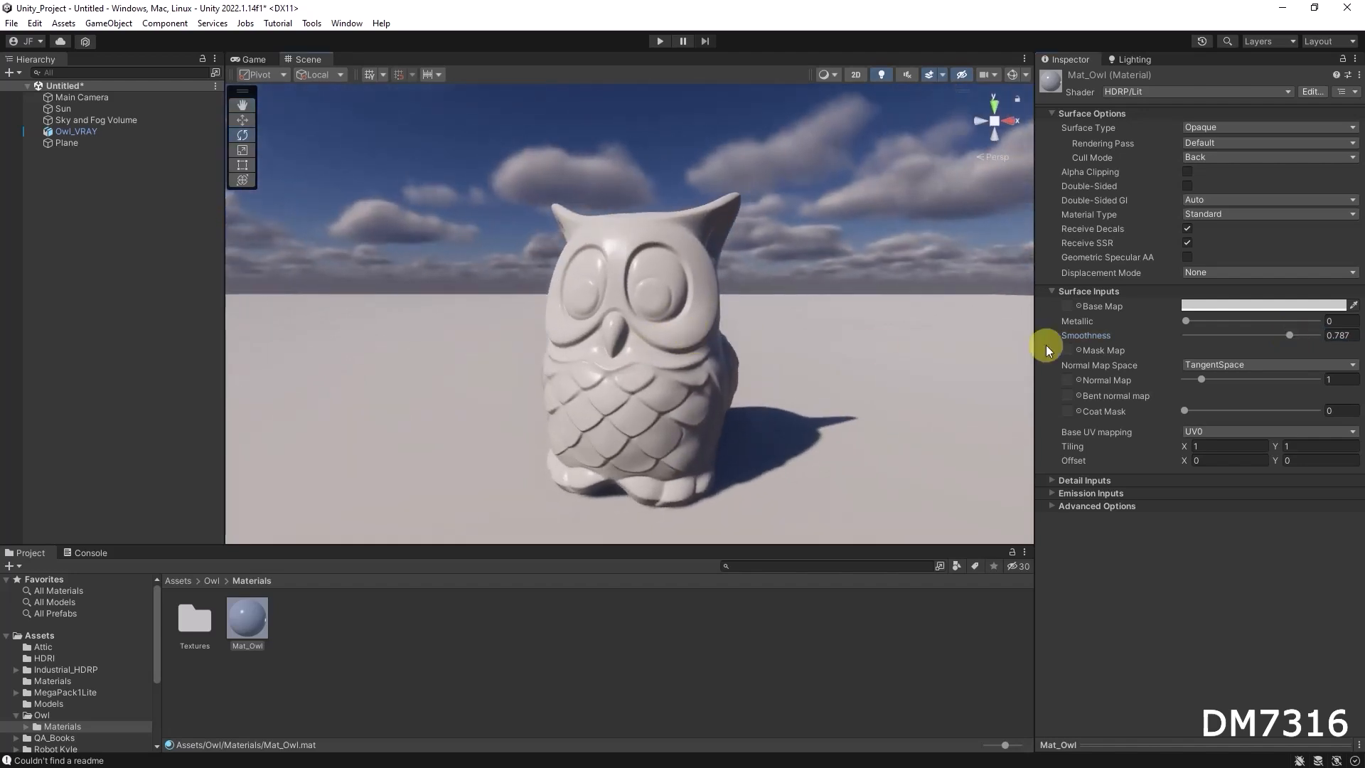
Set Mat_Owl's metallic to 0.112 and smoothness to 0.54 after trying both at 1
drag(1192, 325, 1321, 326)
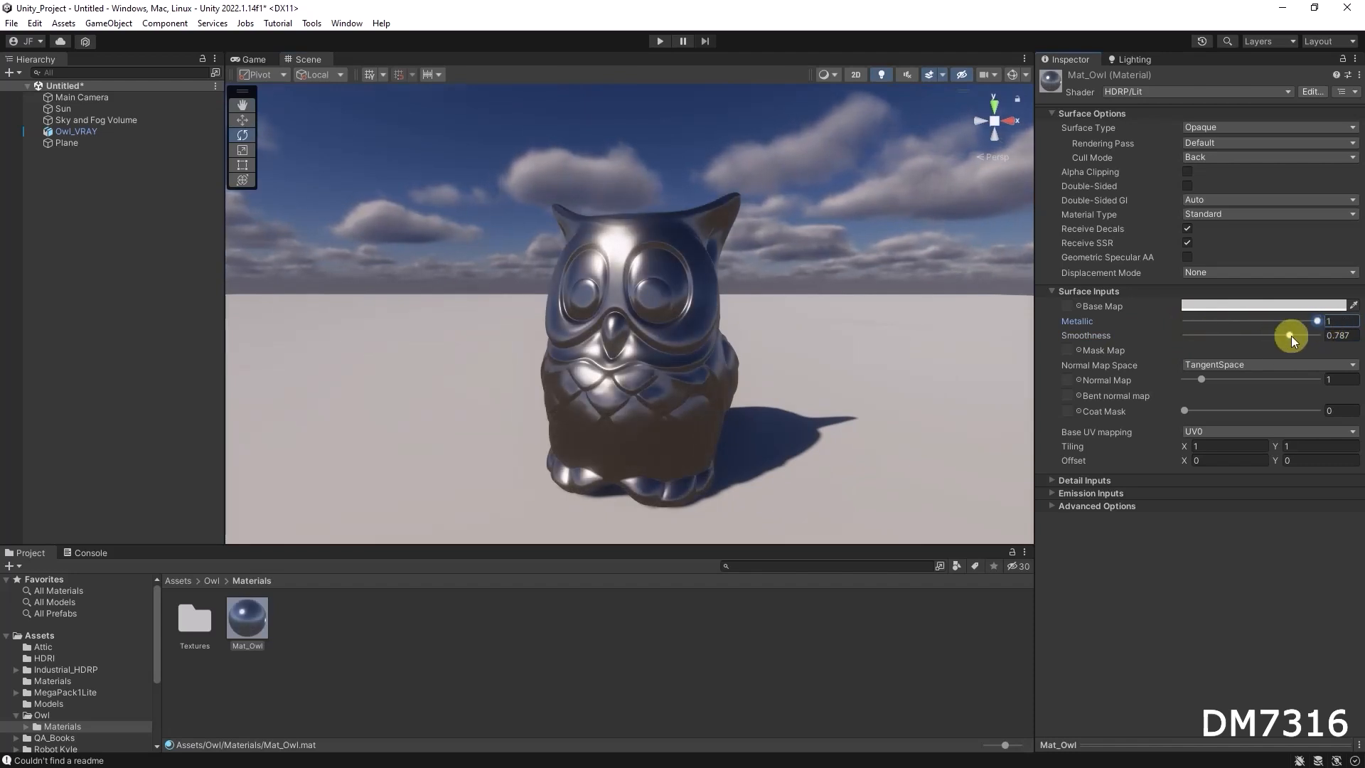
drag(1289, 335, 1331, 339)
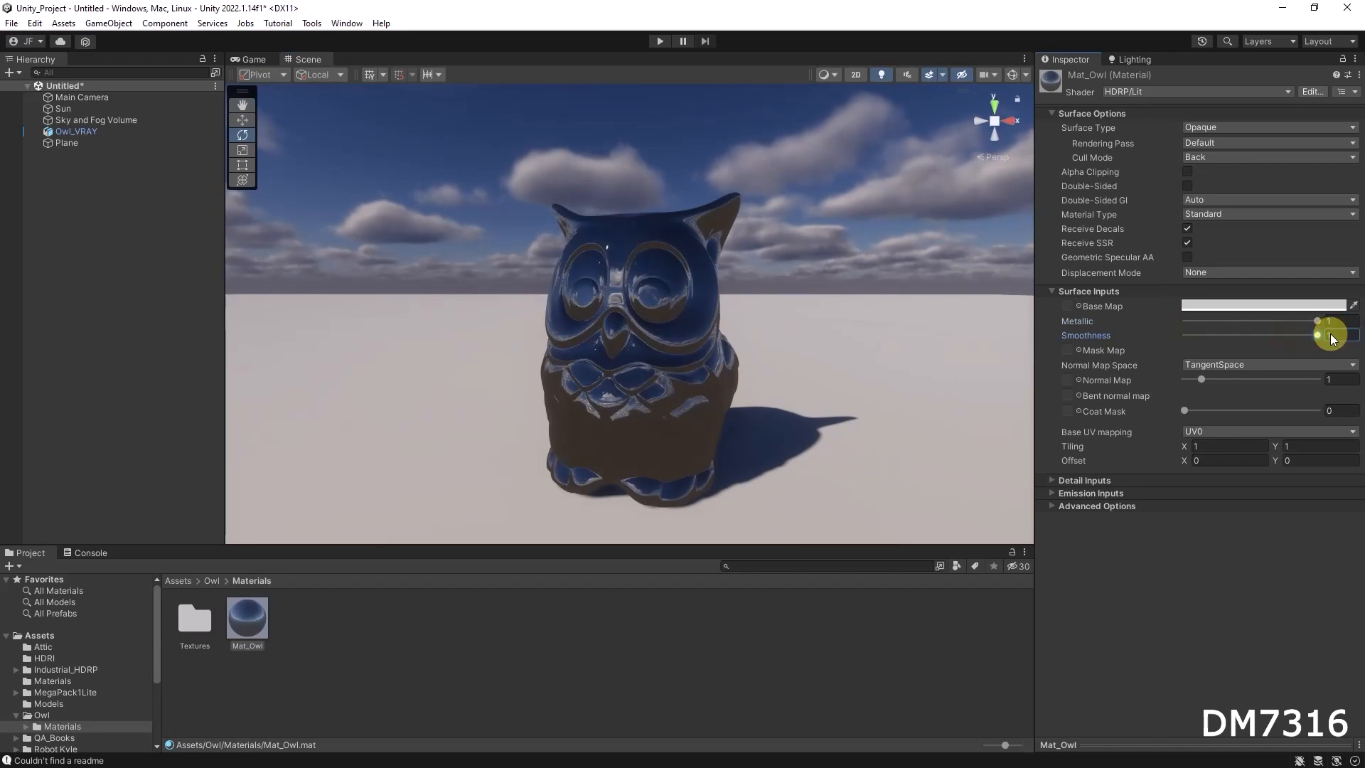
drag(1317, 334, 1198, 320)
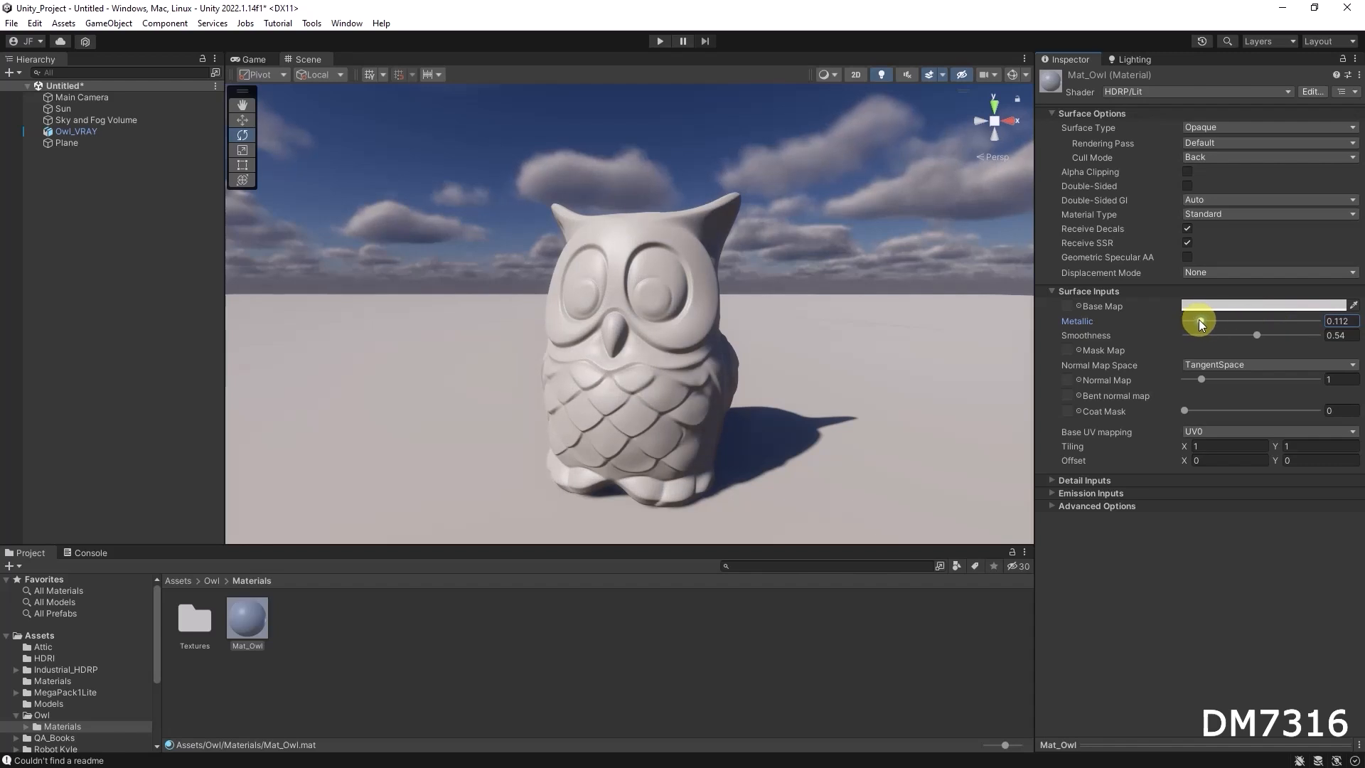
Set Mat_Owl's base map colour to dusty red A96767 and its smoothness to 0.756, inspecting the owl up close
click(1228, 305)
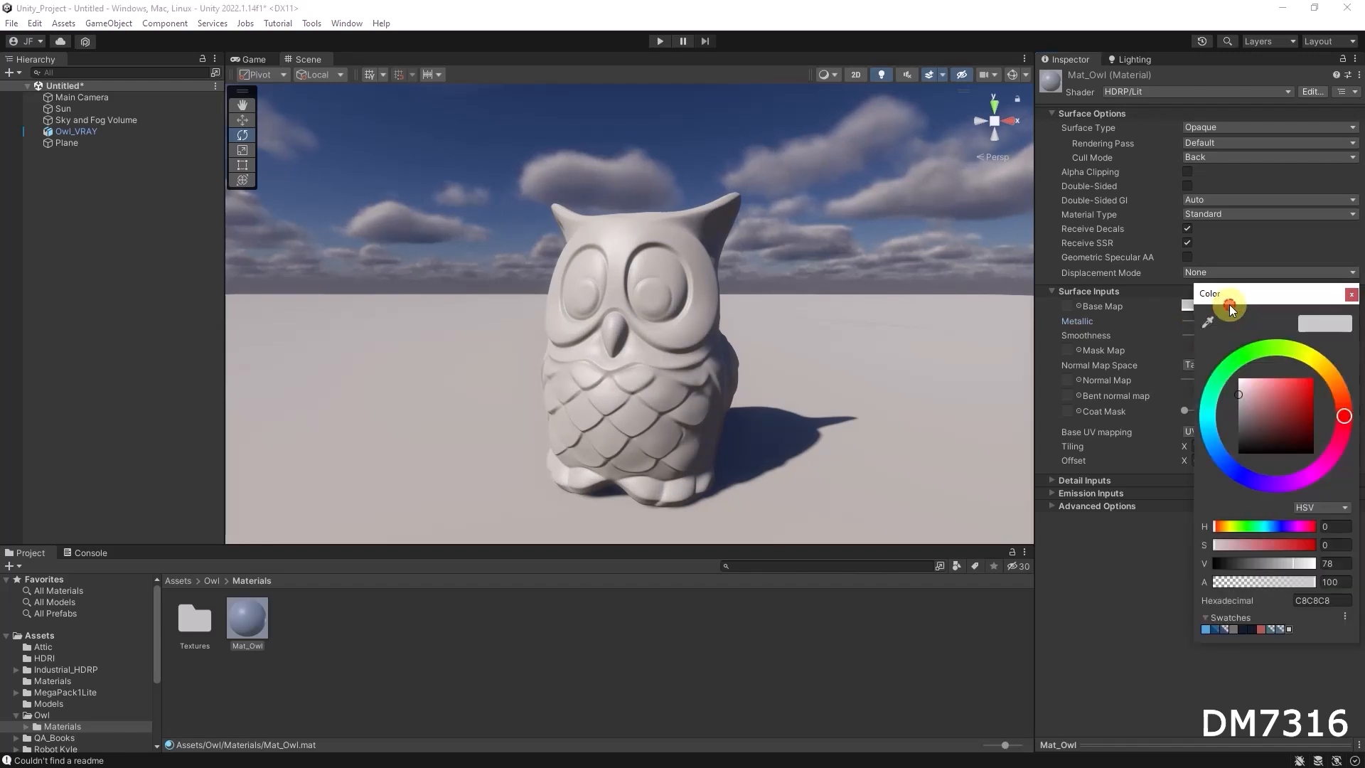
mouse_move(1264, 416)
mouse_down()
mouse_move(1285, 411)
mouse_move(1268, 403)
mouse_up()
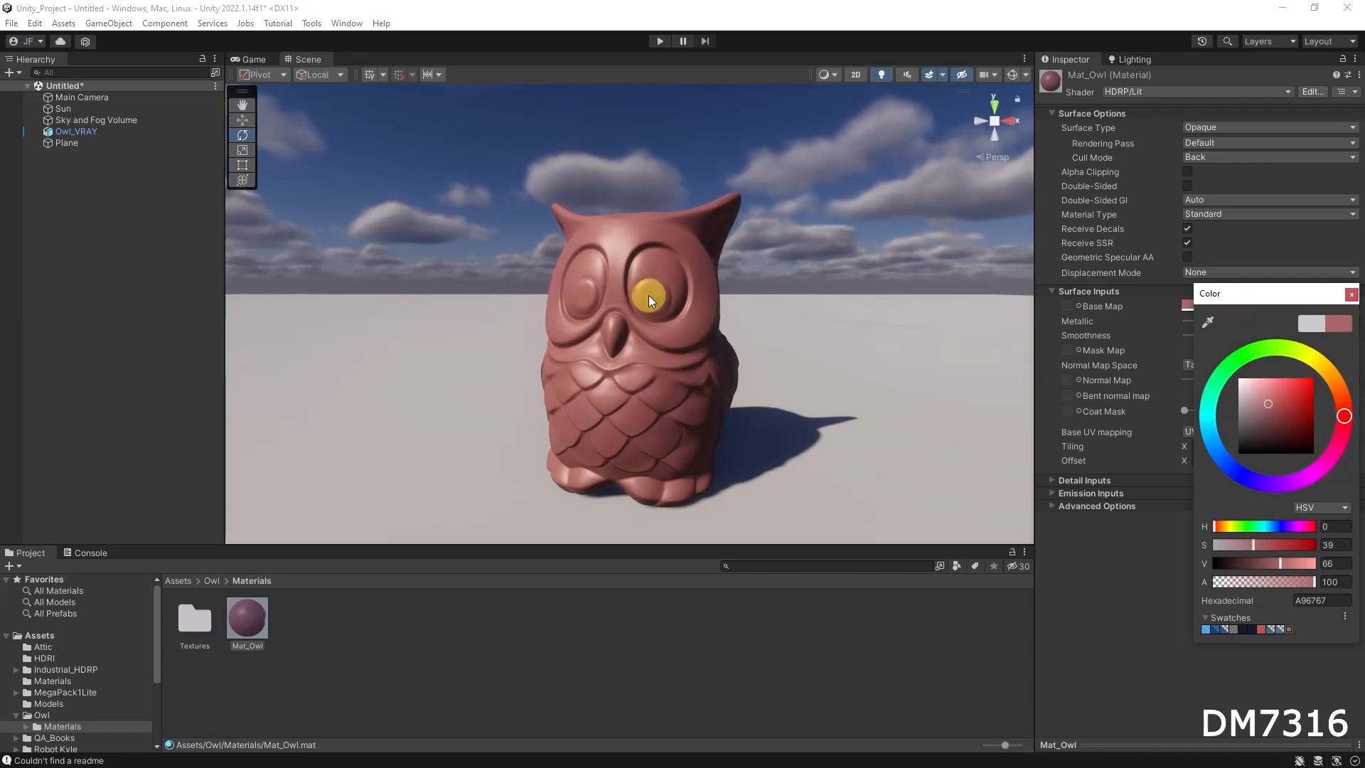
click(260, 627)
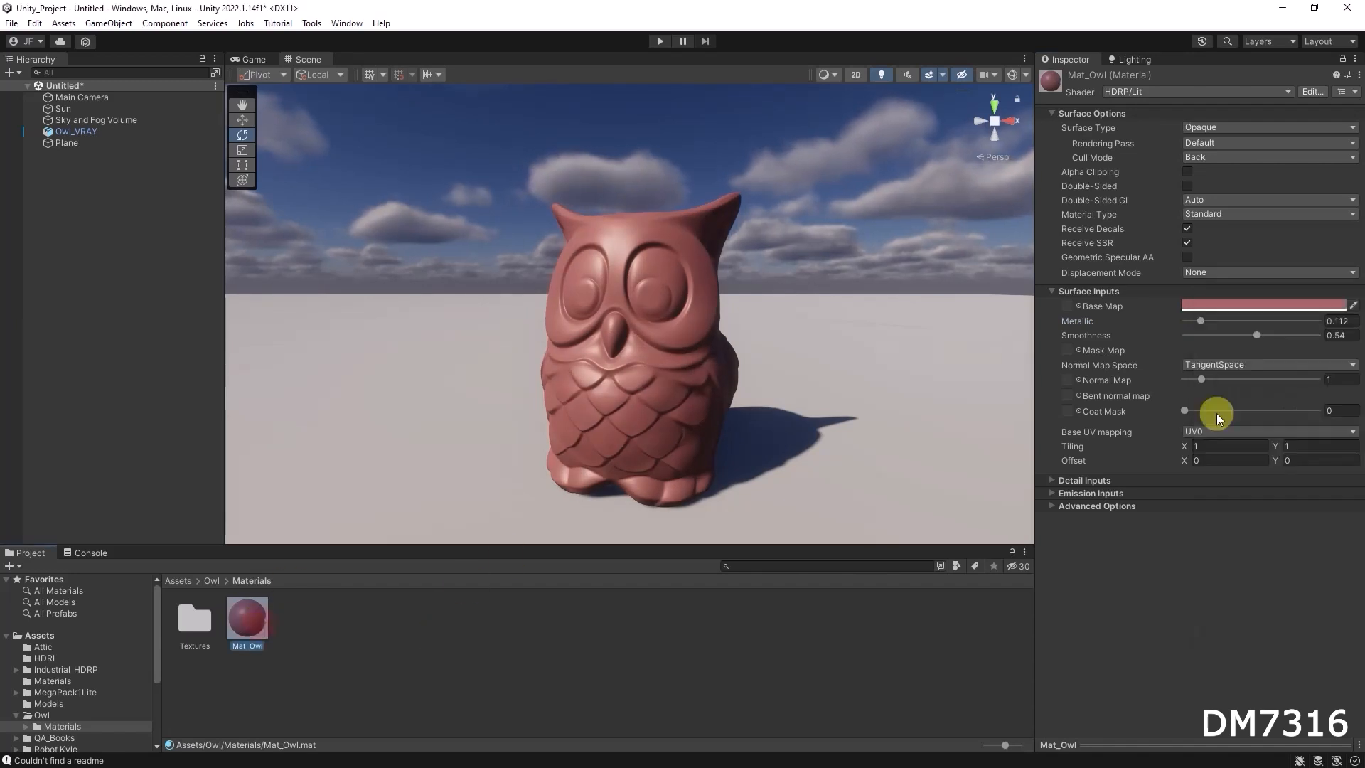
drag(1255, 340, 1285, 332)
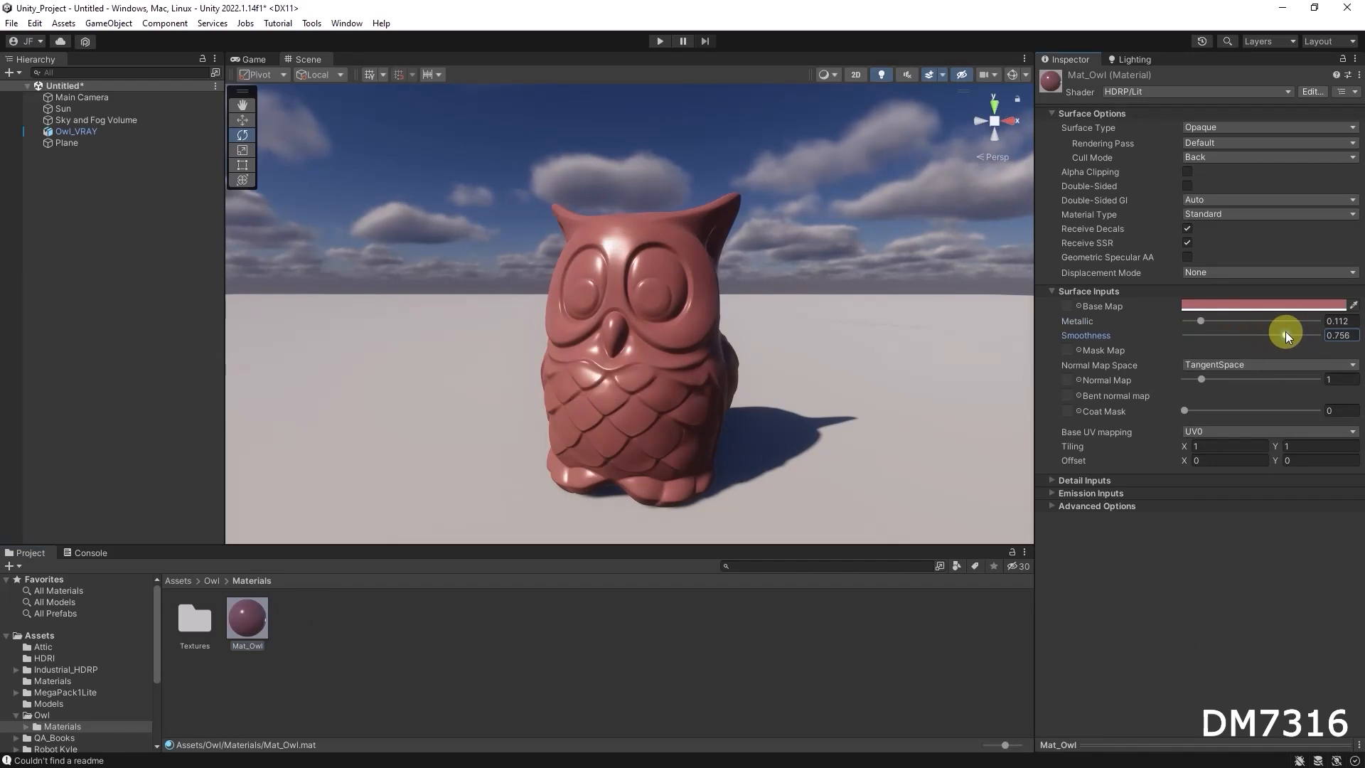
mouse_move(594, 360)
alt+mouse_down()
mouse_move(757, 355)
mouse_move(612, 367)
alt+mouse_up()
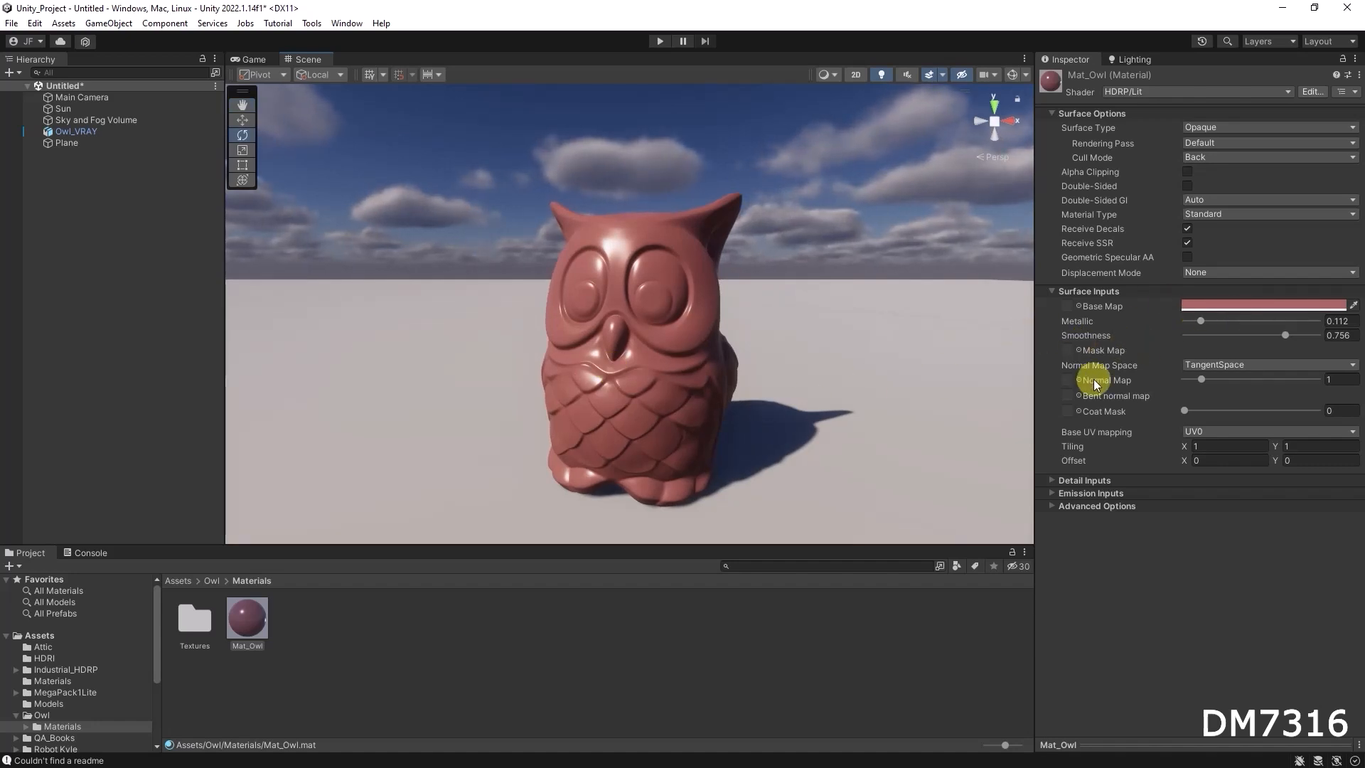
alt+drag(694, 353, 845, 364)
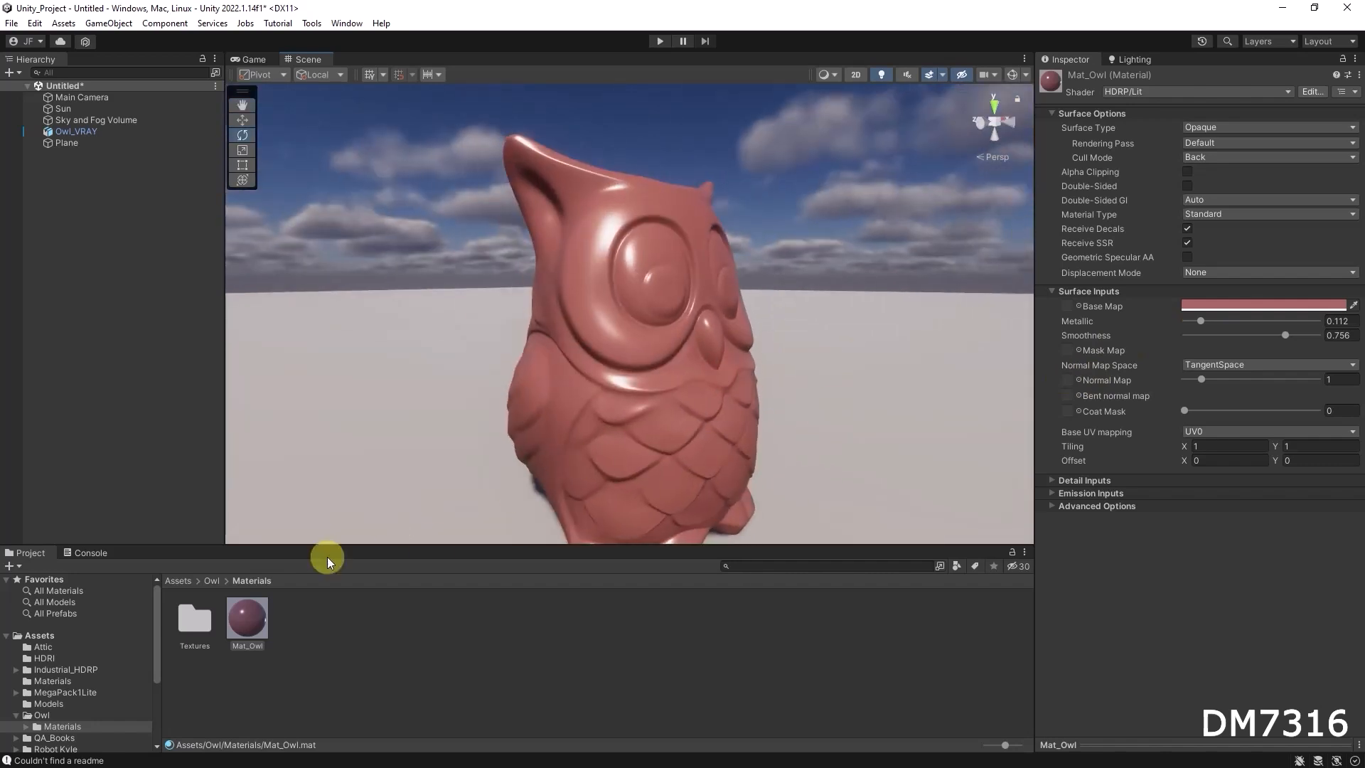
Open the Textures folder and view the import settings of the greasy-metal-pan1-normal and old-soiled-cloth1-Normal-ogl textures
click(196, 625)
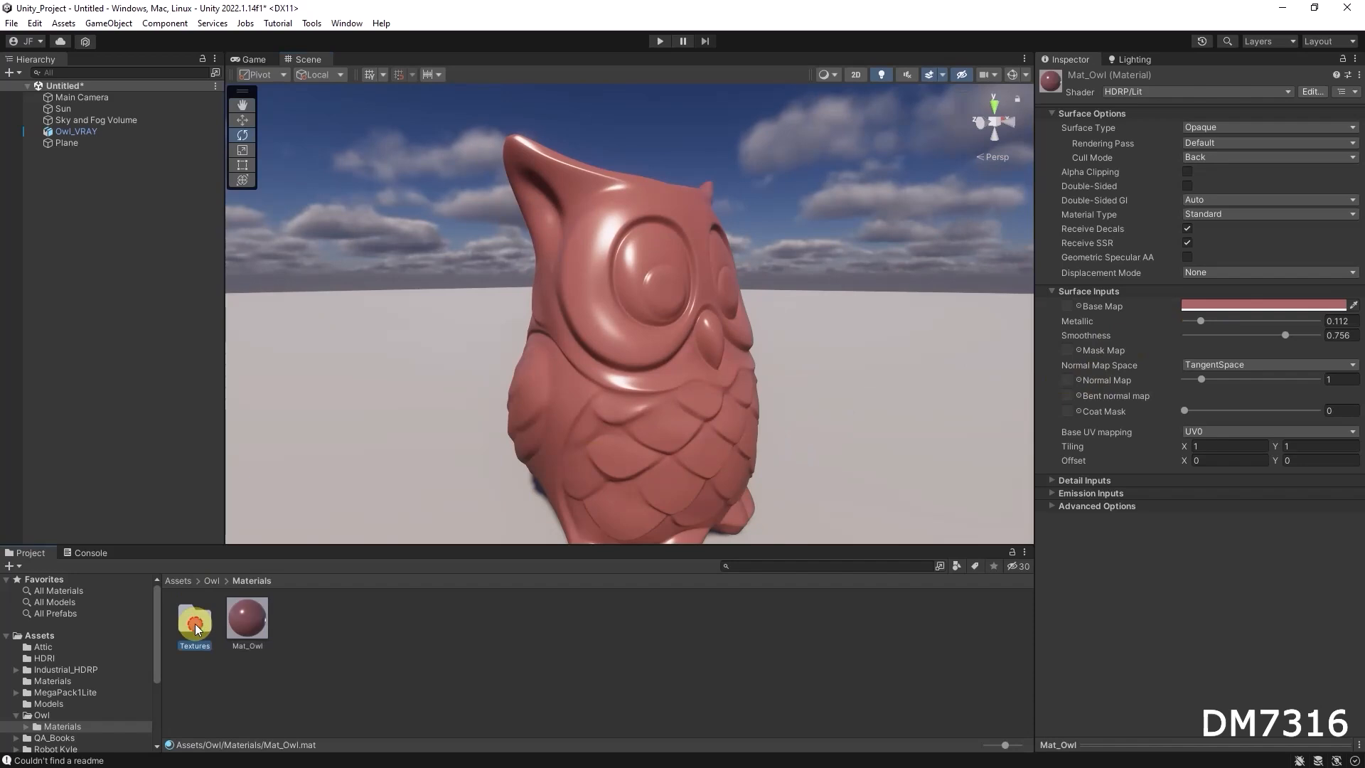
double_click(196, 625)
click(349, 616)
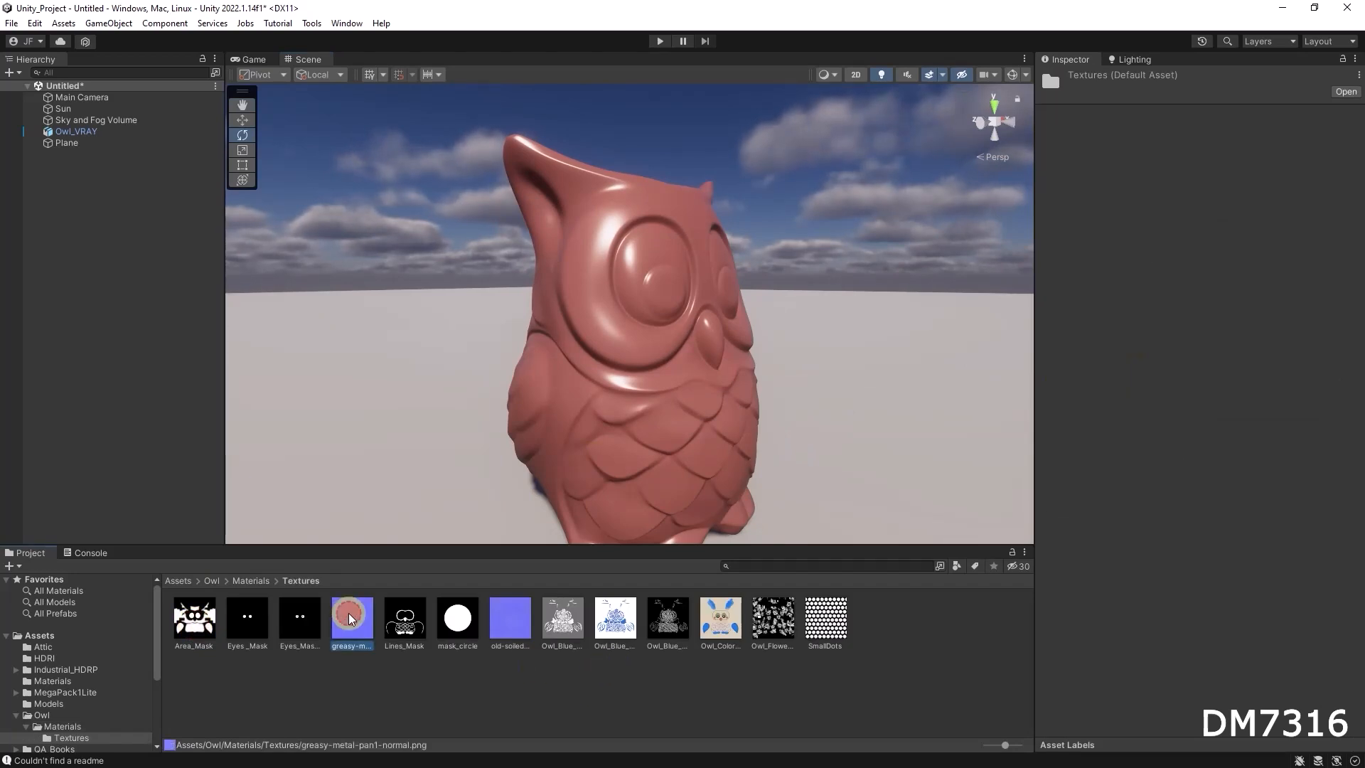
click(516, 623)
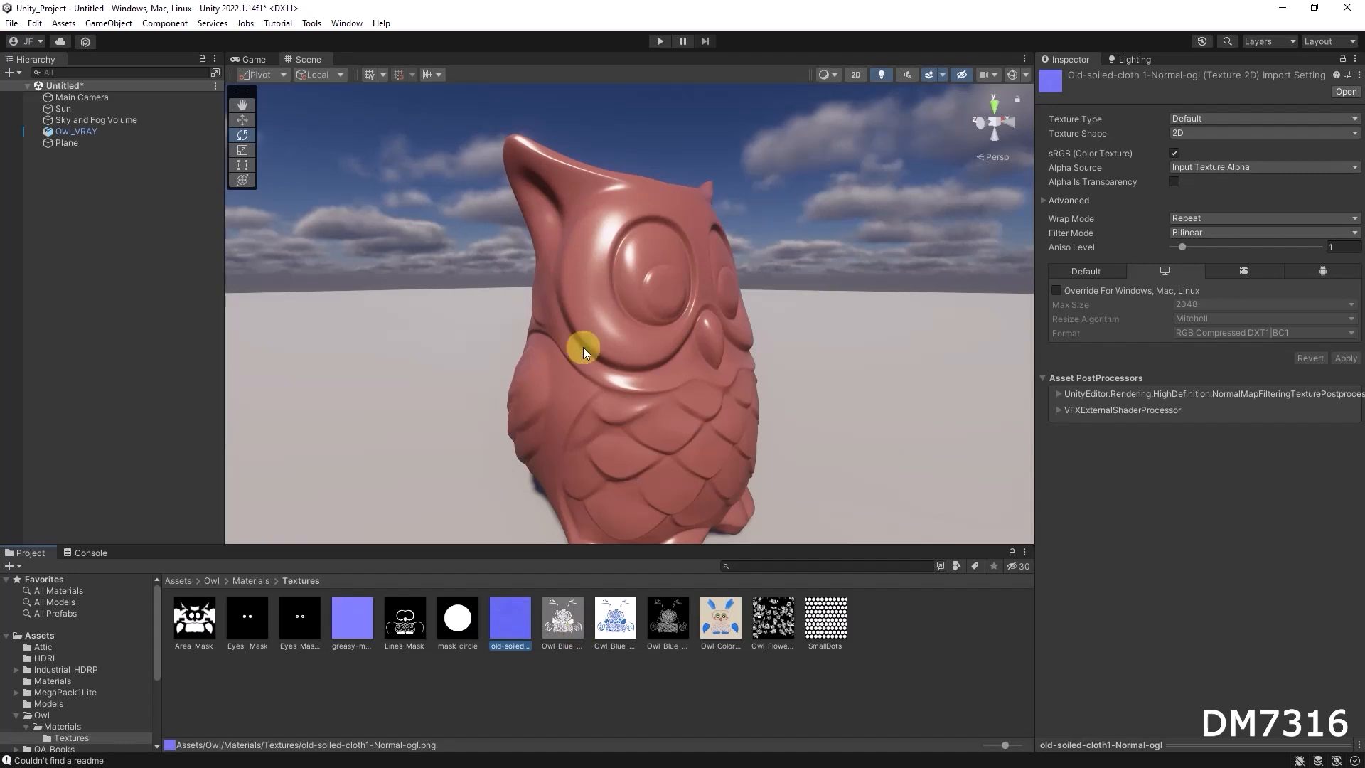
Assign the old-soiled-cloth1-Normal-ogl texture as the normal map of the owl's Mat_Owl material and inspect the owl's surface
click(653, 305)
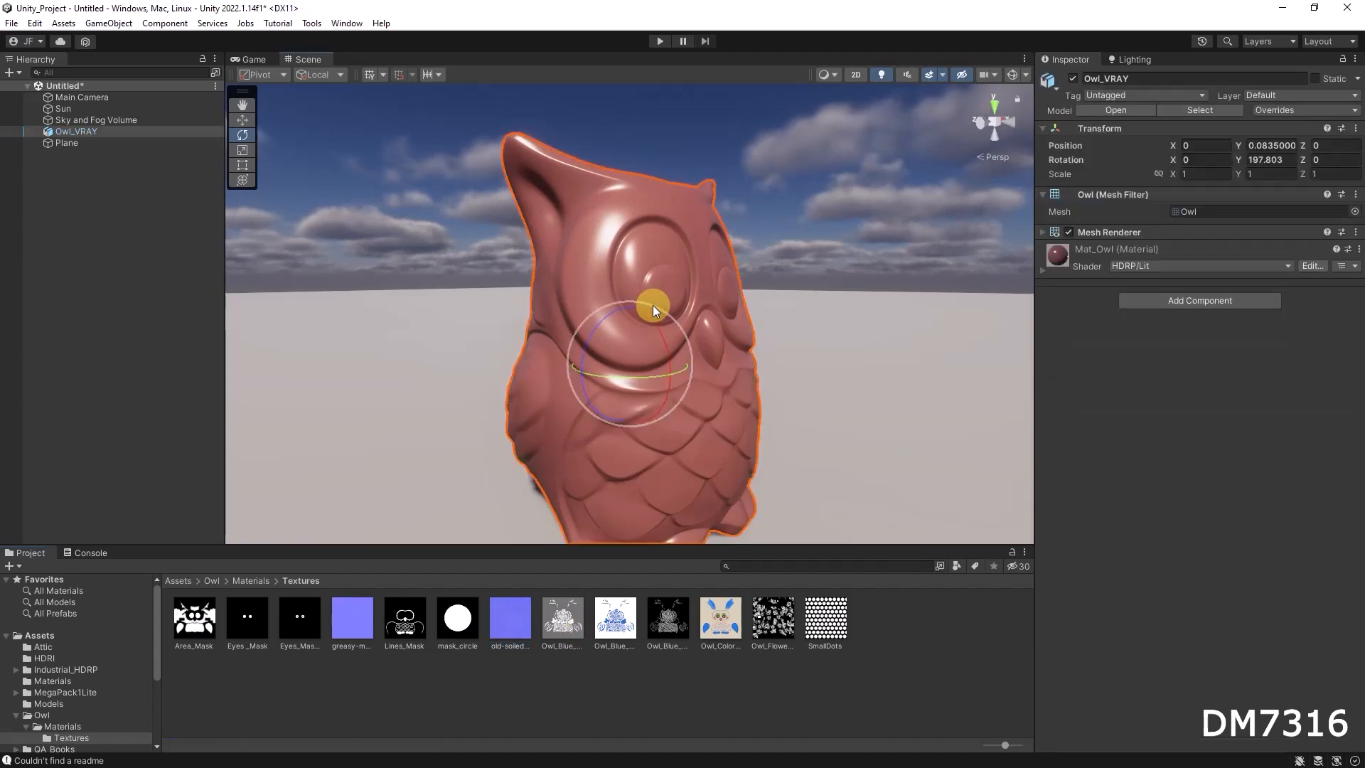
click(1042, 271)
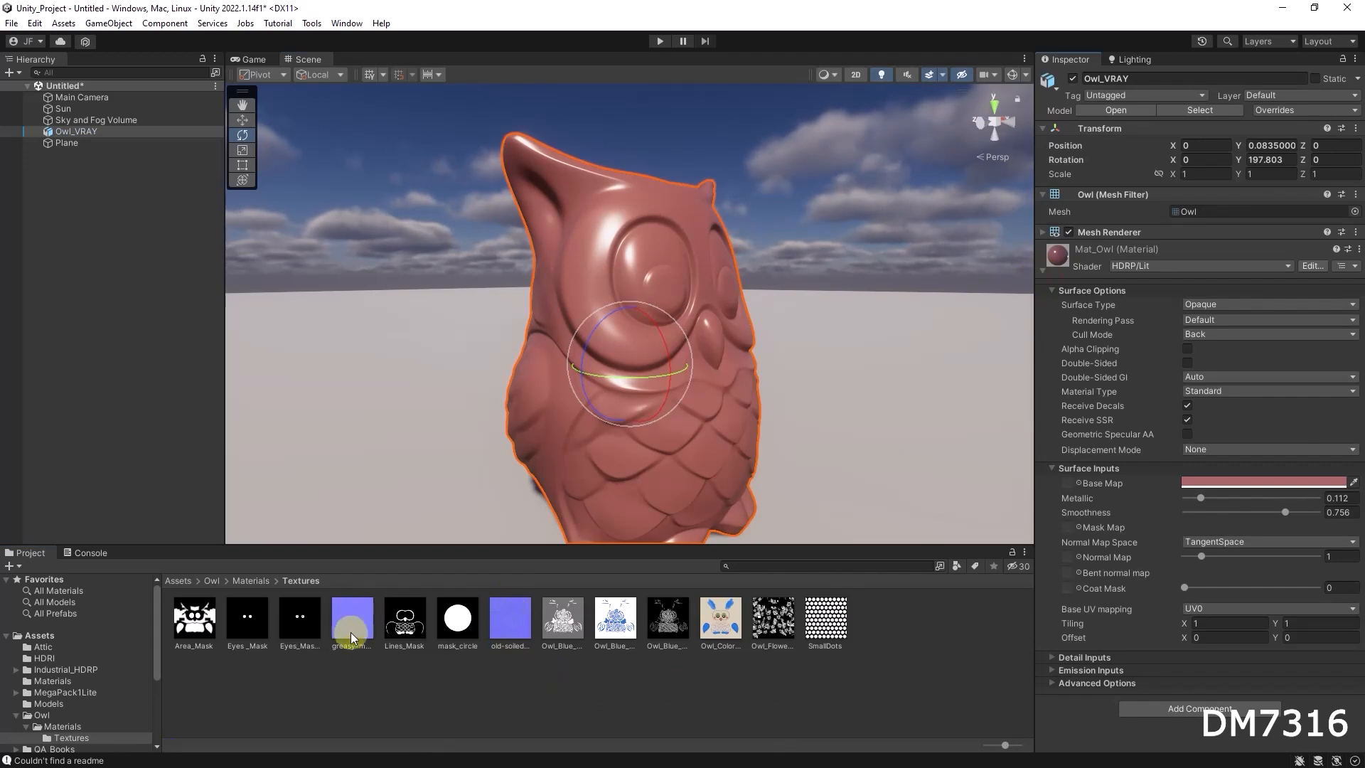
drag(503, 616, 1067, 557)
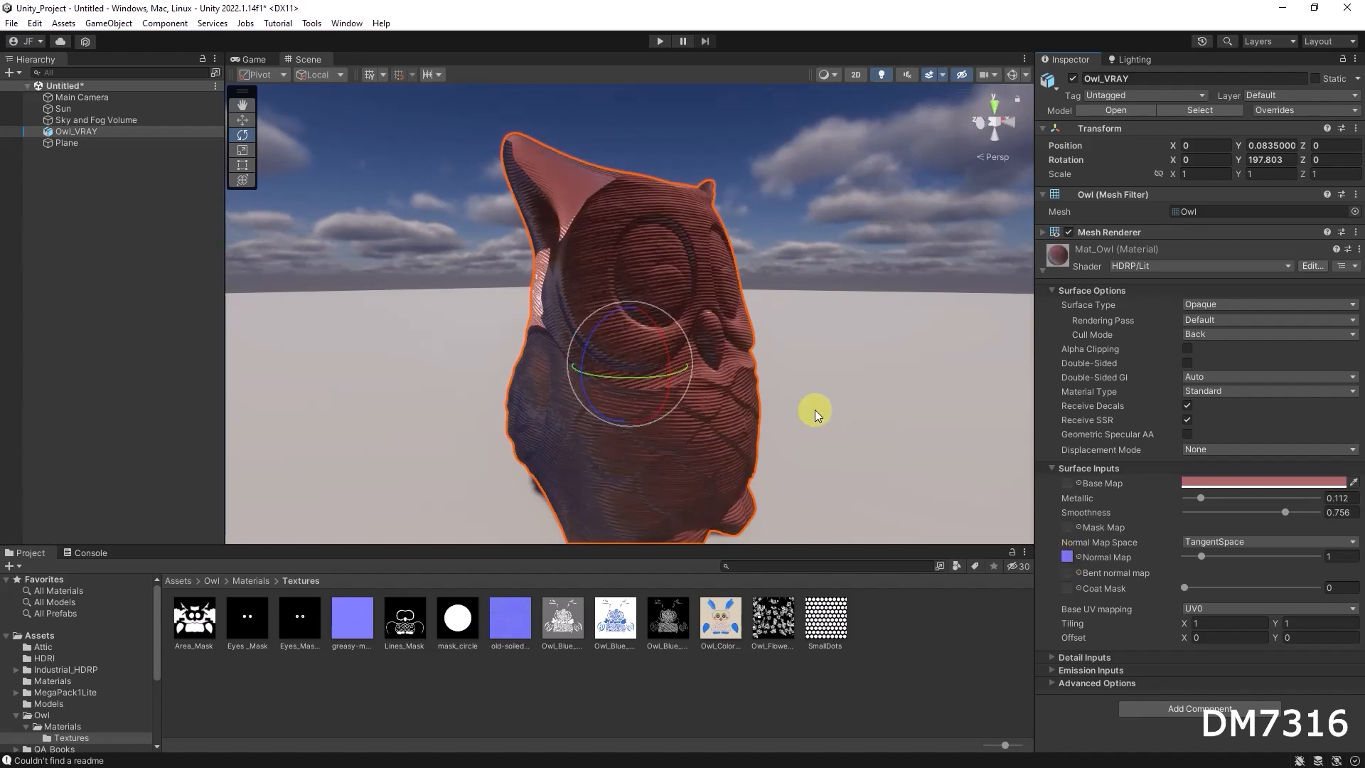
alt+drag(696, 344, 754, 383)
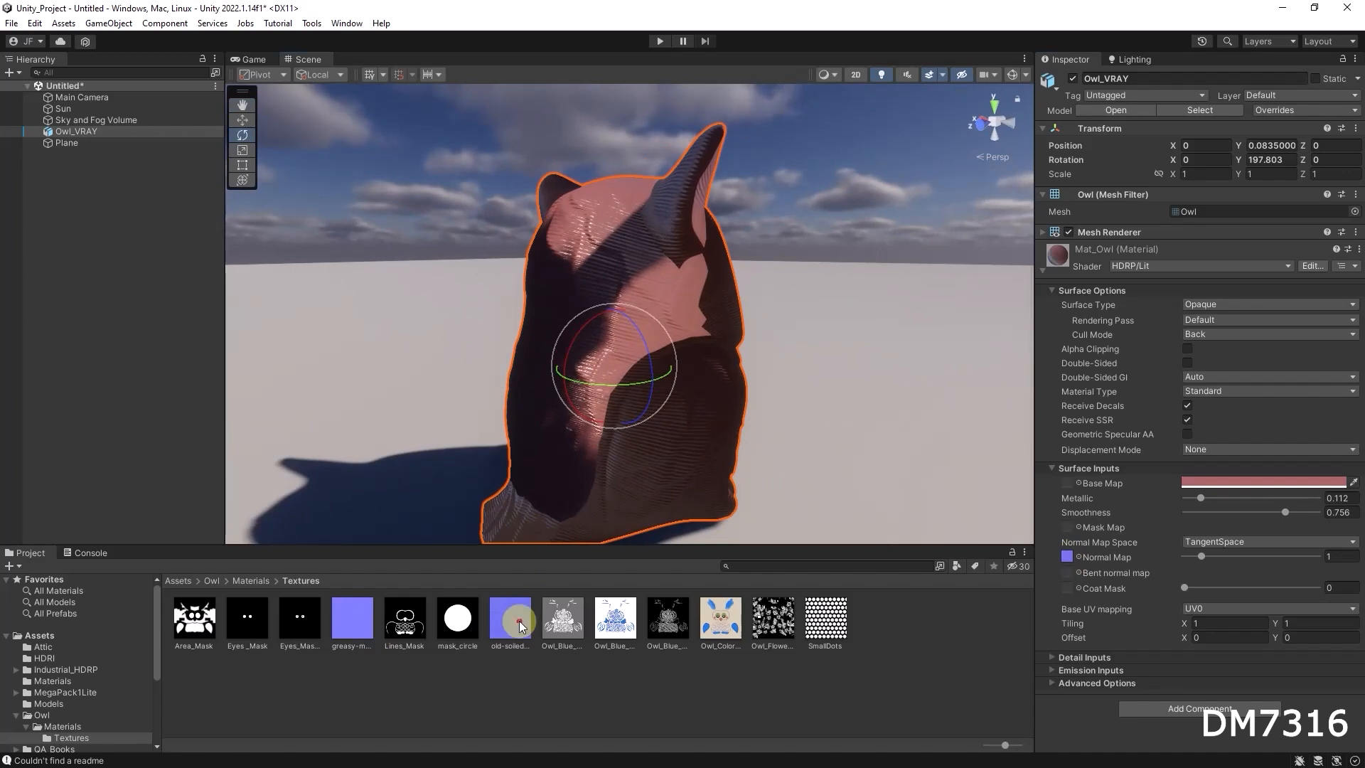
View the old-soiled-cloth1-Normal-ogl image at full size in the image viewer, and examine its effect around the owl
click(510, 618)
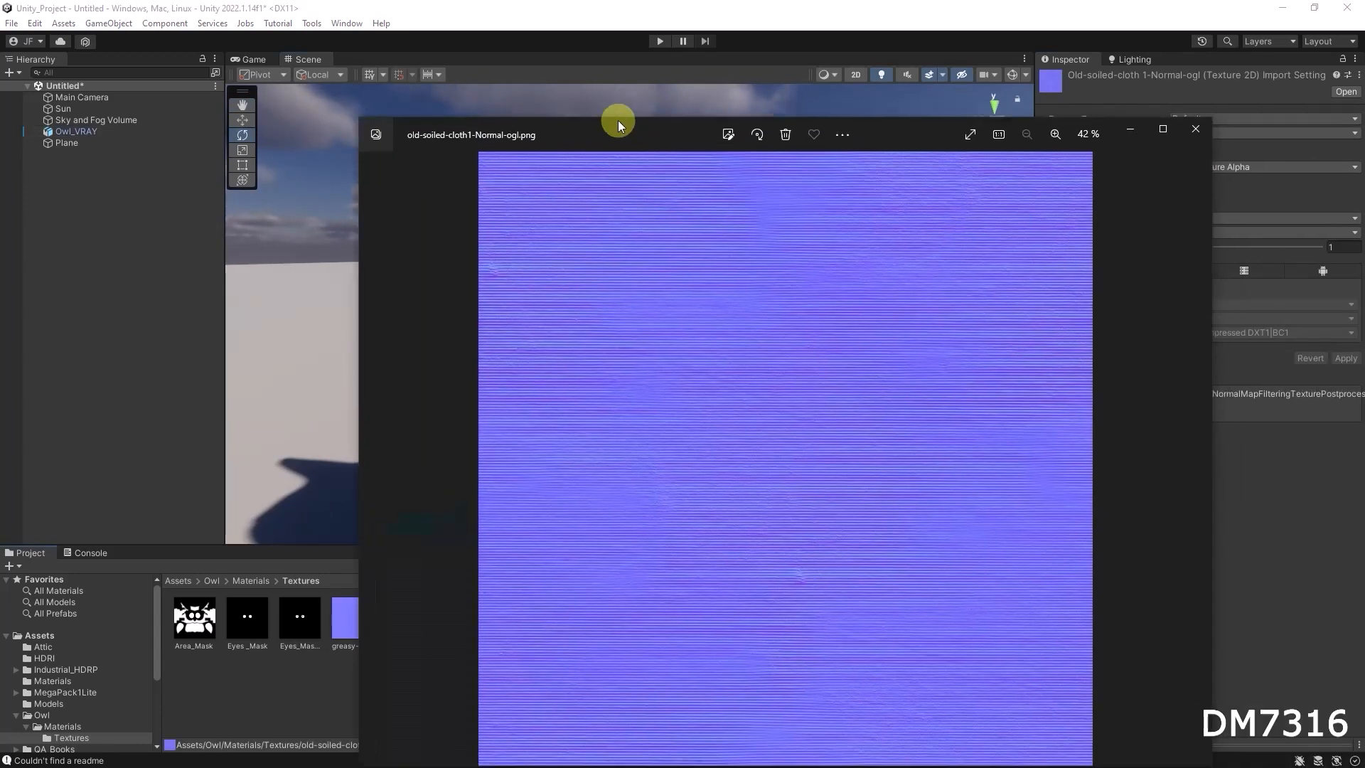
drag(616, 121, 577, 100)
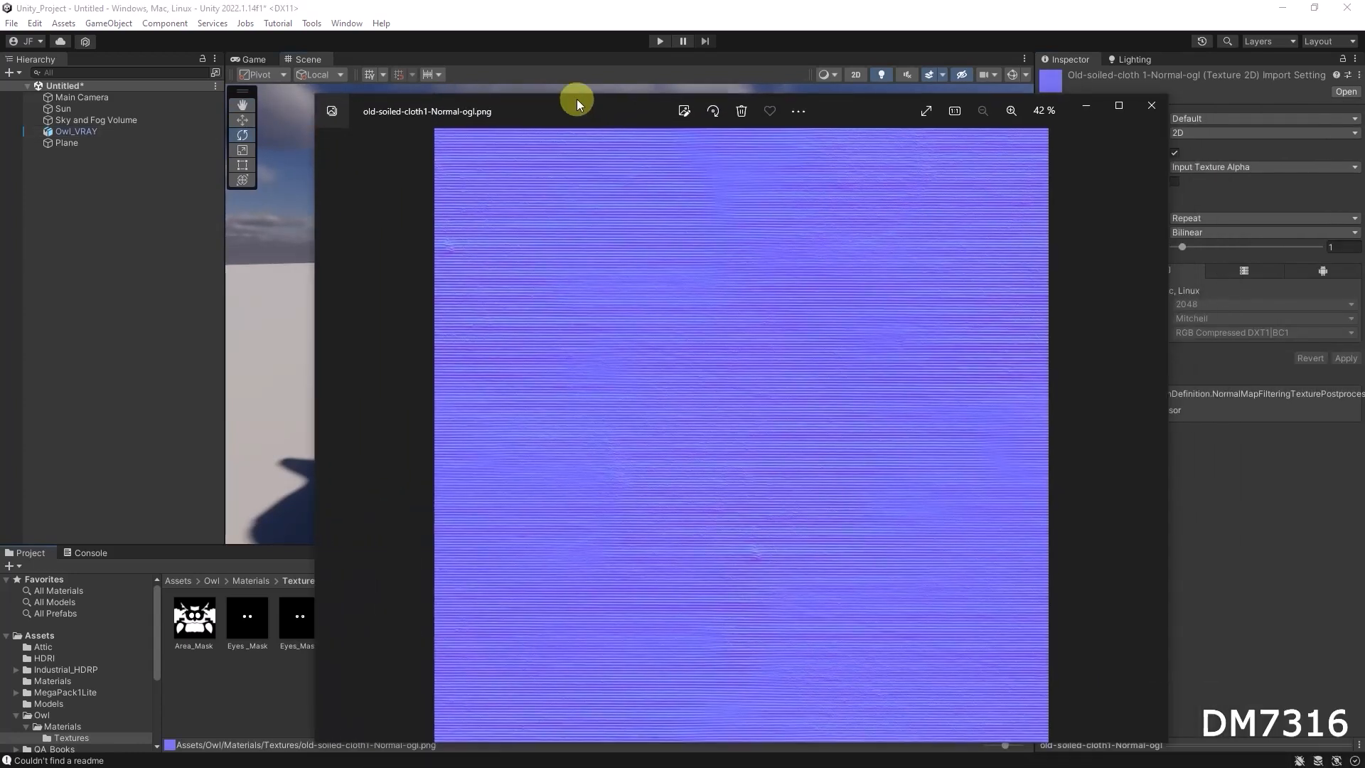
click(1149, 104)
alt+drag(676, 372, 630, 329)
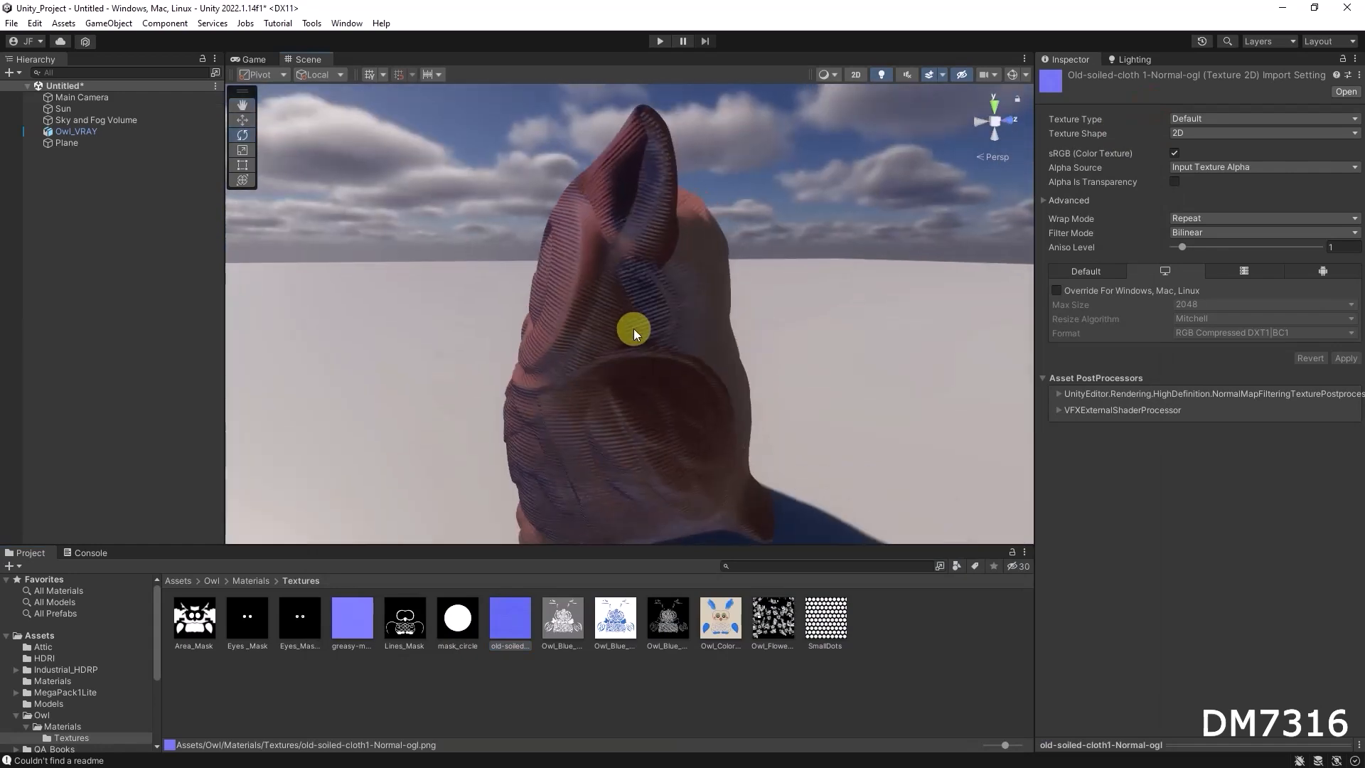
alt+drag(631, 384, 665, 427)
Set the texture type of old-soiled-cloth1-Normal-ogl to Normal map, apply it and check the owl's shading
click(515, 610)
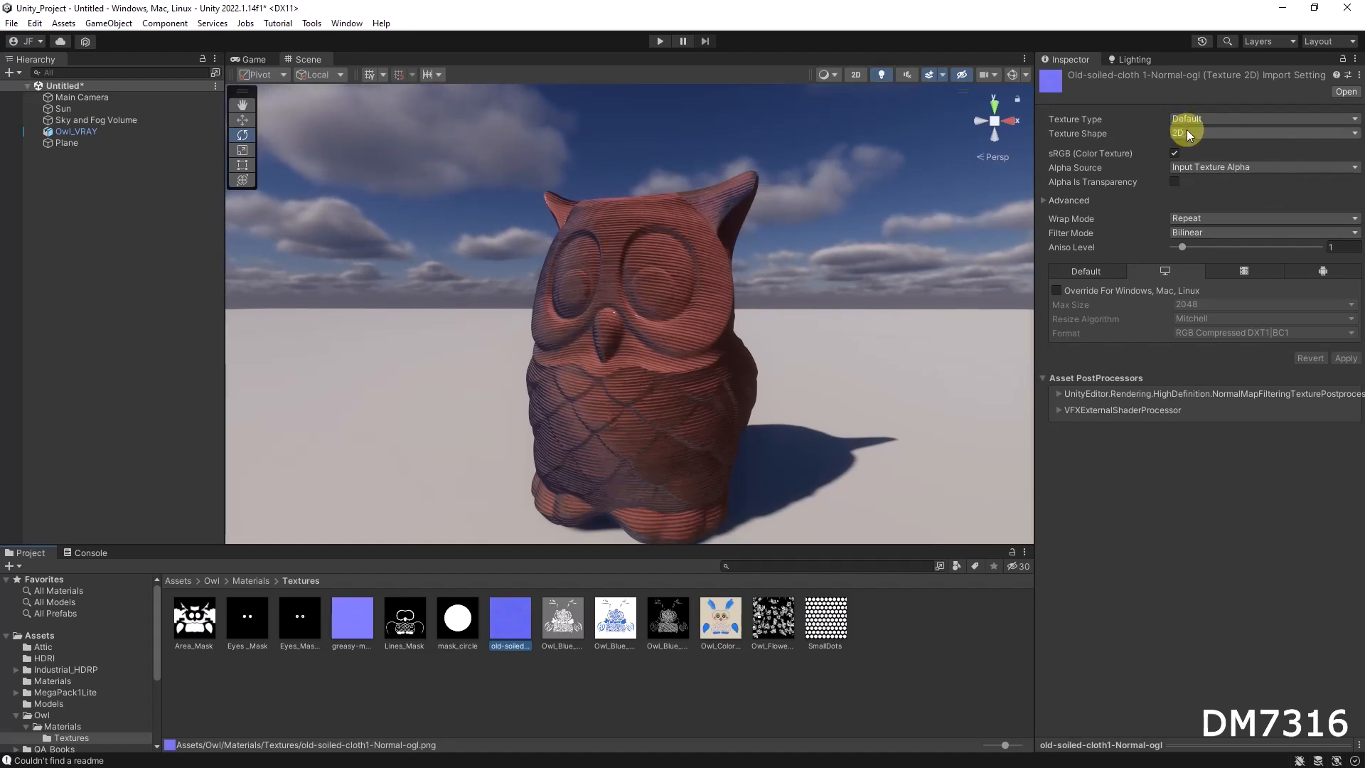
click(1210, 118)
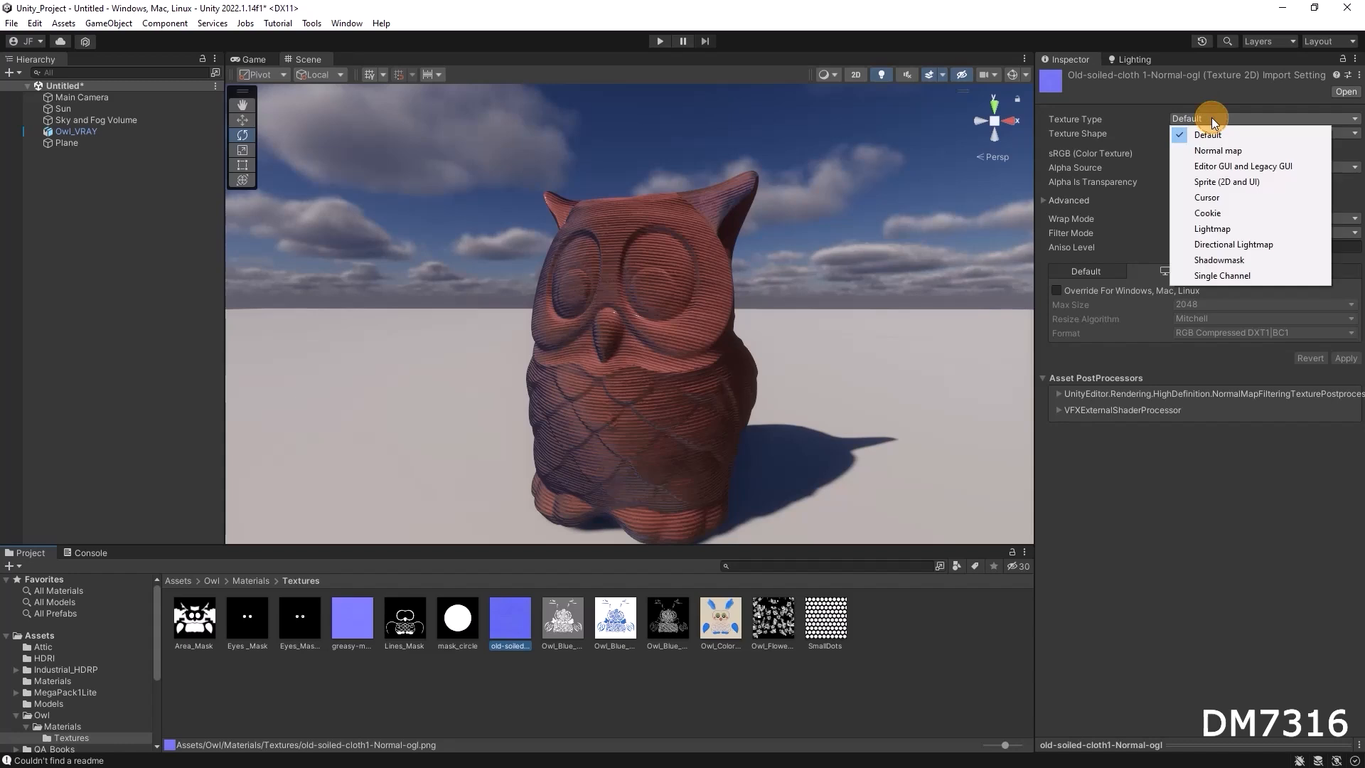
click(1221, 152)
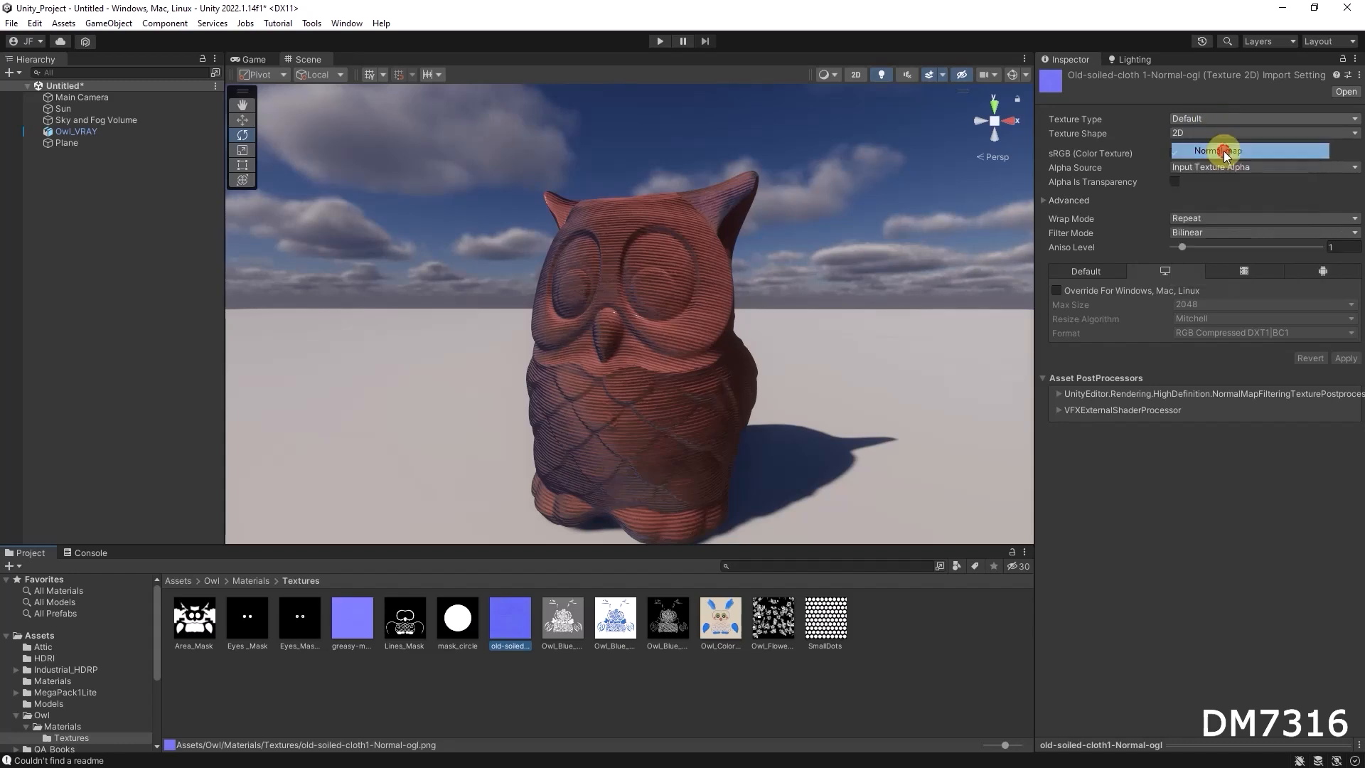
click(1346, 345)
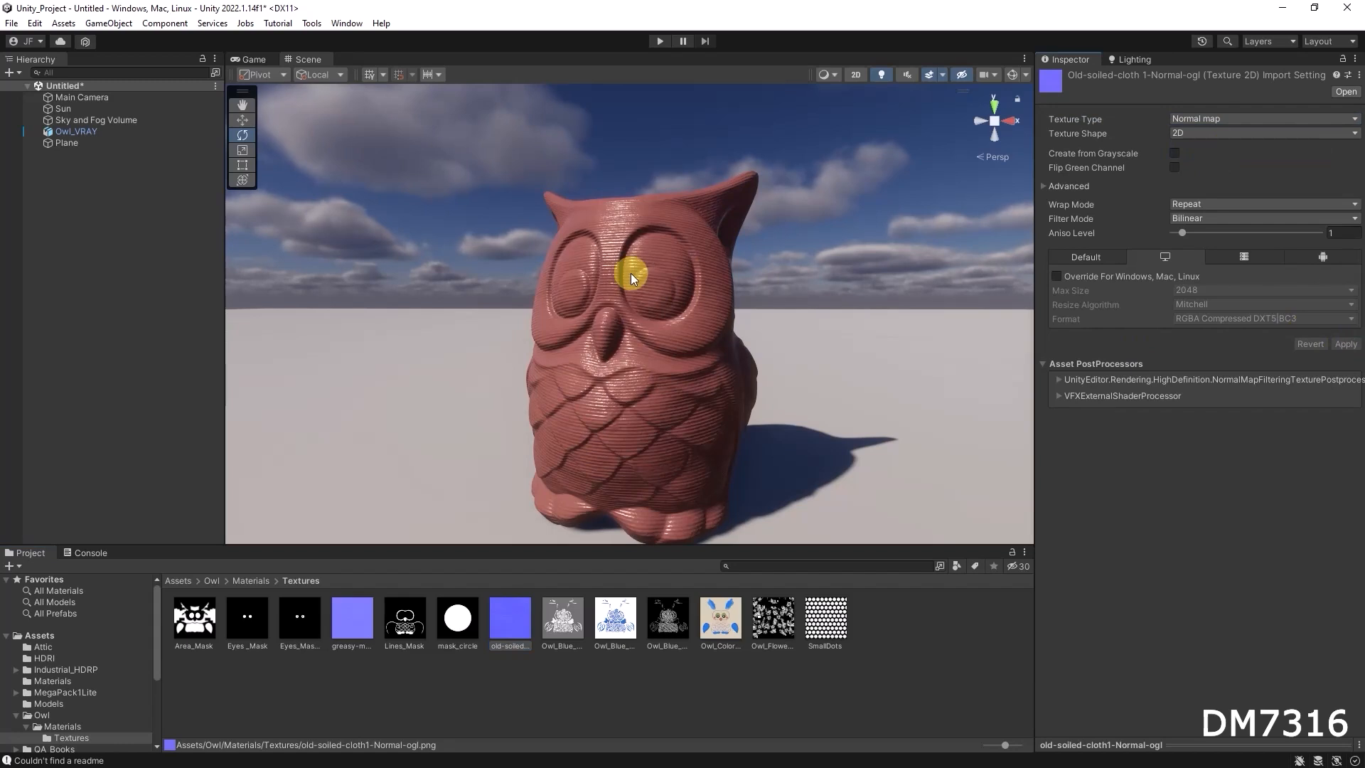
alt+drag(616, 327, 714, 332)
Set the texture type of greasy-metal-pan1-normal to Normal map and apply the import settings
click(357, 613)
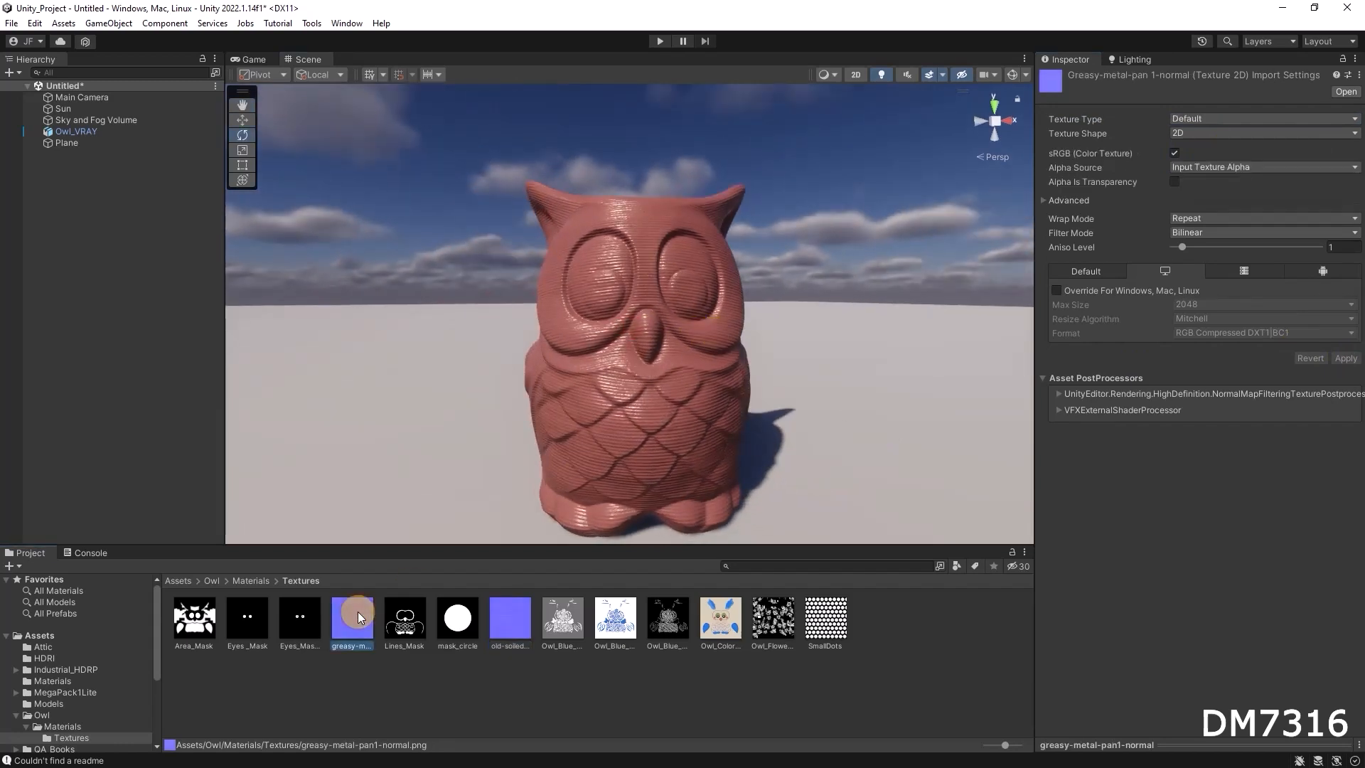
click(1222, 118)
click(1216, 148)
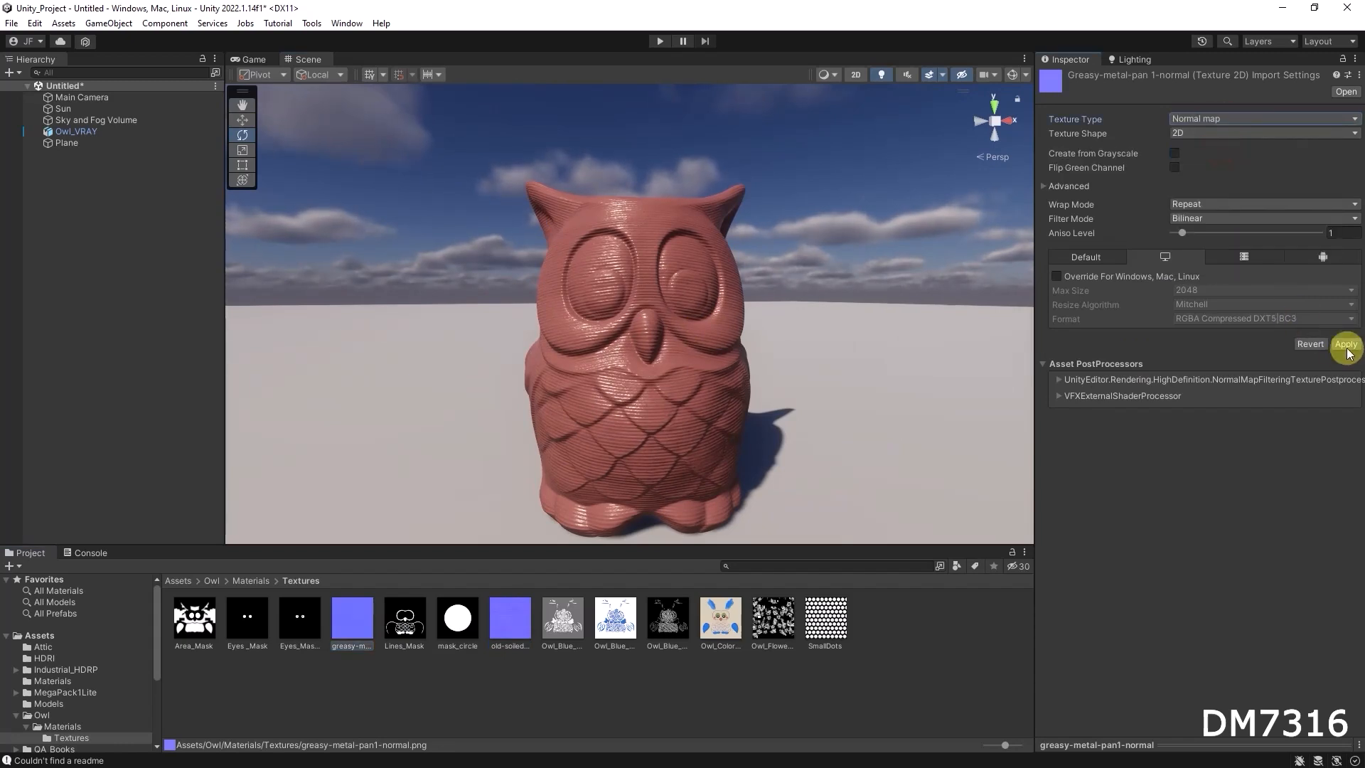
click(1344, 344)
Try the greasy-metal-pan1-normal texture on the owl and inspect the surface from several angles
drag(368, 613, 562, 455)
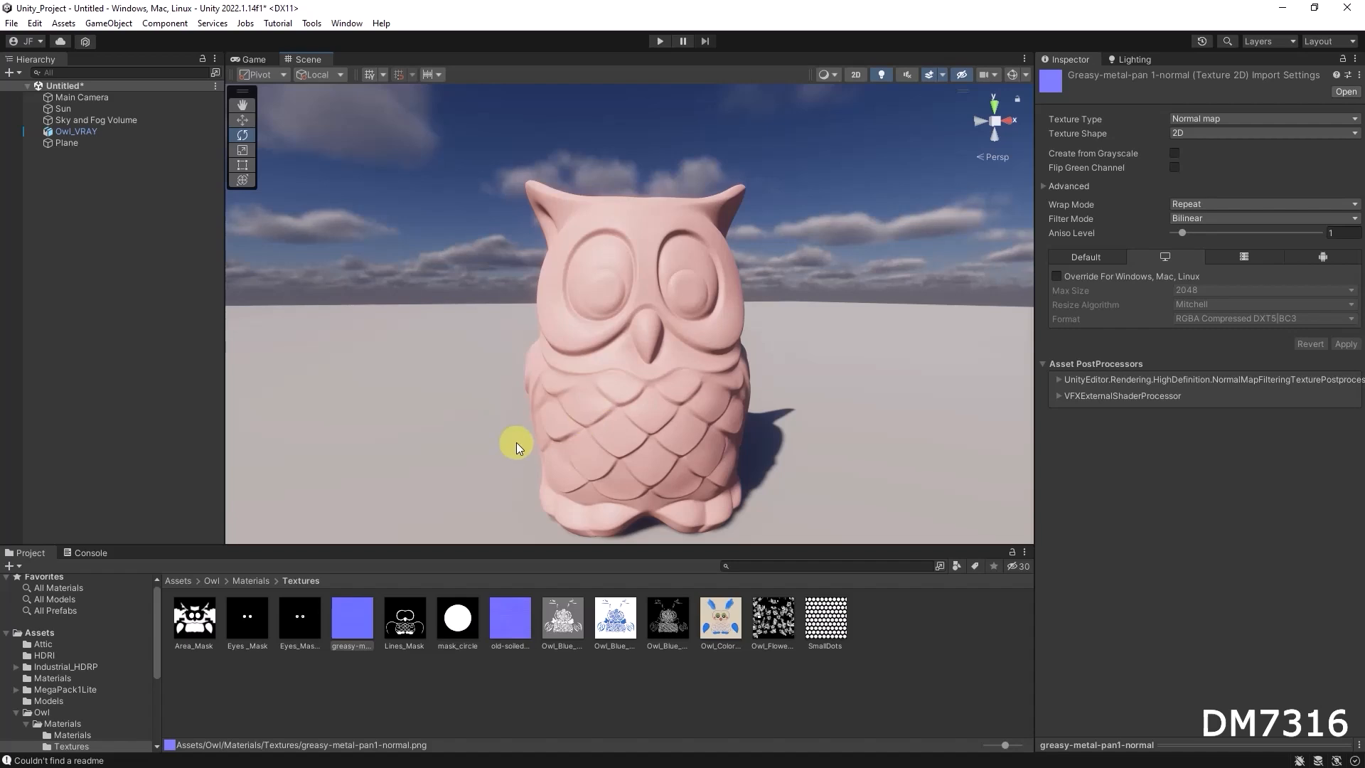
click(609, 317)
drag(413, 632, 1067, 556)
alt+right_drag(674, 393, 1050, 382)
alt+drag(597, 341, 639, 355)
Assign old-soiled-cloth1-Normal-ogl as Mat_Owl's normal map with a strength of 0.23 and inspect the owl from several sides
drag(501, 629, 1066, 560)
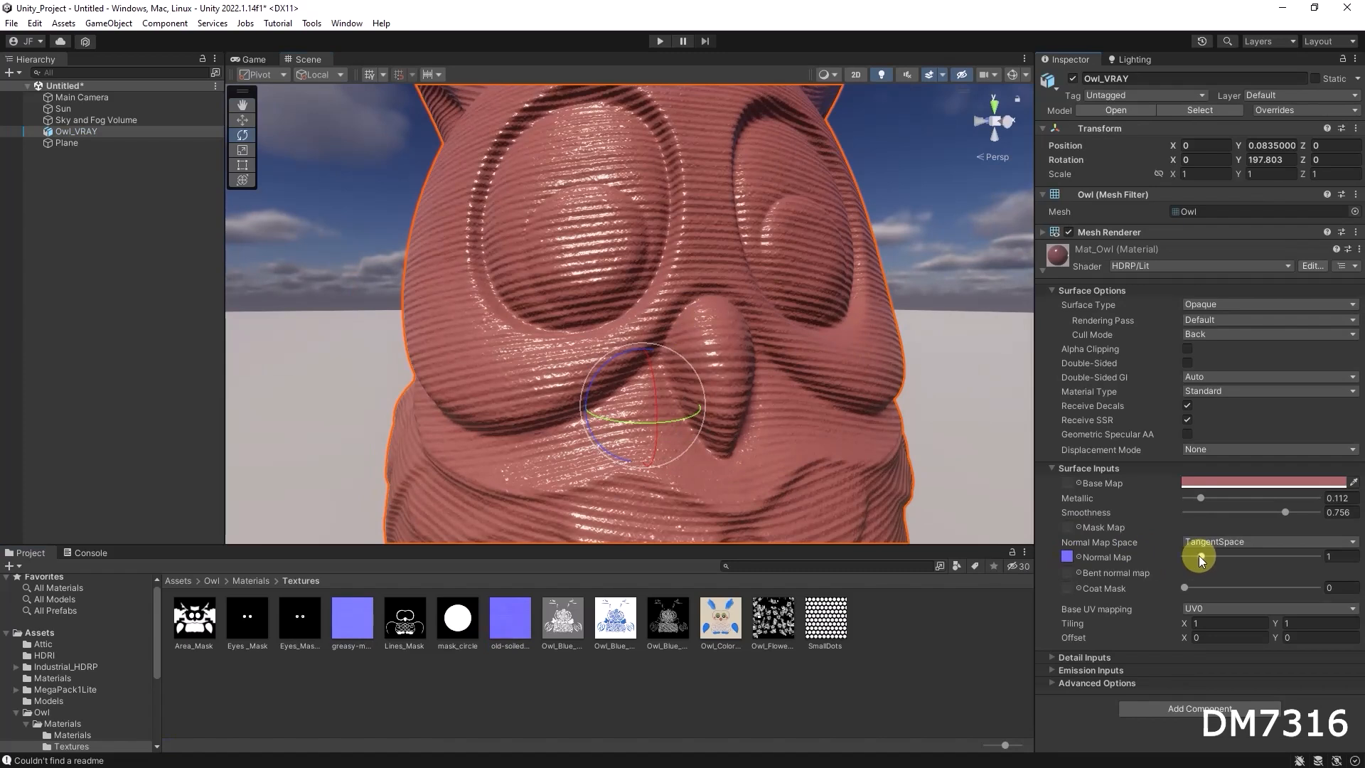
drag(1199, 556, 1186, 556)
scroll(761, 329, down, 5)
scroll(764, 334, up, 5)
scroll(771, 351, down, 2)
alt+drag(738, 352, 673, 372)
alt+drag(838, 393, 740, 374)
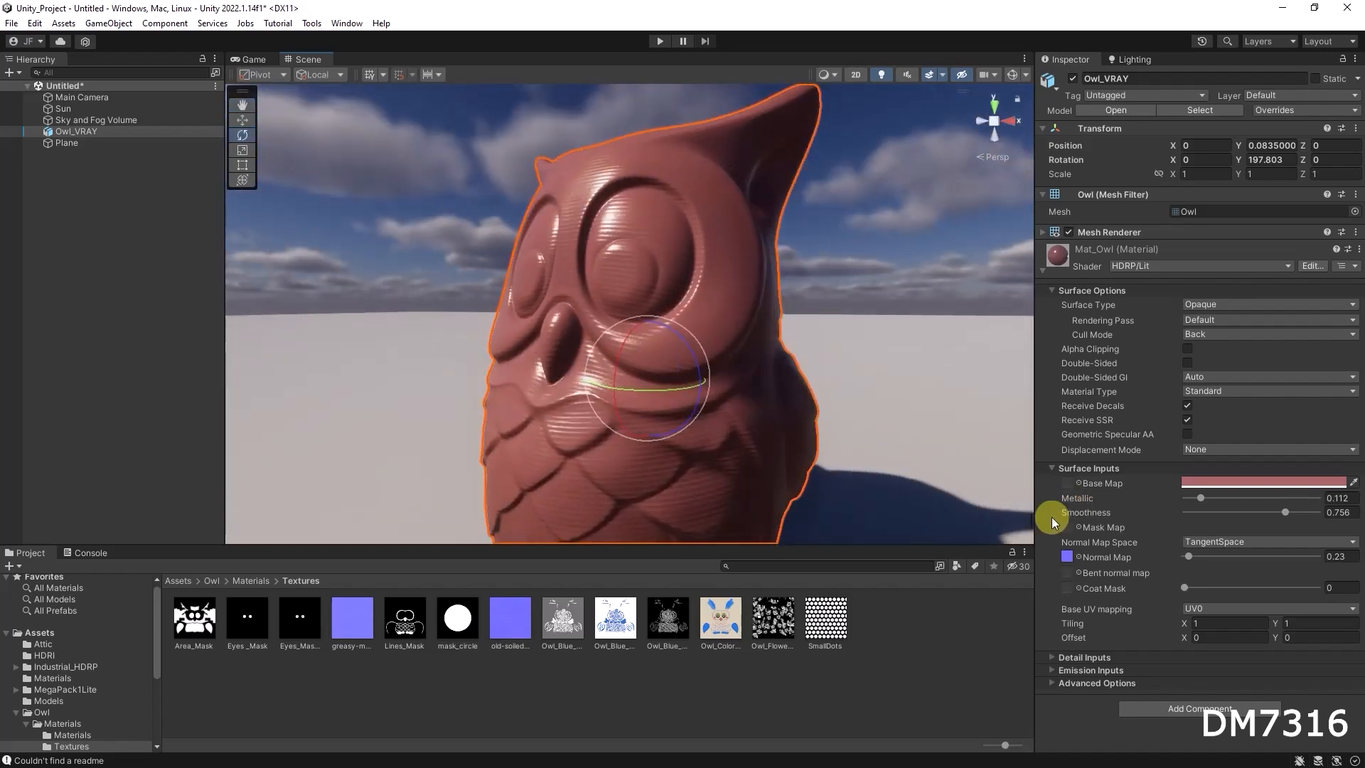
alt+drag(694, 371, 917, 403)
middle_drag(855, 444, 856, 426)
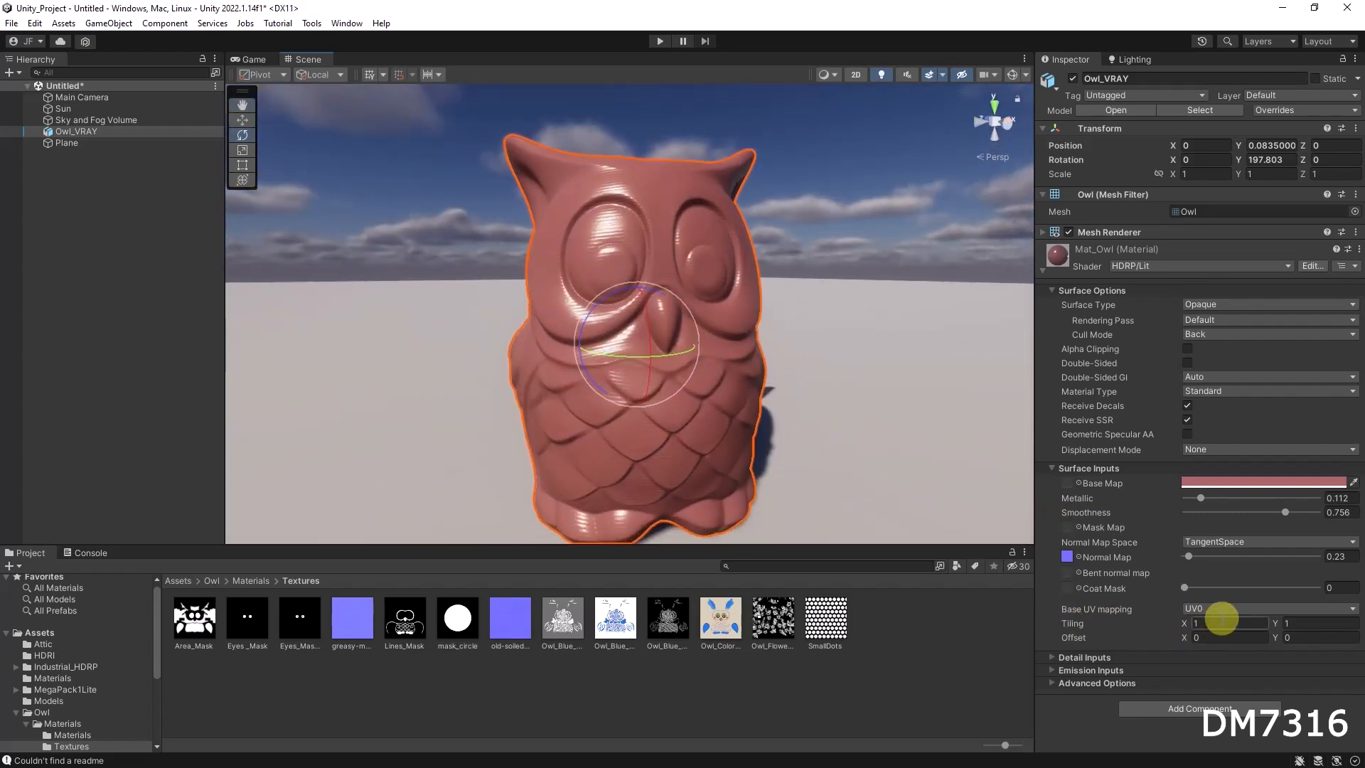
Set Mat_Owl's normal map strength to 0.74 and inspect the ridges on the owl up close
click(1210, 622)
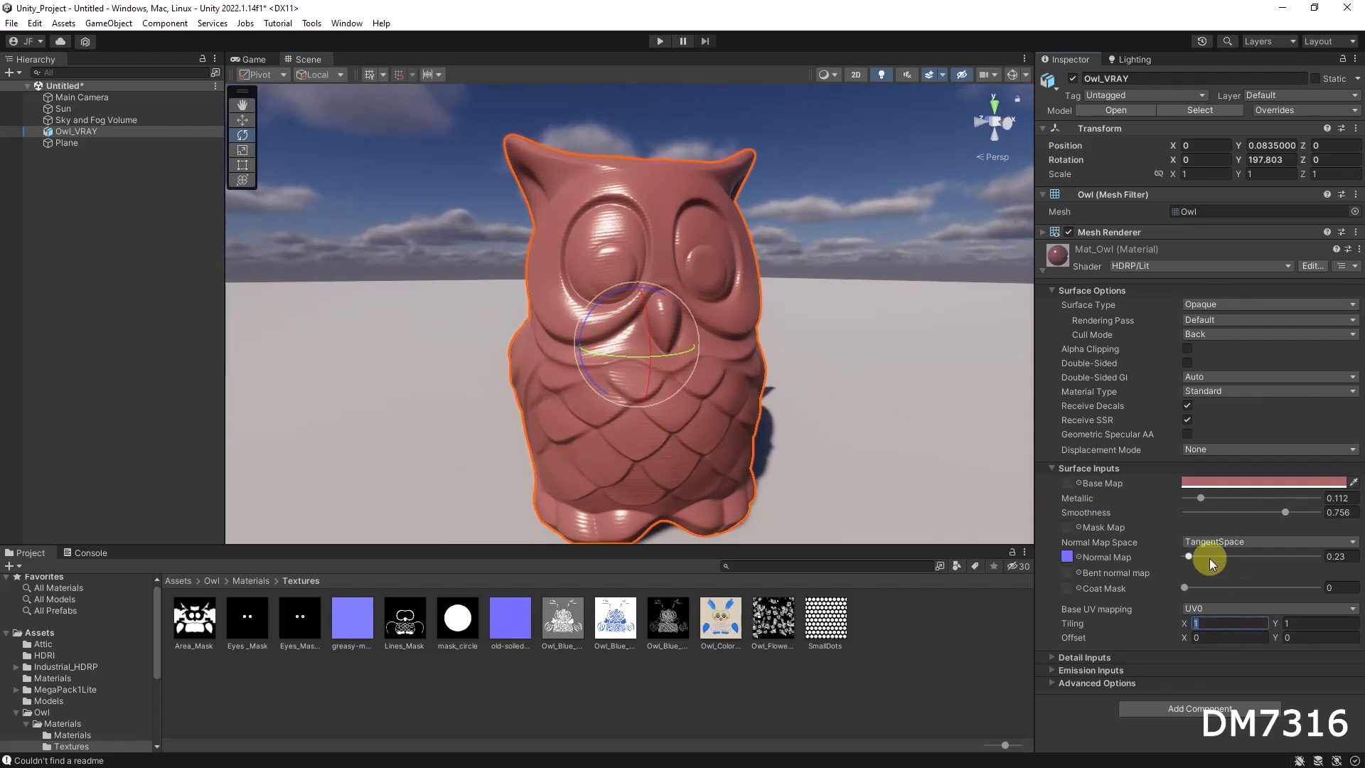
drag(1189, 553, 1197, 555)
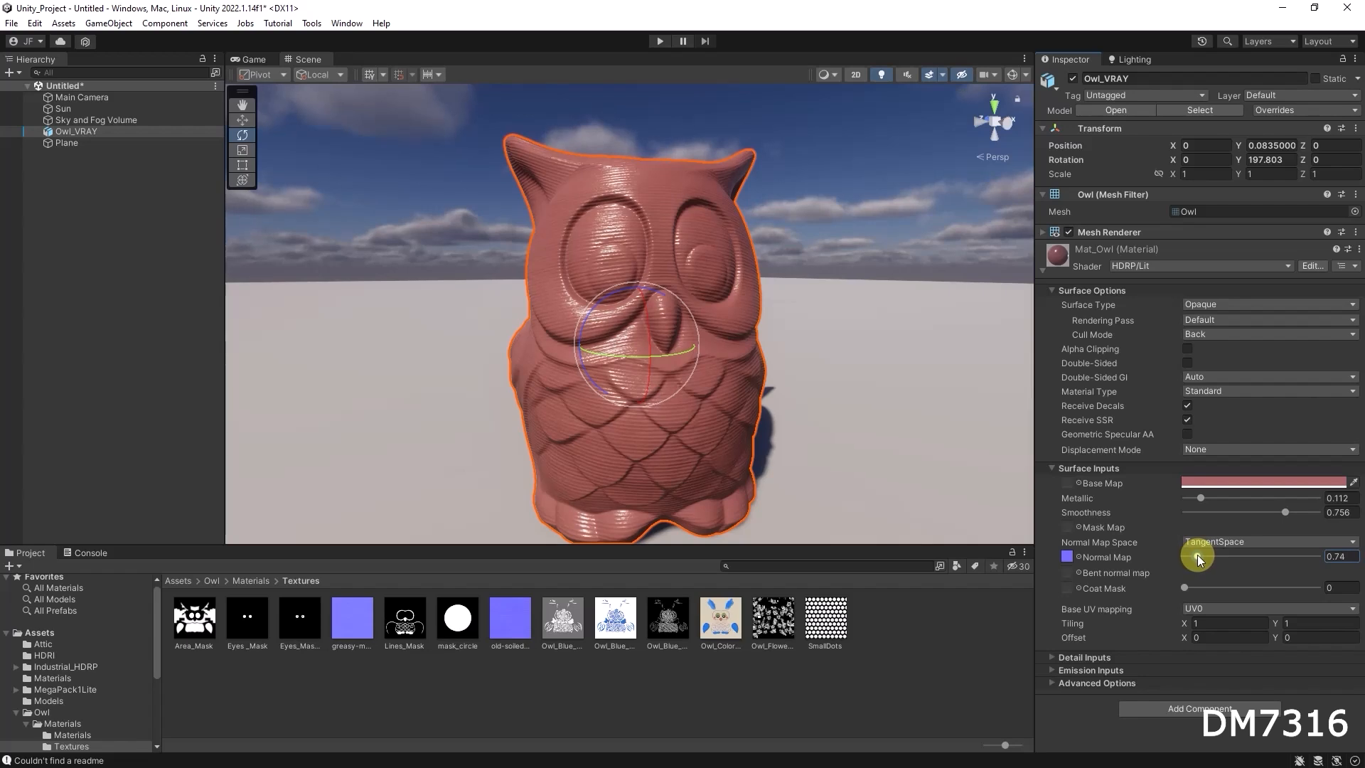
alt+right_drag(723, 300, 969, 340)
alt+drag(731, 340, 781, 341)
Try a tiling of 3 in X and Y on Mat_Owl and inspect the finer ridges up close
click(1235, 622)
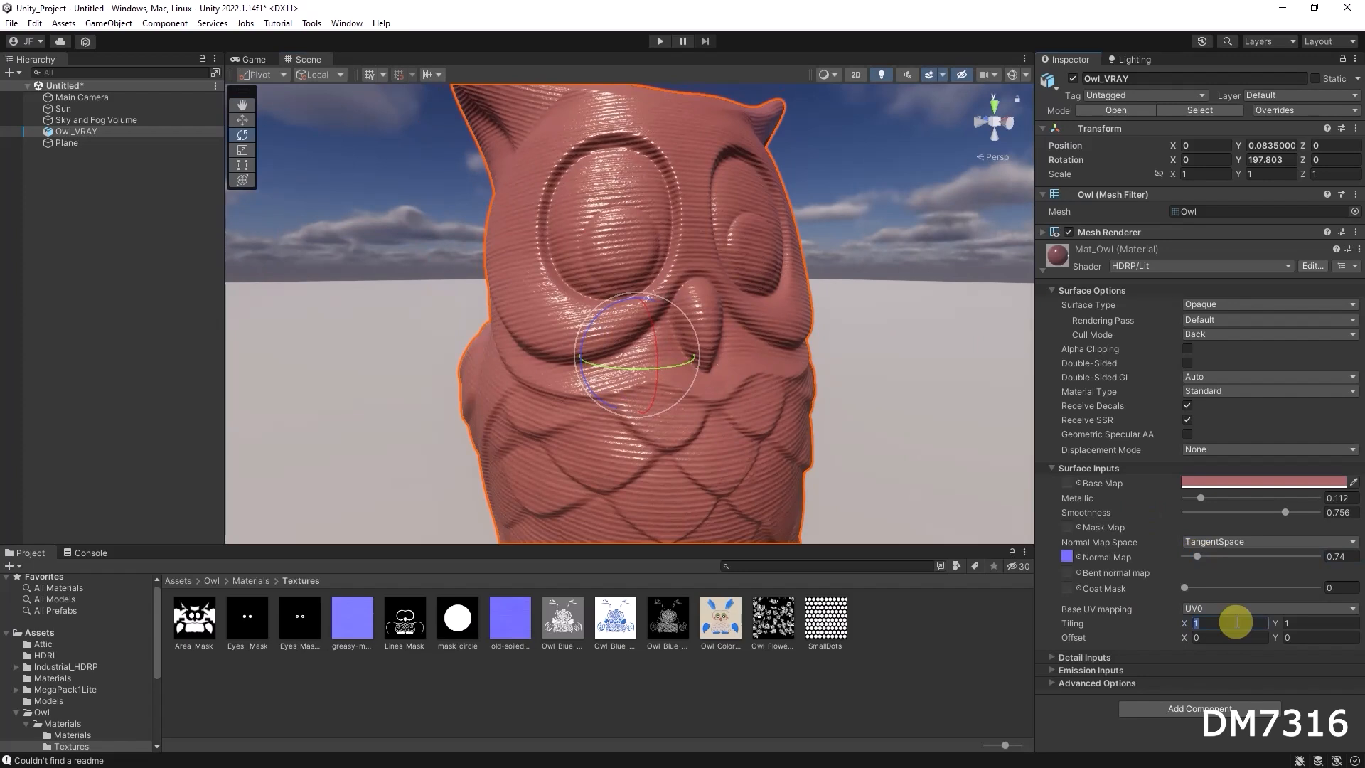
text(3)
key(Tab)
text(3)
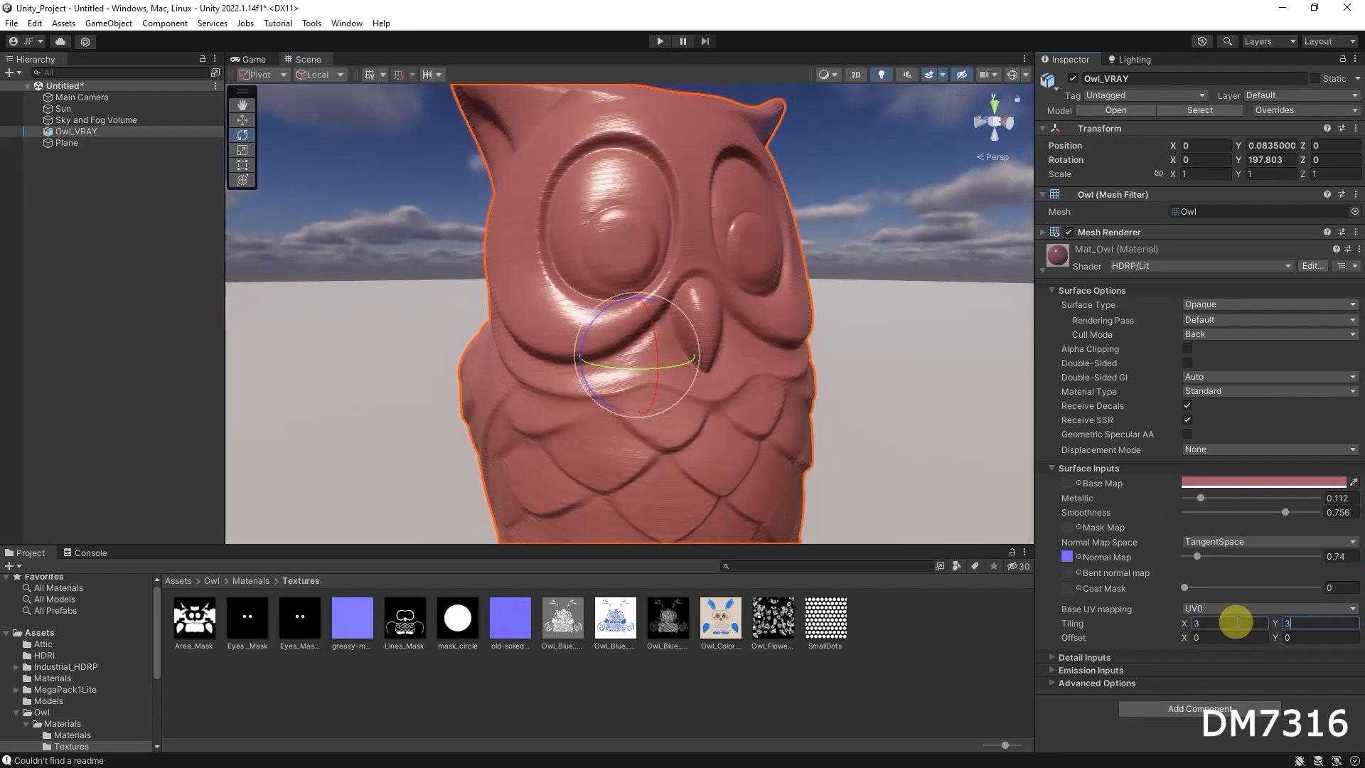
alt+right_drag(565, 280, 849, 313)
alt+drag(612, 317, 711, 334)
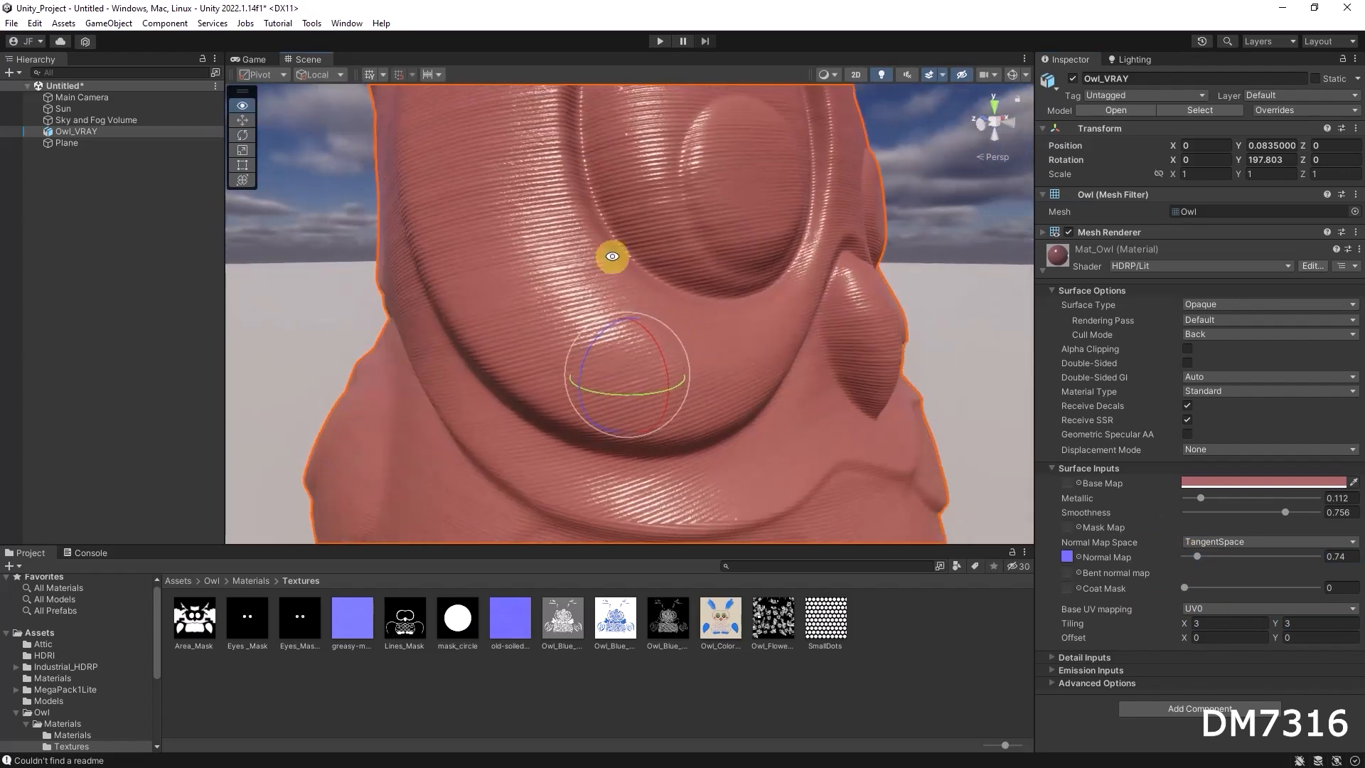
mouse_move(803, 315)
alt+right_down()
mouse_move(771, 305)
mouse_move(823, 307)
alt+right_up()
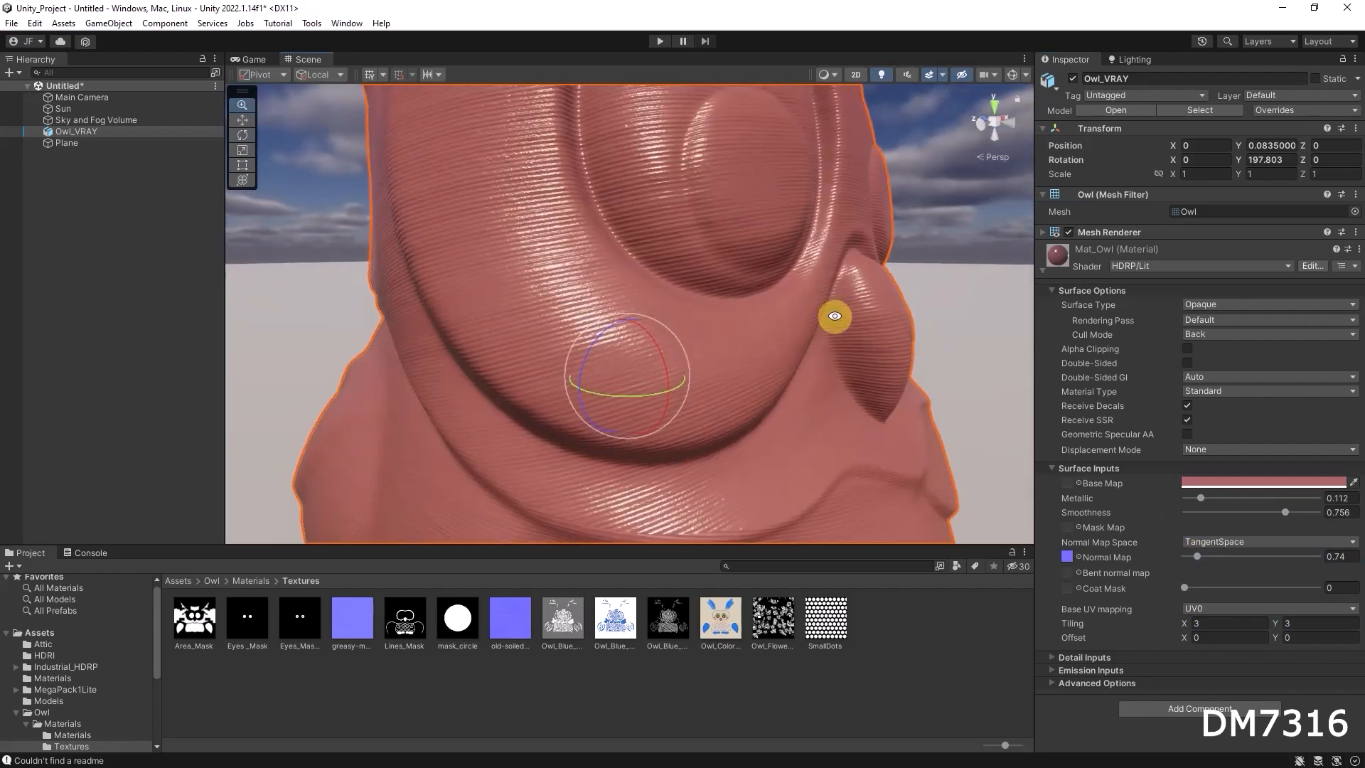
Set Mat_Owl's tiling back to 1 in X and Y and view the whole owl
click(1219, 621)
text(1)
key(Tab)
text(1)
alt+right_drag(649, 307, 676, 365)
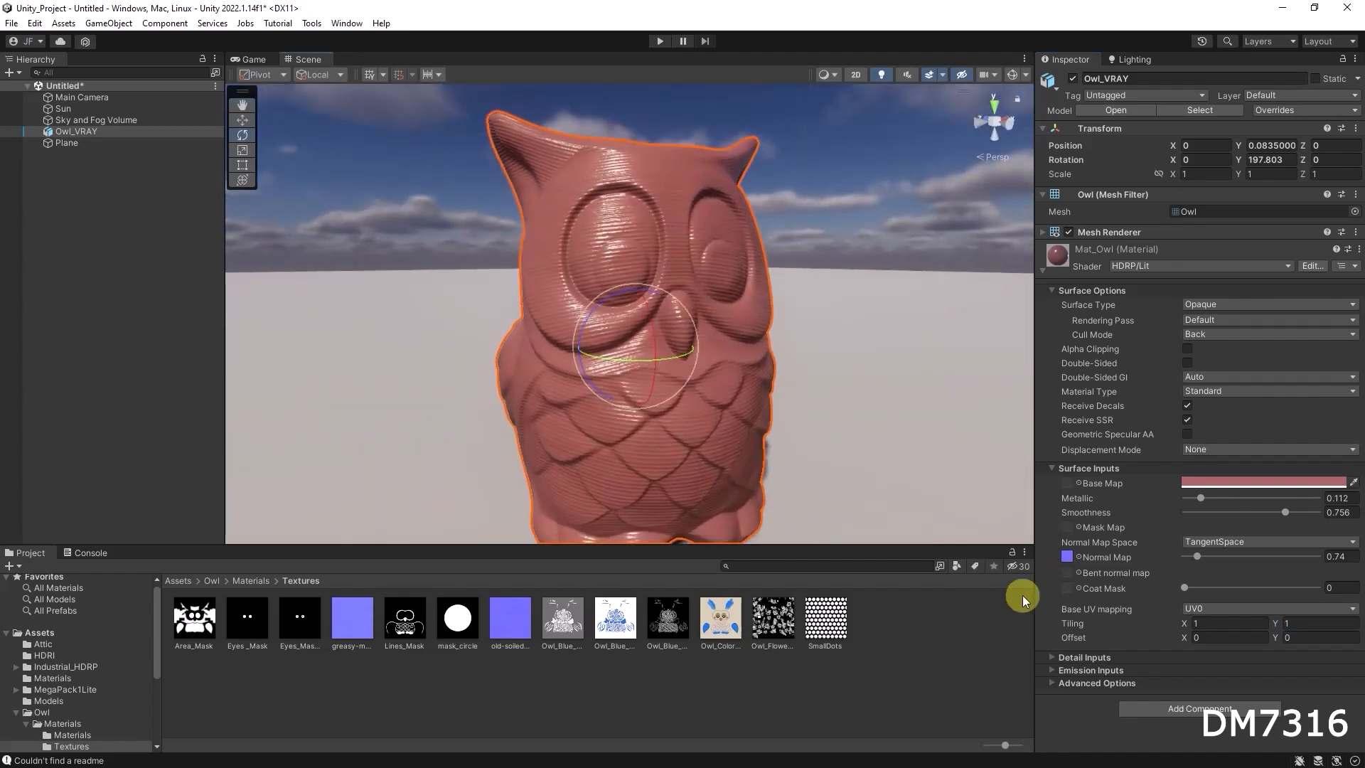
Set Mat_Owl's normal map strength to 0 and remove its normal map texture by choosing None
drag(1196, 555, 1169, 557)
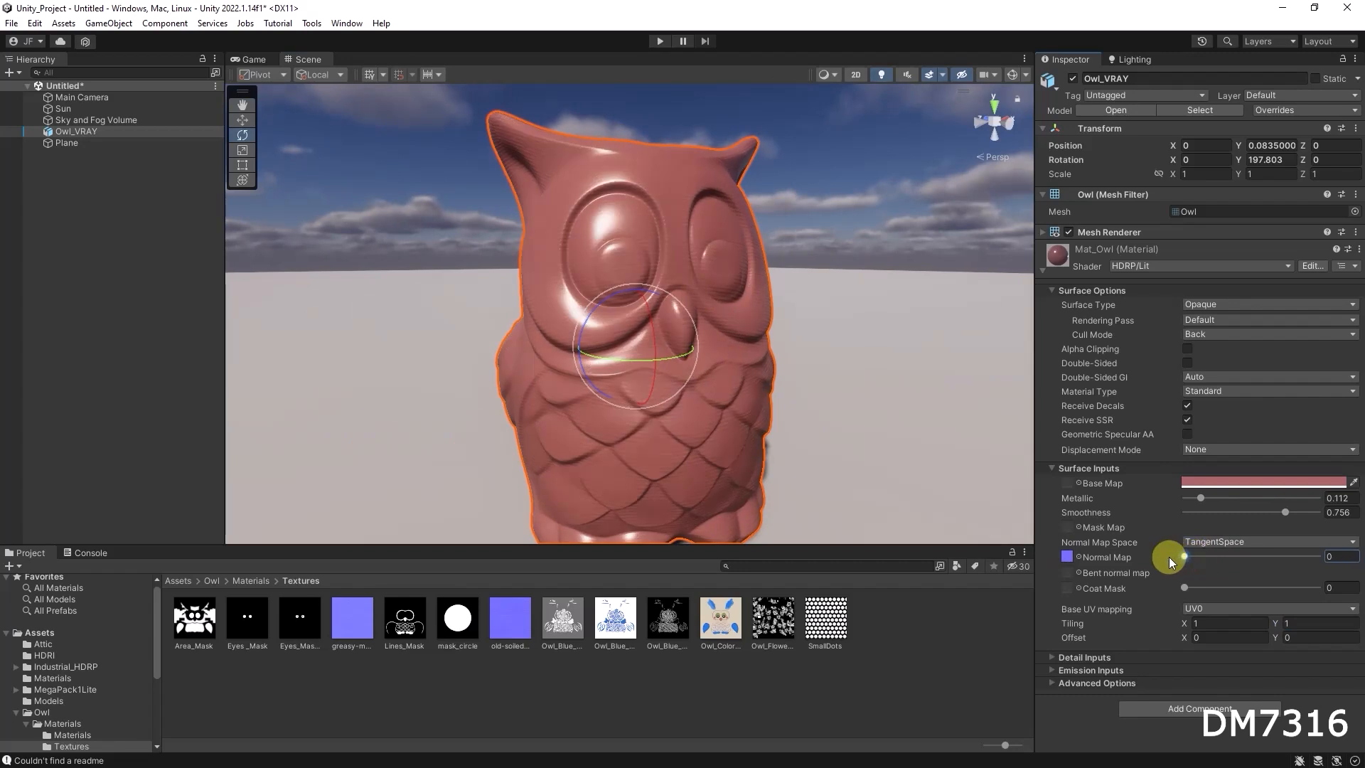
click(1077, 556)
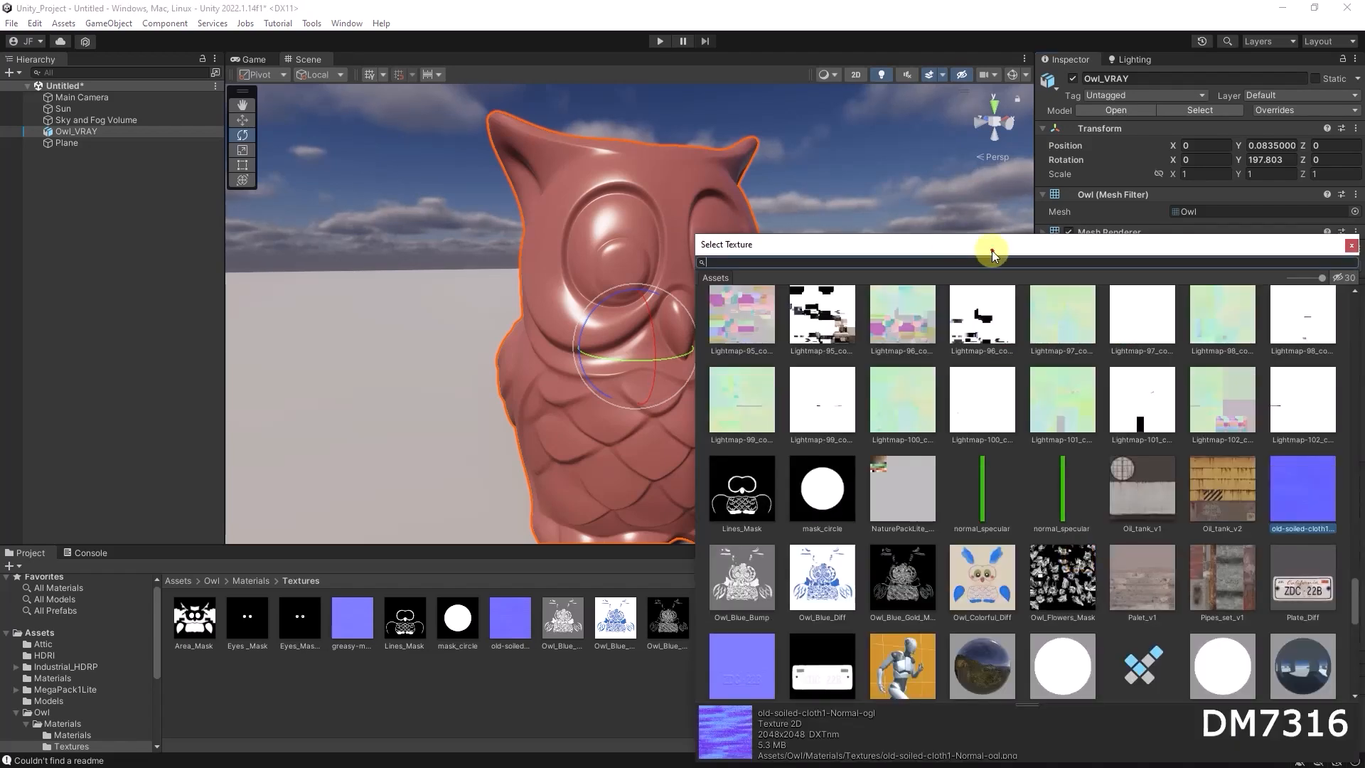
drag(992, 251, 818, 125)
scroll(880, 357, up, 5)
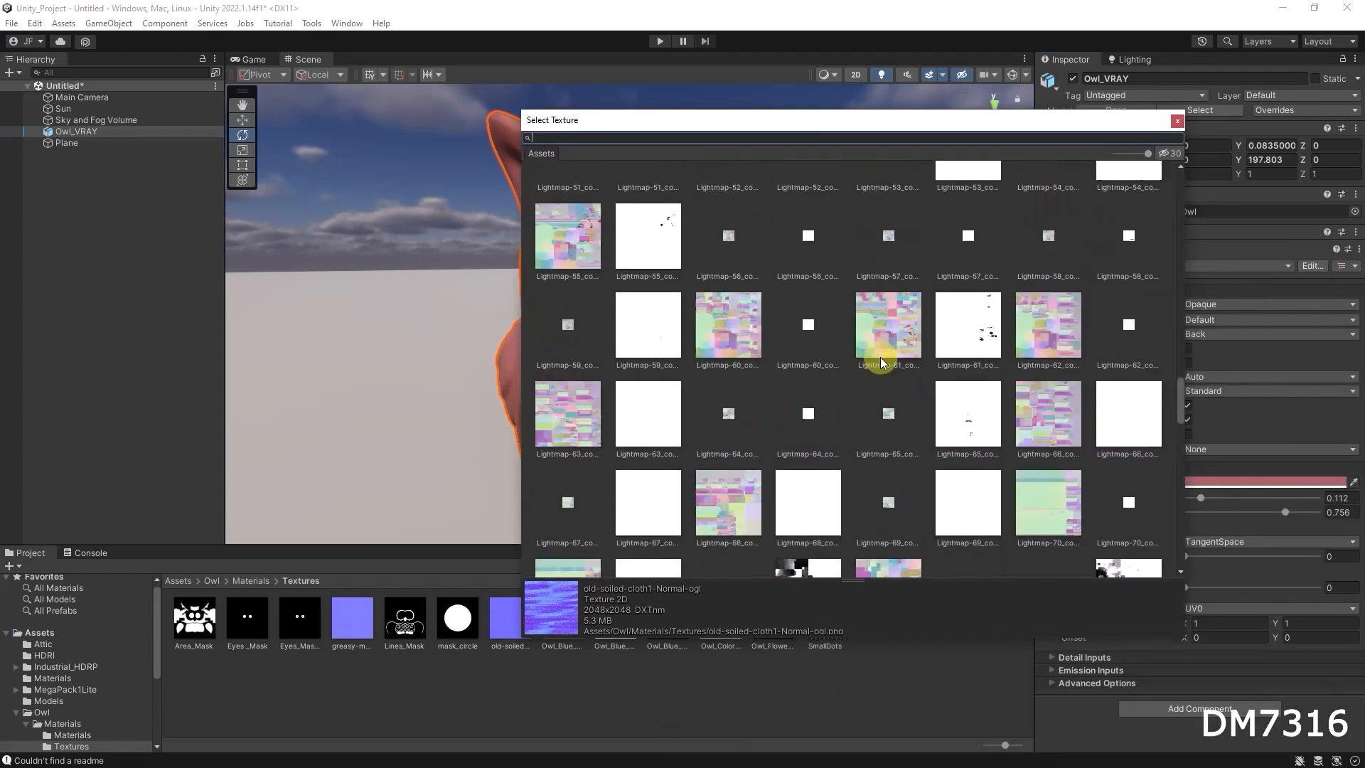
scroll(880, 357, up, 10)
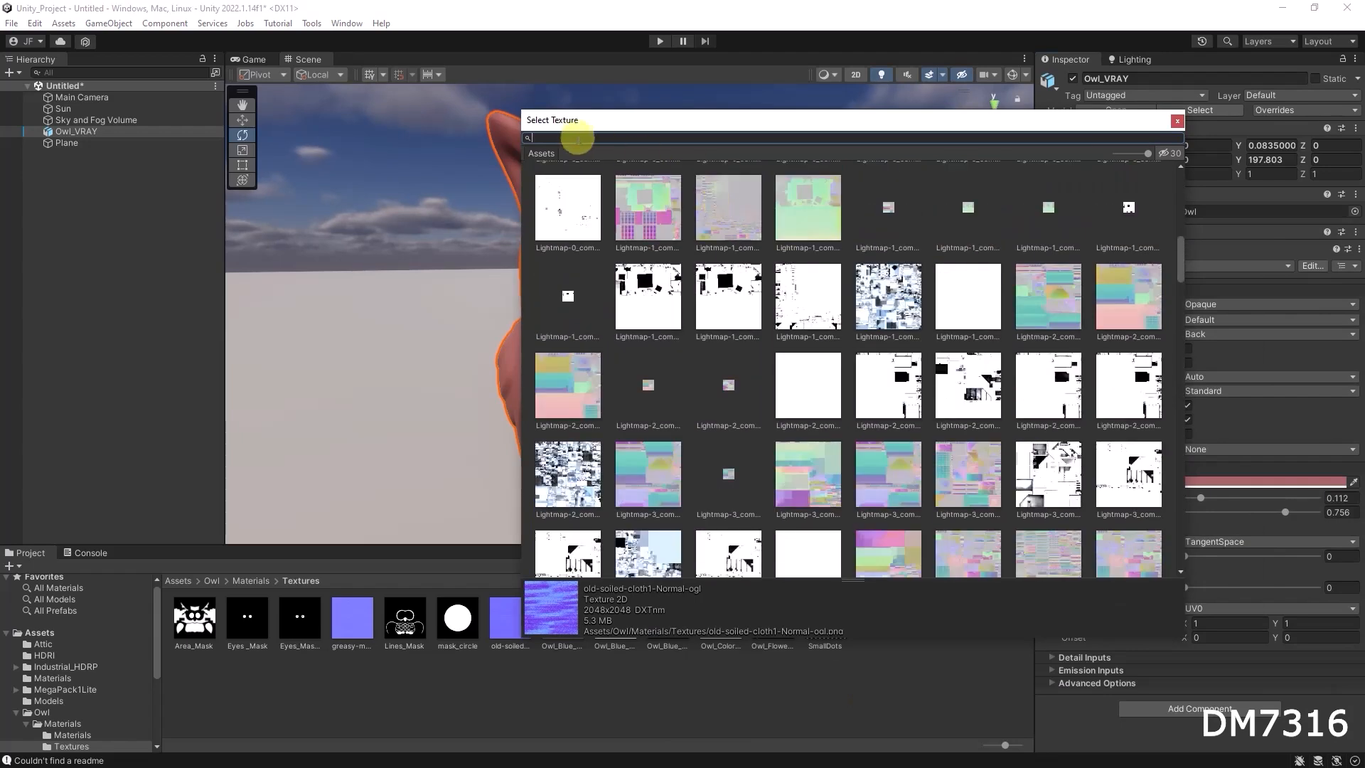
click(576, 135)
text(none)
click(561, 204)
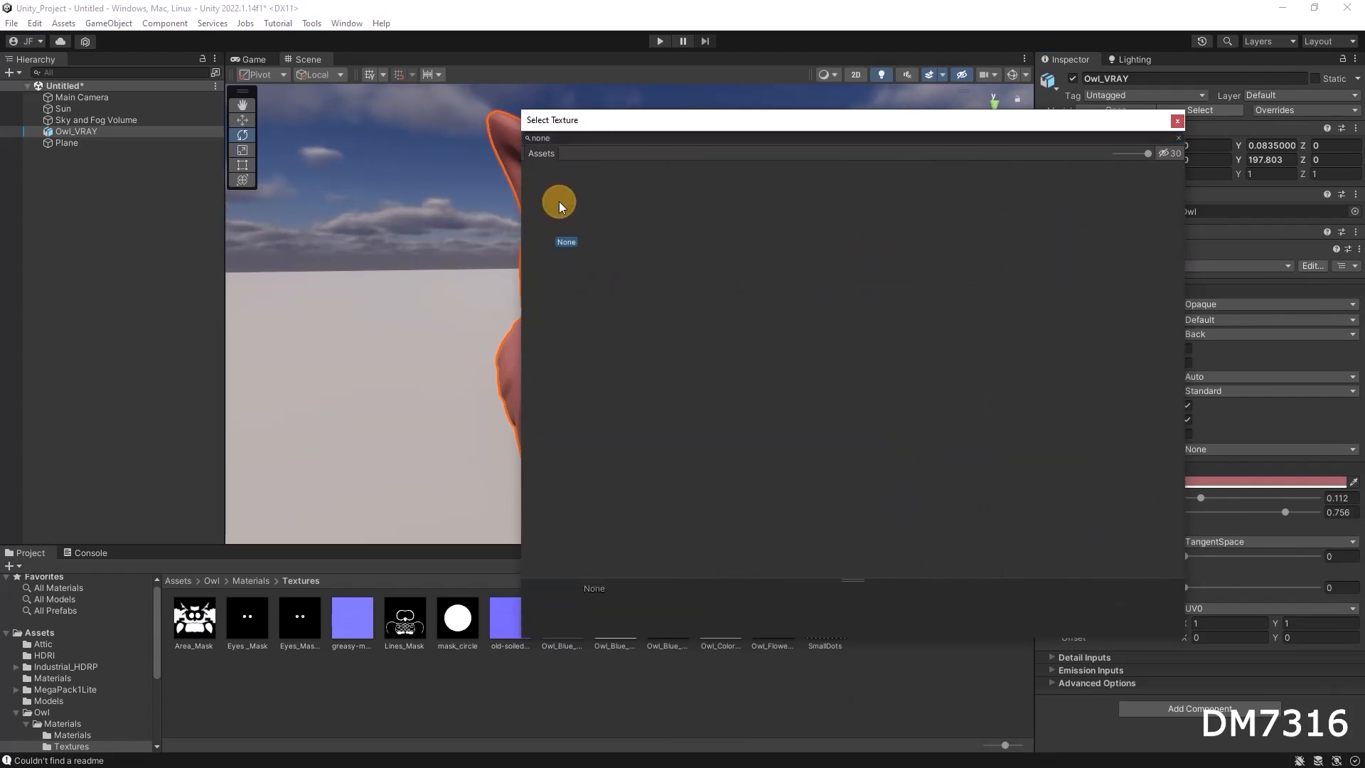
double_click(561, 204)
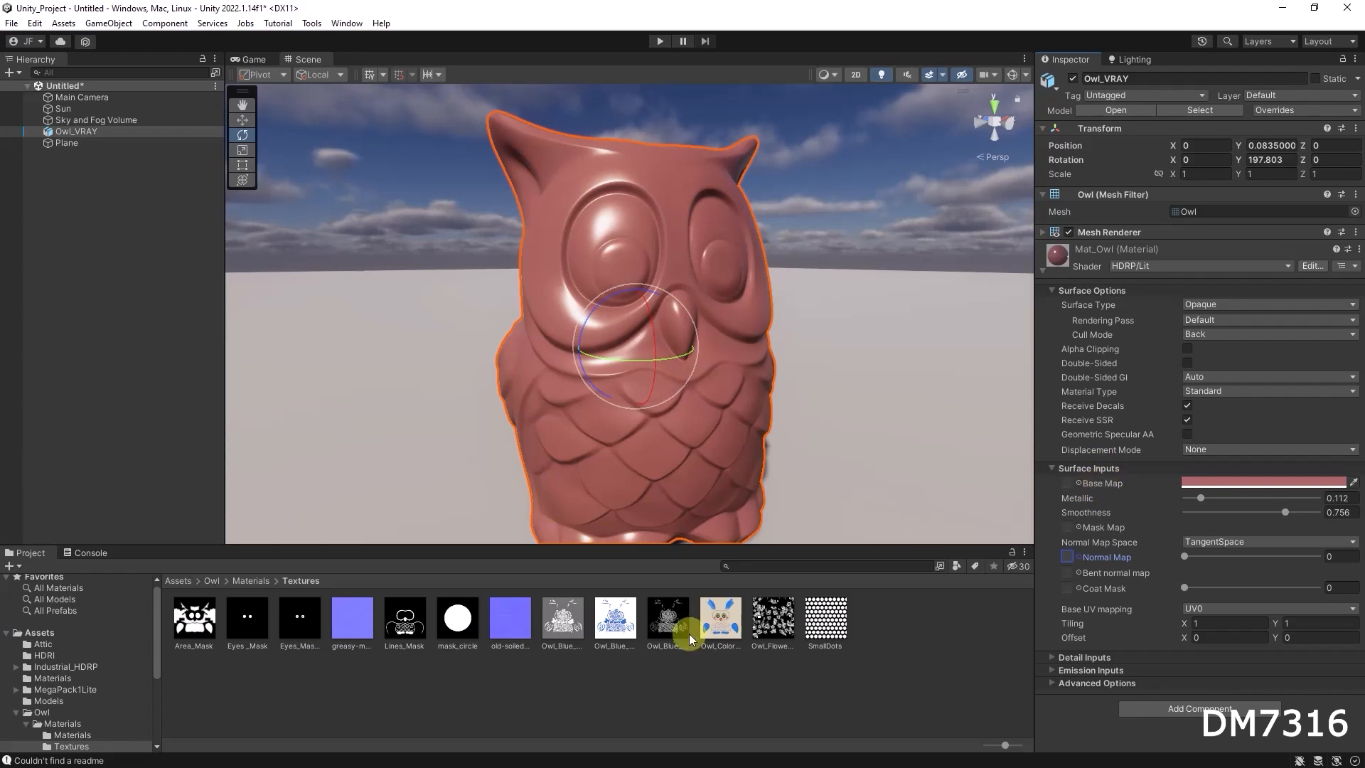
Assign the Owl_Colorful_Diff texture as Mat_Owl's base map and inspect the owl's painted surface
drag(714, 620, 1068, 483)
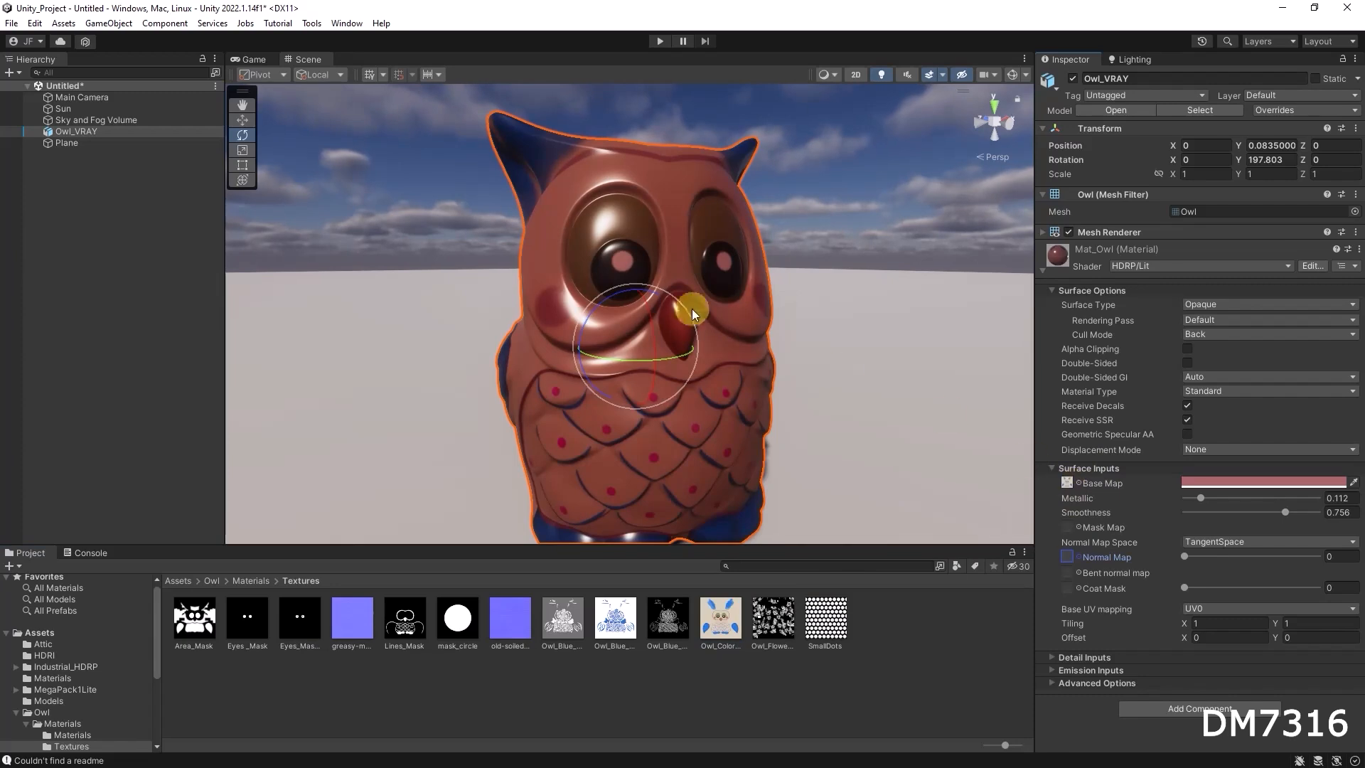
alt+drag(737, 377, 637, 371)
alt+drag(786, 369, 836, 382)
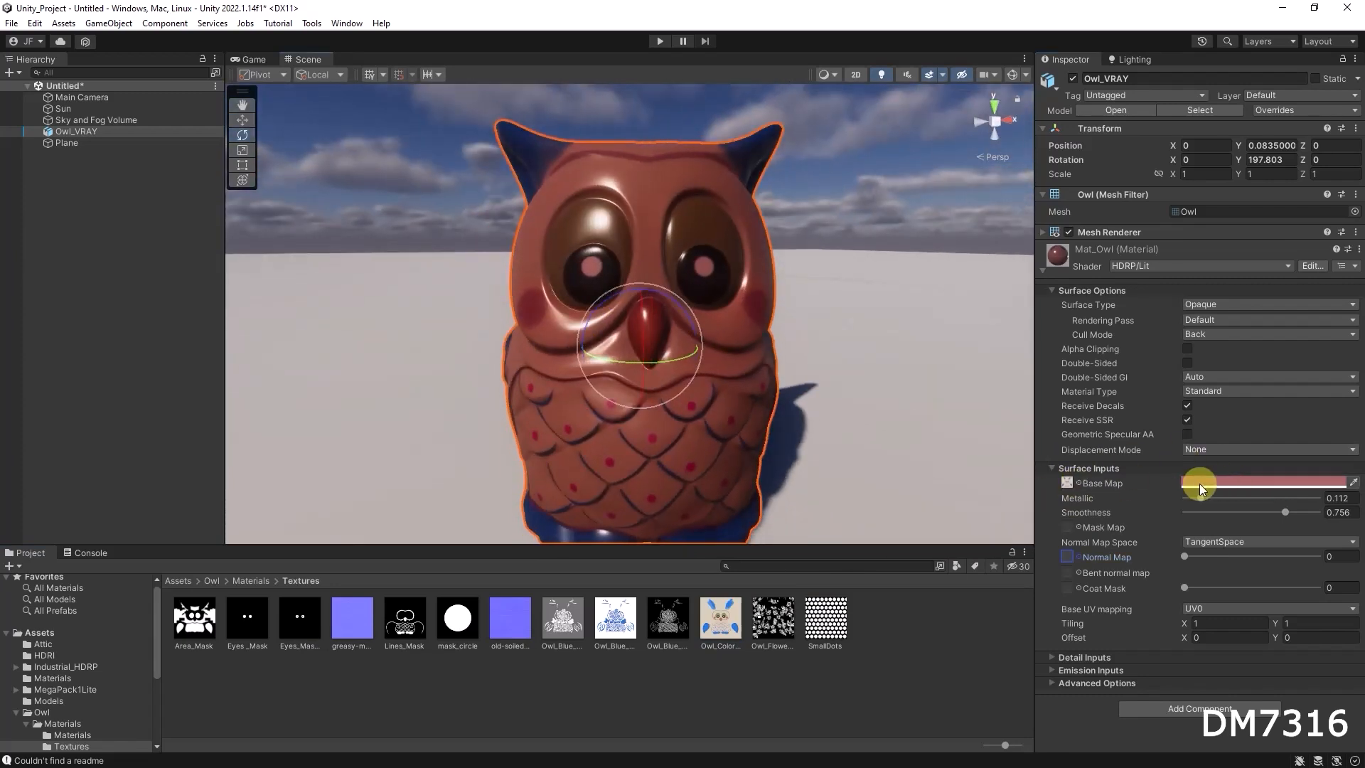
Set Mat_Owl's base map colour to white, inspect the owl and open the Owl Materials folder
click(1249, 483)
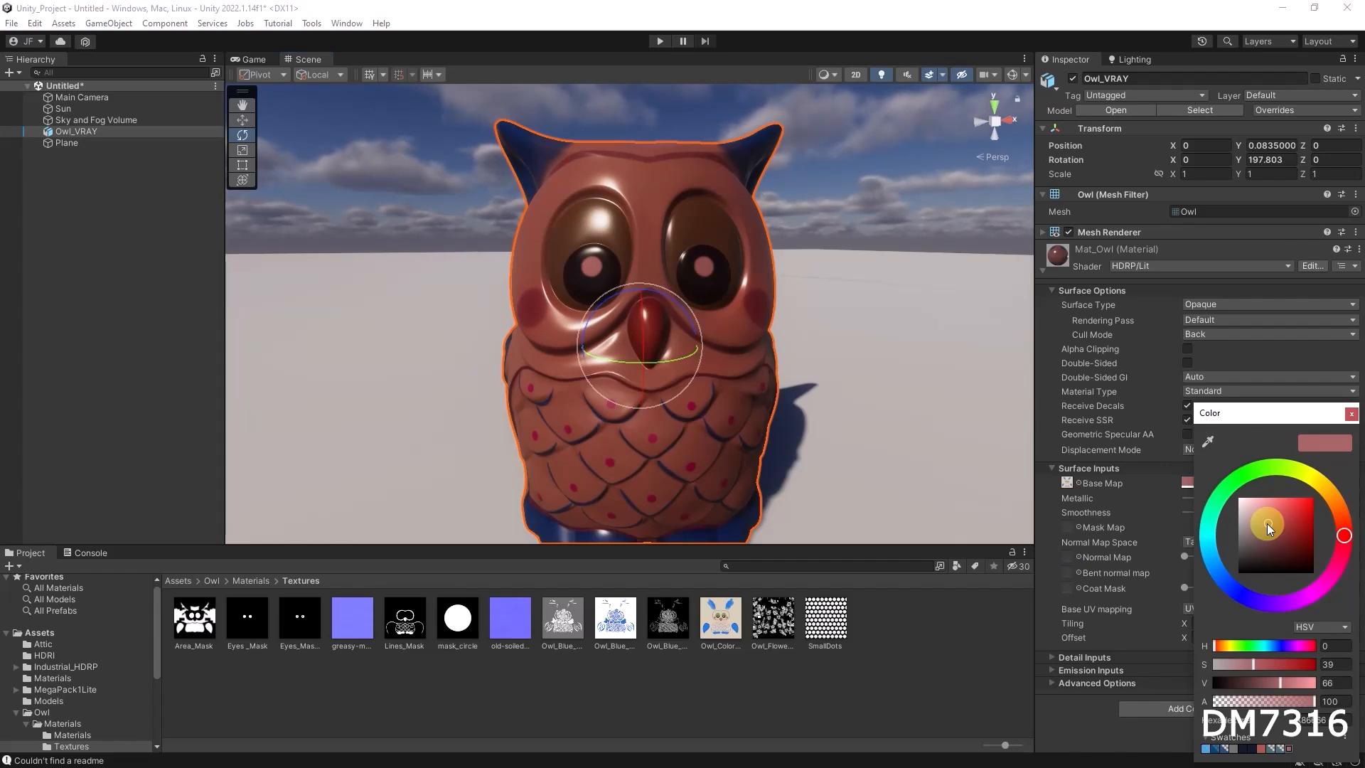
drag(1266, 523, 1231, 491)
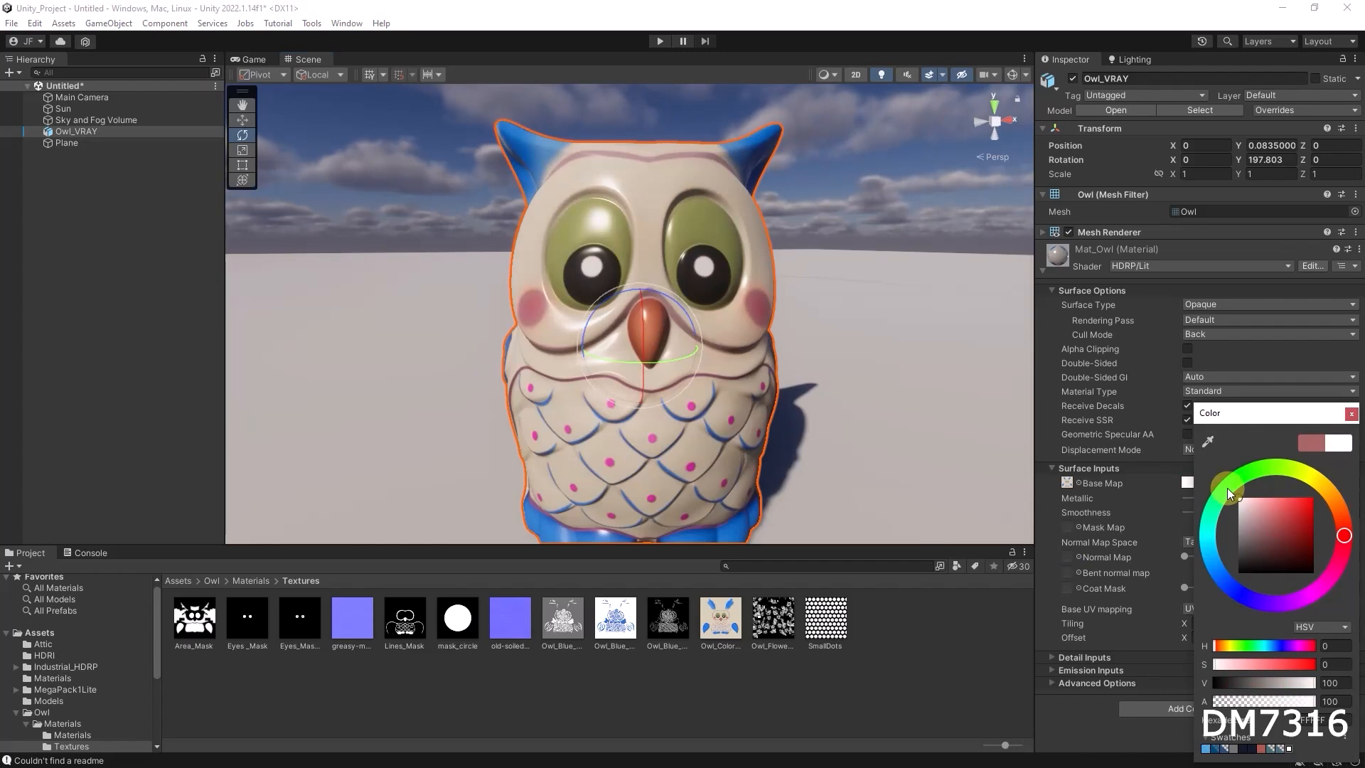
click(865, 326)
alt+drag(864, 326, 782, 462)
click(252, 581)
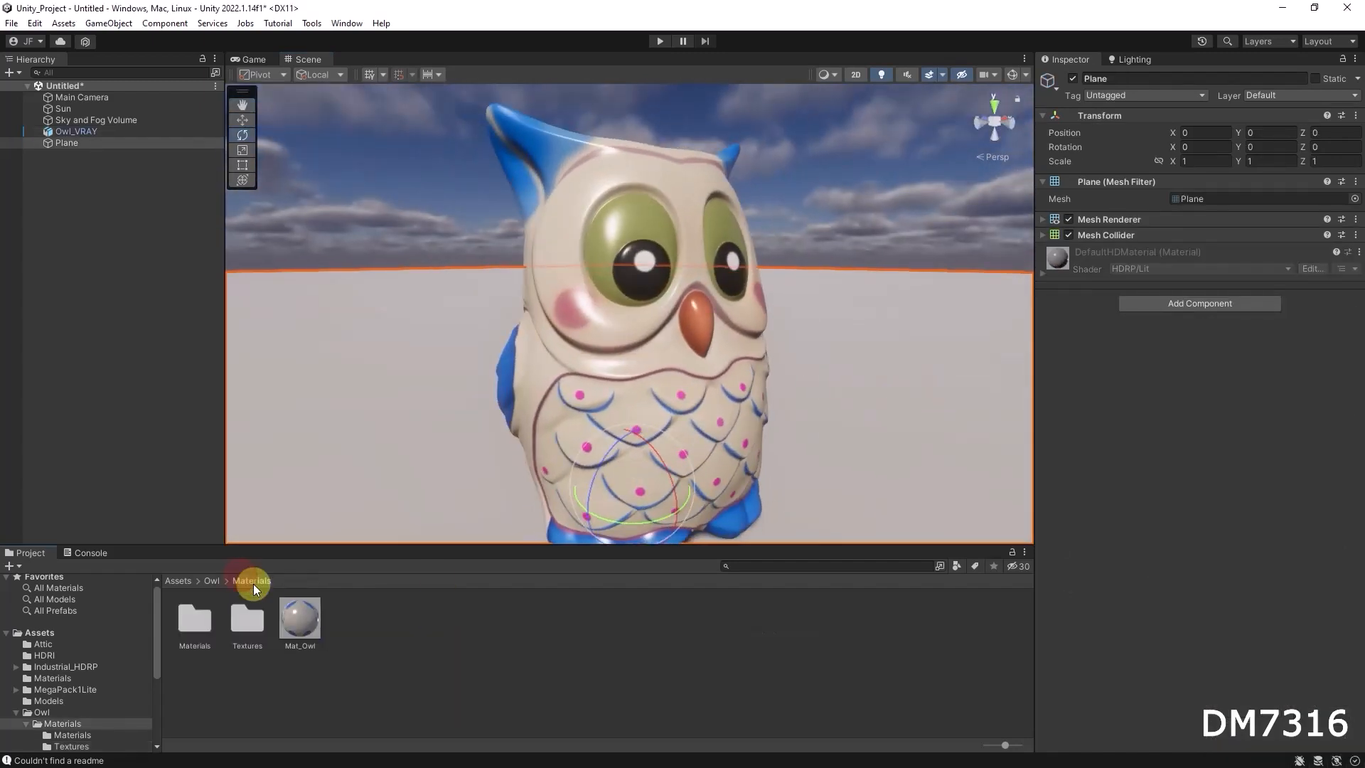
Create a material named Mat_Glass in the Owl Materials folder
right_click(426, 630)
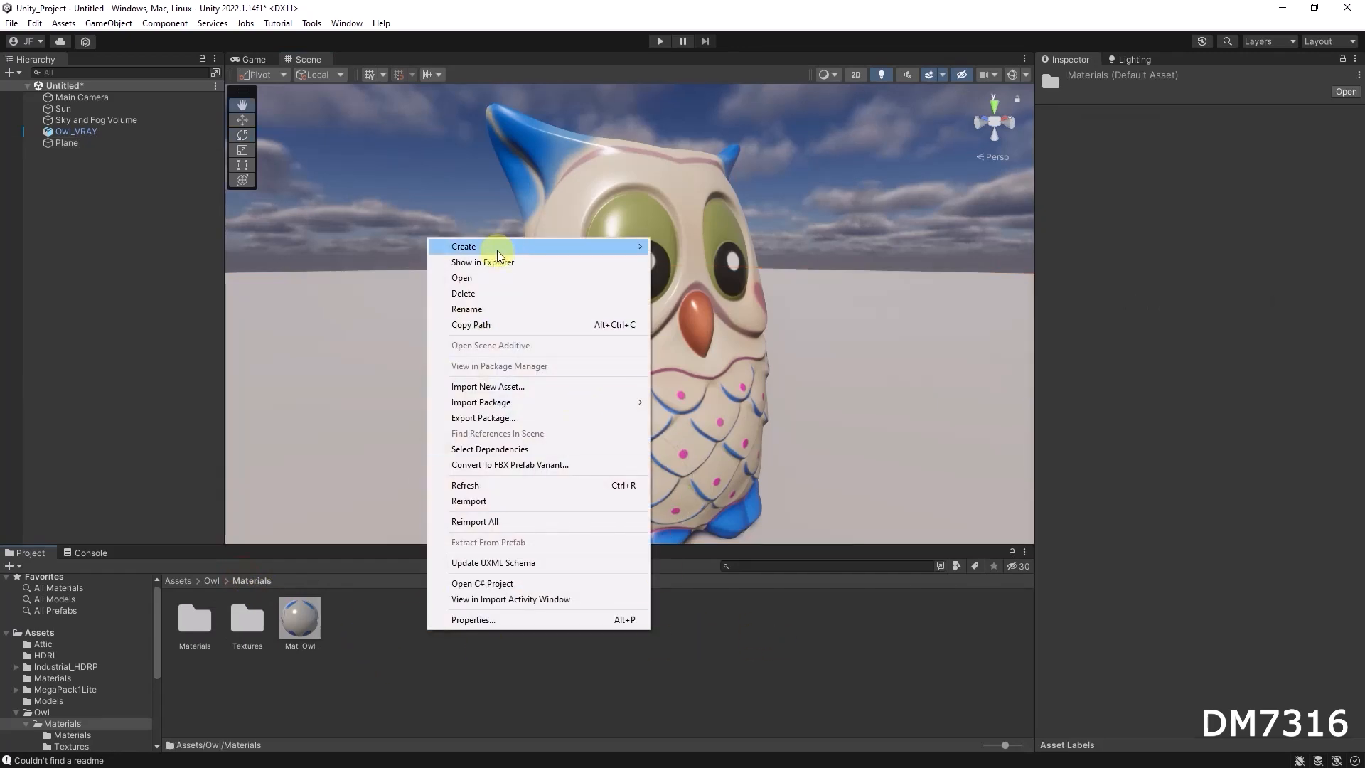
mouse_move(497, 250)
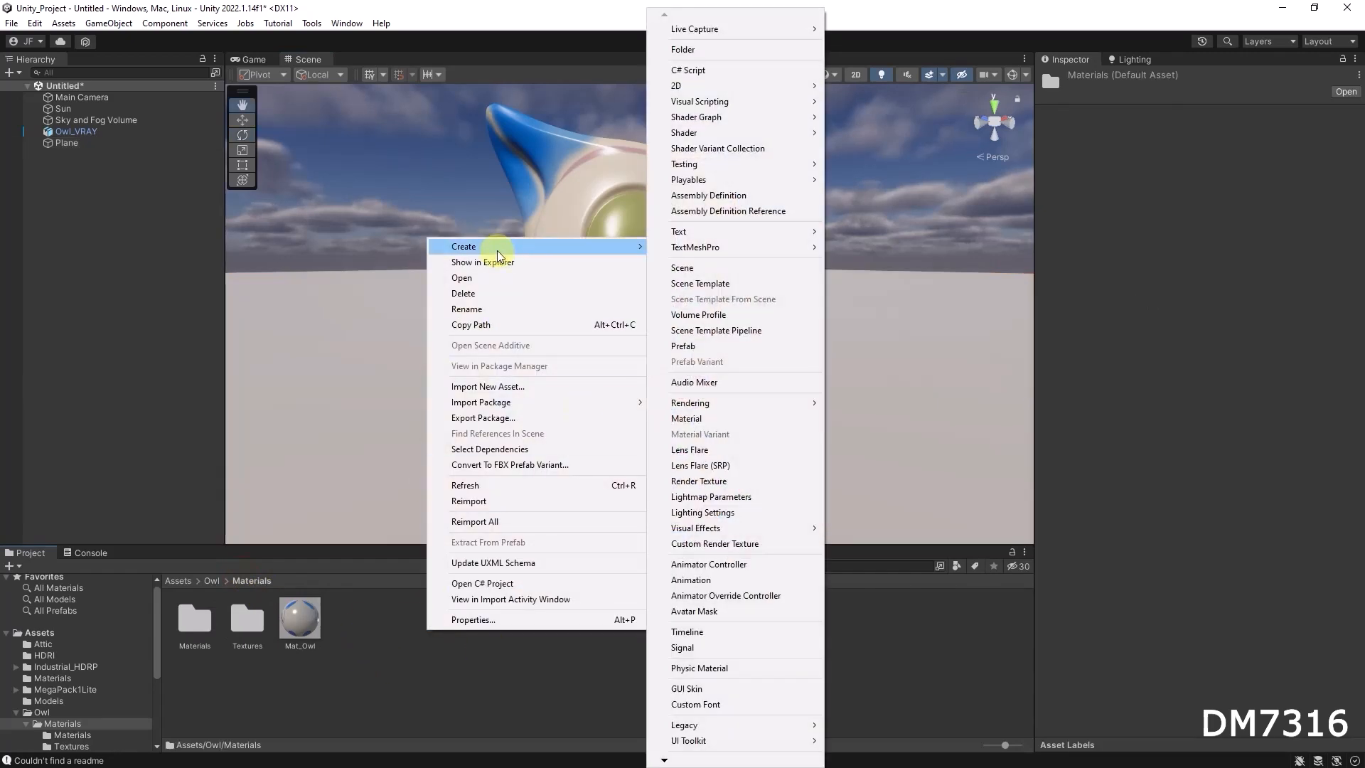
click(711, 420)
text(Mat)
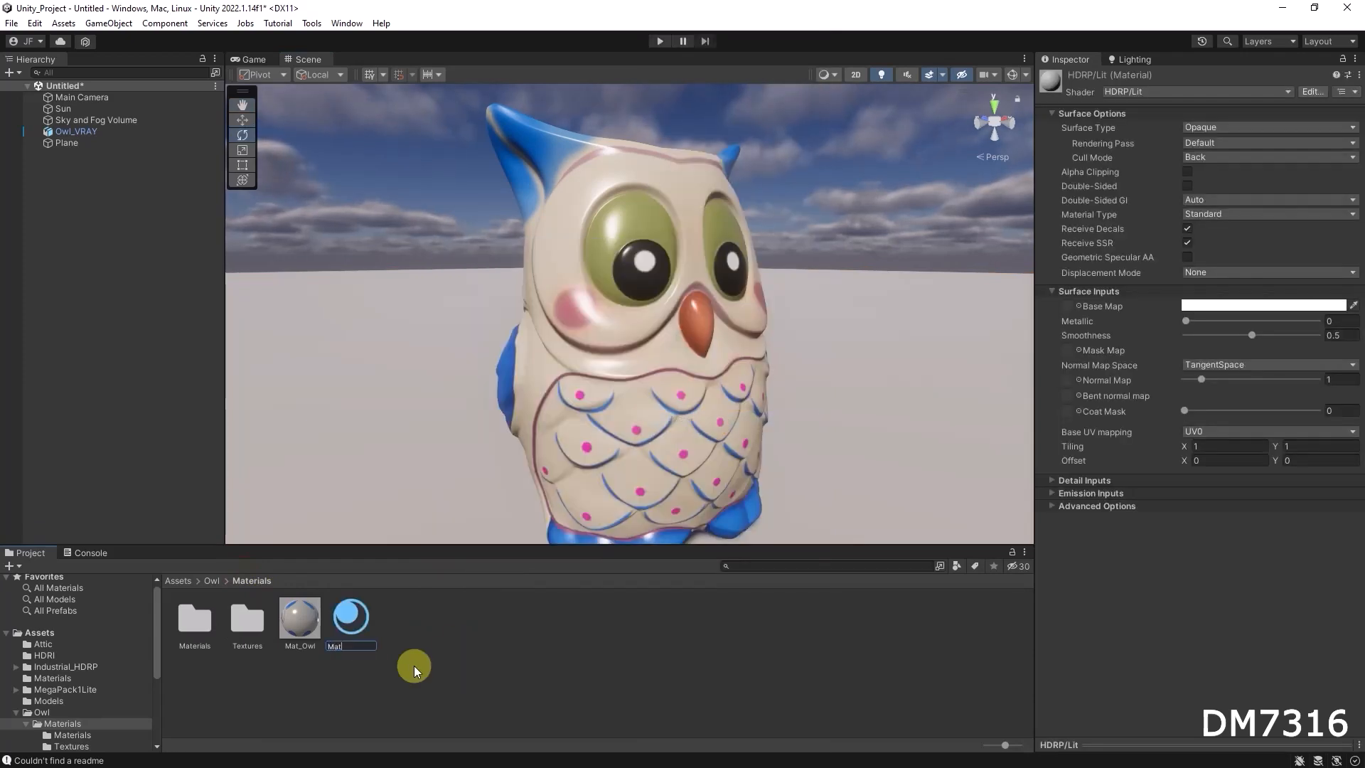
text(_Glass)
key(Return)
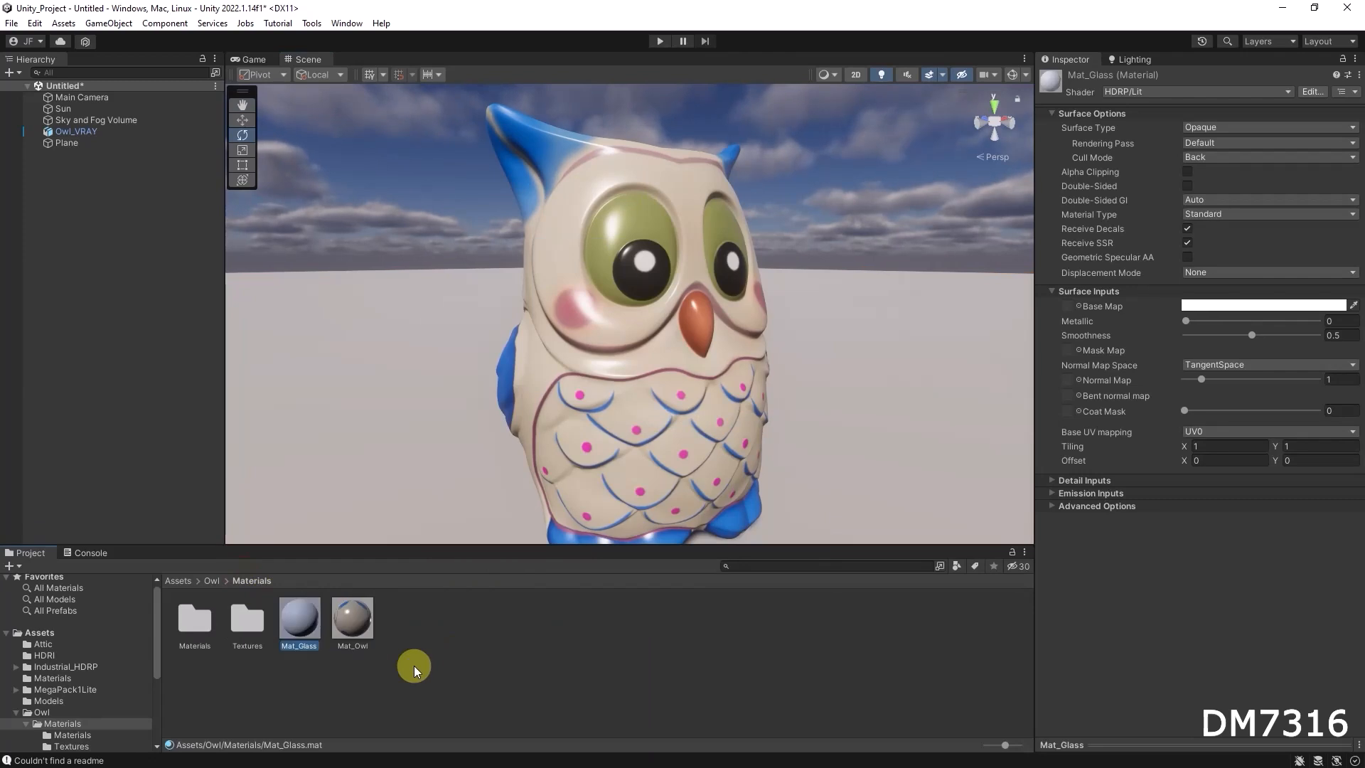
Apply Mat_Glass to the owl and set its base map colour to light grey with saturation 0 and value 87
alt+drag(709, 453, 551, 452)
middle_drag(667, 432, 624, 435)
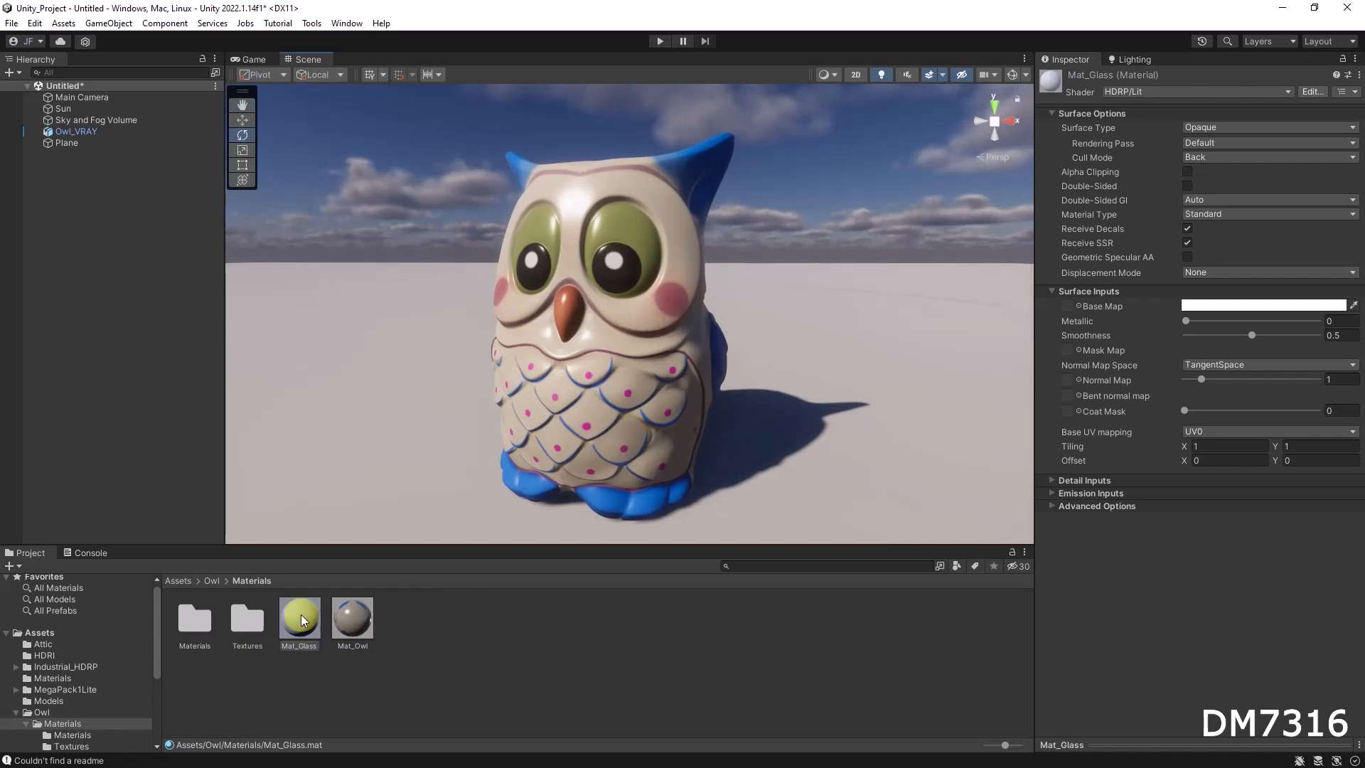
drag(299, 619, 767, 401)
click(1246, 307)
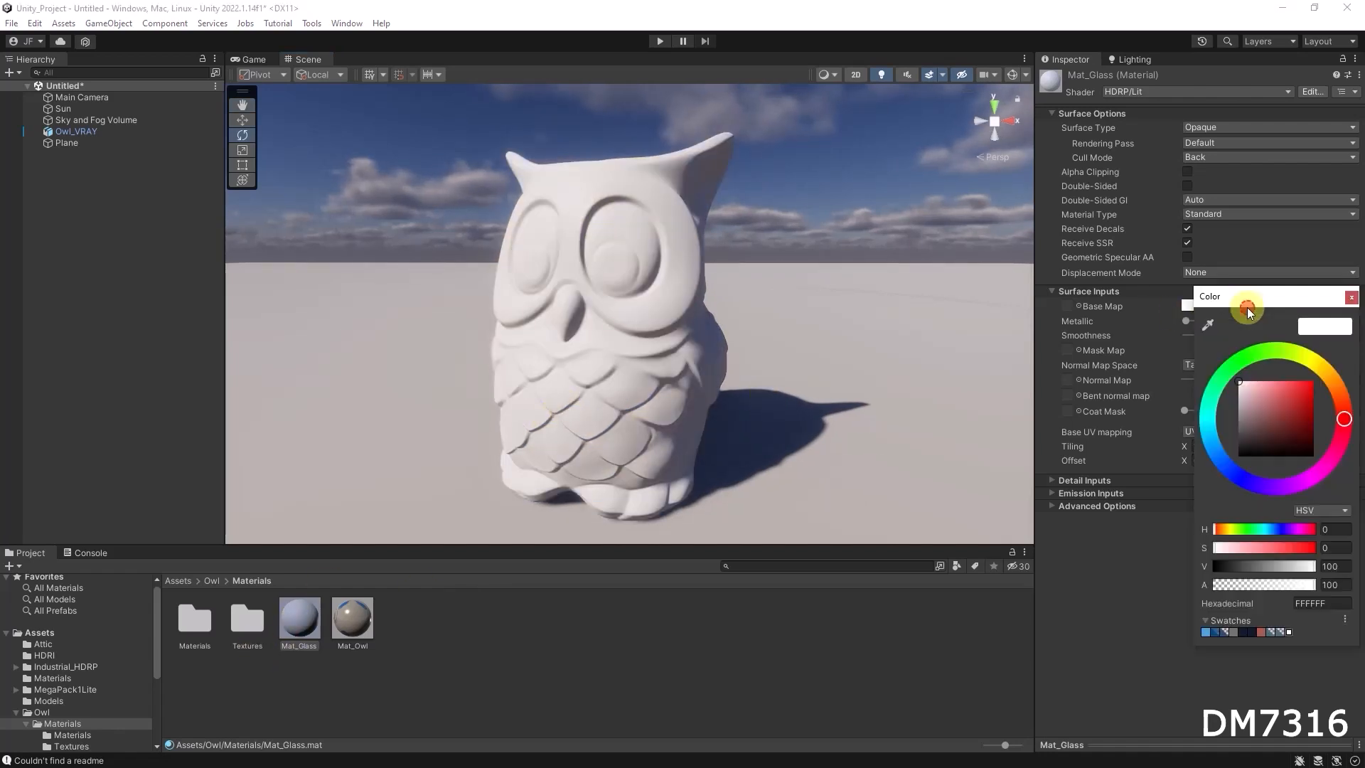
click(1240, 386)
click(1133, 569)
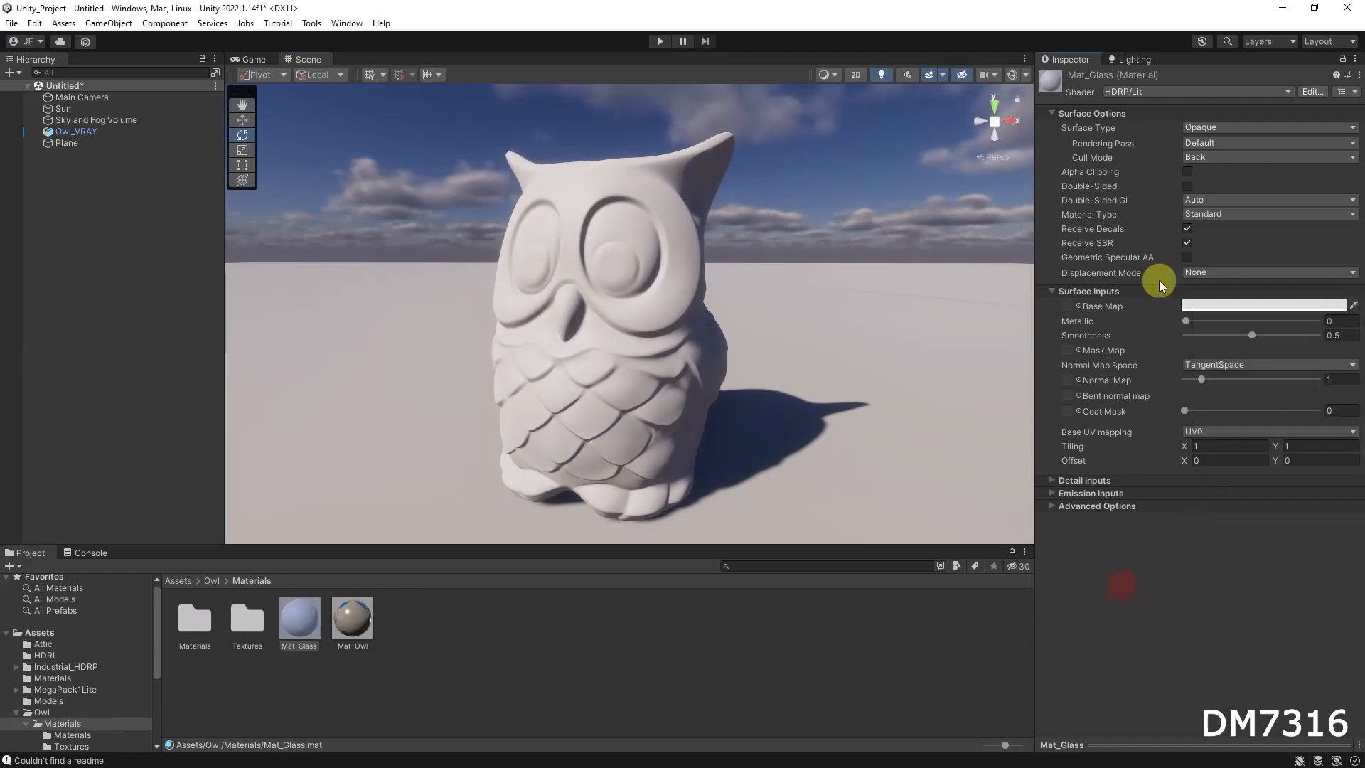
Change Mat_Glass's surface type to Transparent
alt+drag(702, 371, 742, 363)
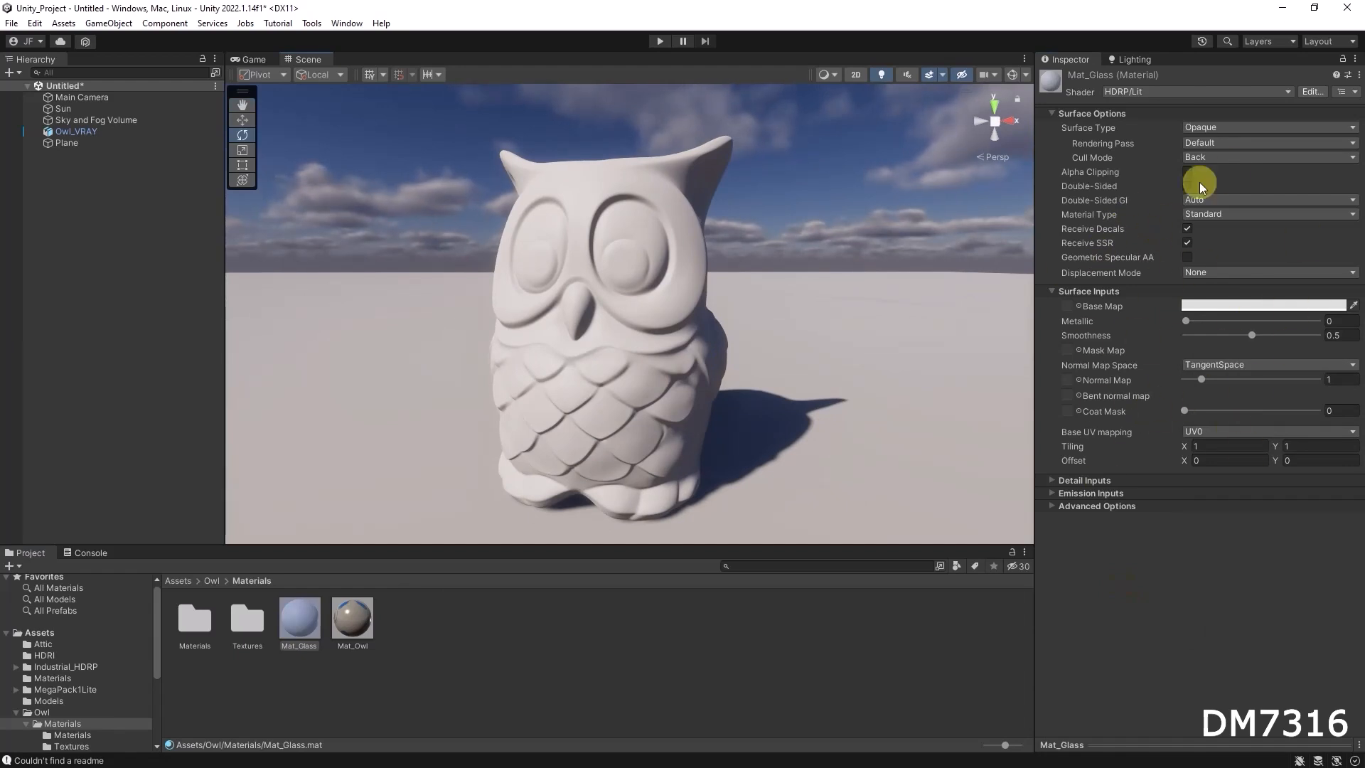
mouse_move(1091, 162)
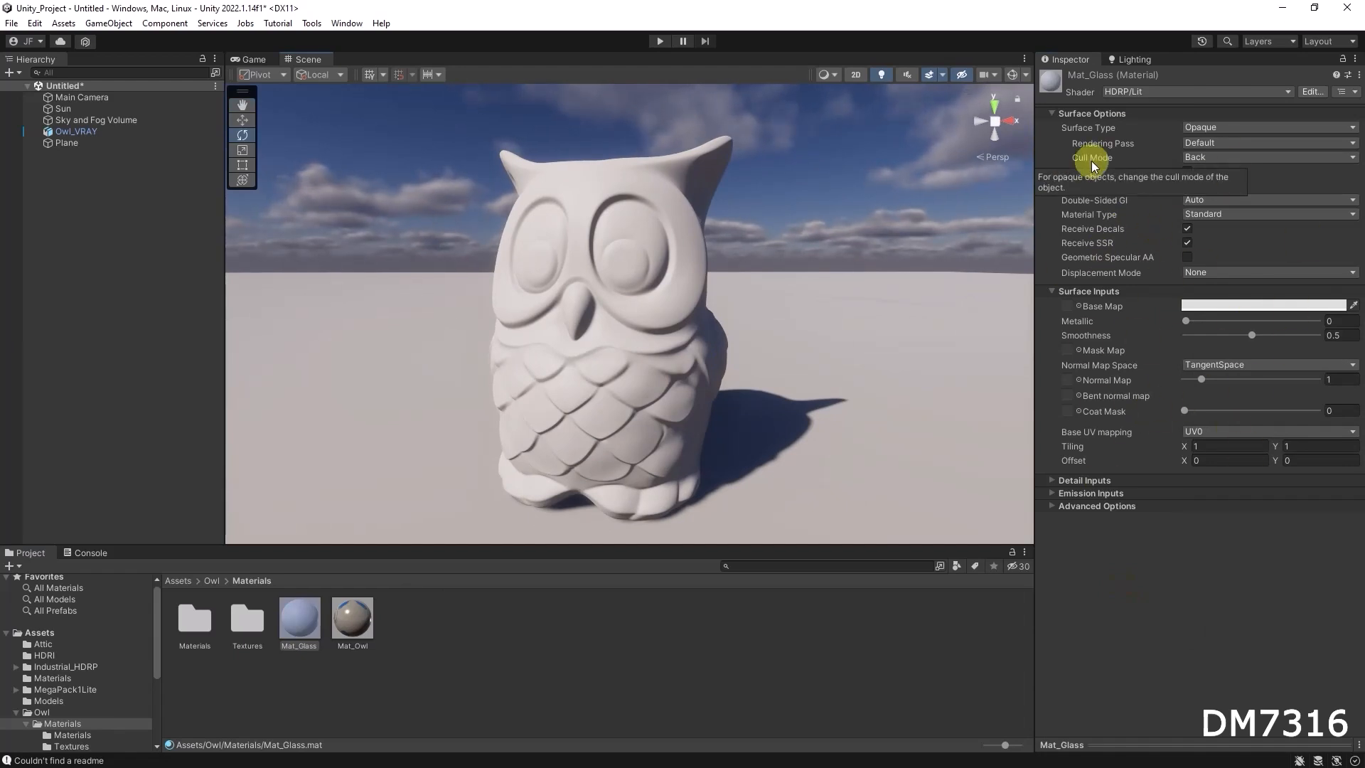
click(1220, 128)
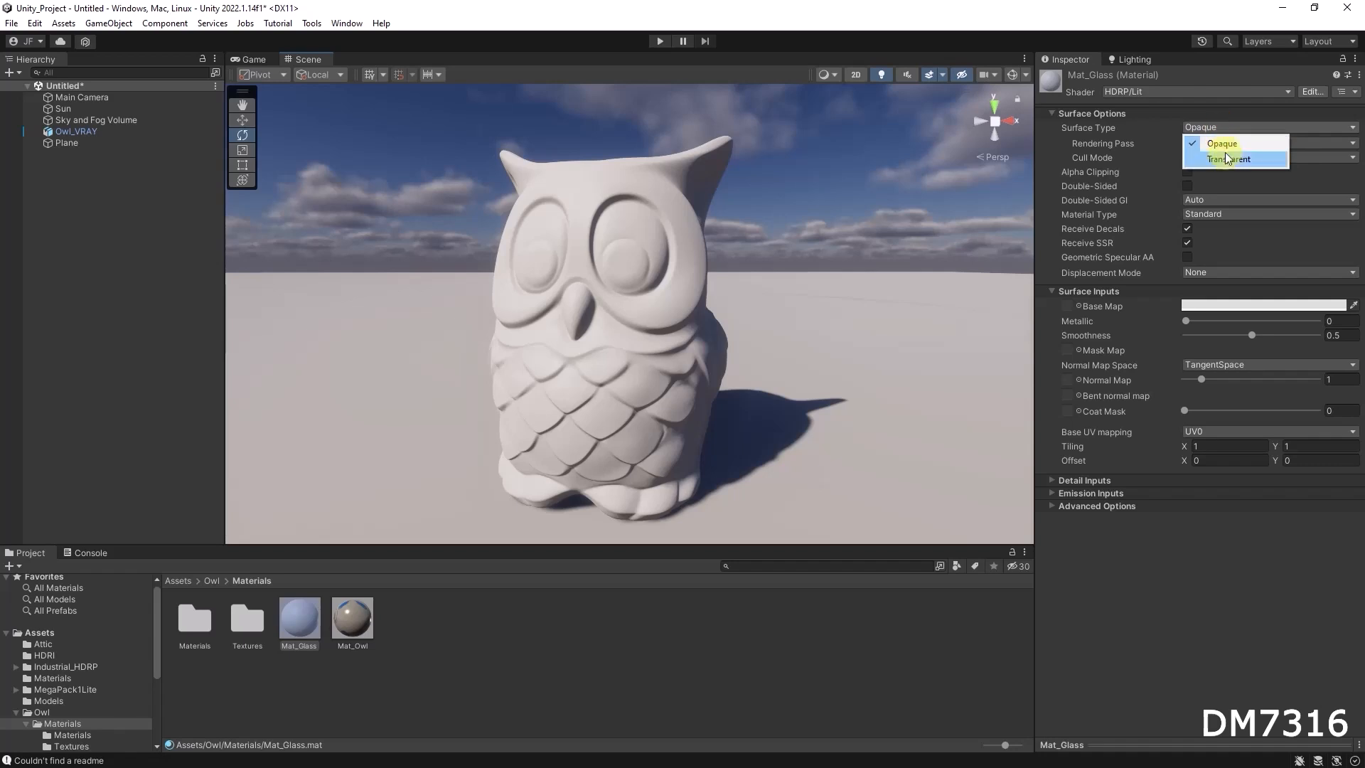
click(1228, 159)
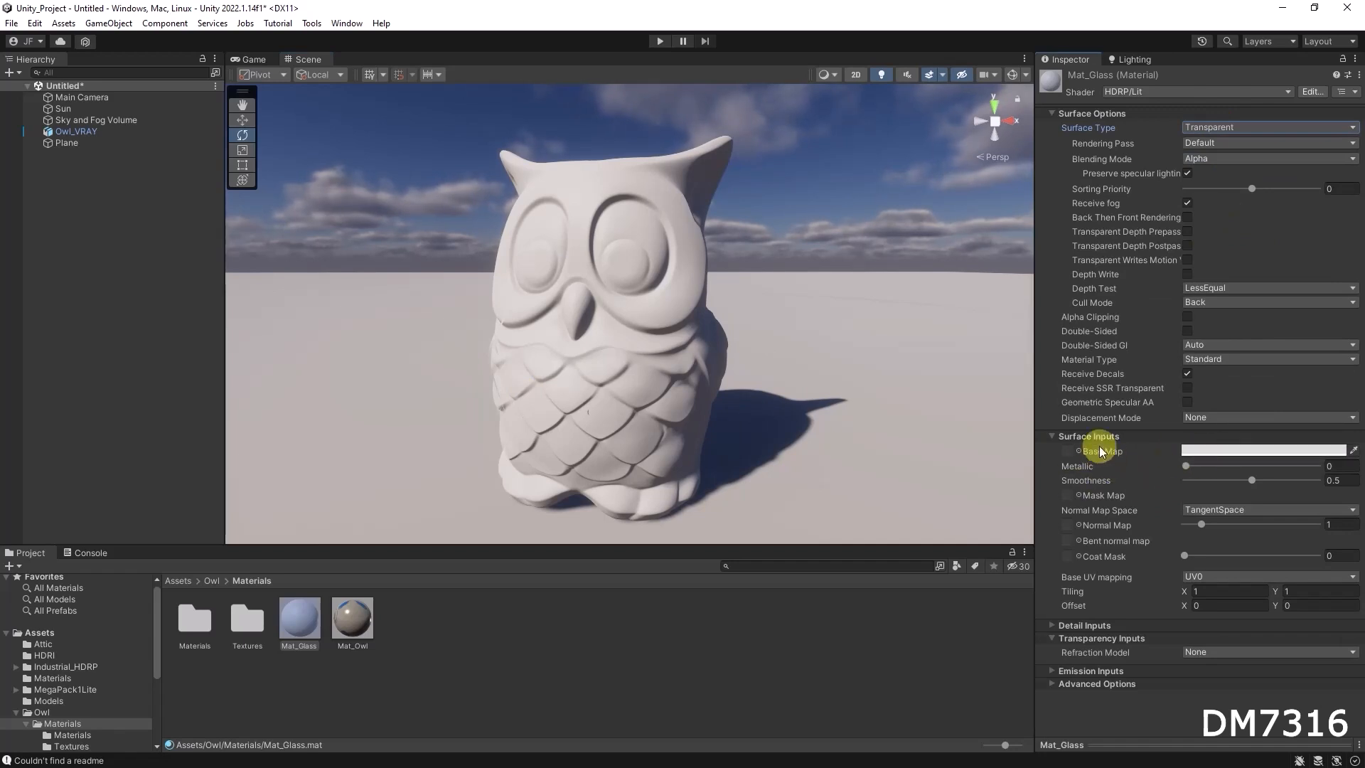
Lower the alpha of Mat_Glass's base map colour to 36 and inspect the see-through owl from several angles
click(1221, 453)
drag(1257, 706, 1256, 703)
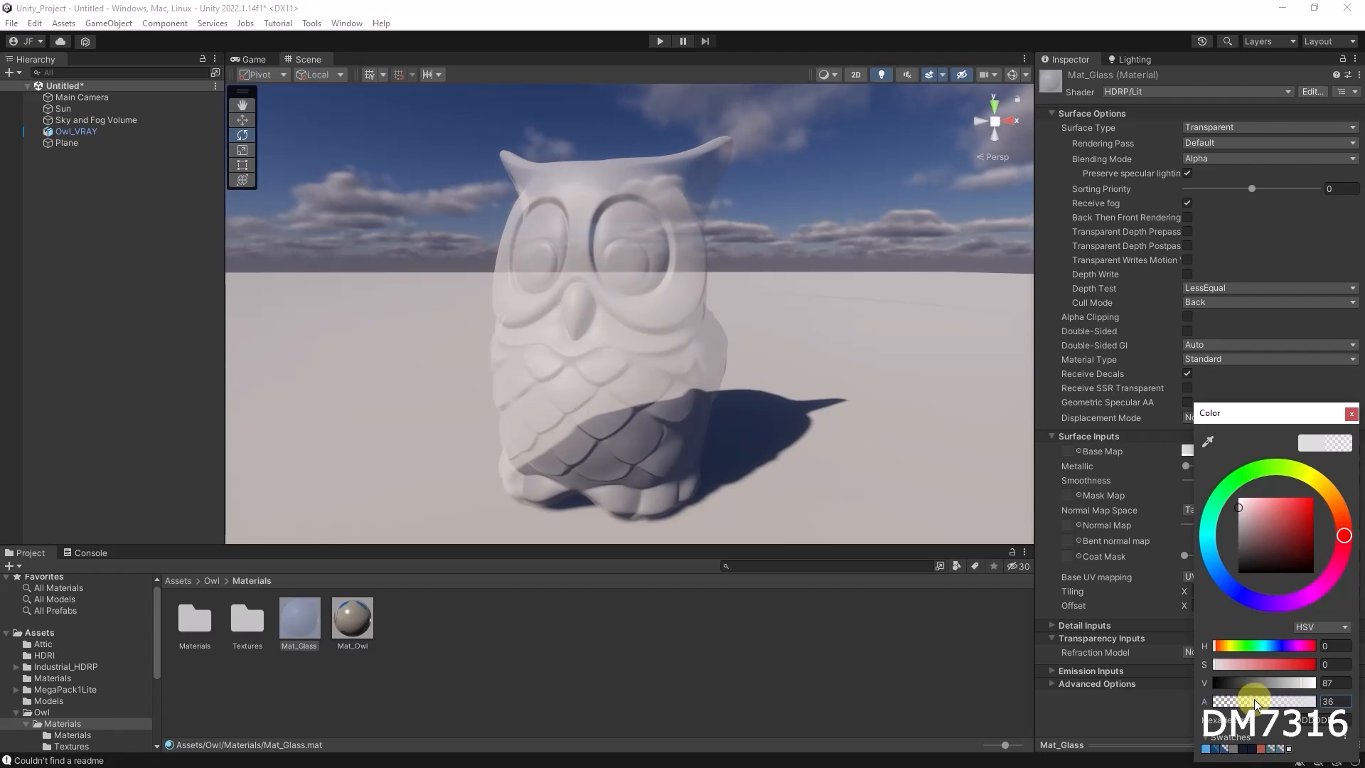
click(816, 35)
mouse_move(773, 411)
alt+mouse_down()
mouse_move(710, 405)
mouse_move(773, 421)
alt+mouse_up()
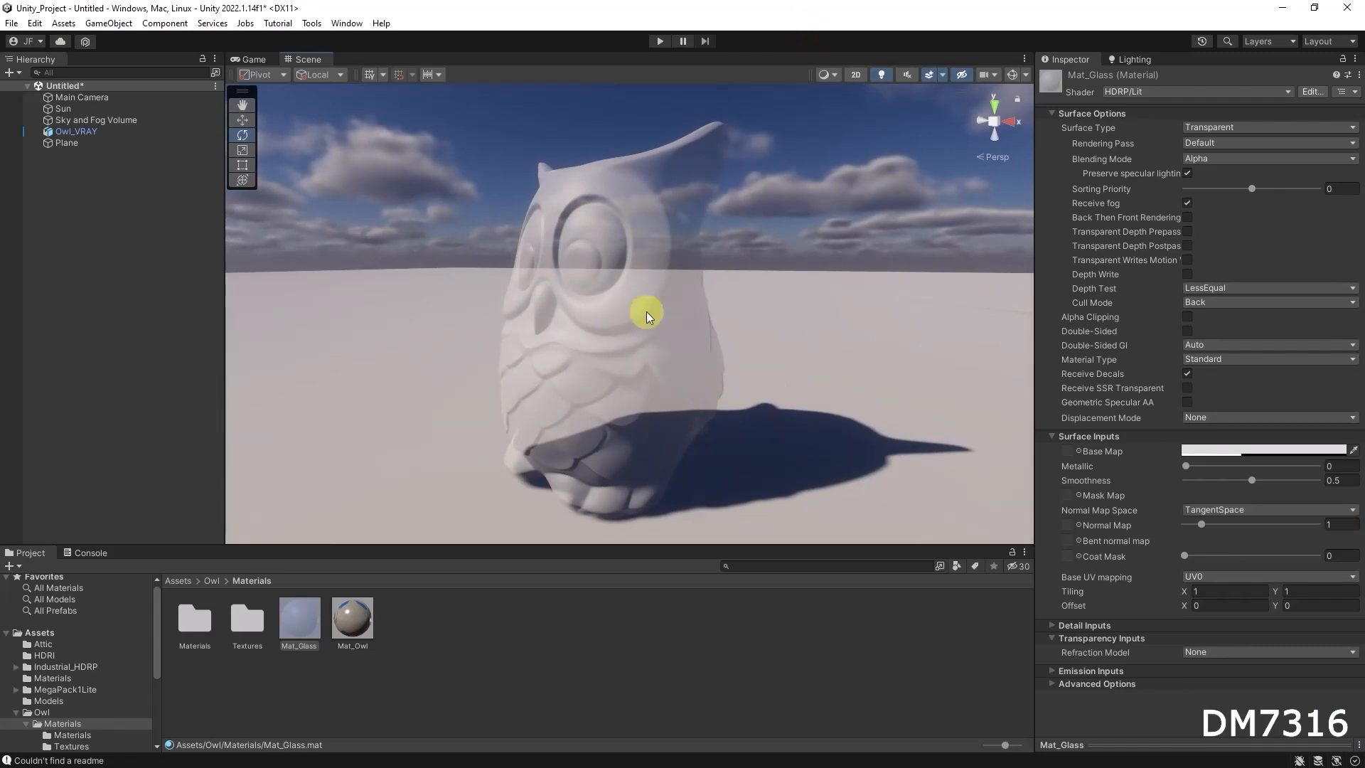
alt+drag(783, 396, 863, 383)
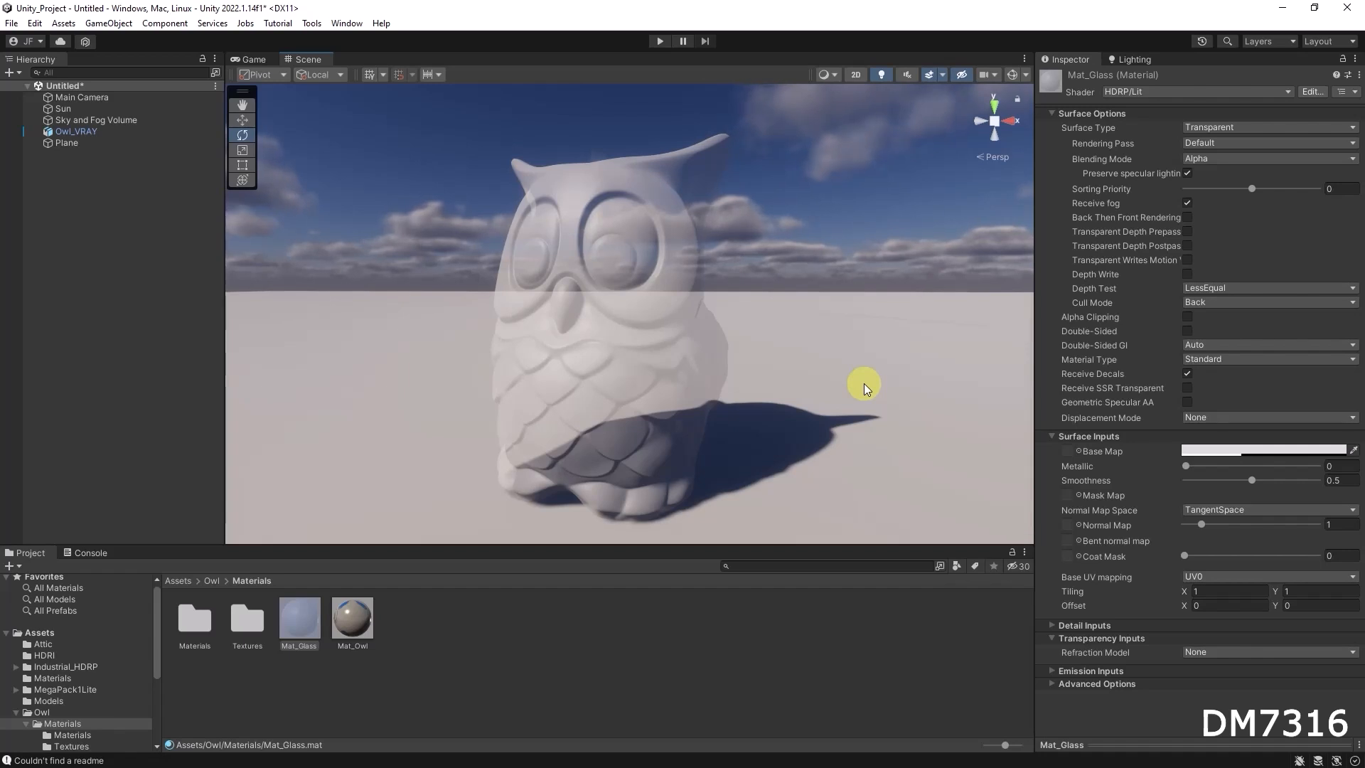
alt+drag(713, 377, 779, 372)
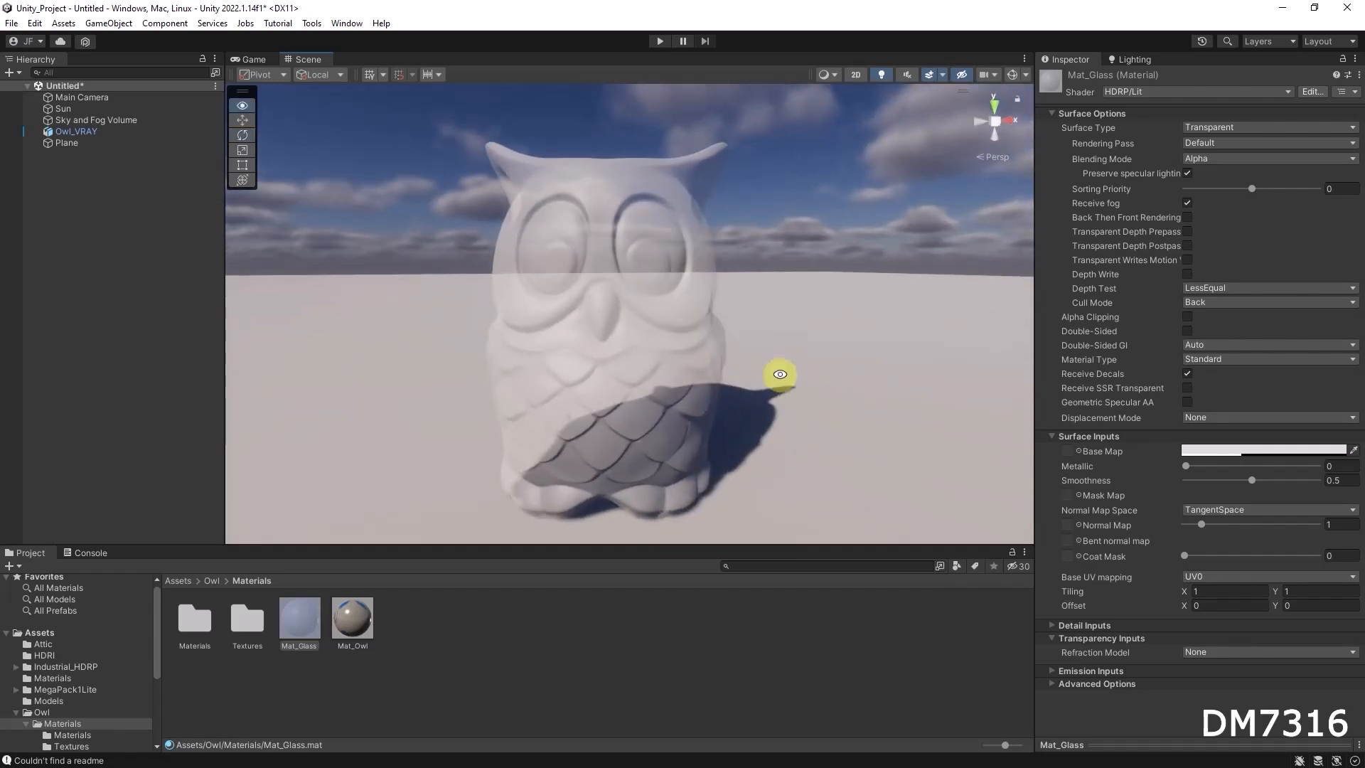
alt+drag(692, 284, 638, 298)
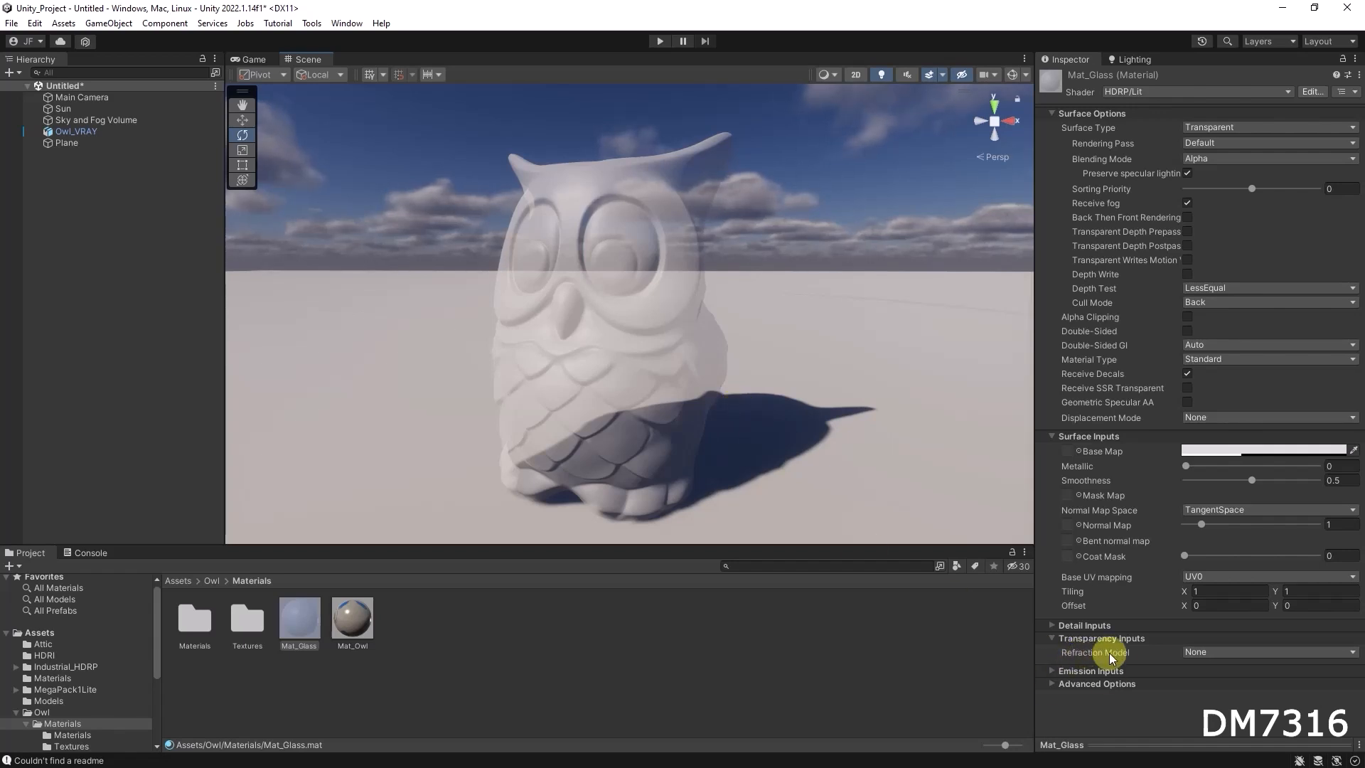
Set Mat_Glass's refraction model to Sphere and inspect the owl's refraction
click(1222, 650)
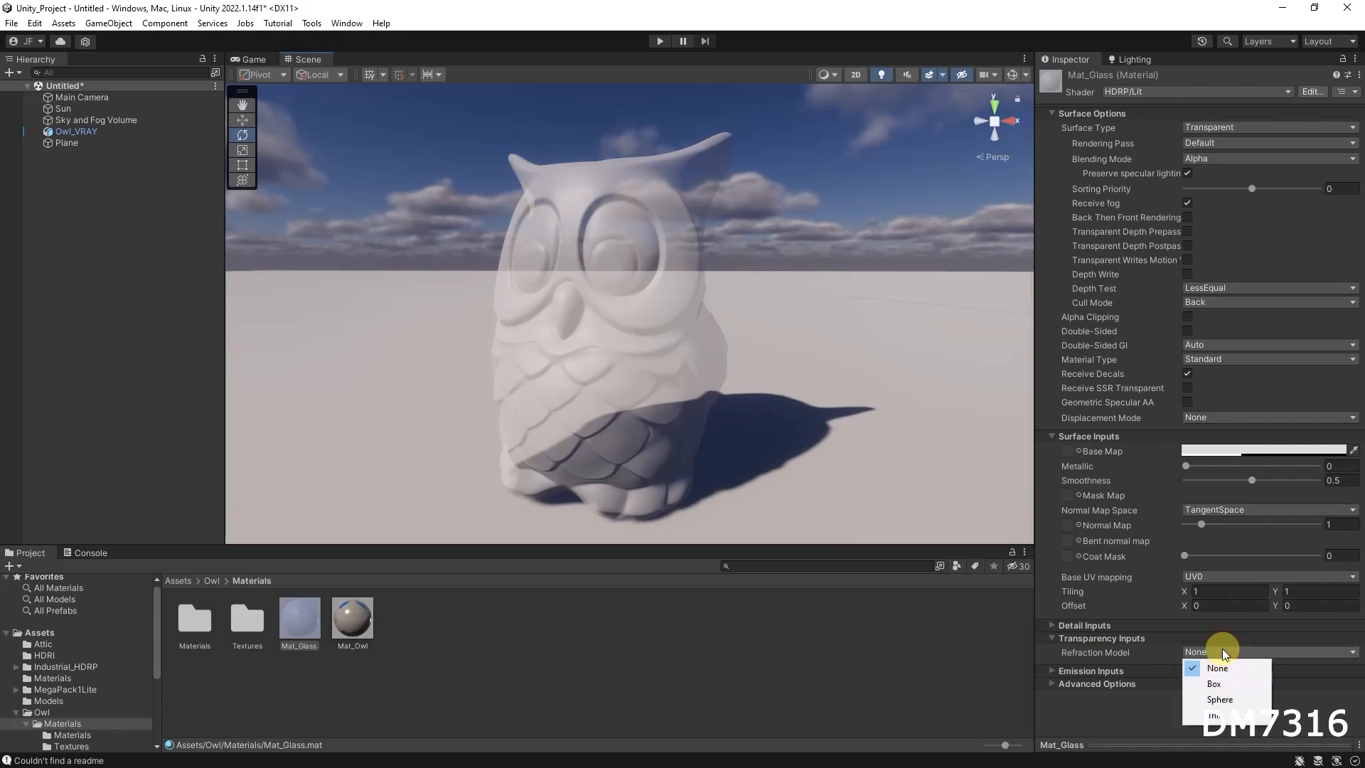
click(1231, 702)
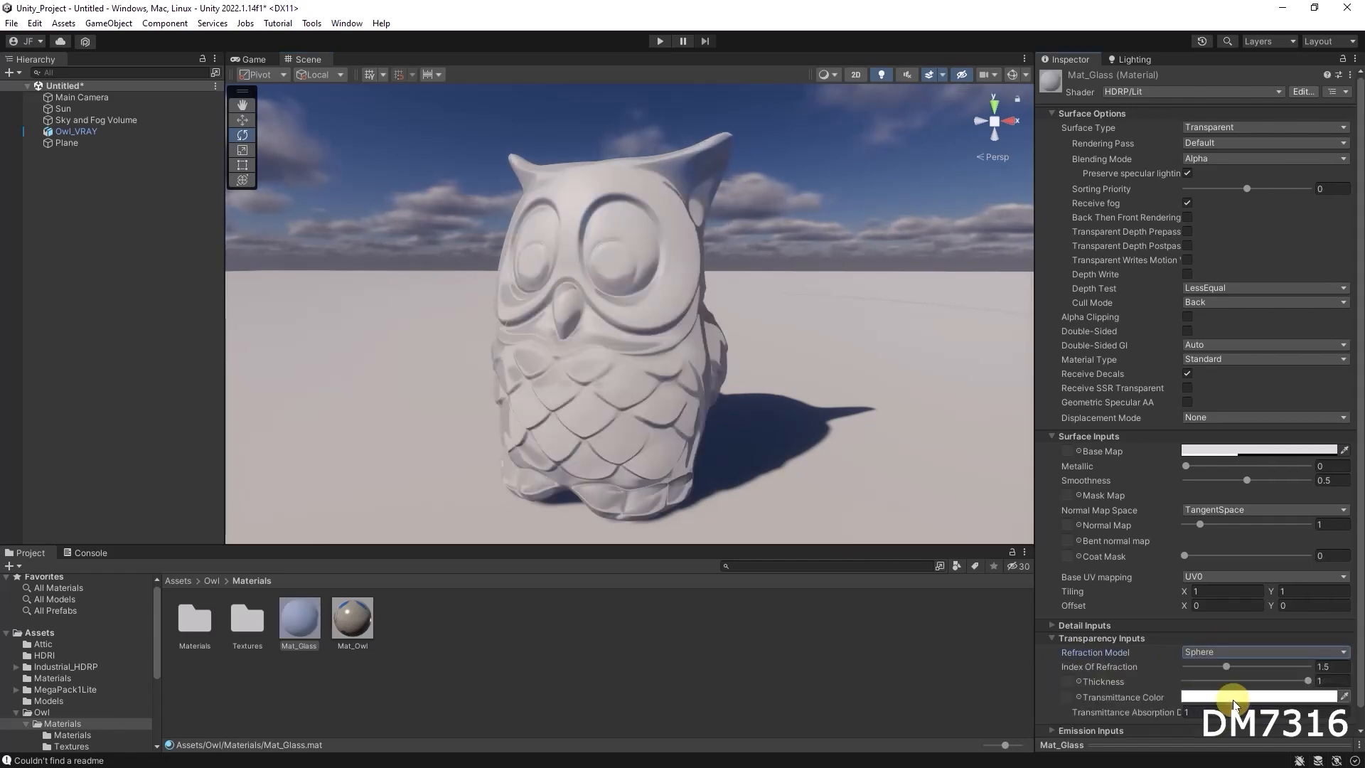
alt+drag(611, 359, 746, 363)
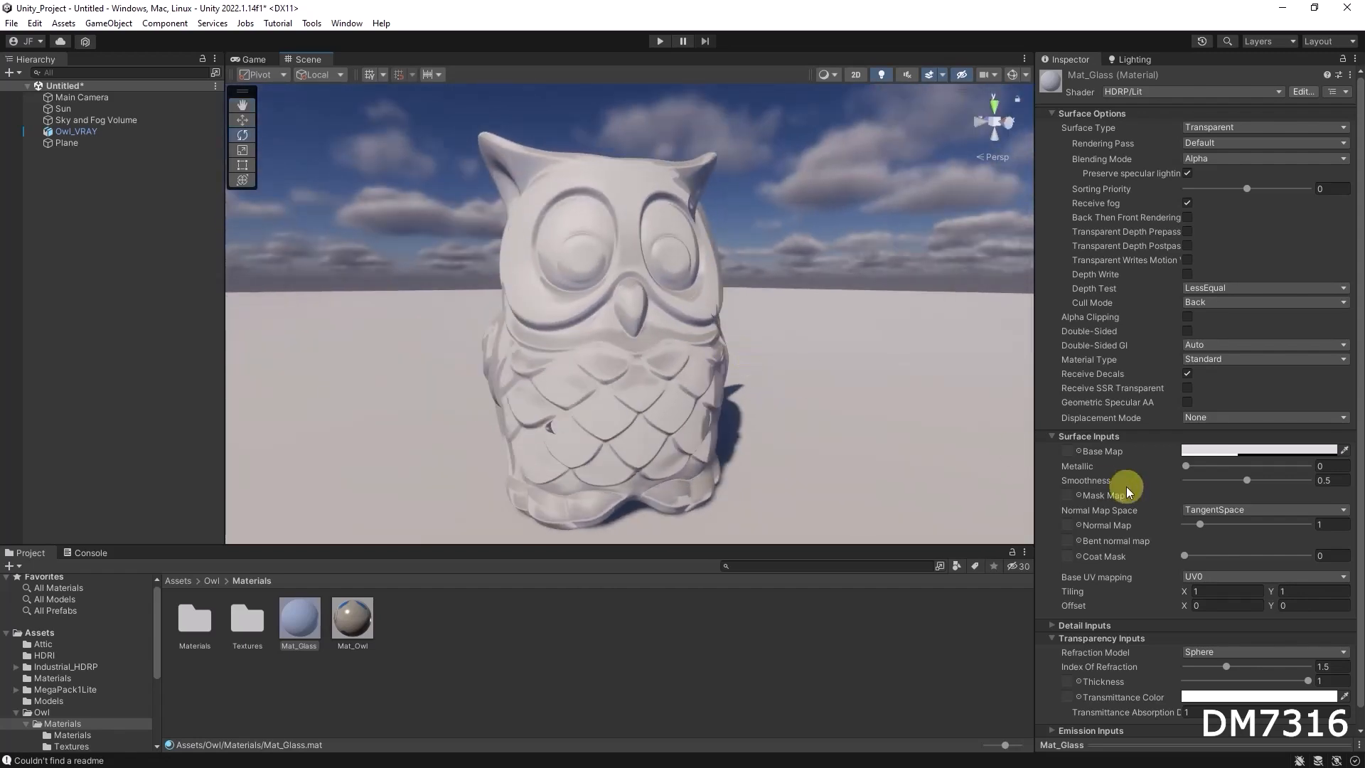
Tint Mat_Glass's base map colour muted red, with hue 0, saturation 45 and value 70
click(1252, 449)
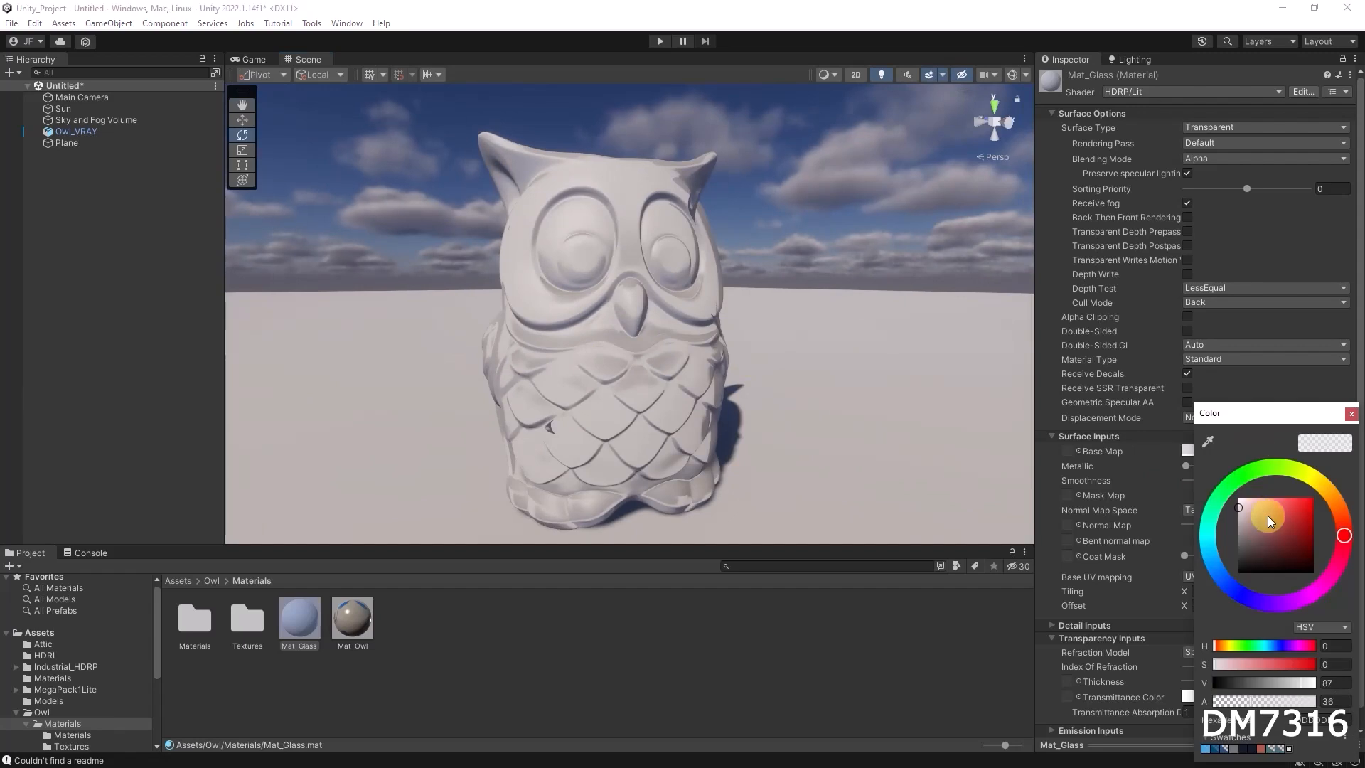
drag(1249, 503, 1272, 520)
click(903, 642)
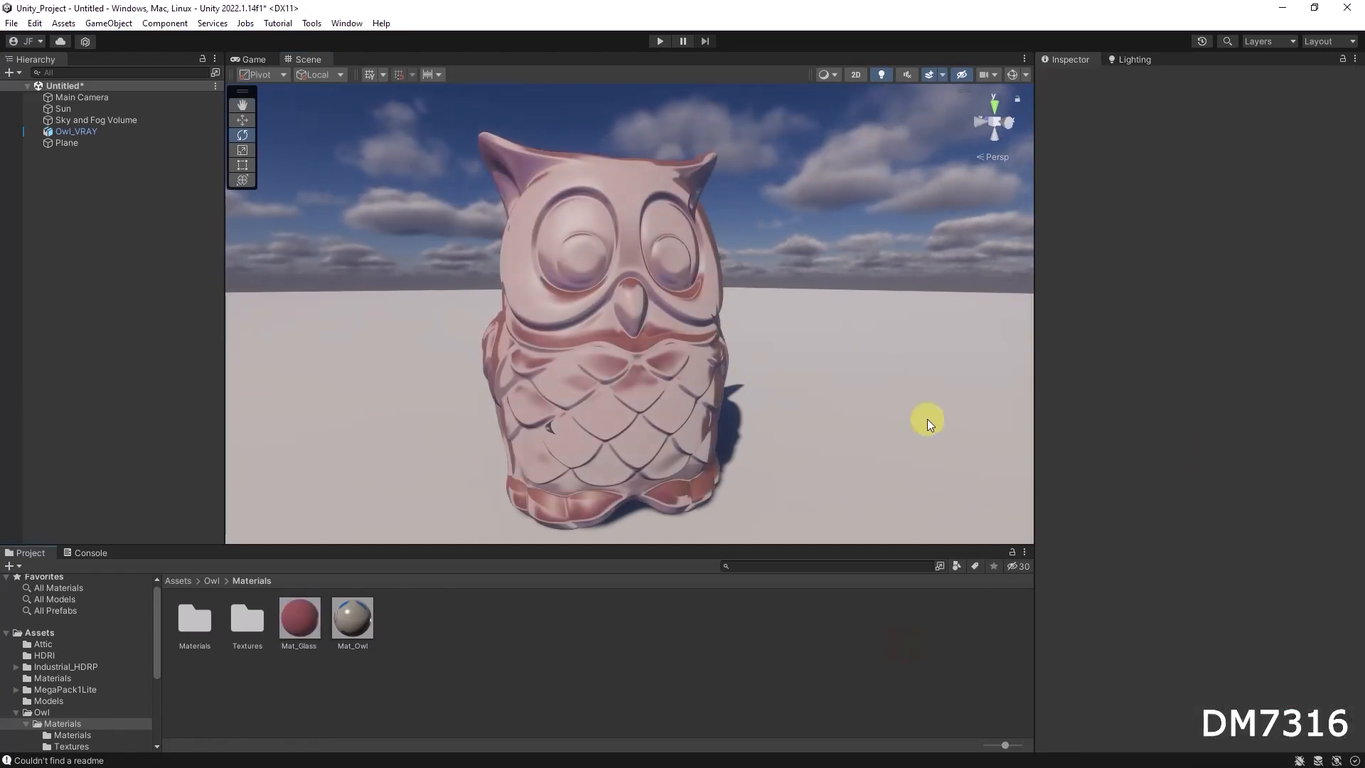
Reduce the alpha of Mat_Glass's base map colour to 13 and view the owl
click(304, 612)
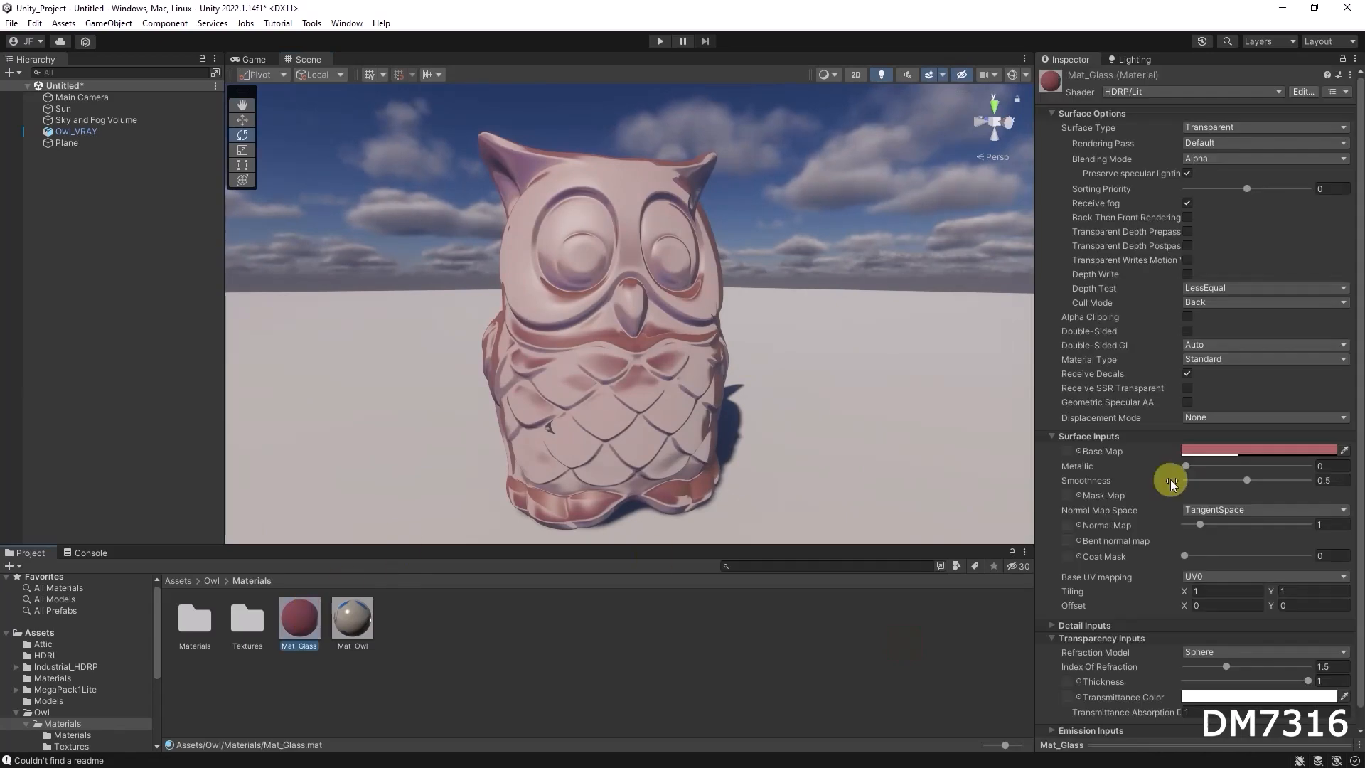
click(1237, 450)
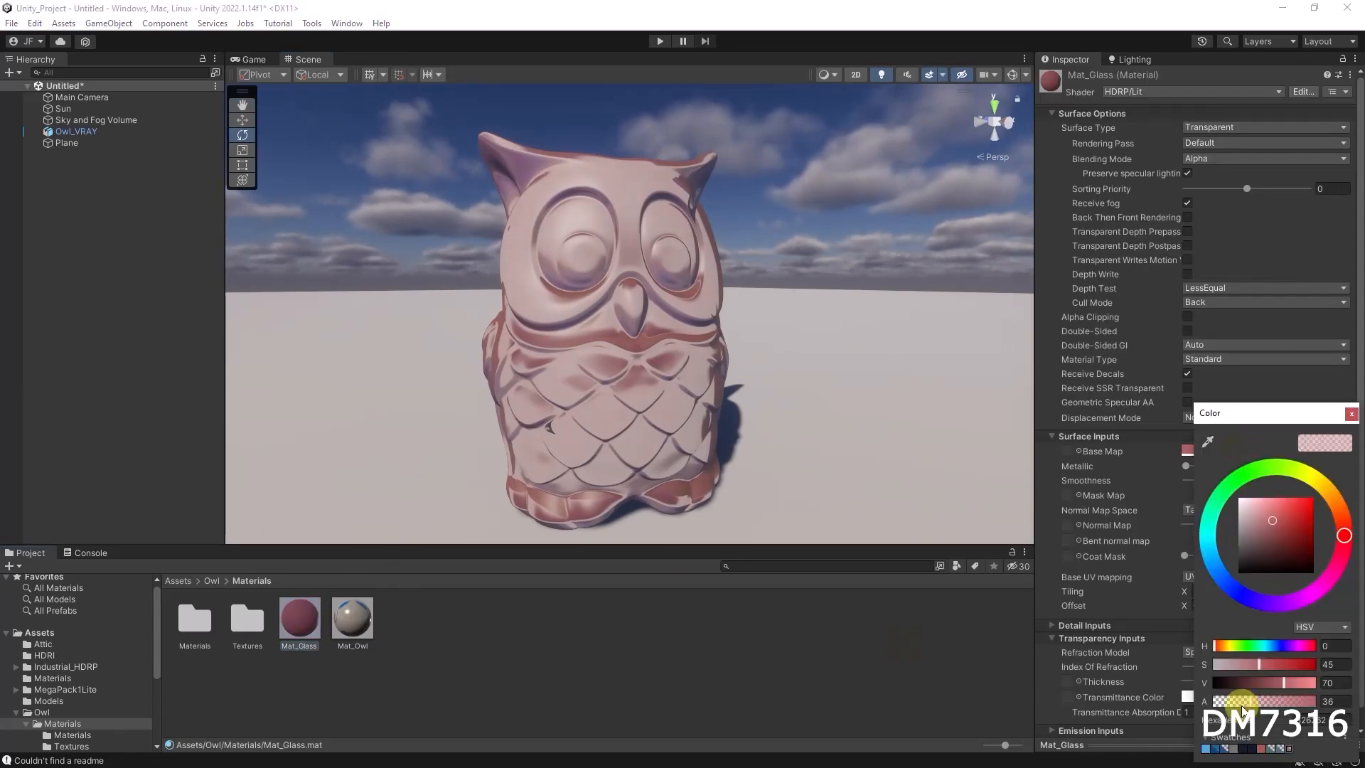
mouse_move(1244, 700)
mouse_down()
mouse_move(1215, 702)
mouse_move(1231, 702)
mouse_up()
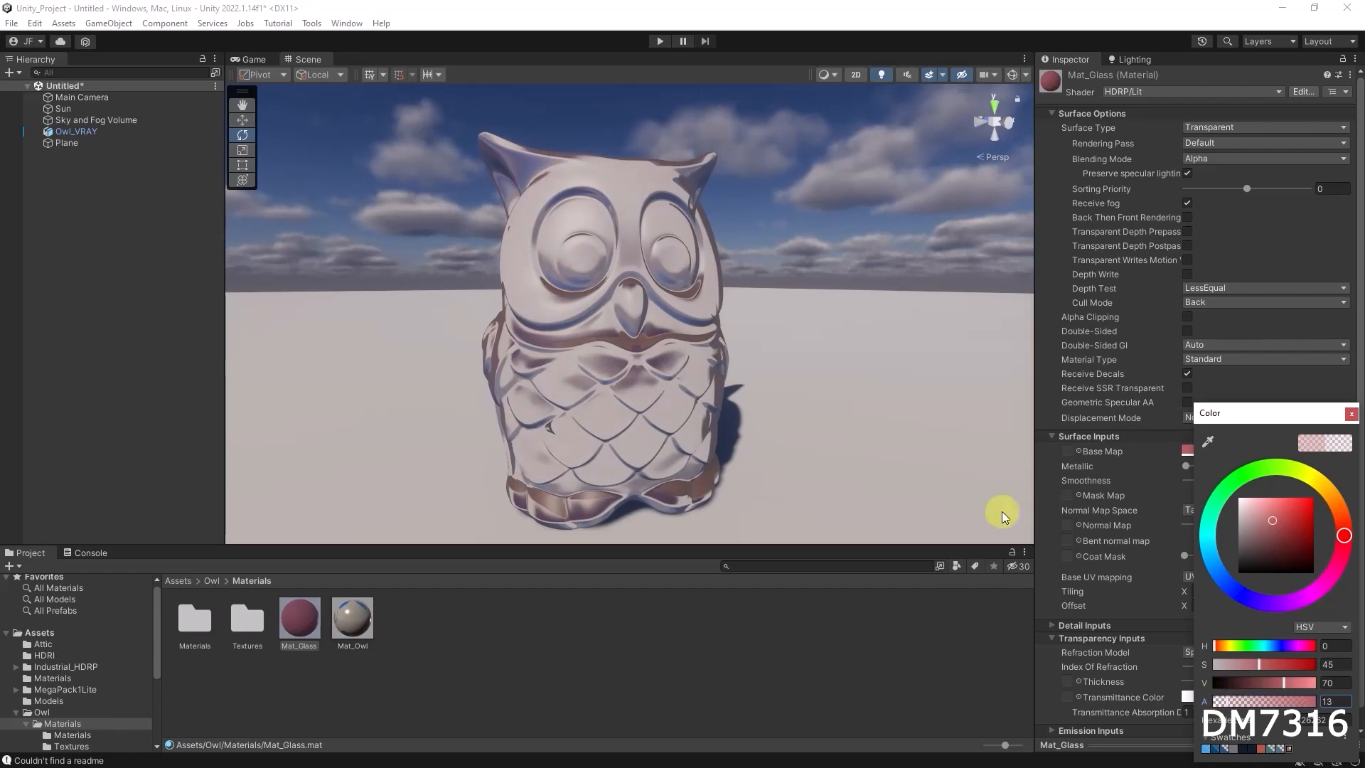
alt+drag(778, 348, 794, 315)
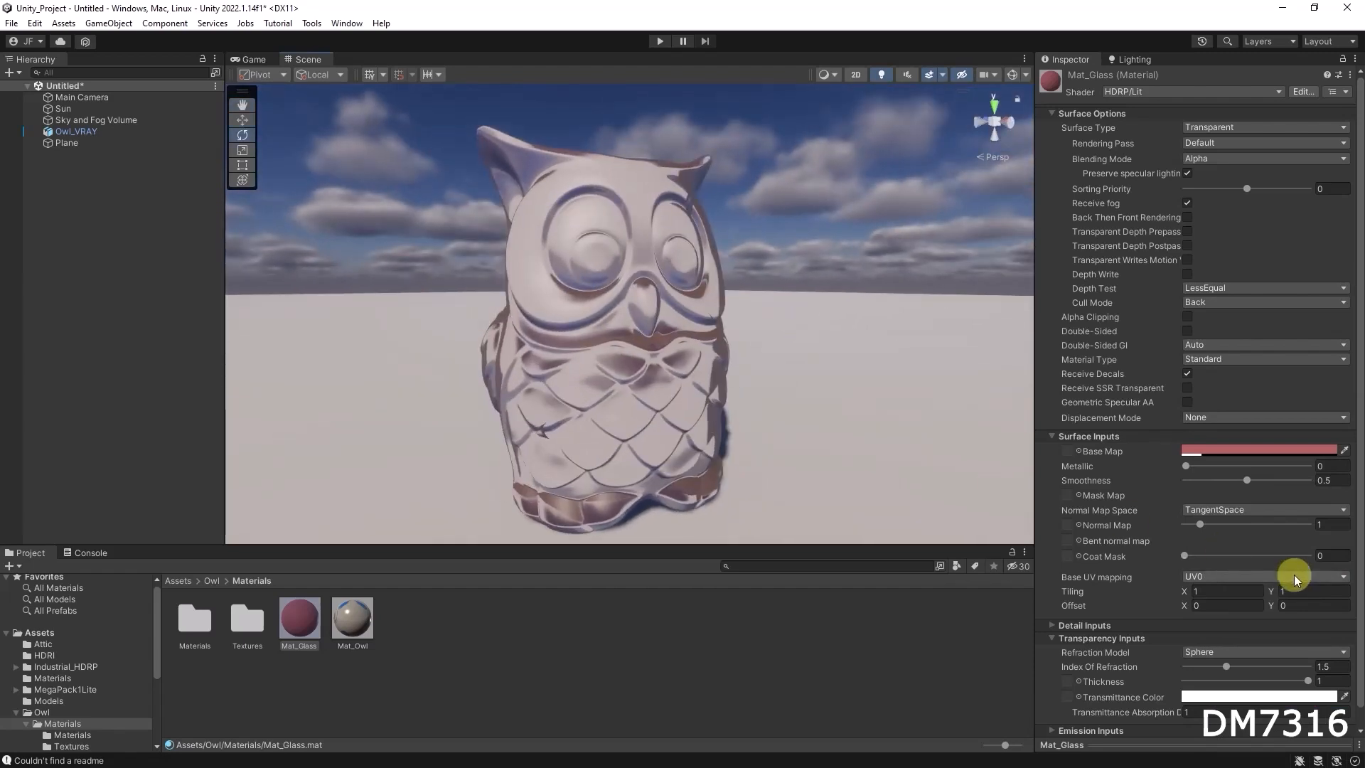
Raise Mat_Glass's smoothness to 1 and inspect the reflections around the owl
scroll(1264, 564, down, 1)
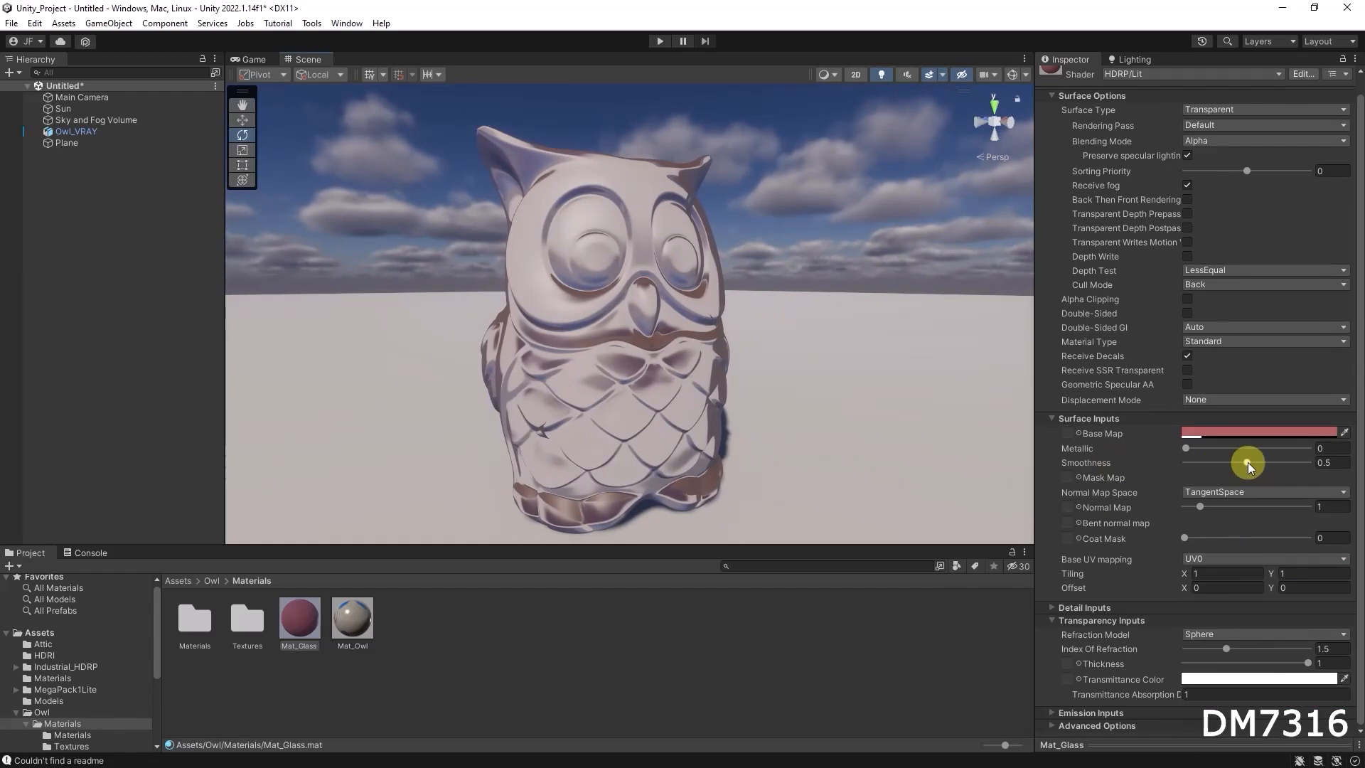
drag(1247, 462, 1329, 466)
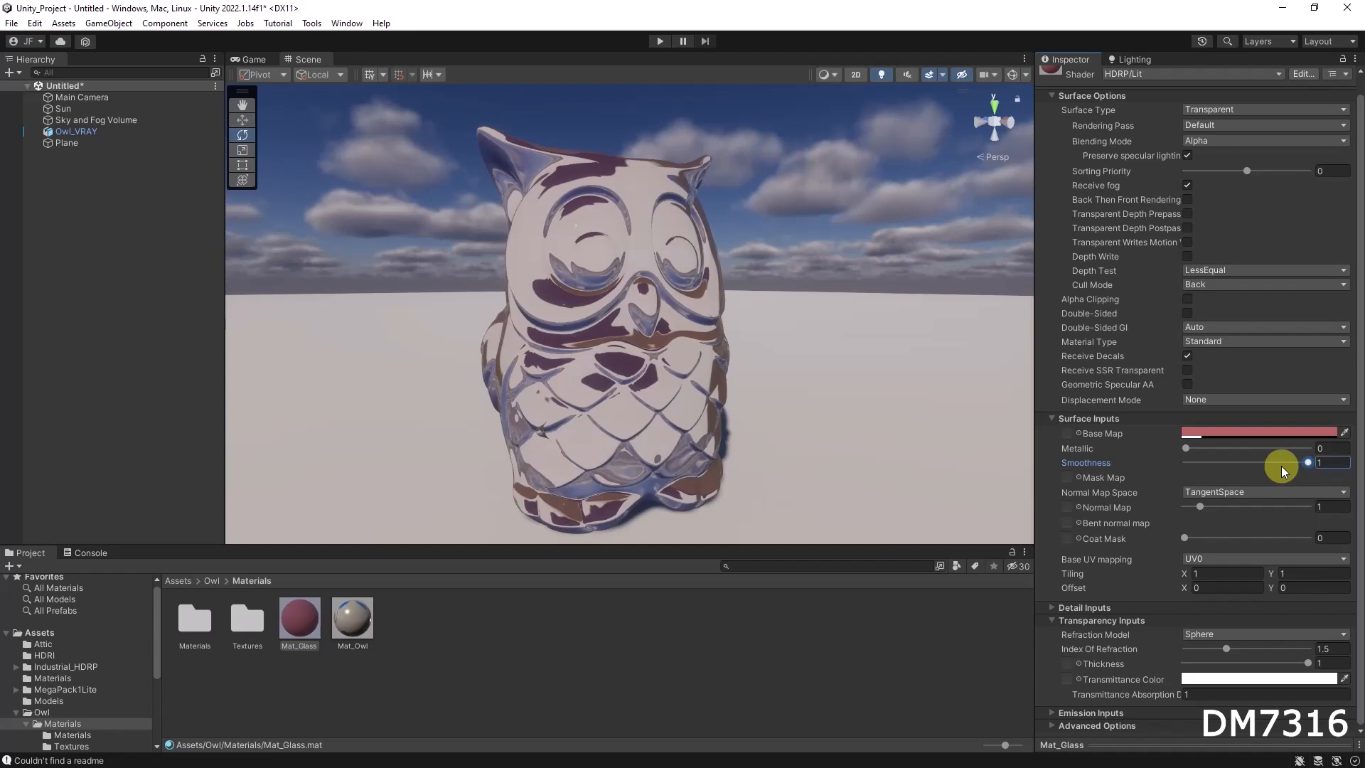
alt+drag(732, 374, 489, 356)
alt+drag(695, 413, 674, 387)
alt+drag(759, 413, 730, 425)
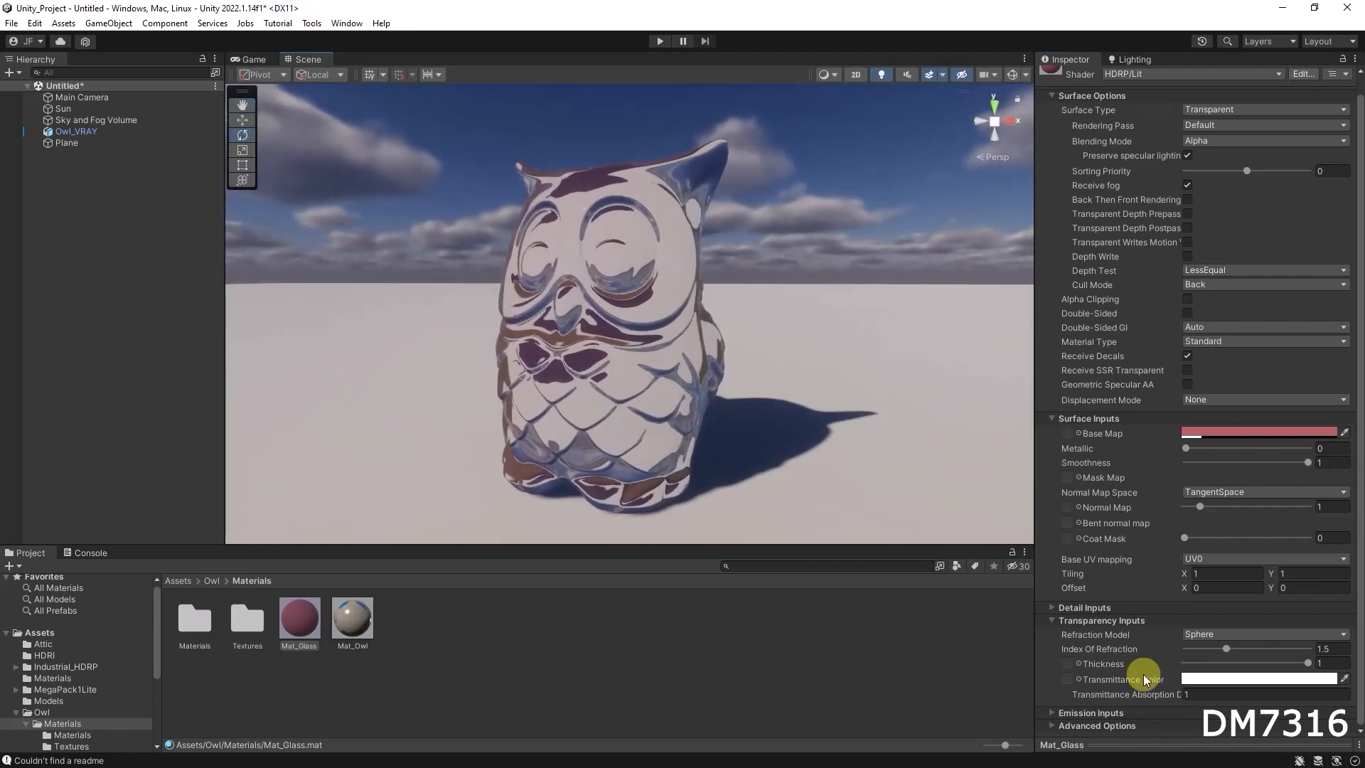
Try different index of refraction values on Mat_Glass, ending at 1.085, and inspect the owl
click(1225, 646)
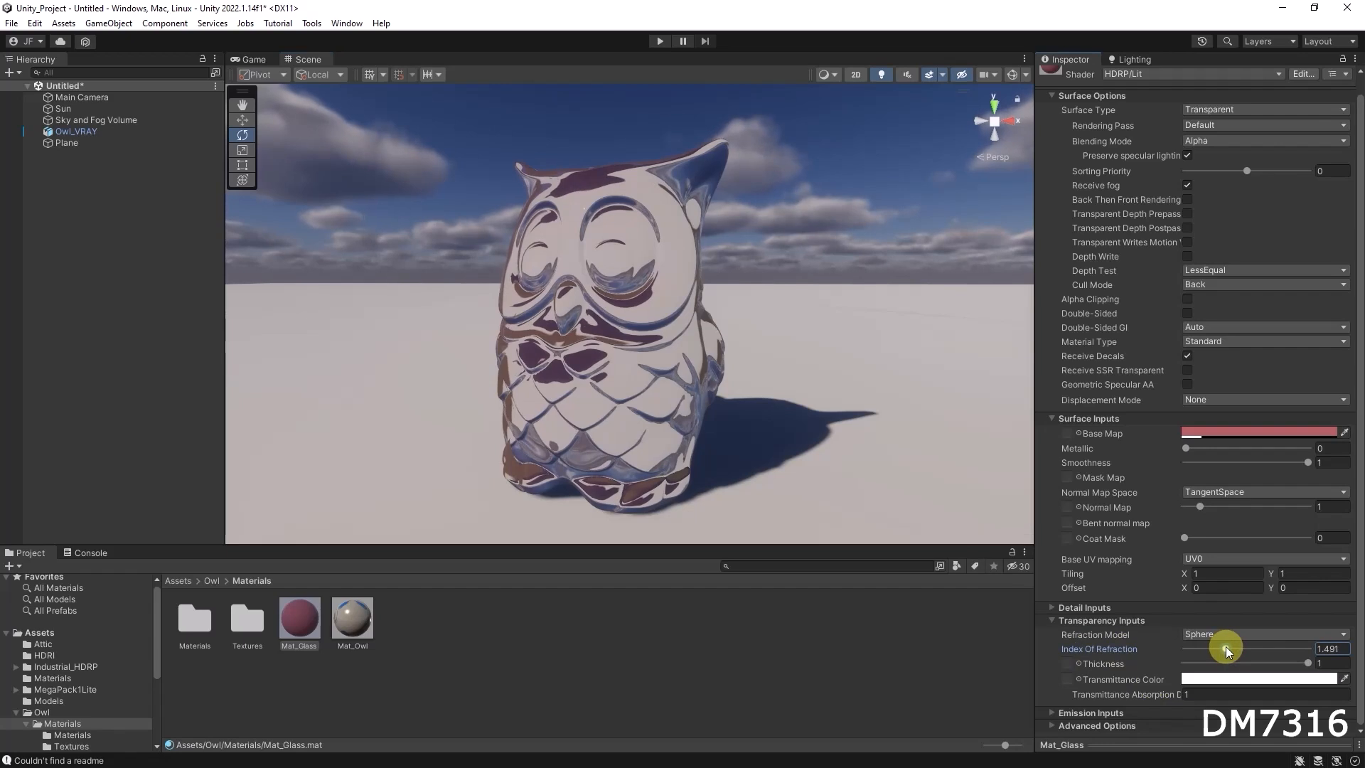
drag(1225, 646, 1226, 646)
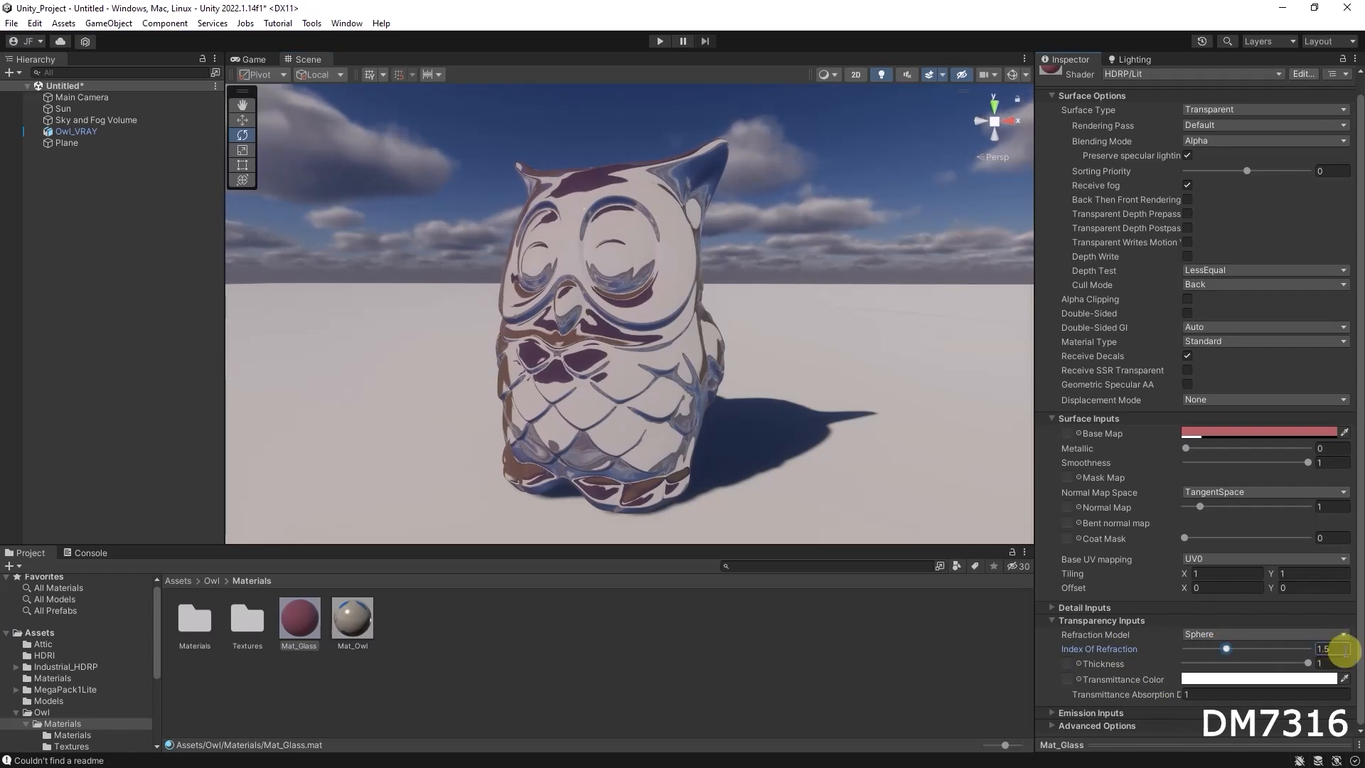
drag(1222, 648, 1193, 647)
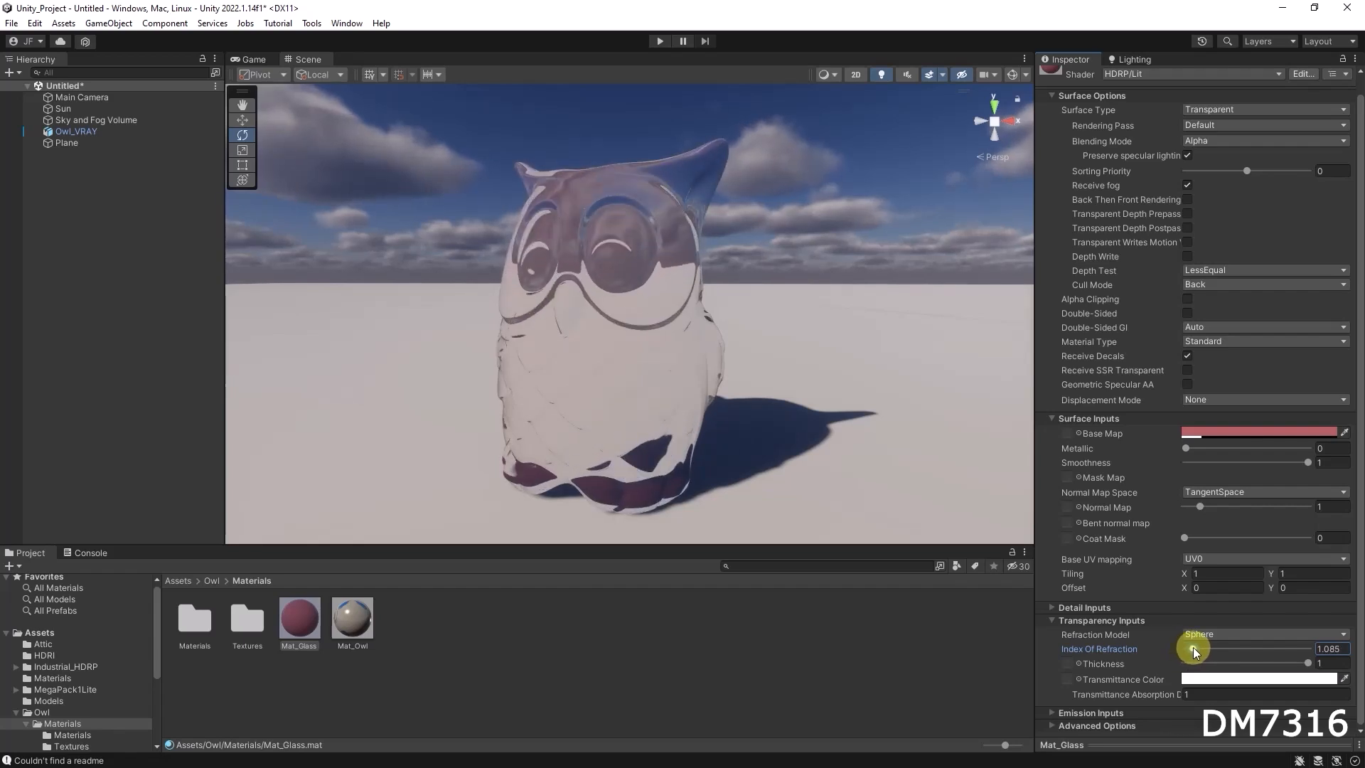
alt+drag(664, 414, 612, 346)
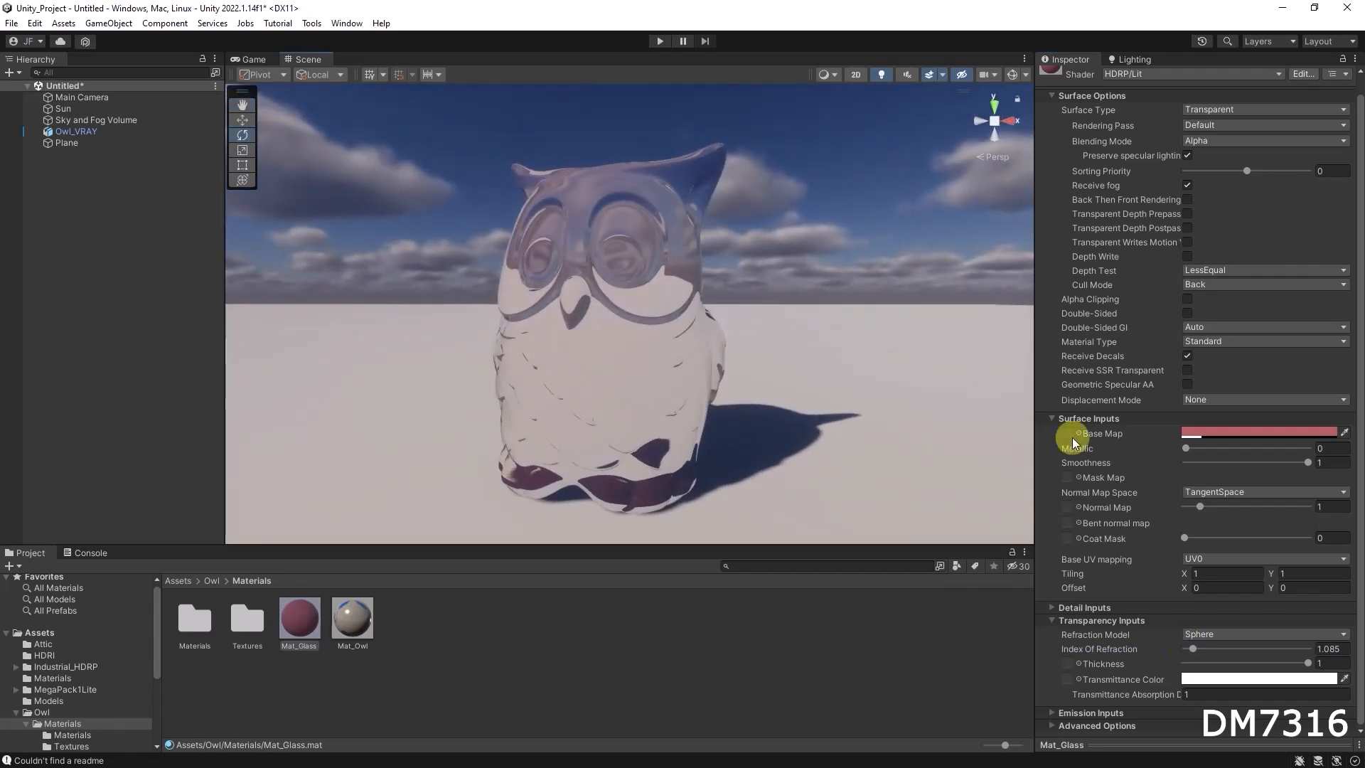
Set Mat_Glass's base map colour to light grey with saturation 0 and value 89, and its index of refraction to 1.059
click(1185, 431)
drag(1264, 526, 1210, 506)
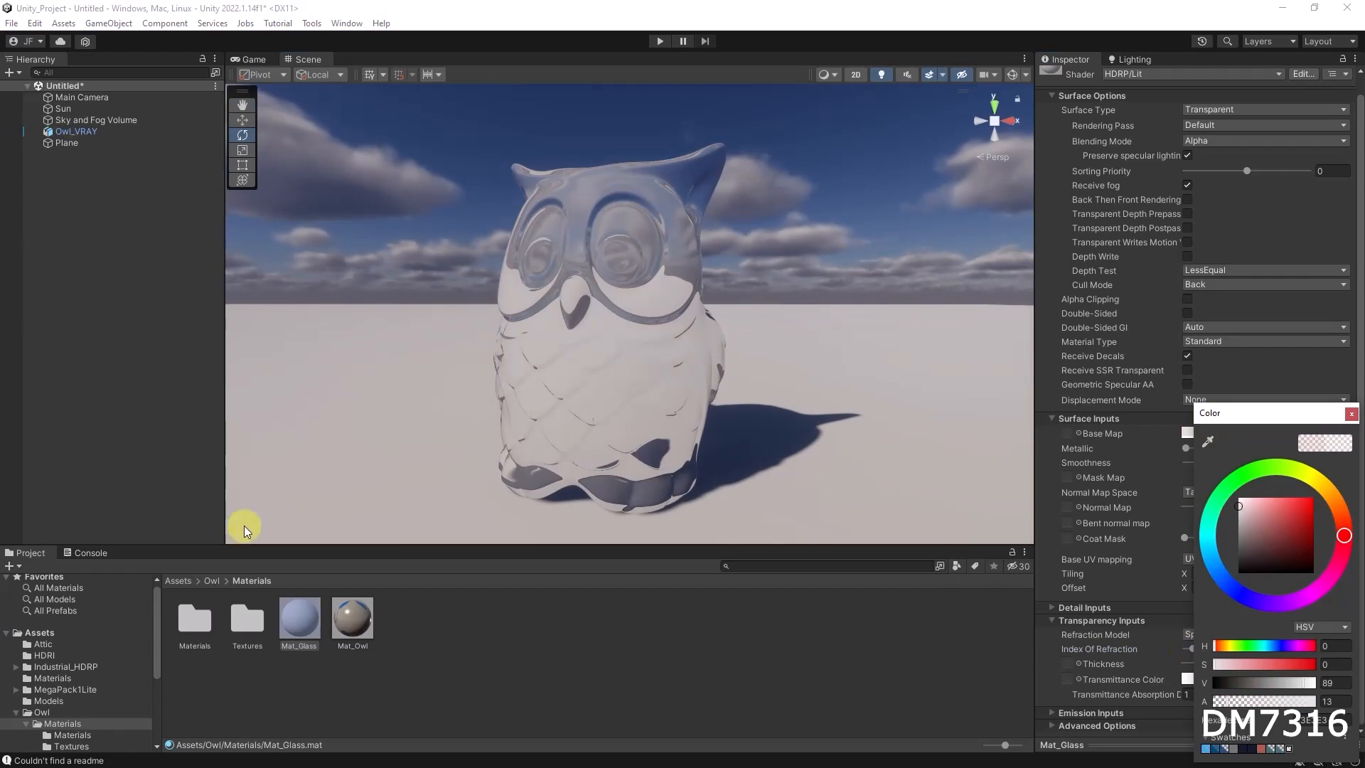
click(299, 613)
alt+drag(604, 412, 643, 405)
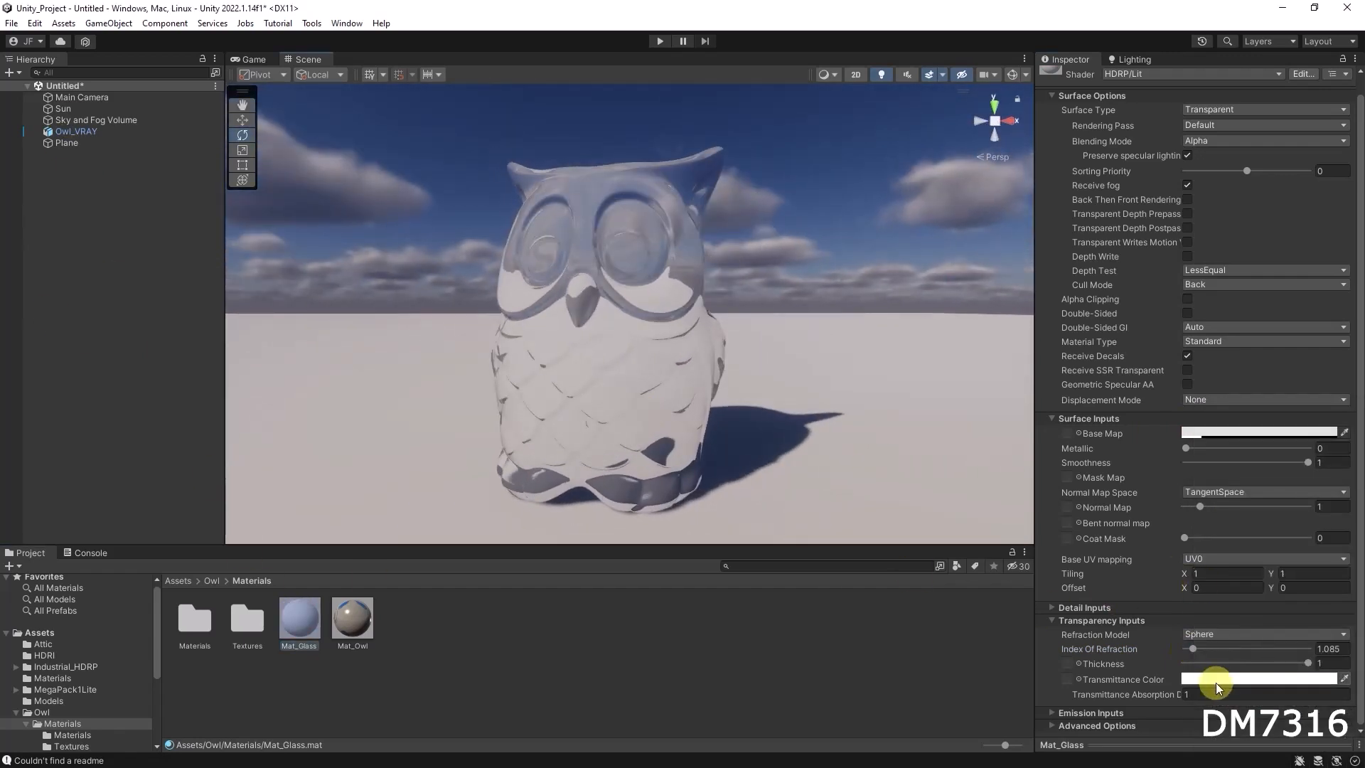
drag(1195, 647, 1191, 647)
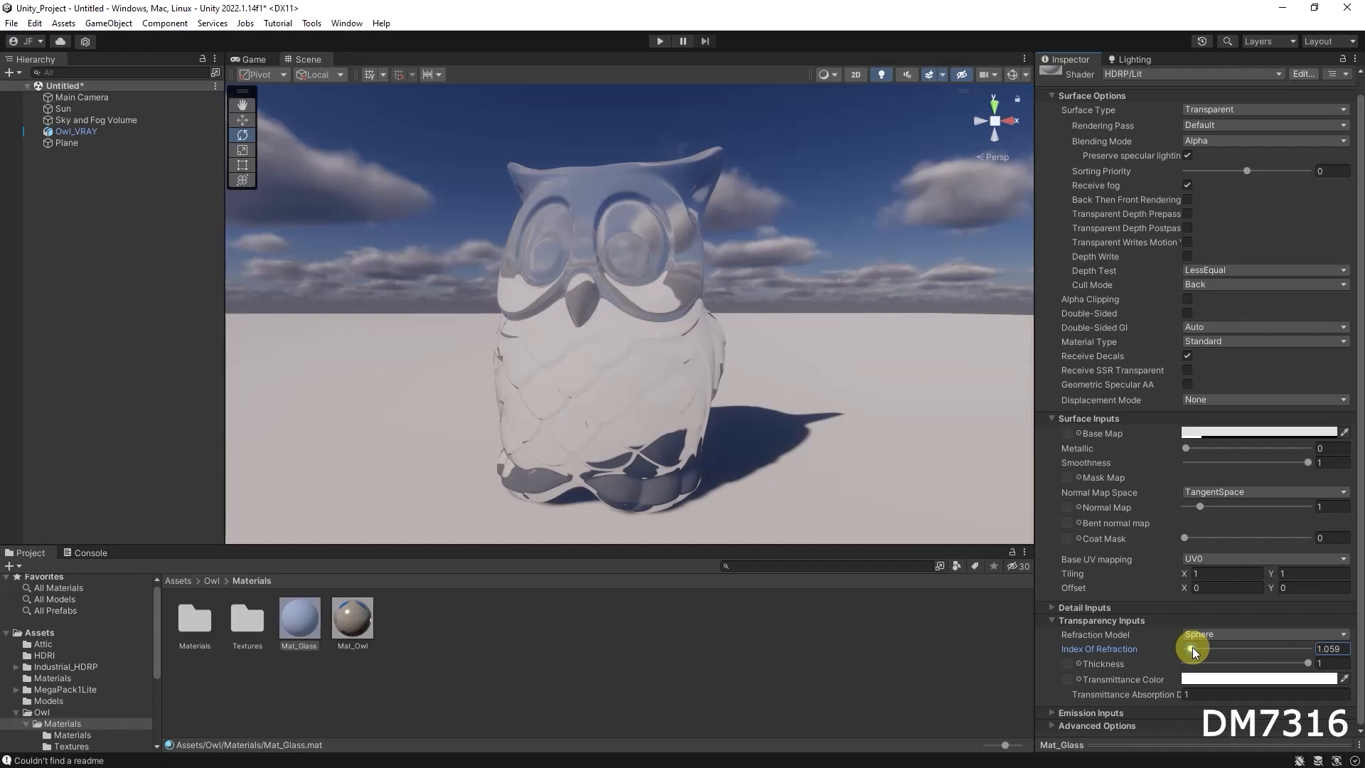
Try Mat_Glass's index of refraction at 2.5 and 1.277, inspecting the owl from different angles
mouse_move(742, 435)
alt+mouse_down()
mouse_move(798, 436)
mouse_move(689, 436)
mouse_move(726, 431)
alt+mouse_up()
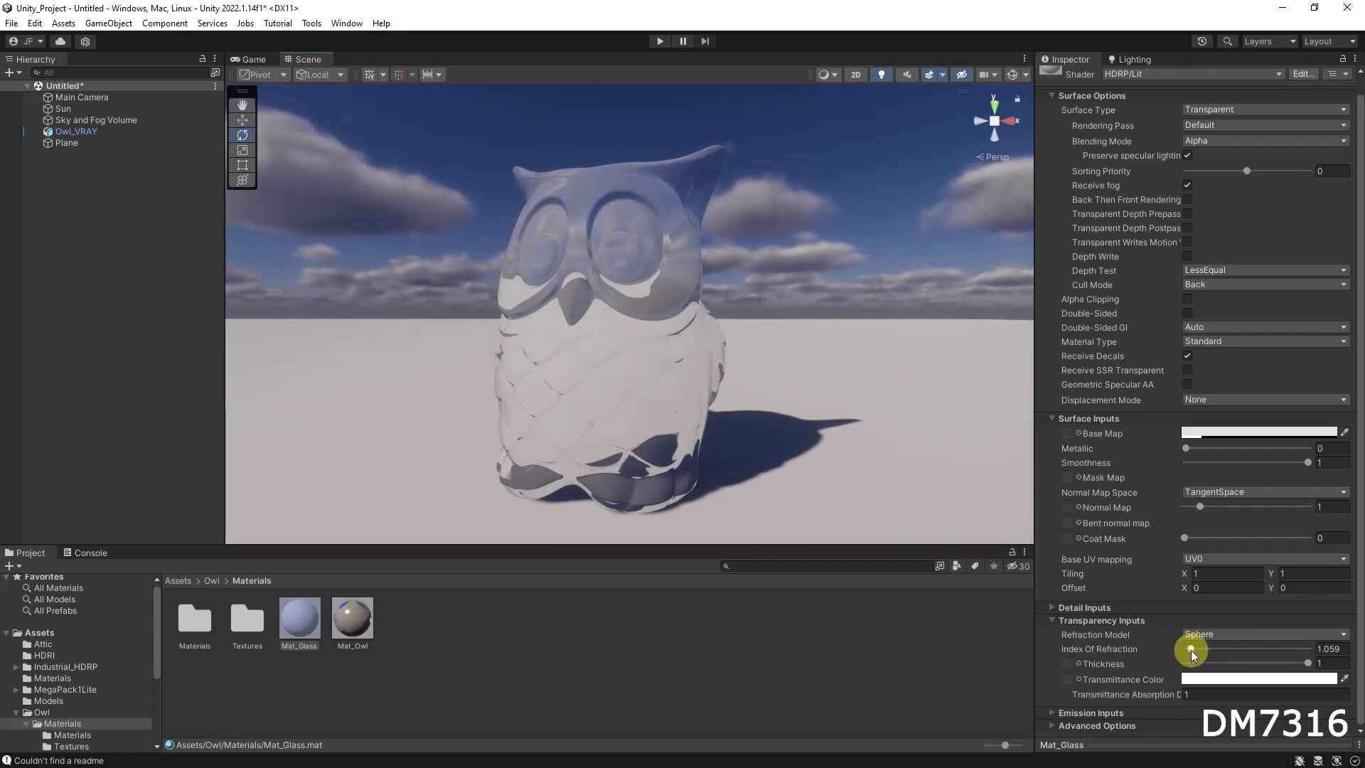
drag(1189, 650, 1315, 659)
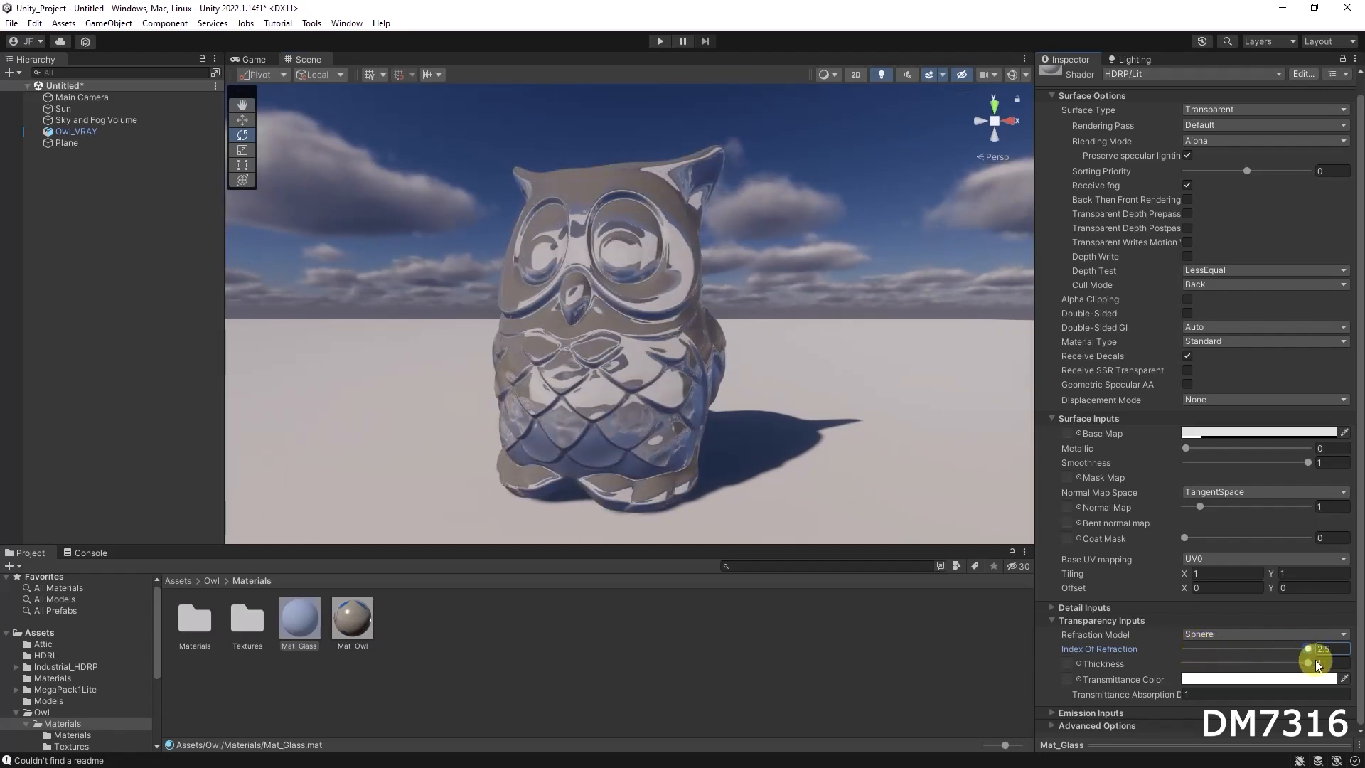
alt+drag(768, 360, 753, 398)
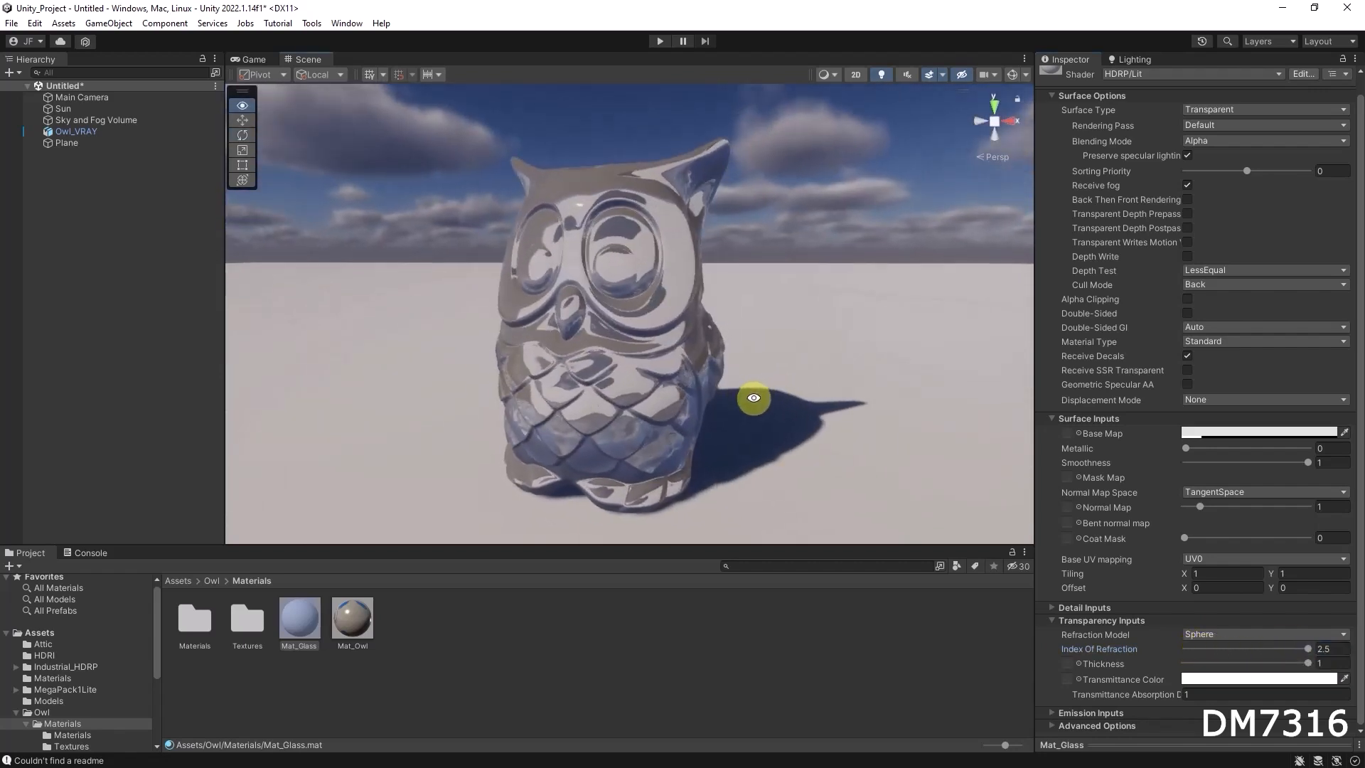
drag(1306, 644, 1208, 643)
alt+drag(490, 362, 646, 338)
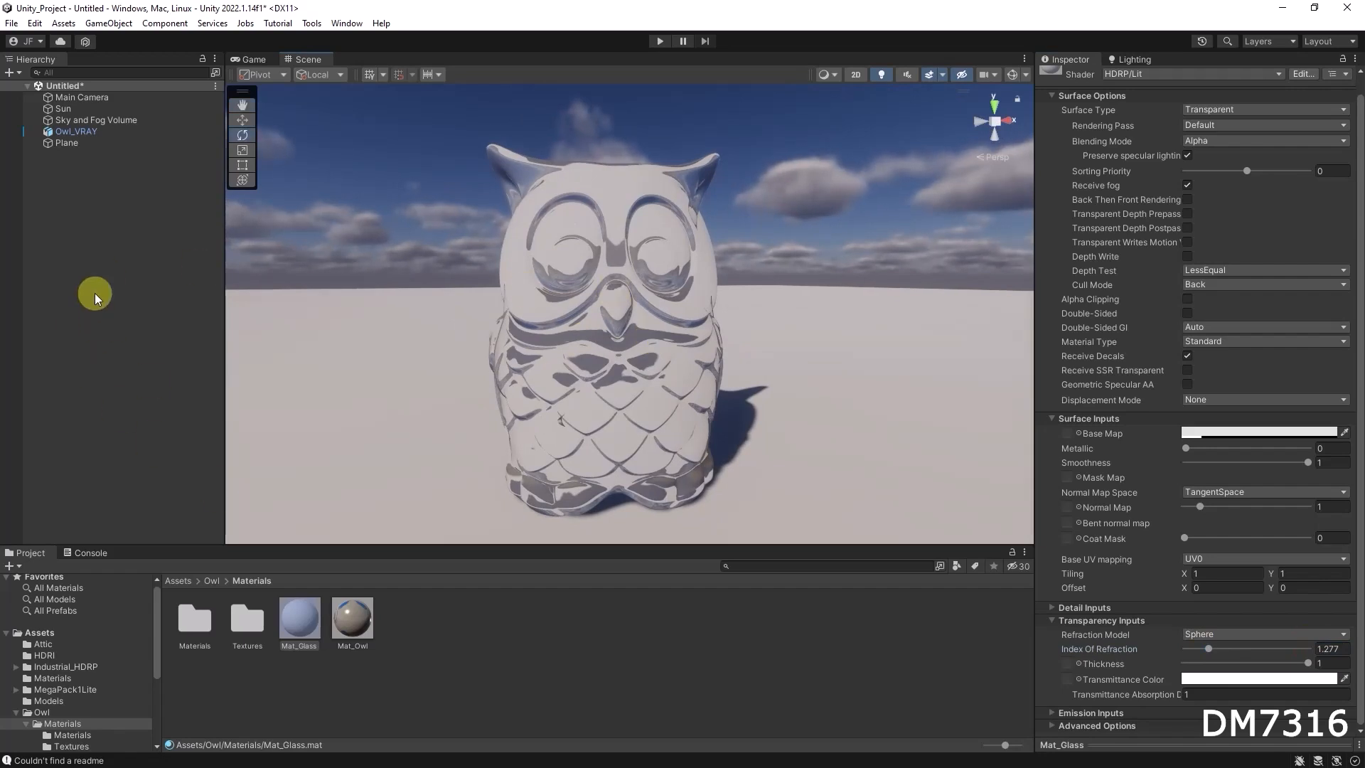
Add a cube, scale it uniformly to about 0.143 and move it behind the owl to about Z 0.521
right_click(73, 256)
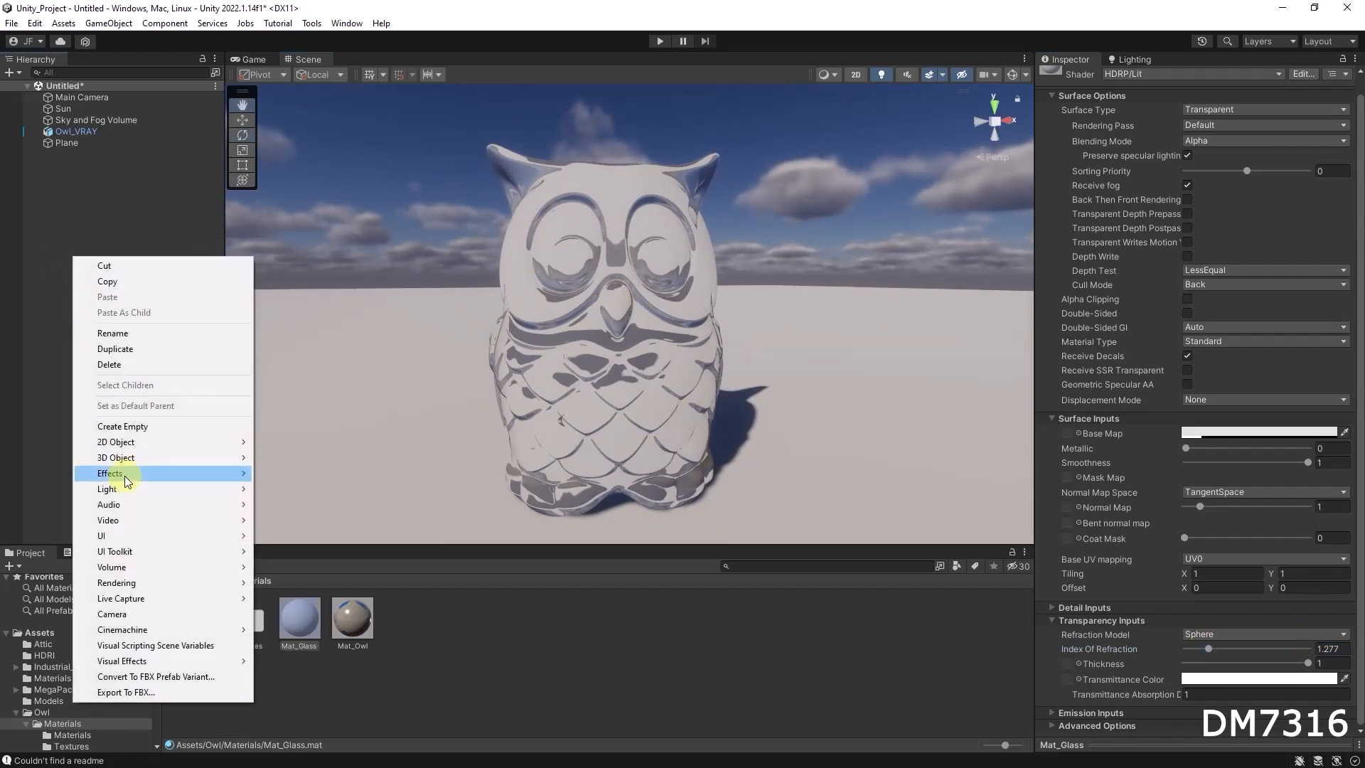
mouse_move(128, 457)
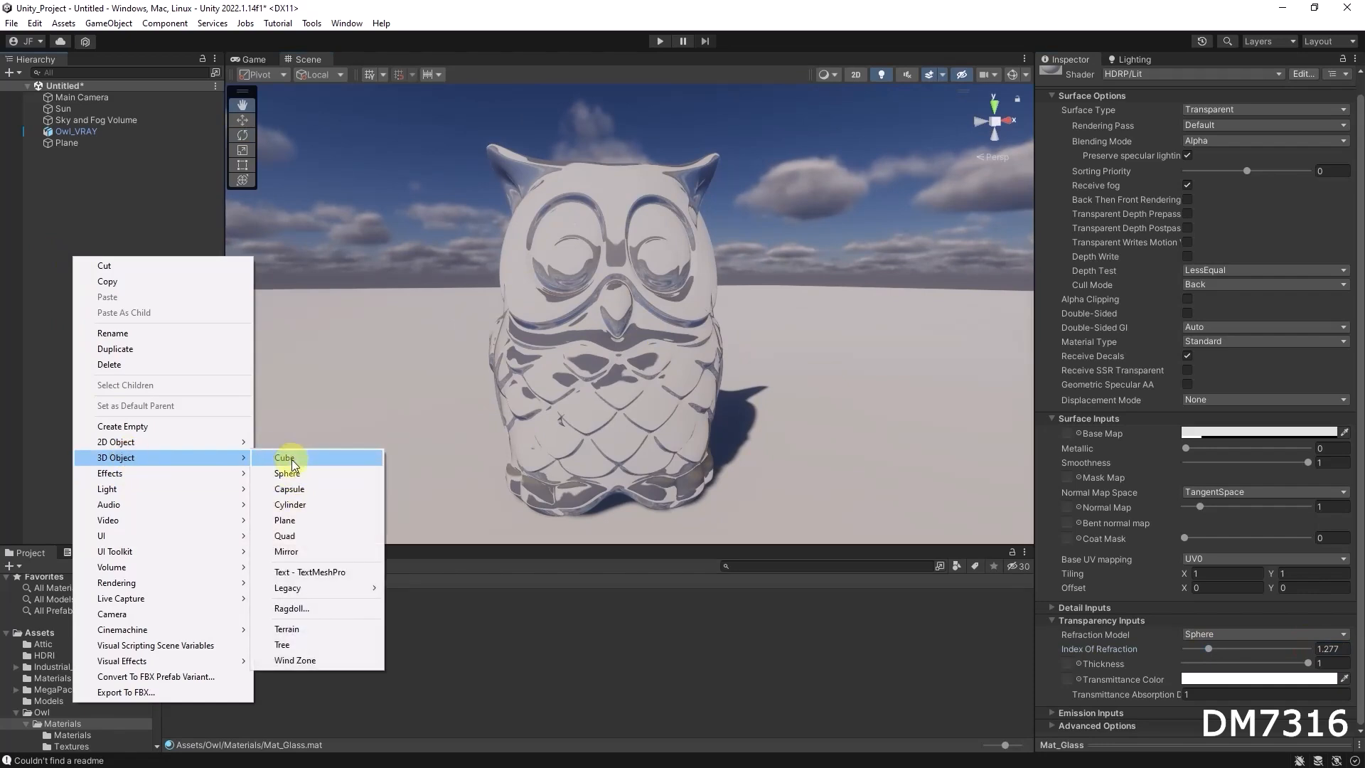
click(284, 458)
key(w)
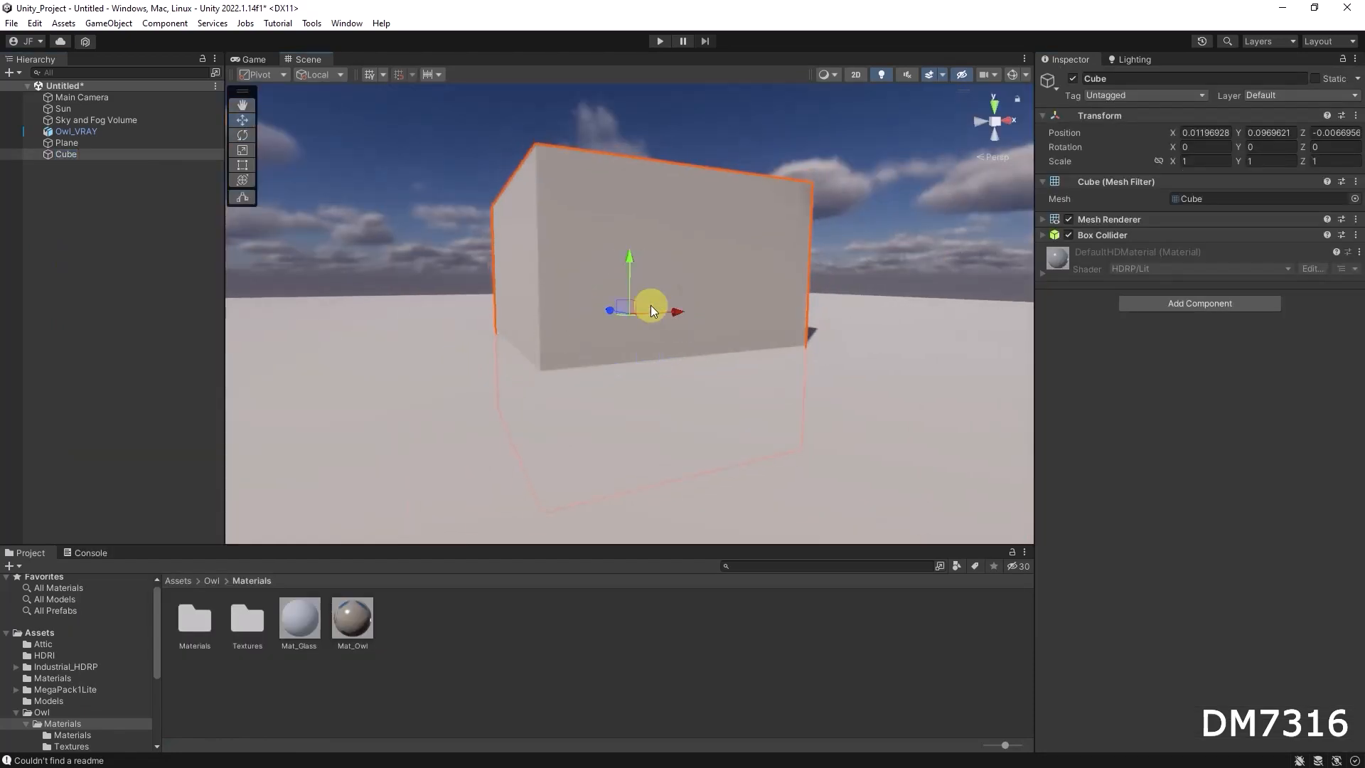
key(r)
drag(629, 311, 854, 396)
key(w)
drag(577, 308, 474, 288)
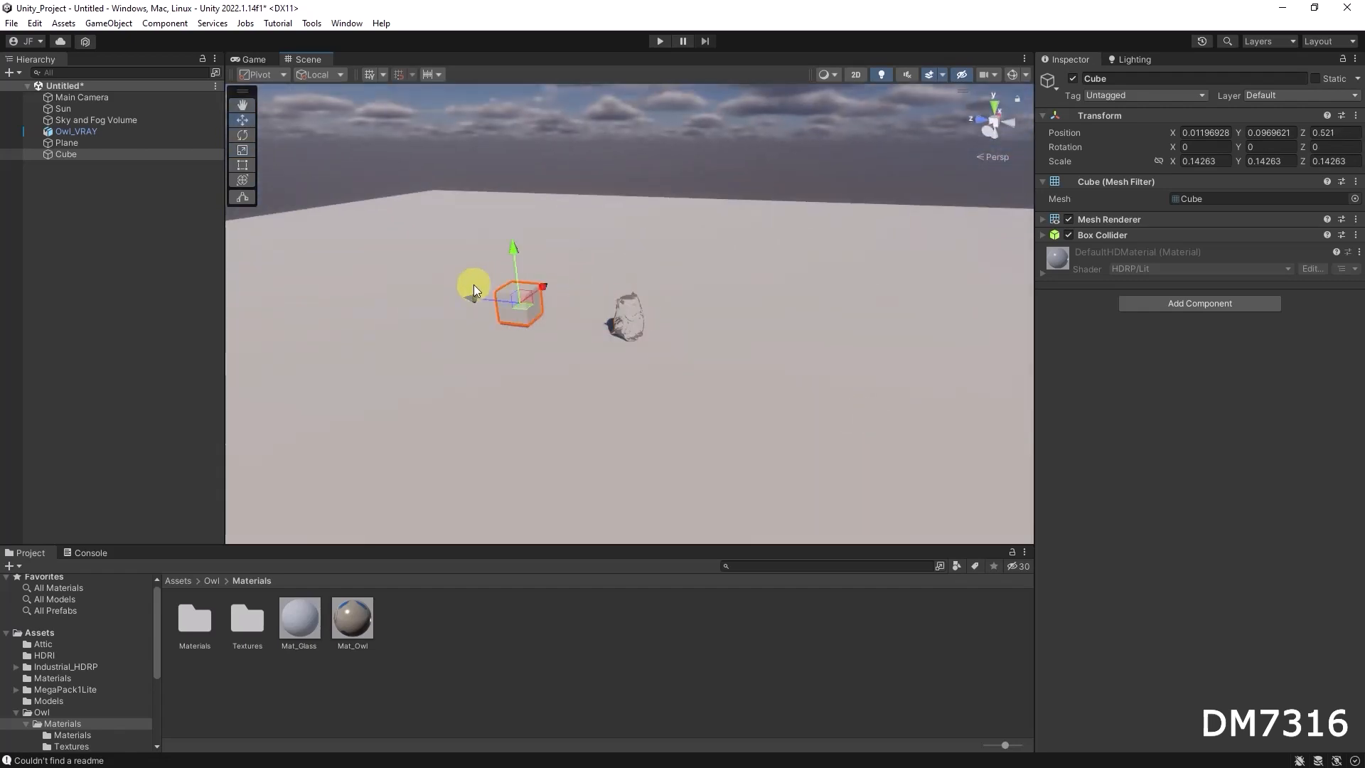
Add a sphere named rre, scale it down to a small ball and place it behind the owl near the cube
right_click(82, 227)
mouse_move(160, 425)
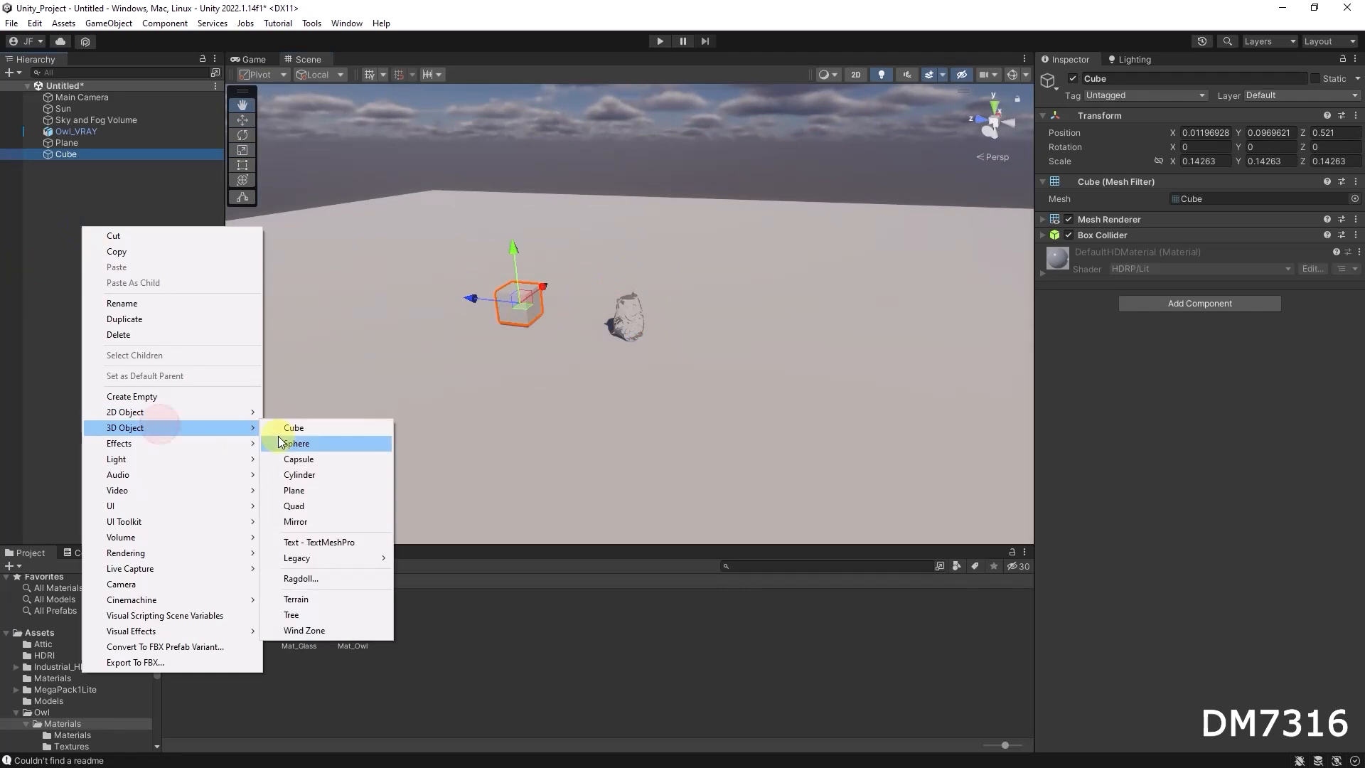
click(297, 444)
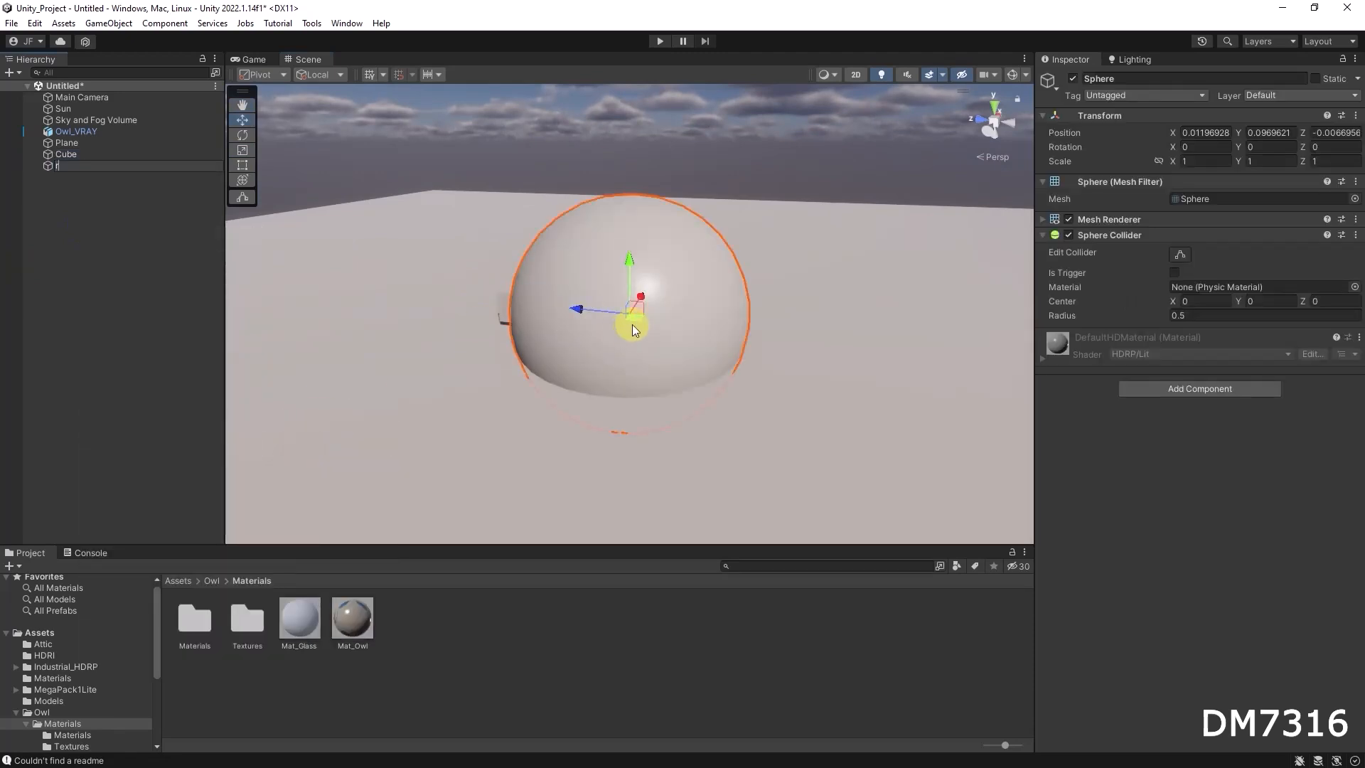
text(rre)
click(122, 213)
click(67, 167)
key(r)
drag(622, 315, 586, 283)
key(w)
Create two new materials with default names in the Owl Materials folder
right_click(457, 629)
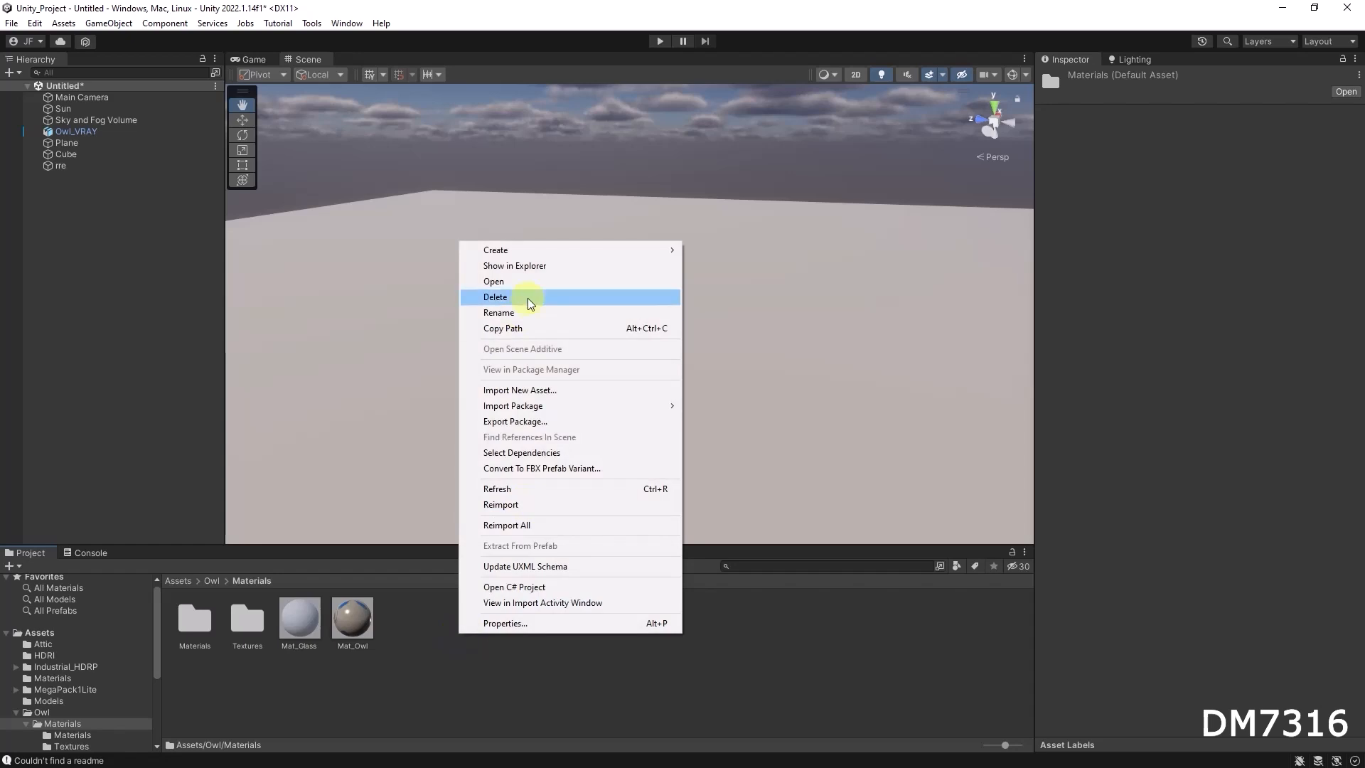
mouse_move(524, 251)
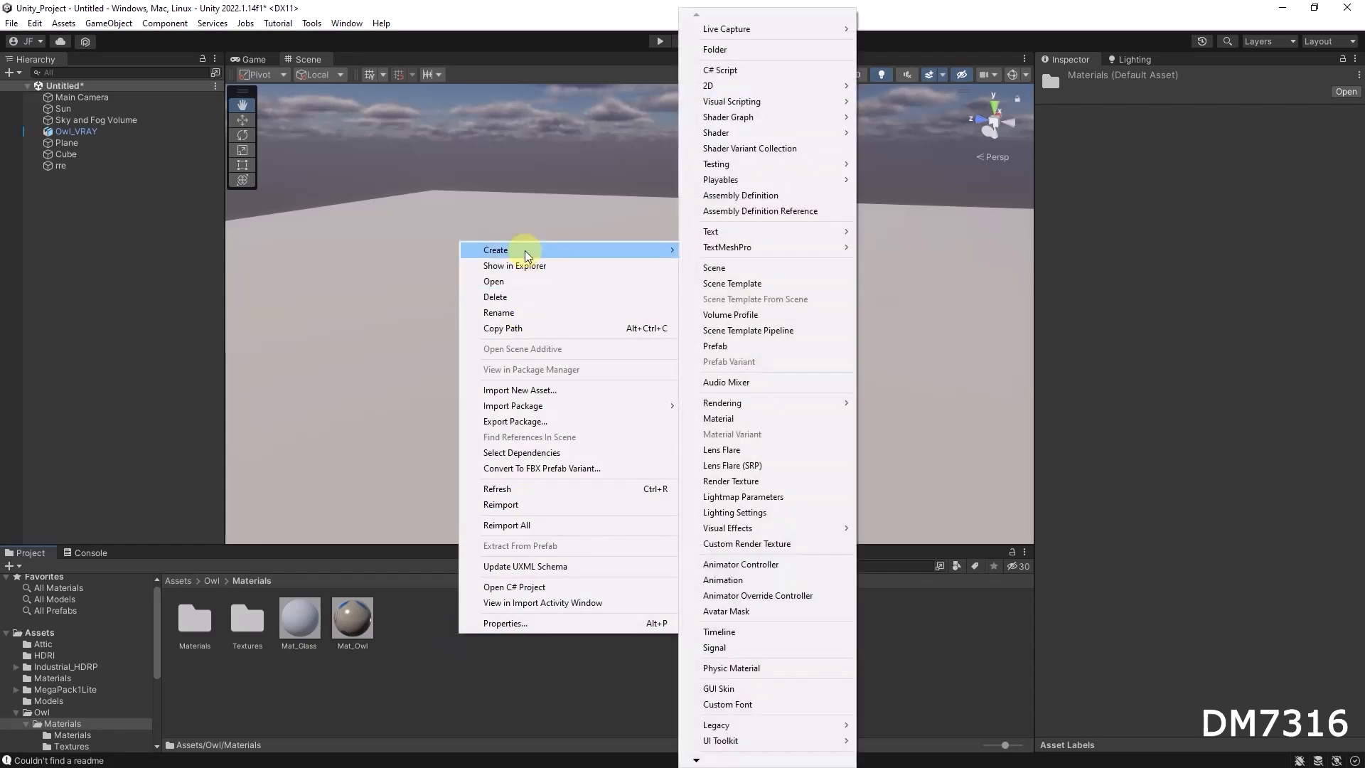
click(761, 418)
click(533, 671)
right_click(562, 630)
mouse_move(610, 249)
click(862, 344)
click(533, 646)
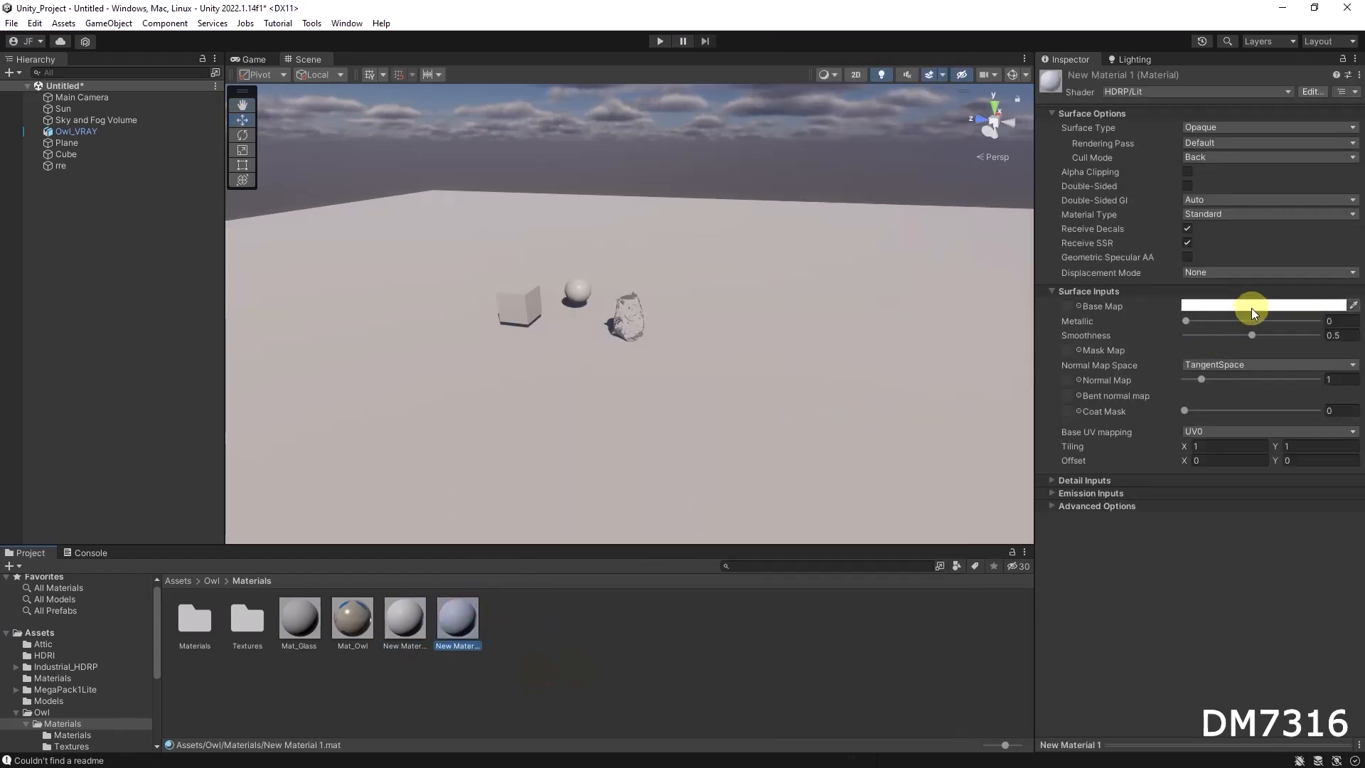
Set the base map colour of New Material 1 to red and of New Material to blue
click(1251, 308)
drag(1265, 395, 1333, 377)
click(402, 615)
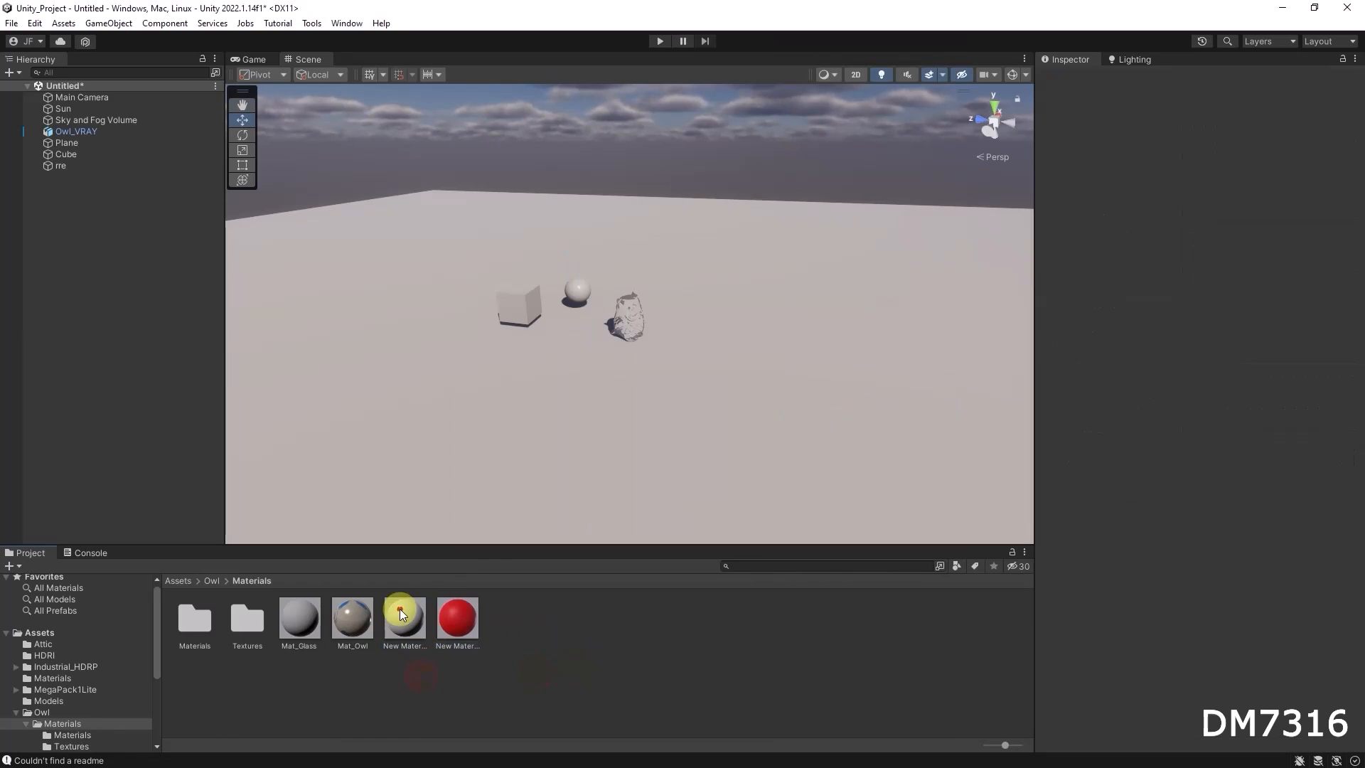
click(1245, 305)
click(1223, 461)
drag(1301, 393, 1324, 368)
Apply the blue material to the cube and the red one to the sphere, and view both through the glass owl
drag(407, 617, 518, 307)
drag(452, 618, 578, 287)
scroll(627, 327, up, 2)
alt+right_drag(1060, 359, 1109, 359)
alt+right_drag(707, 311, 1130, 348)
alt+drag(837, 354, 644, 279)
alt+right_drag(652, 281, 955, 331)
alt+drag(624, 335, 682, 359)
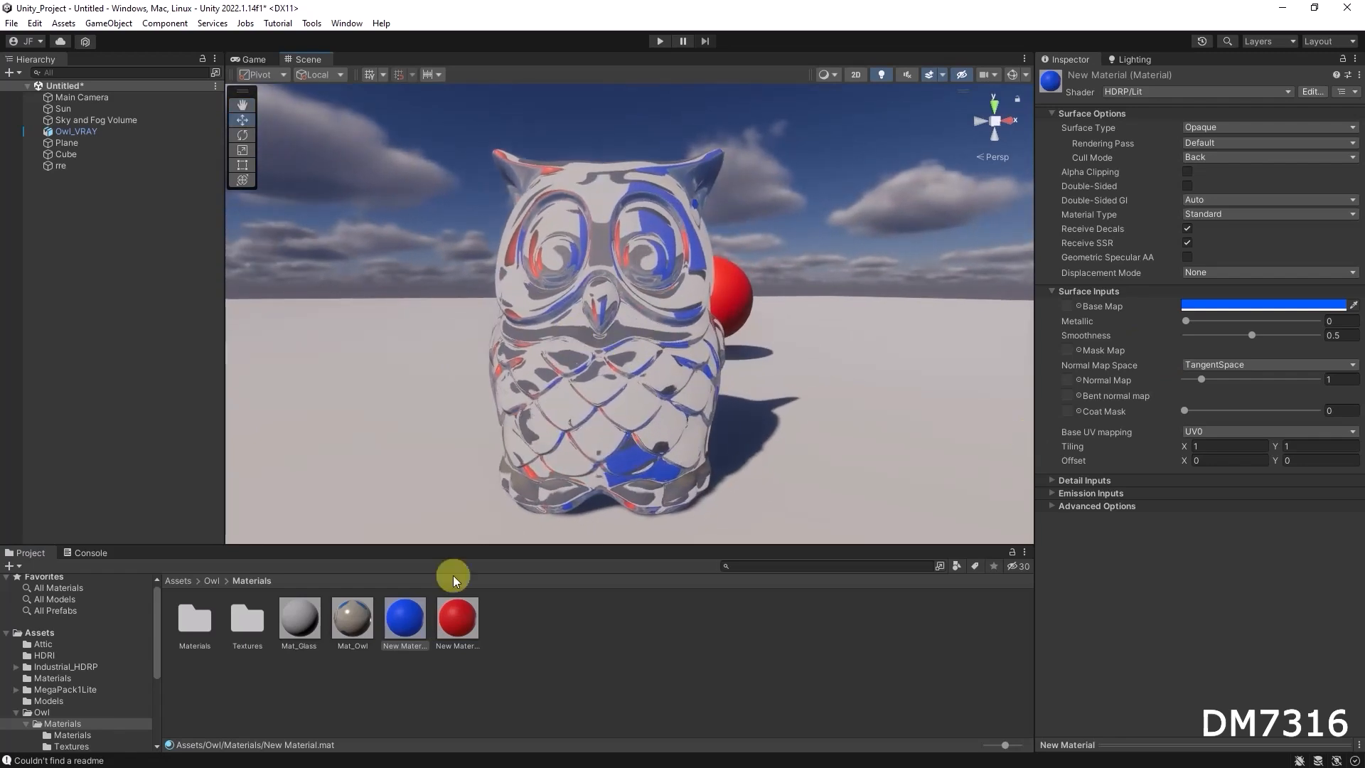
Tune Mat_Glass's index of refraction through 1.006 and 1.032 to 1.041, inspecting the cube and sphere through the owl
click(299, 617)
drag(1209, 667, 1186, 669)
mouse_move(687, 387)
alt+mouse_down()
mouse_move(649, 372)
mouse_move(694, 380)
mouse_move(664, 381)
alt+mouse_up()
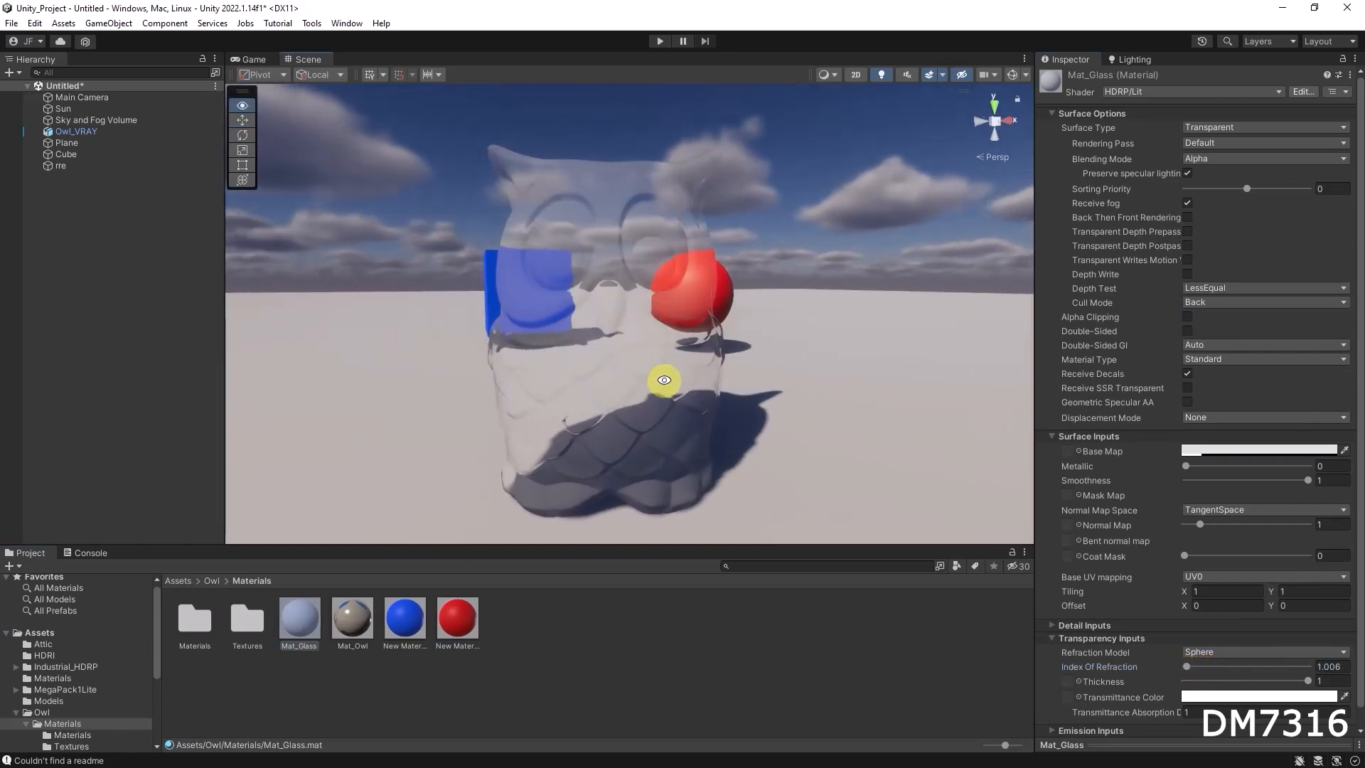
click(1186, 668)
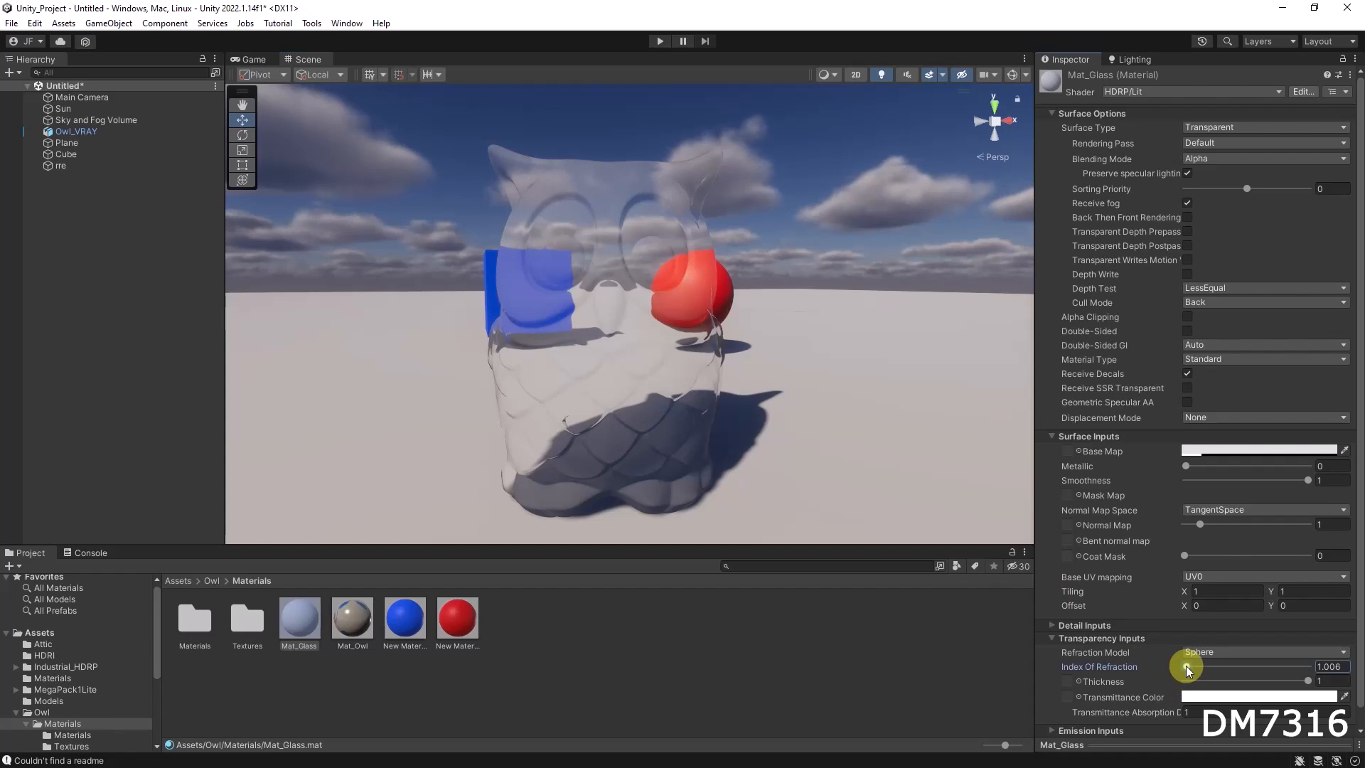
drag(1187, 670, 1190, 671)
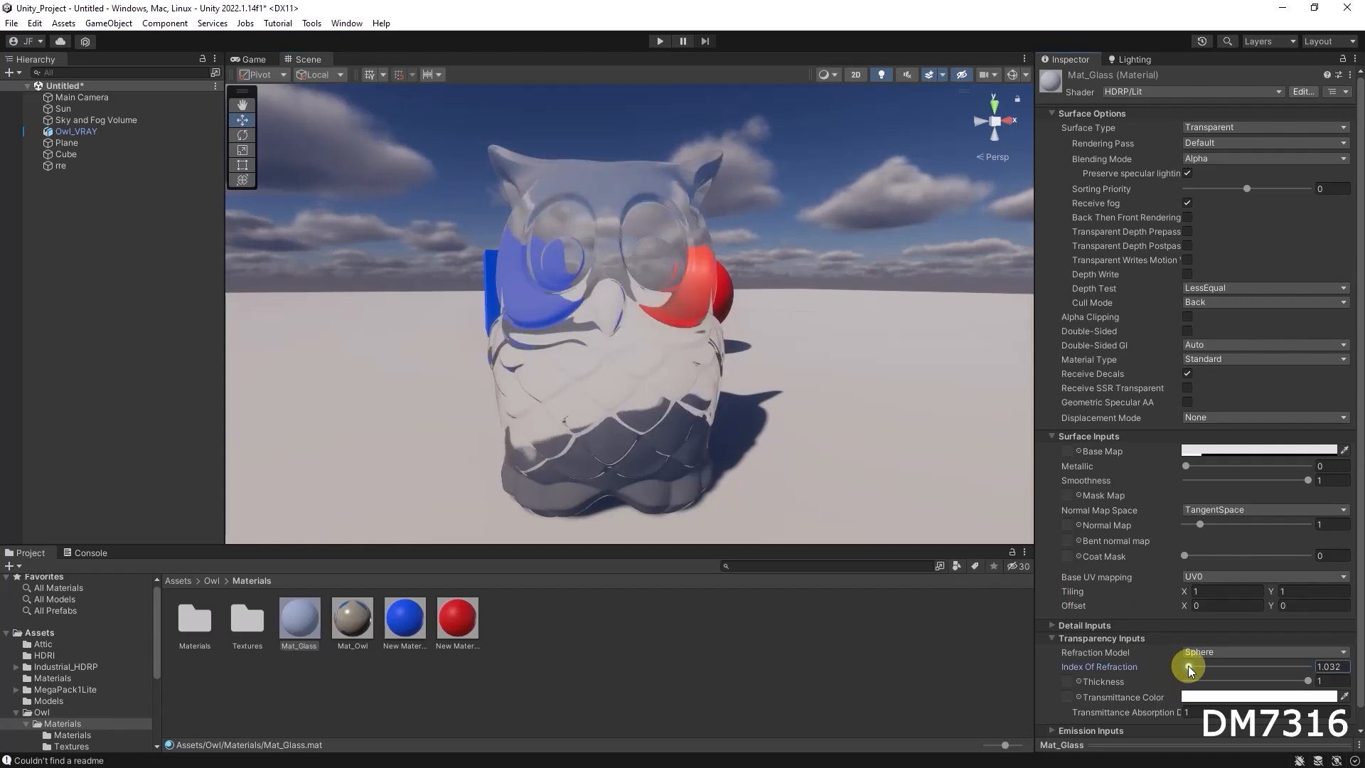
alt+drag(740, 420, 941, 579)
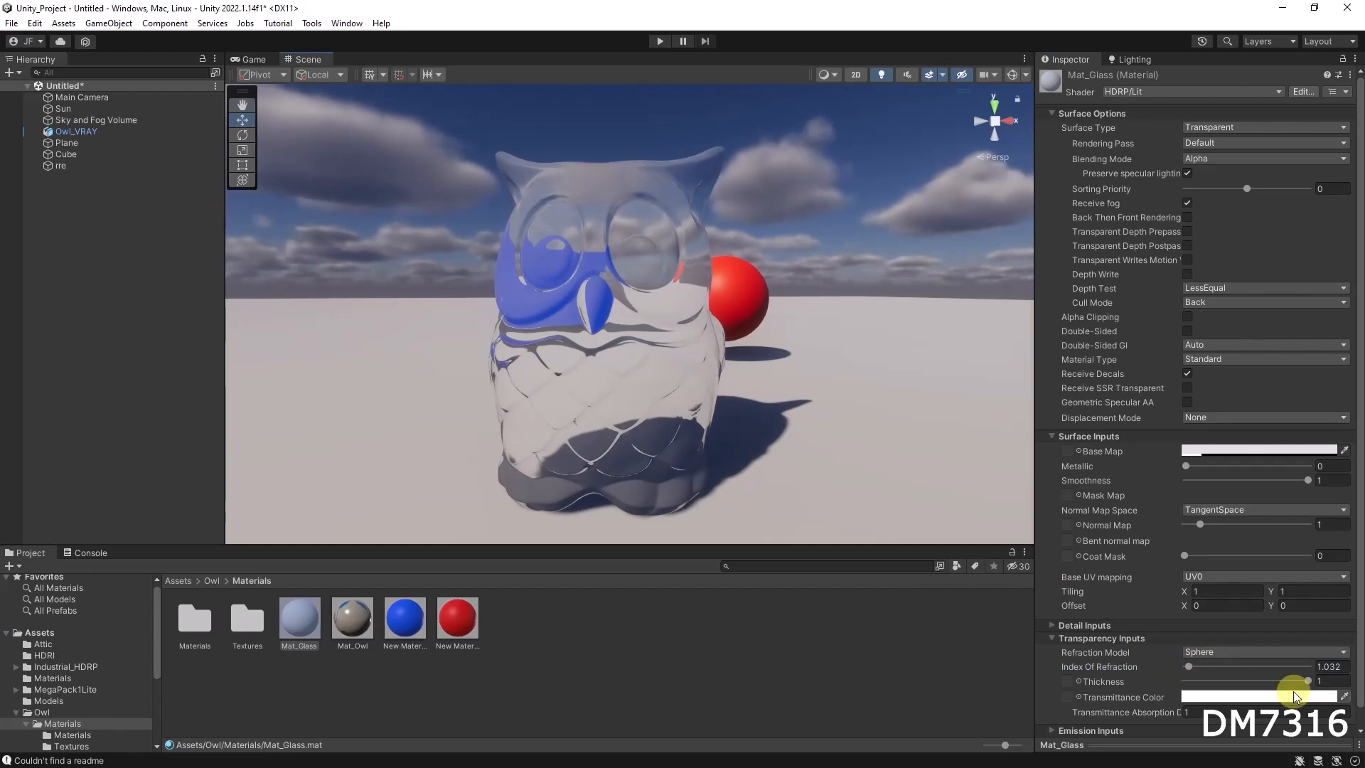
alt+drag(655, 369, 786, 466)
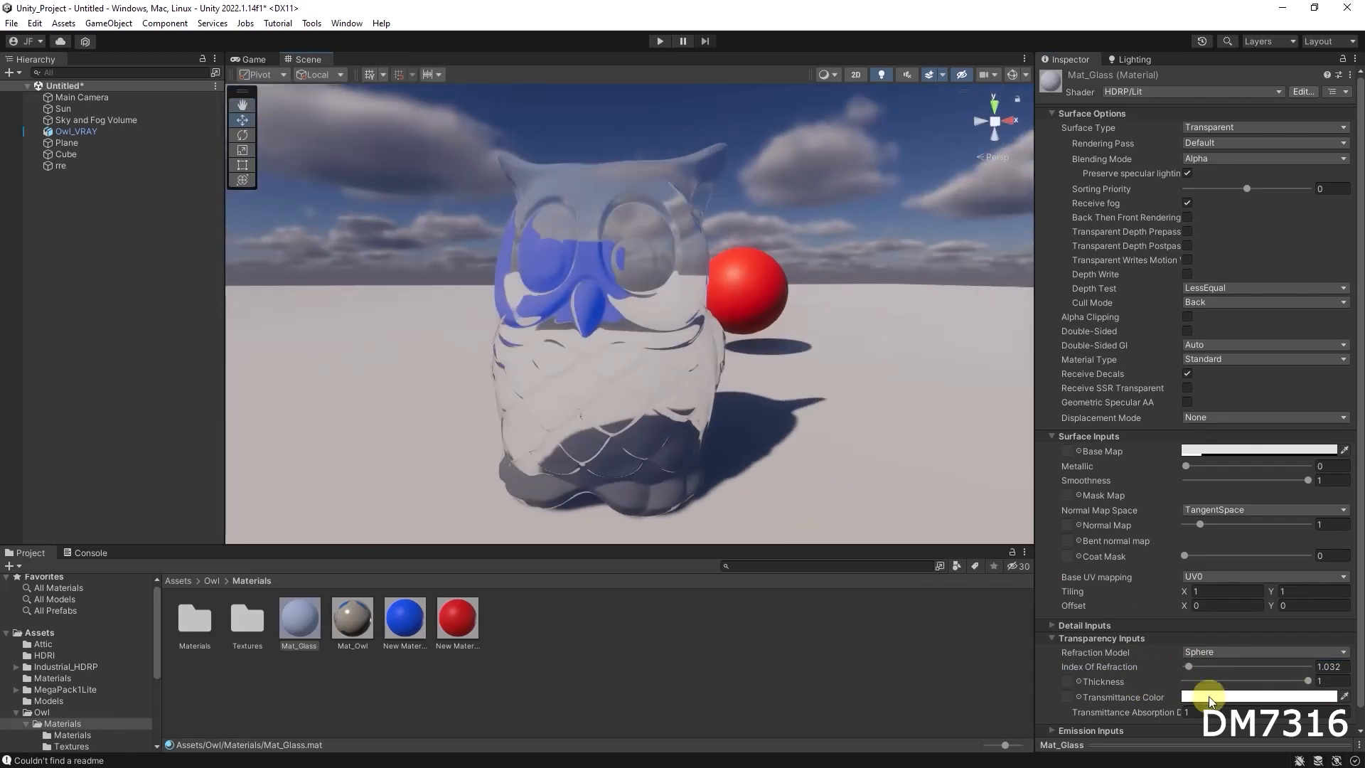
click(1190, 667)
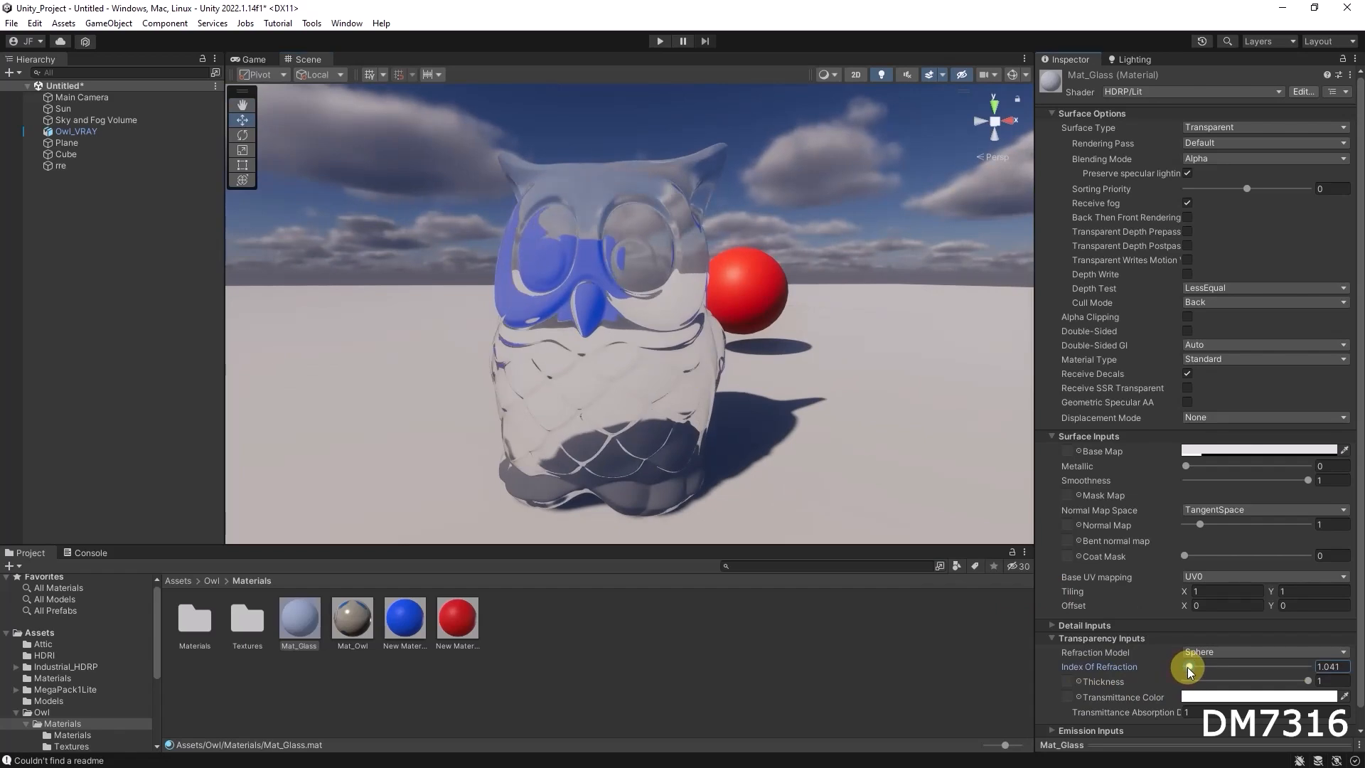
alt+drag(700, 395, 710, 398)
mouse_move(710, 398)
alt+right_down()
mouse_move(644, 391)
mouse_move(734, 395)
alt+right_up()
alt+drag(740, 387, 817, 396)
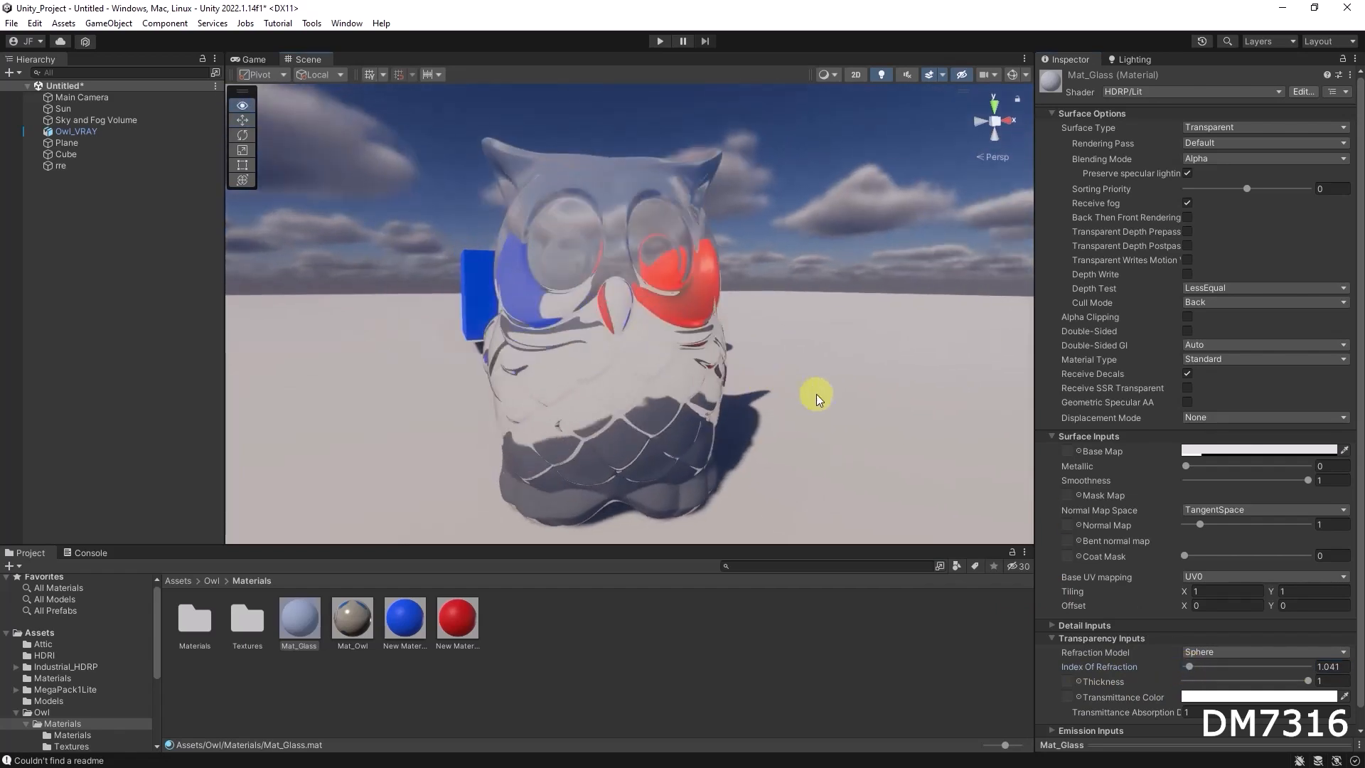
Try a lower smoothness on Mat_Glass, inspect the owl, and restore the smoothness to 1
drag(1300, 479, 1252, 481)
mouse_move(639, 359)
alt+mouse_down()
mouse_move(664, 362)
mouse_move(612, 362)
mouse_move(710, 369)
mouse_move(551, 356)
mouse_move(808, 365)
mouse_move(658, 367)
alt+mouse_up()
drag(1251, 480, 1315, 479)
Set Mat_Glass's metallic value to 0.111 and inspect the owl with the coloured objects behind it
mouse_move(1184, 467)
mouse_down()
mouse_move(1223, 467)
mouse_move(1198, 466)
mouse_up()
alt+drag(655, 356, 798, 360)
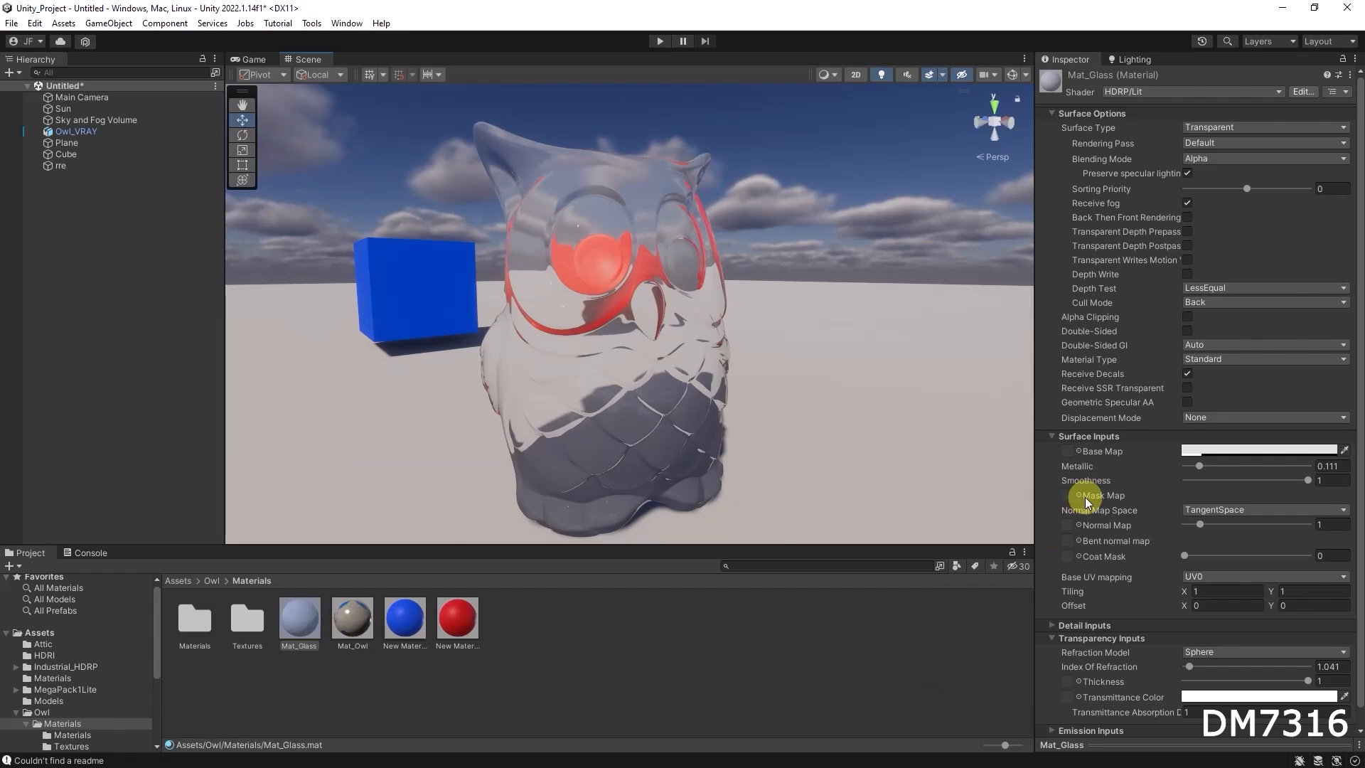
mouse_move(1091, 496)
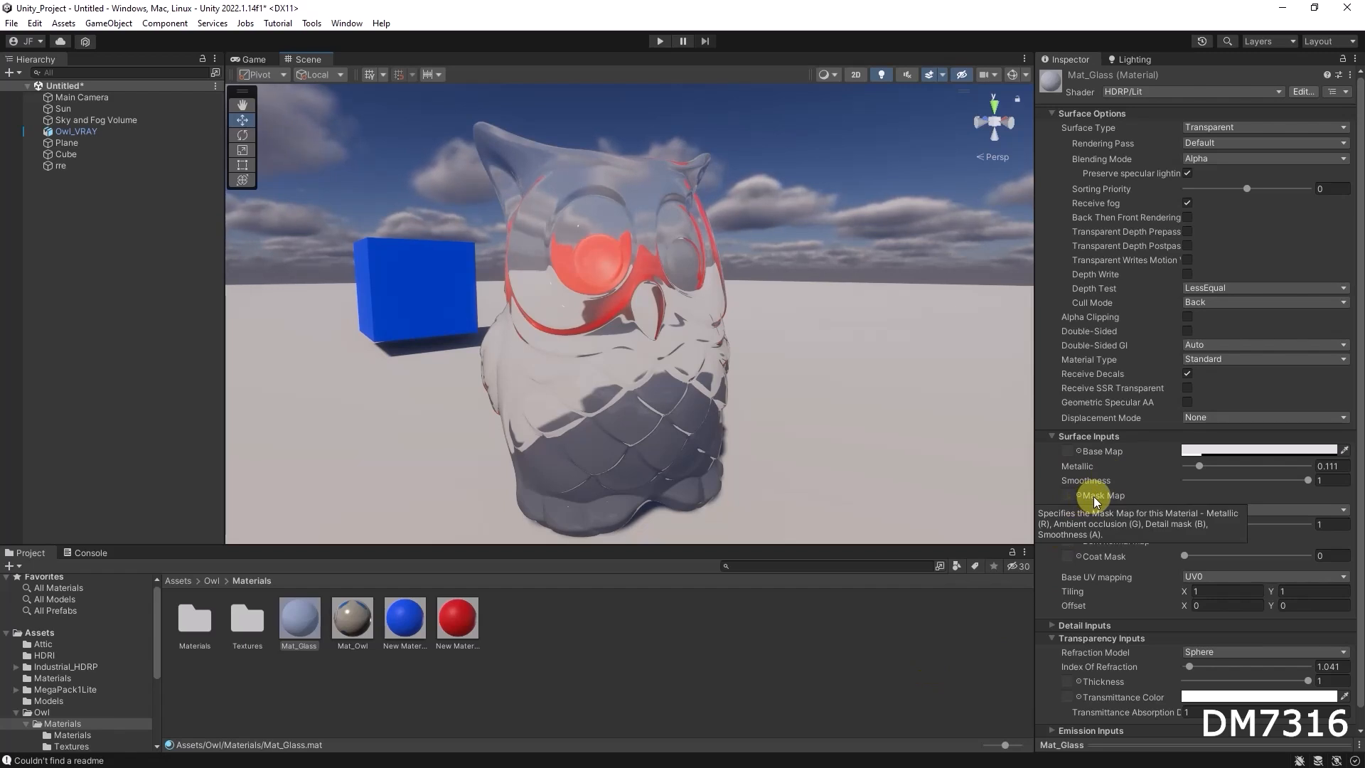